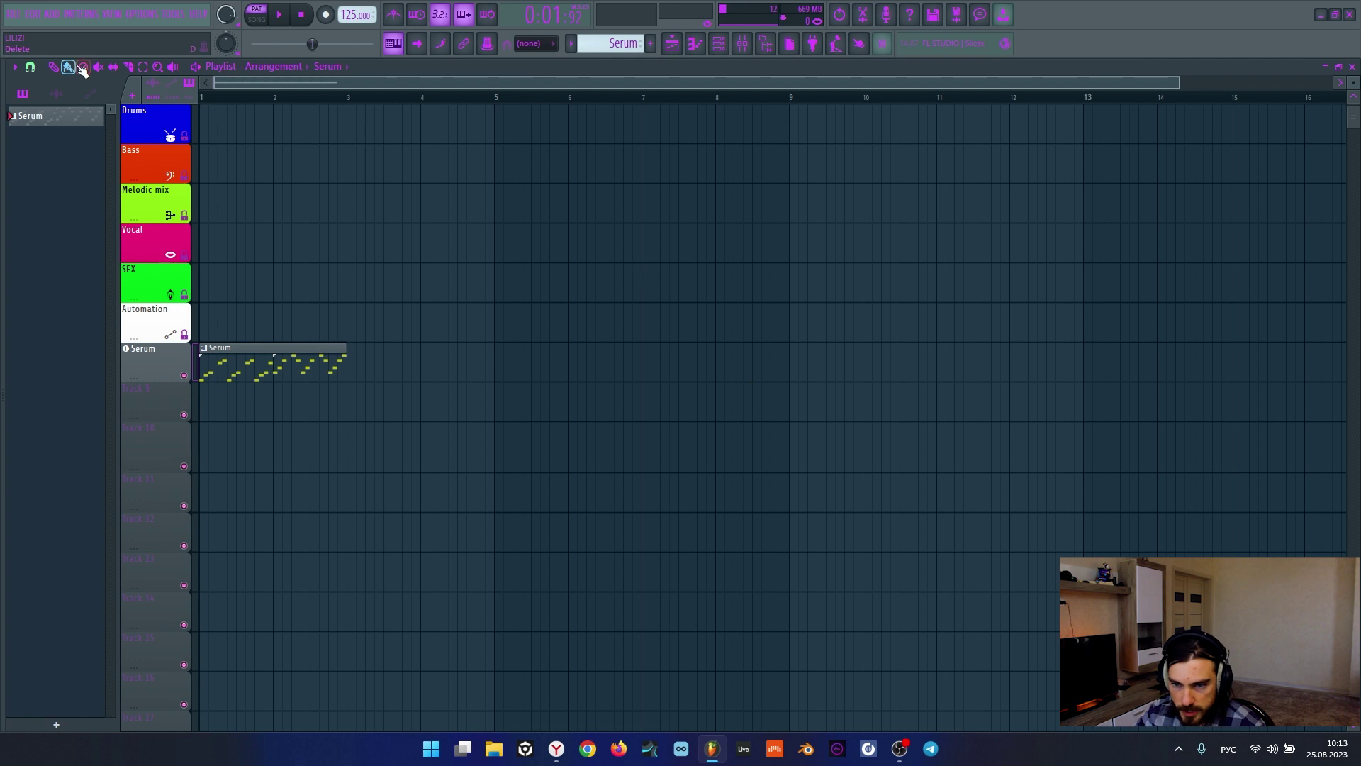
# Step: Look through the options list and the audio and general settings pages, and close the settings
pyautogui.click(139, 14)
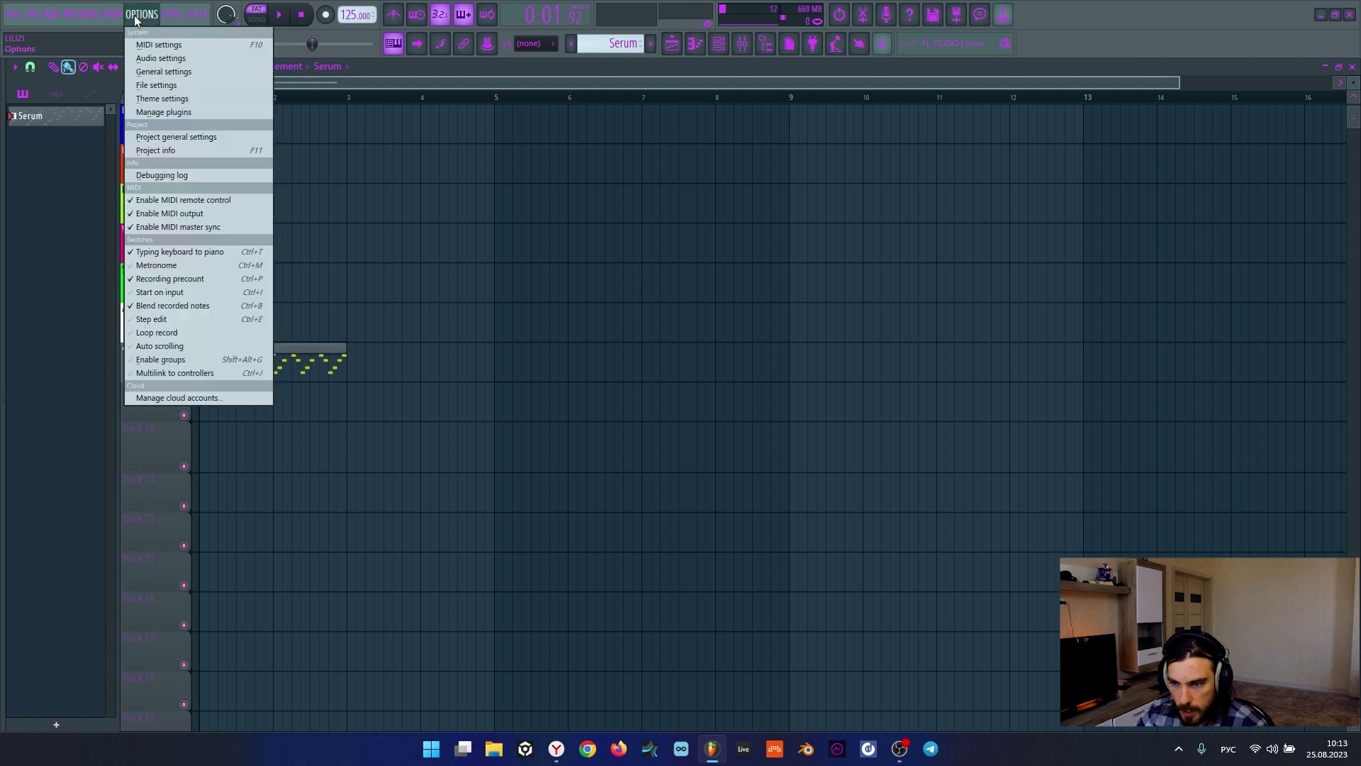
pyautogui.click(477, 185)
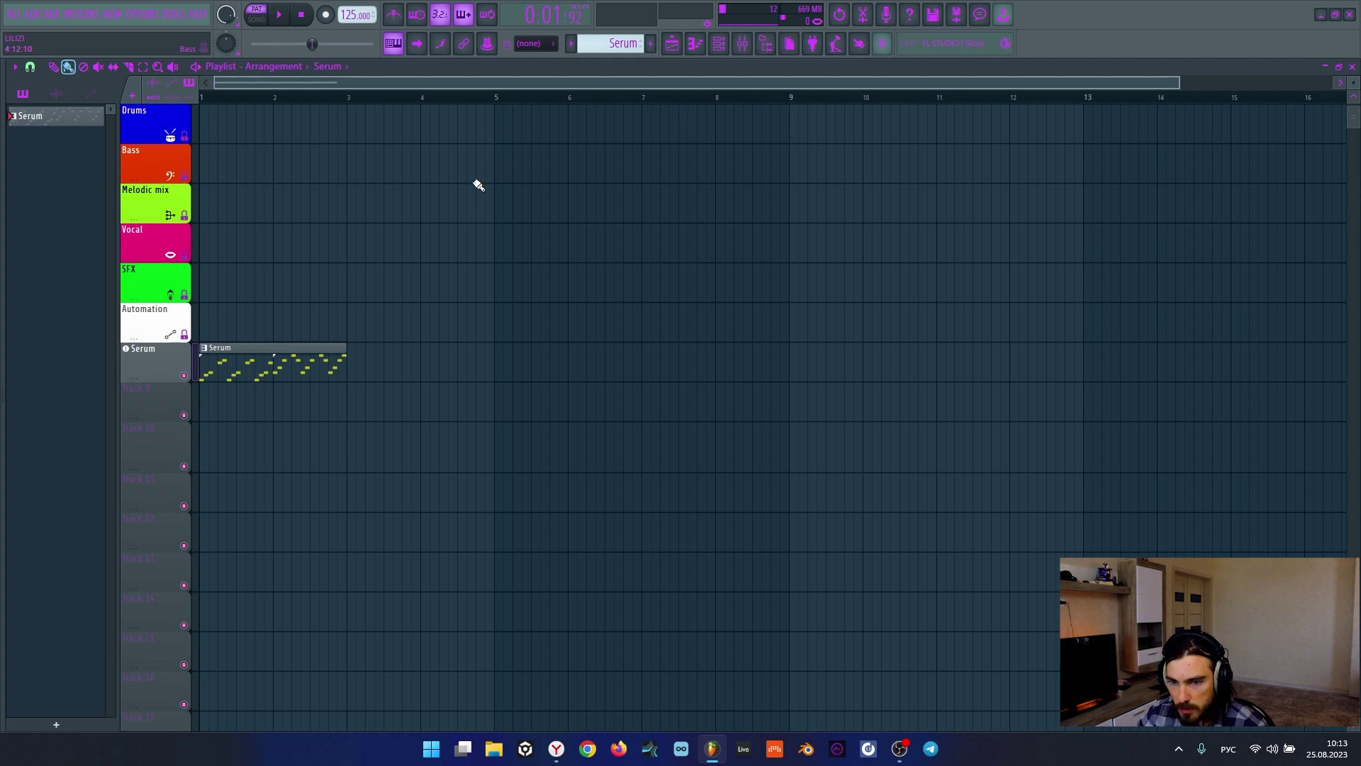
pyautogui.click(130, 15)
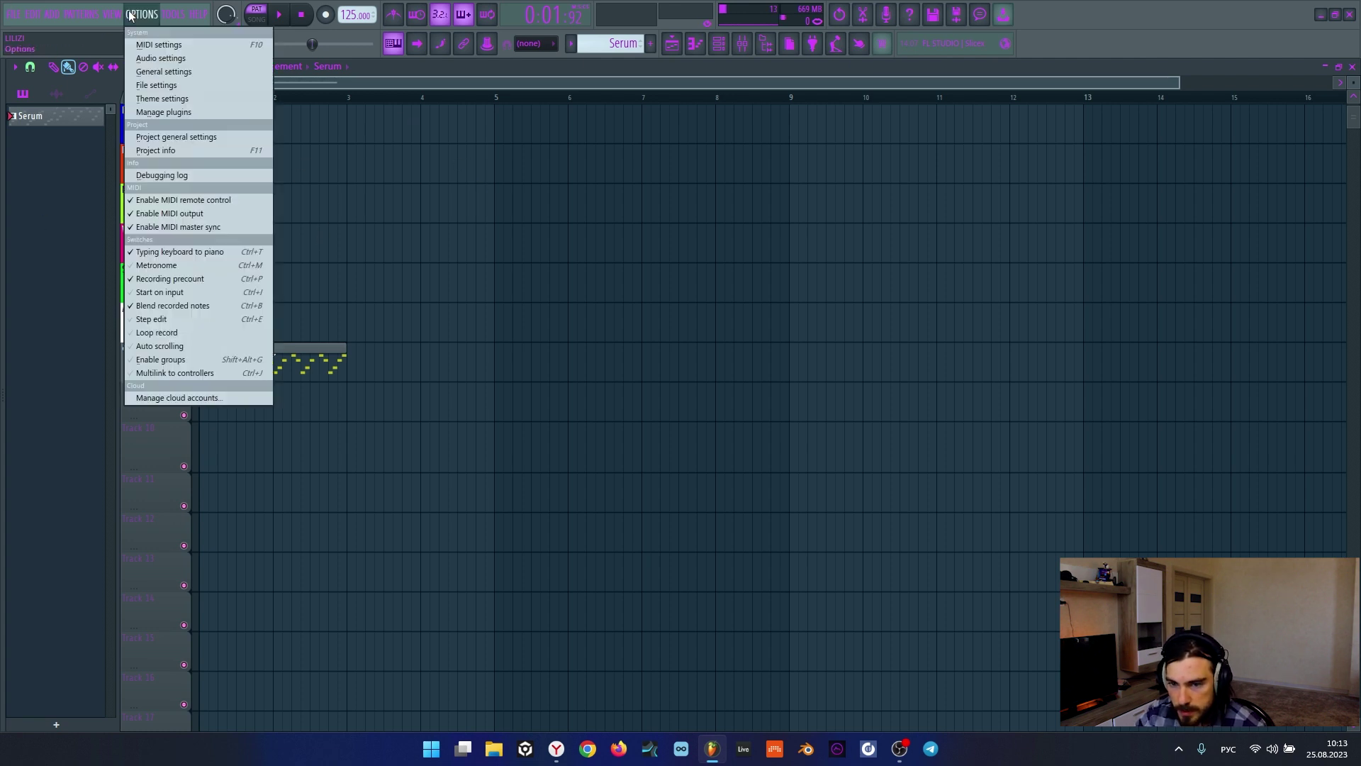
pyautogui.click(167, 59)
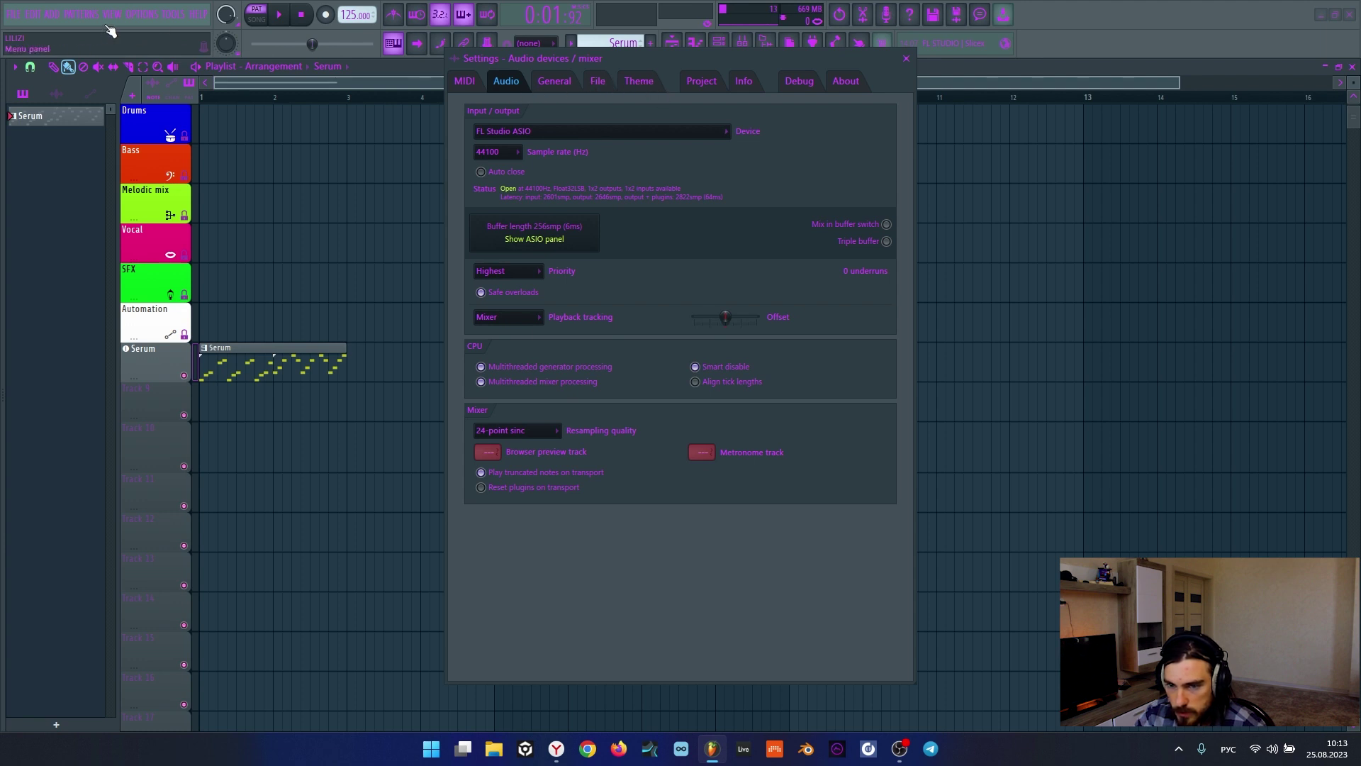
pyautogui.click(564, 84)
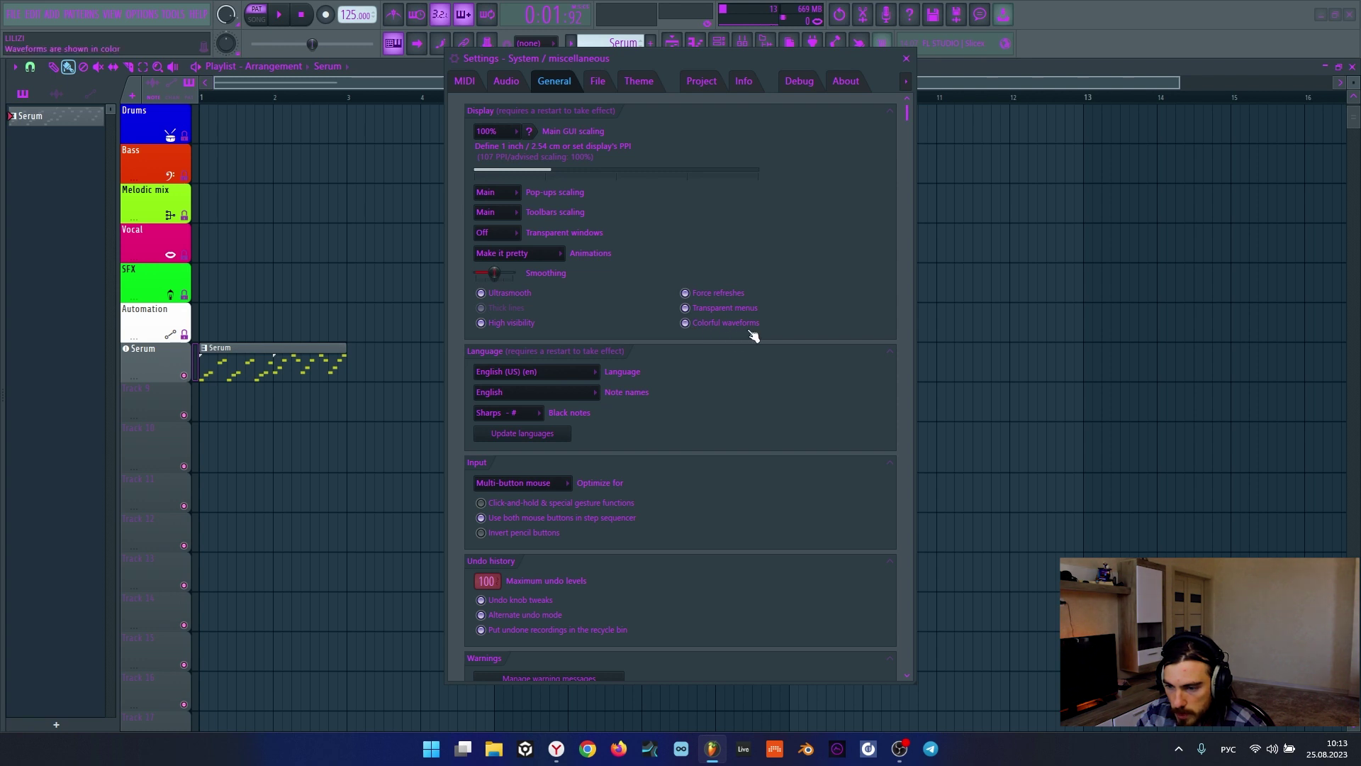
pyautogui.click(906, 59)
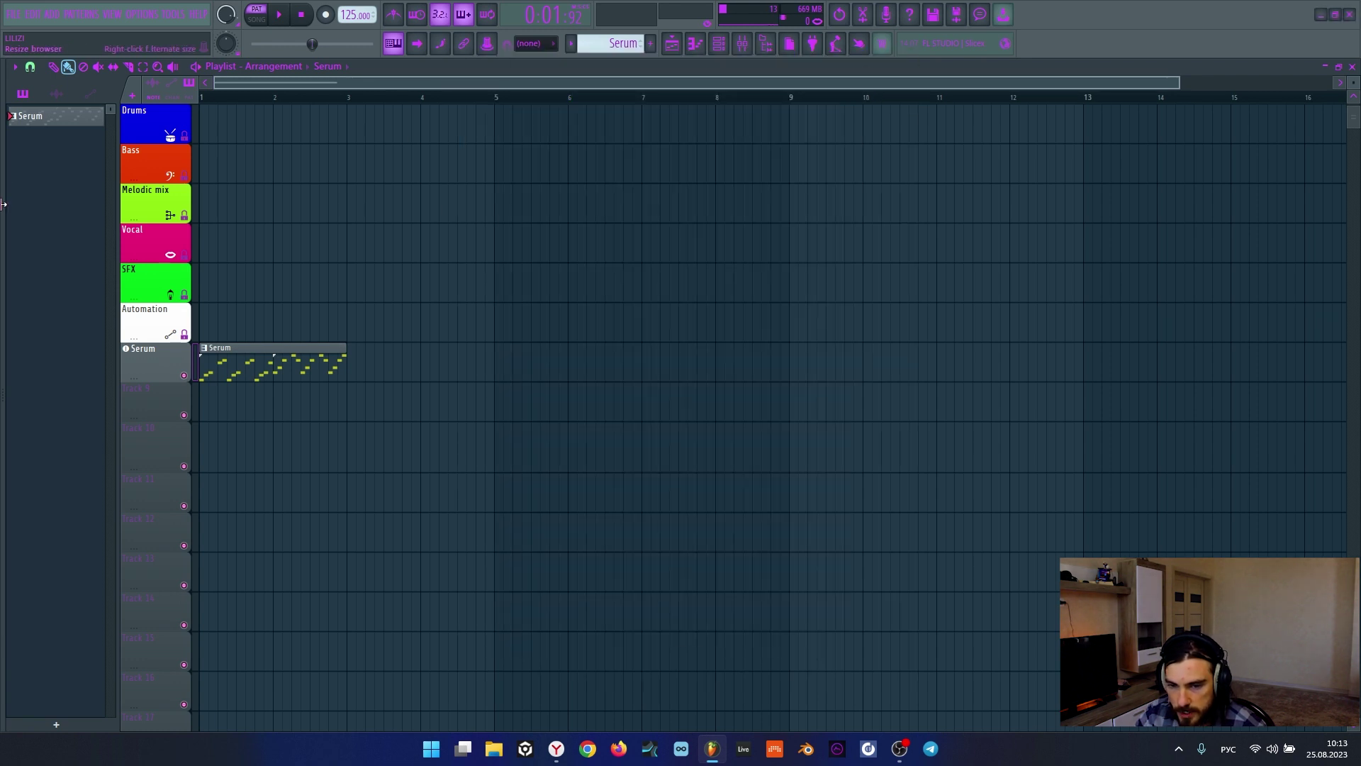
# Step: Place the Ultrasonic Perc Loop 7 sample from the Future Bass pack's Perc Loops folder at bar 5 on the track below Serum
pyautogui.rightClick(3, 205)
pyautogui.scroll(-3, 288, 466)
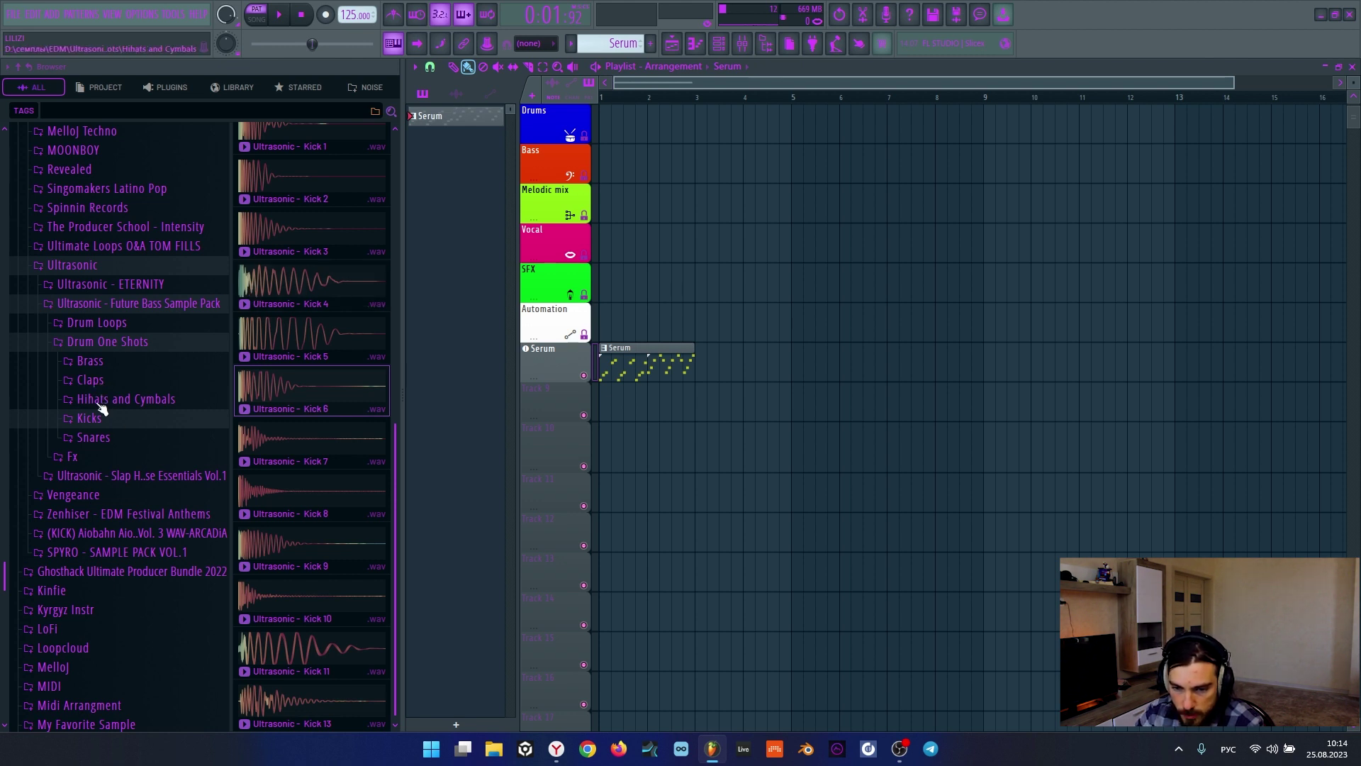
pyautogui.click(99, 323)
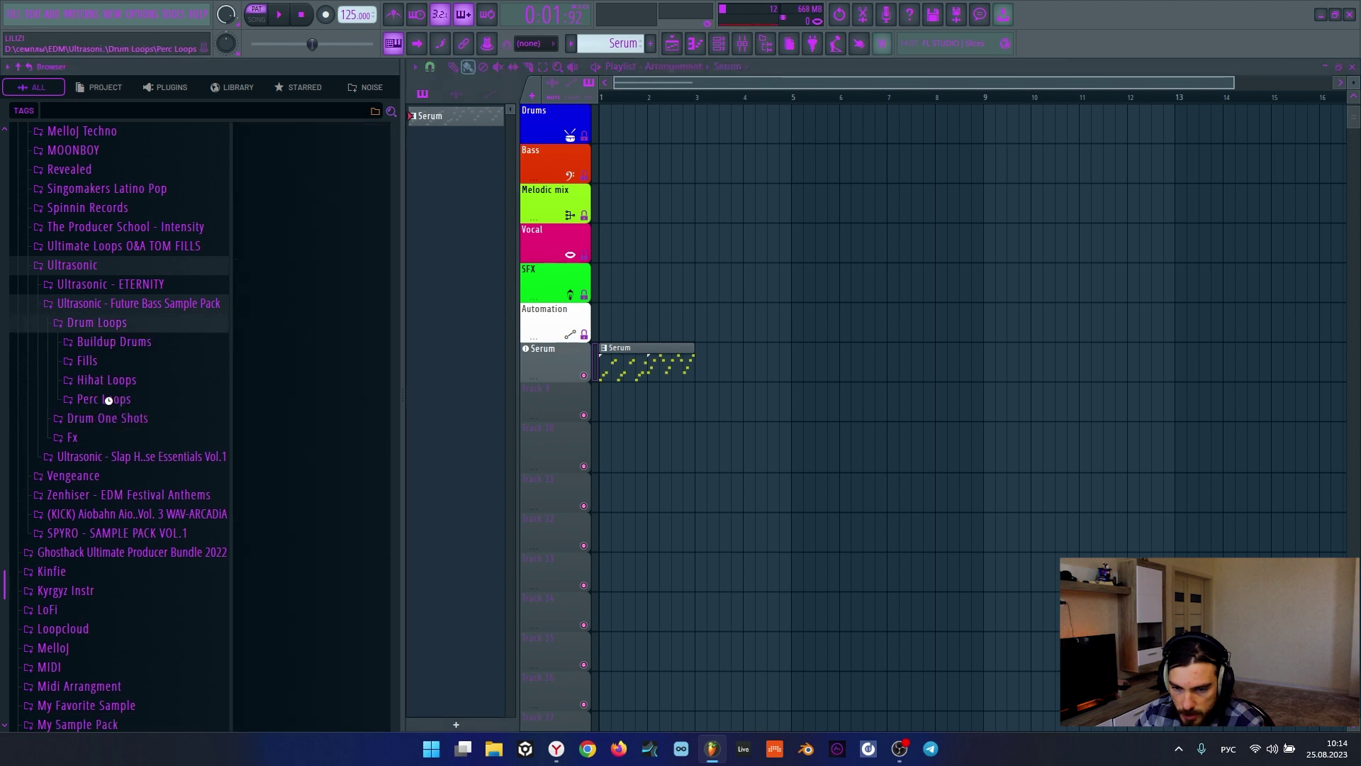
pyautogui.click(108, 400)
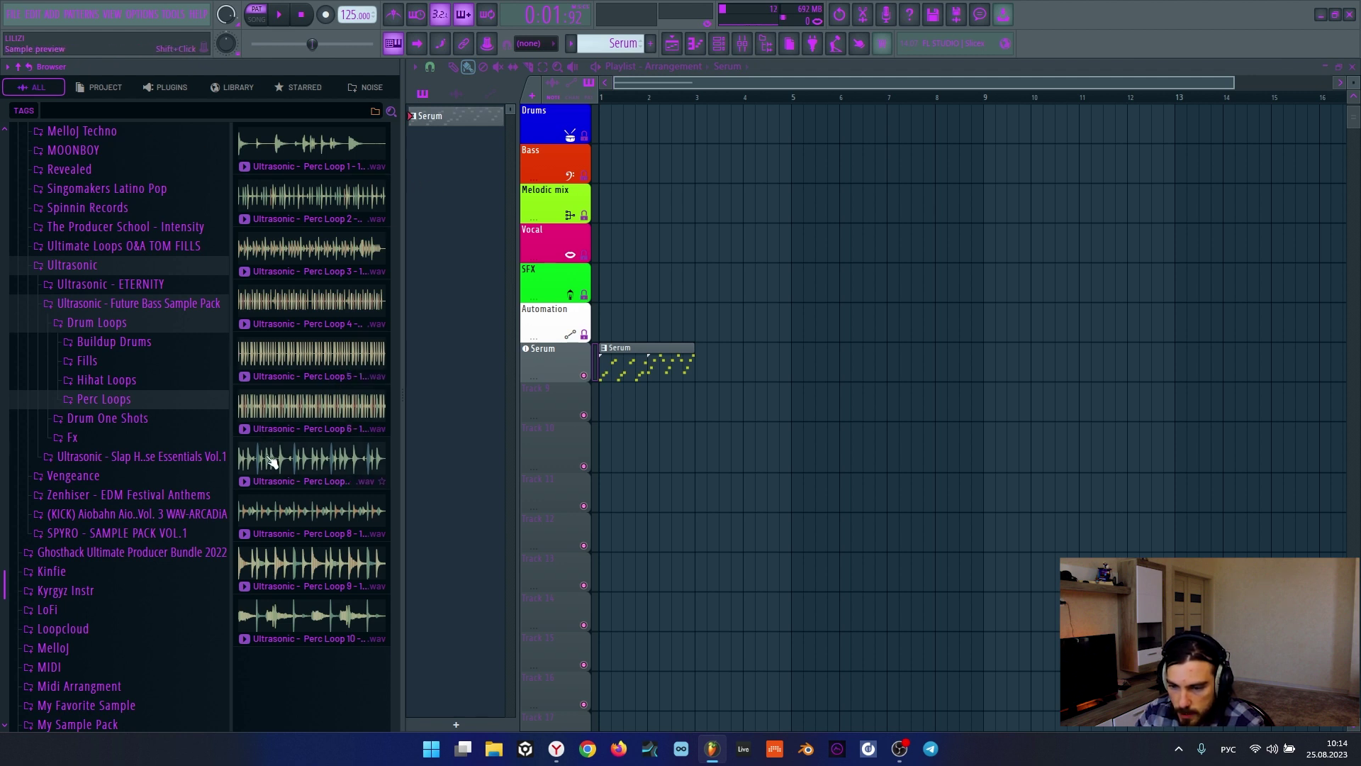
pyautogui.moveTo(273, 464); pyautogui.dragTo(794, 396)
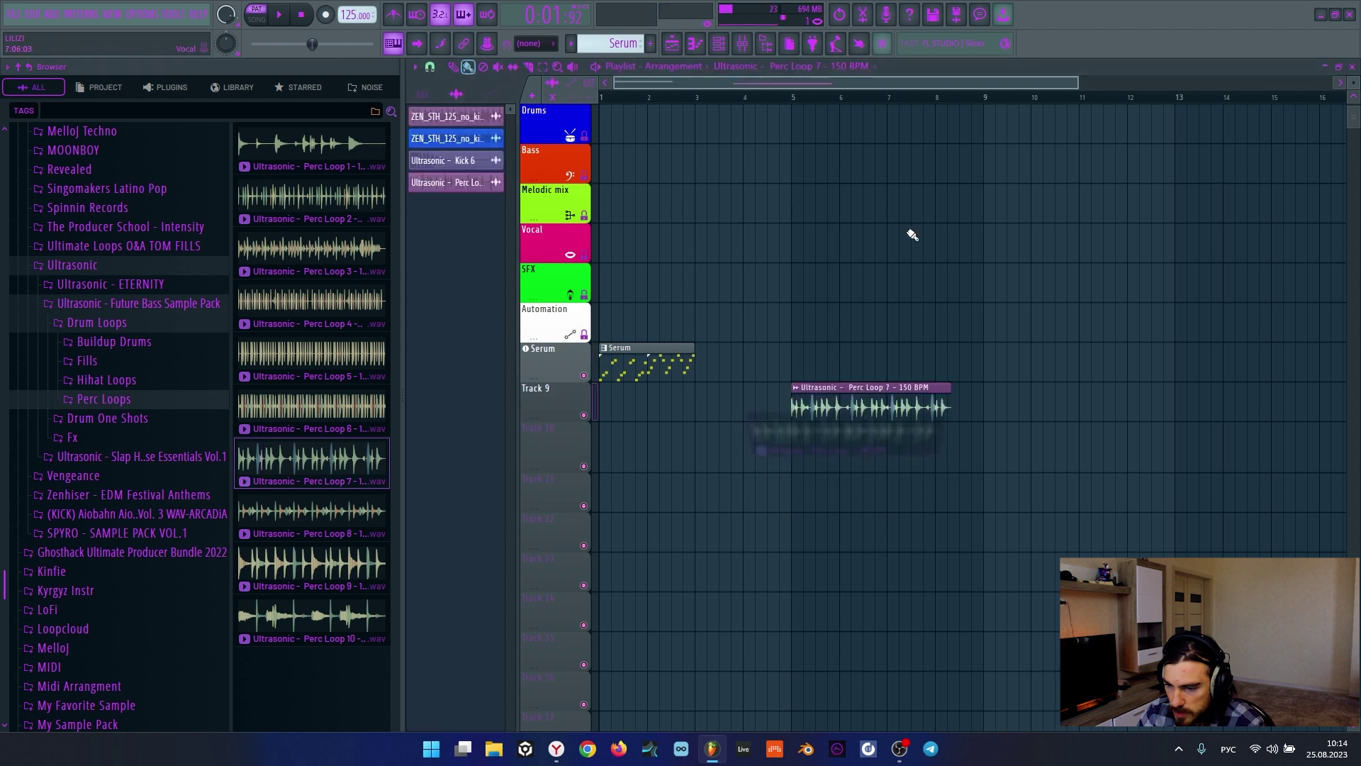
# Step: Delete the Perc Loop 7 clip from the playlist and hide the sample browser
pyautogui.scroll(3, 877, 108)
pyautogui.scroll(2, 875, 107)
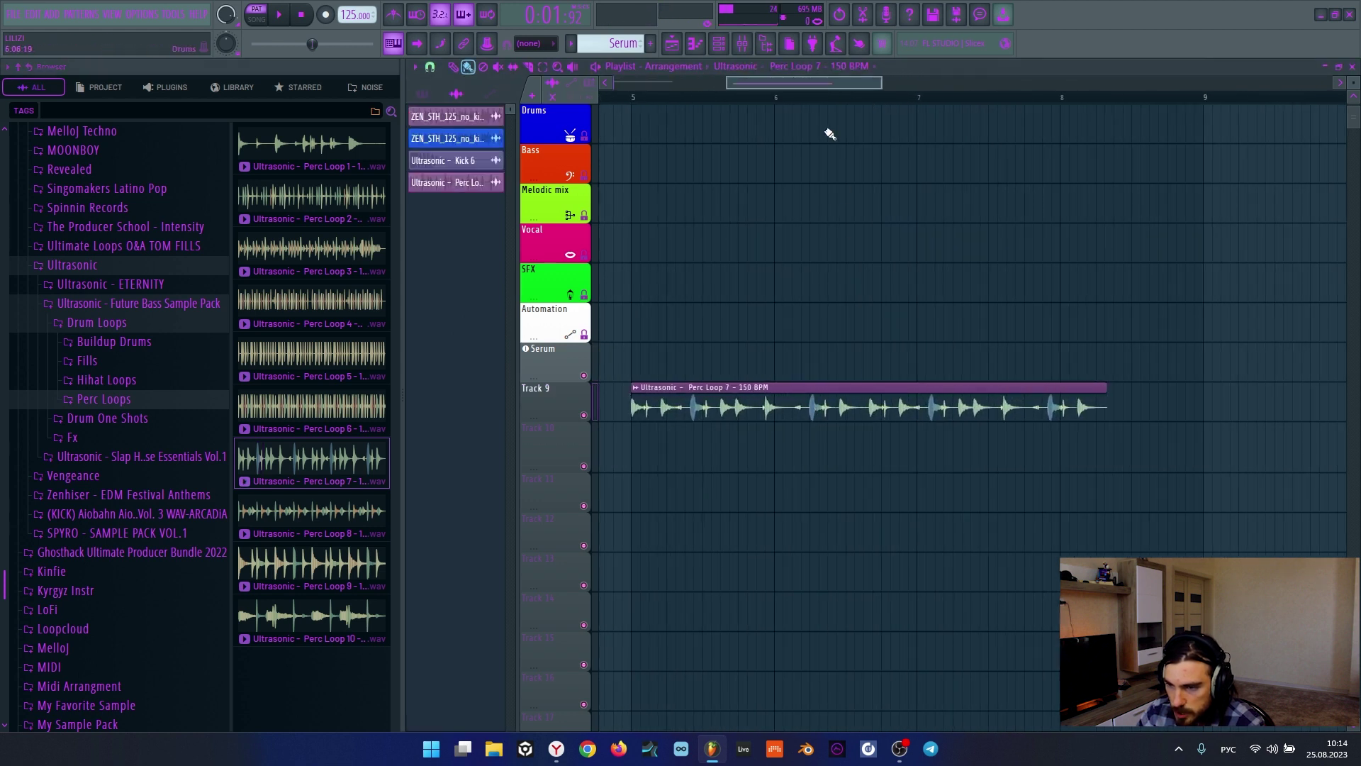
pyautogui.scroll(-3, 804, 105)
pyautogui.rightClick(795, 407)
pyautogui.moveTo(797, 88); pyautogui.dragTo(624, 88)
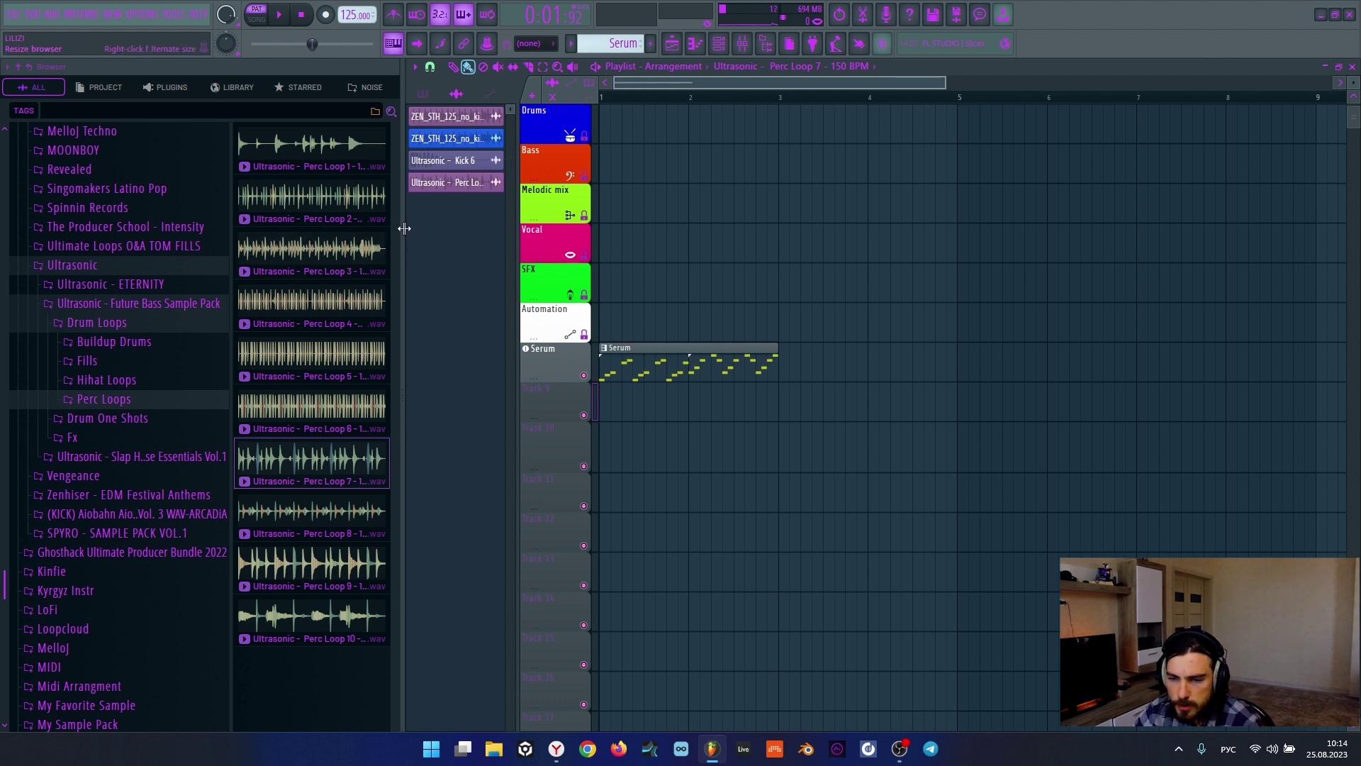
pyautogui.hotkey('alt', 'F8')
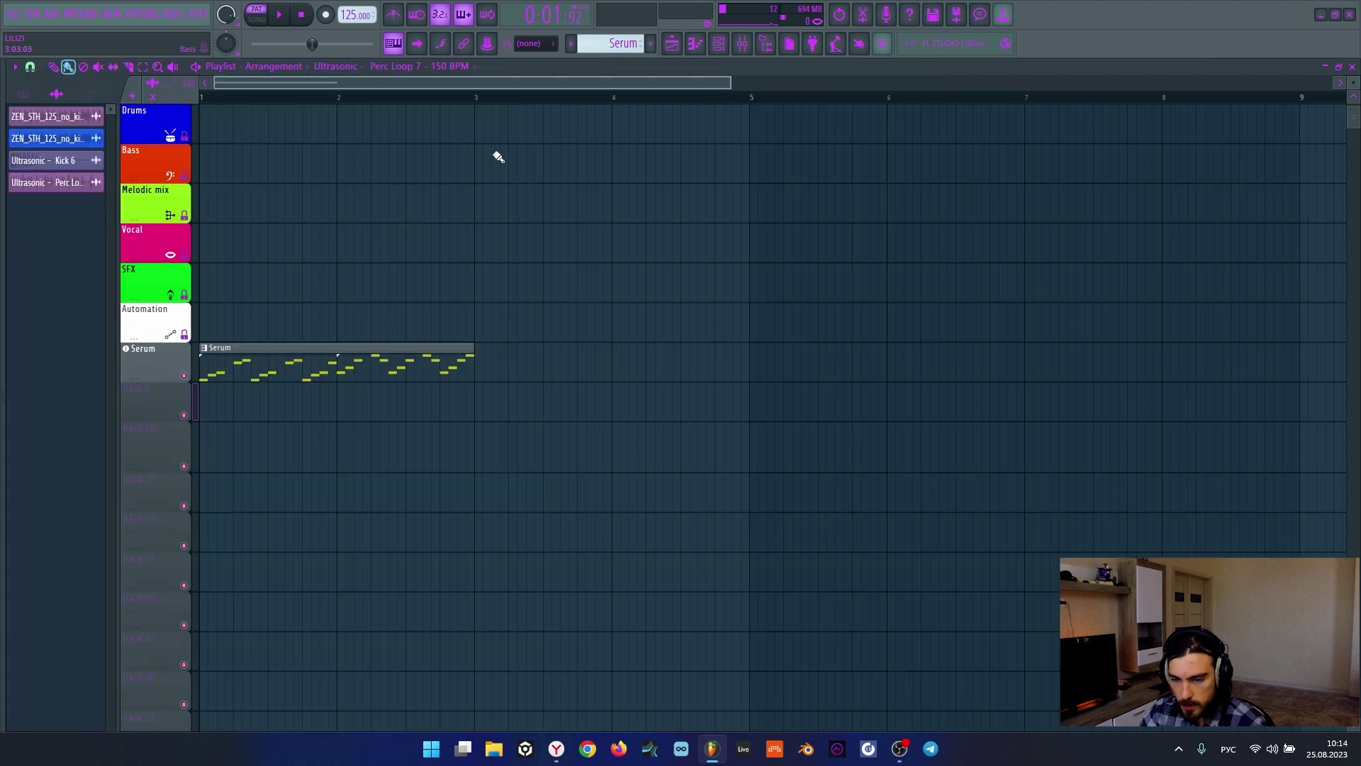
pyautogui.scroll(2, 364, 96)
pyautogui.moveTo(354, 84); pyautogui.dragTo(259, 83)
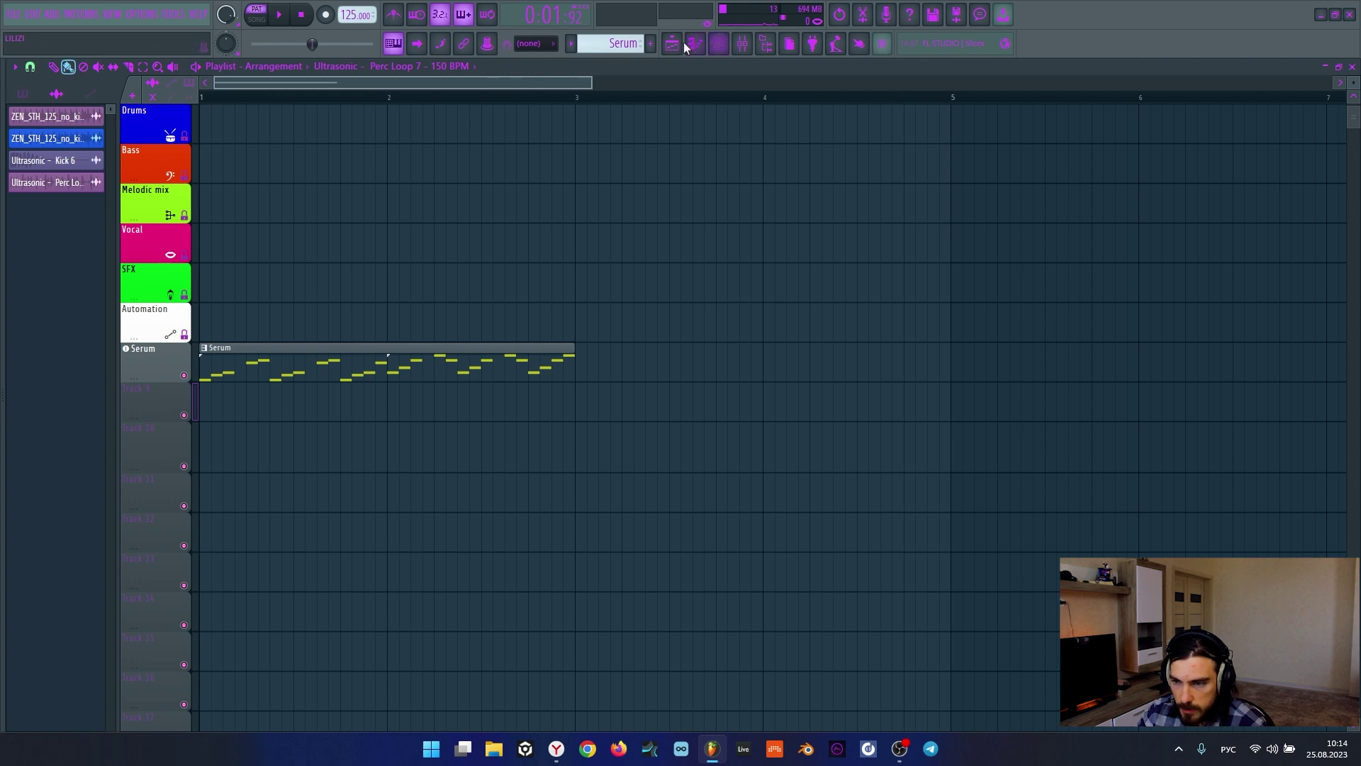
# Step: Create a new empty pattern and open its piano roll for the Serum channel
pyautogui.press('F4')
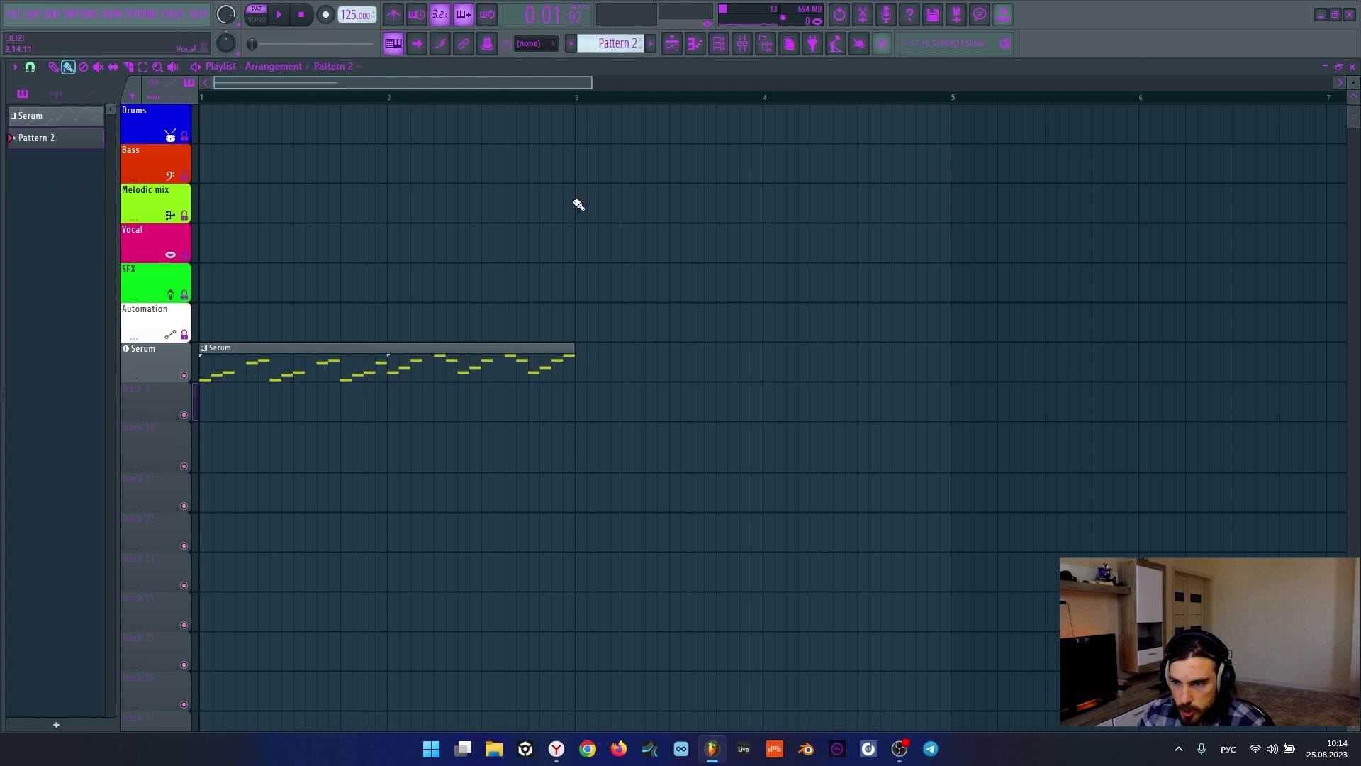
pyautogui.click(720, 45)
pyautogui.press('F7')
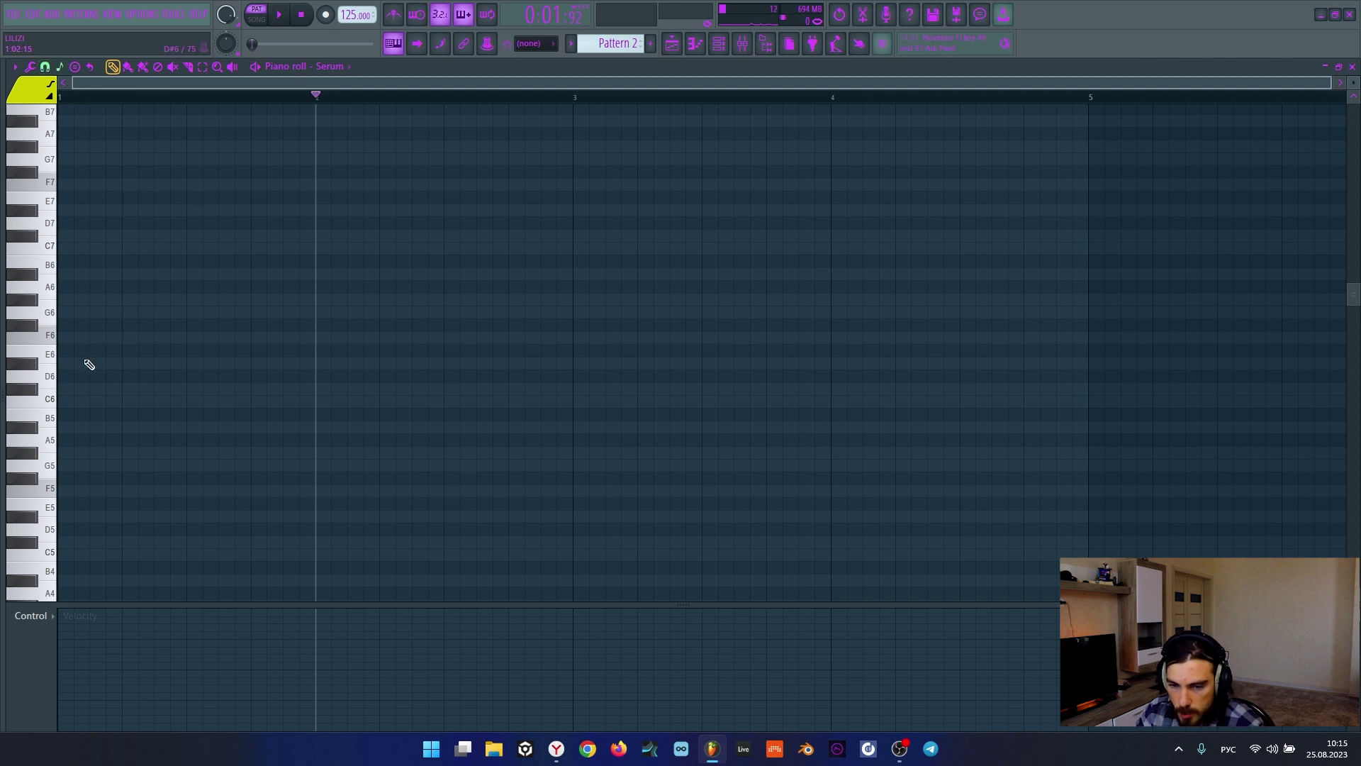
# Step: Add a short F6 note at the very start of the new pattern
pyautogui.click(61, 338)
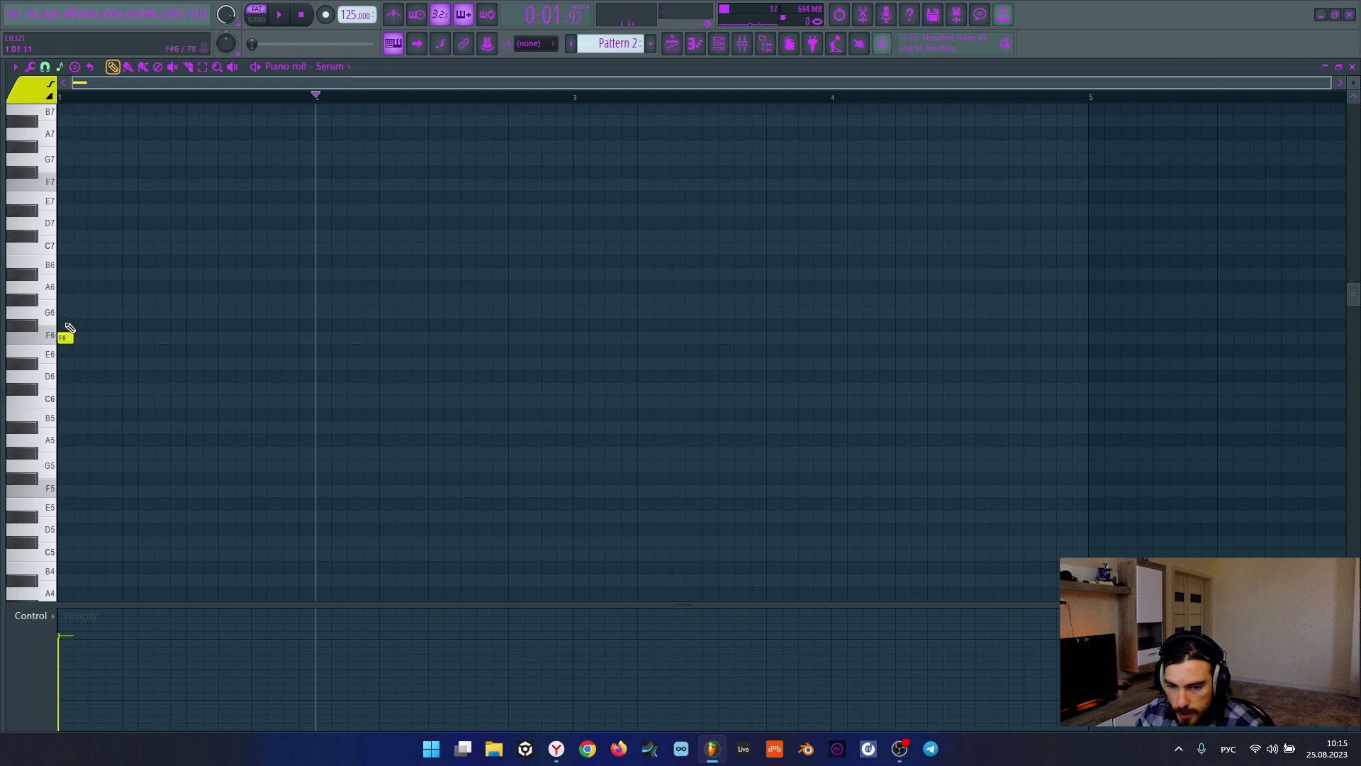
pyautogui.scroll(2, 95, 101)
pyautogui.moveTo(97, 84); pyautogui.dragTo(5, 92)
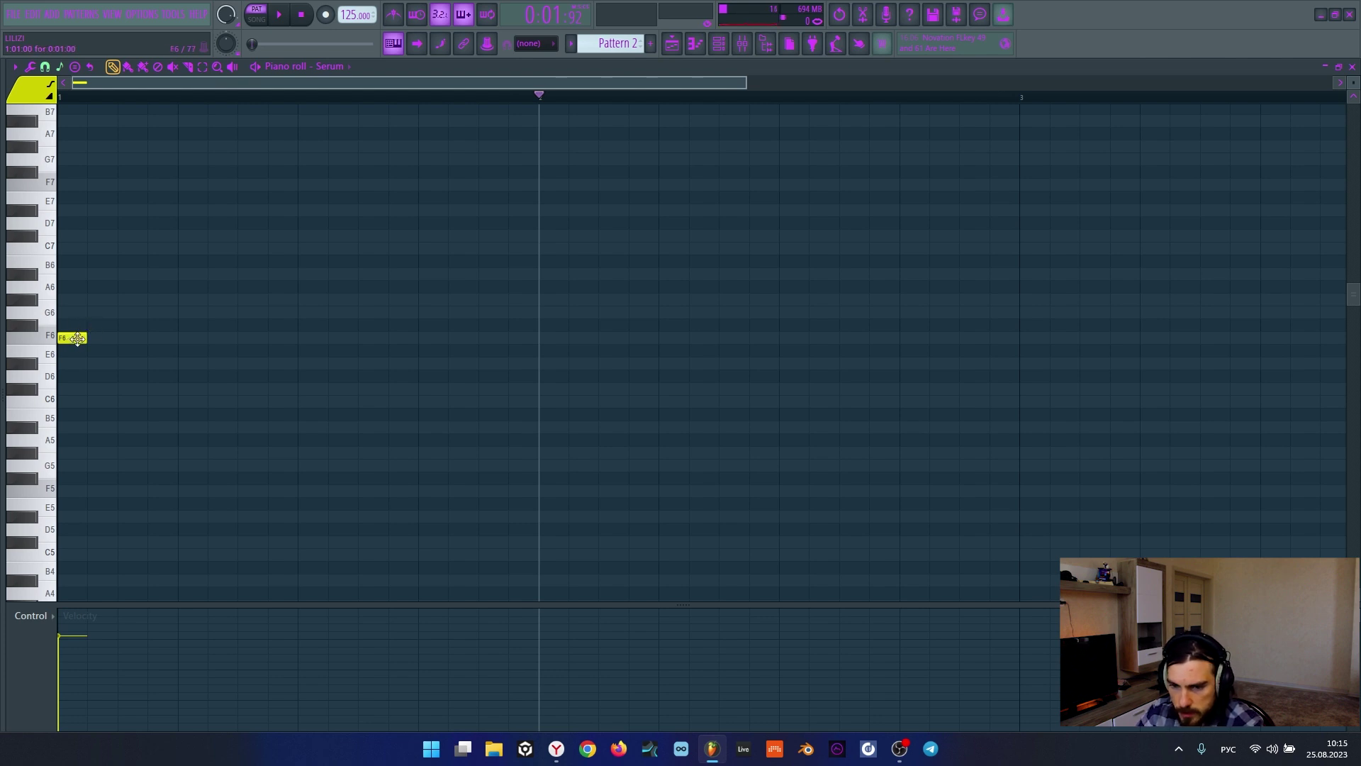
pyautogui.click(76, 339)
pyautogui.moveTo(75, 339)
pyautogui.mouseDown()
pyautogui.moveTo(66, 235)
pyautogui.moveTo(79, 340)
pyautogui.mouseUp()
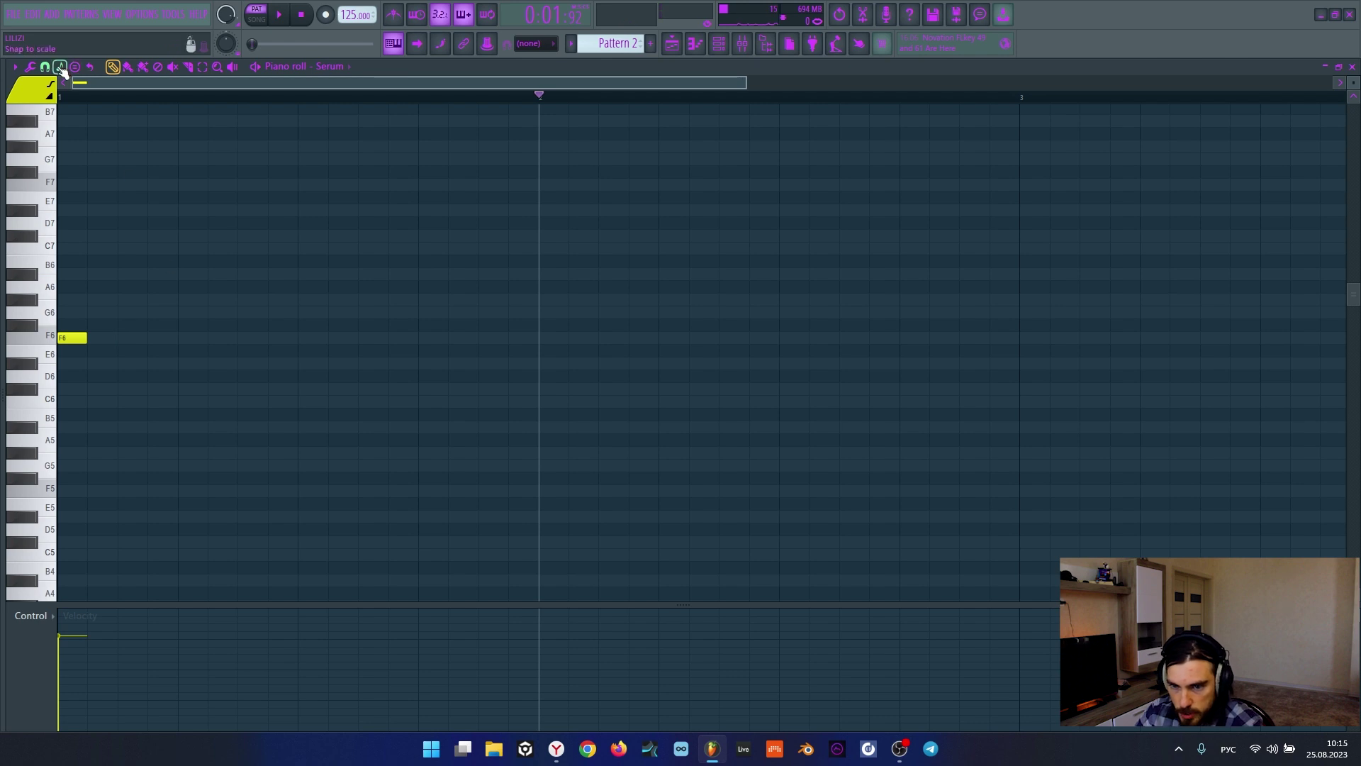
# Step: Turn off Snap to scale and choose Minor Natural (Aeolian) as the piano roll's scale
pyautogui.click(60, 68)
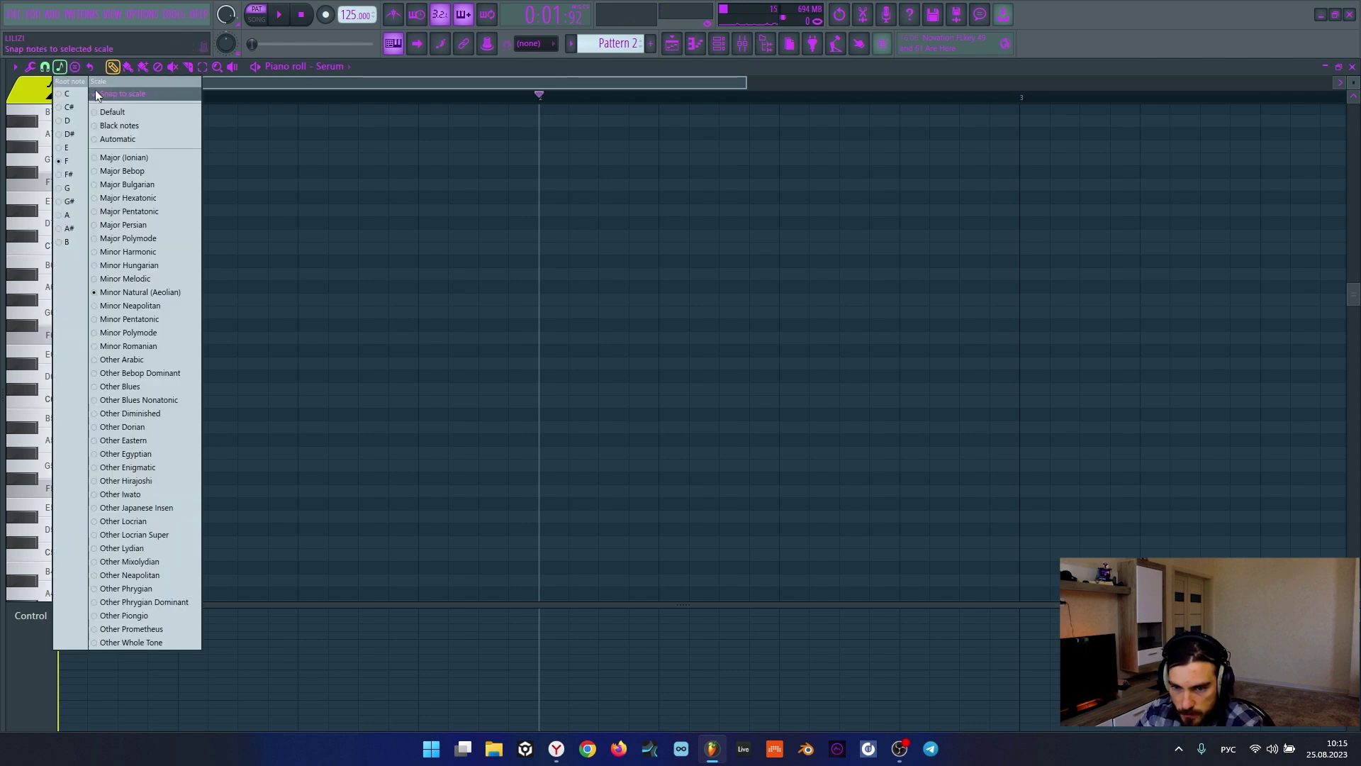
pyautogui.click(115, 94)
pyautogui.click(60, 68)
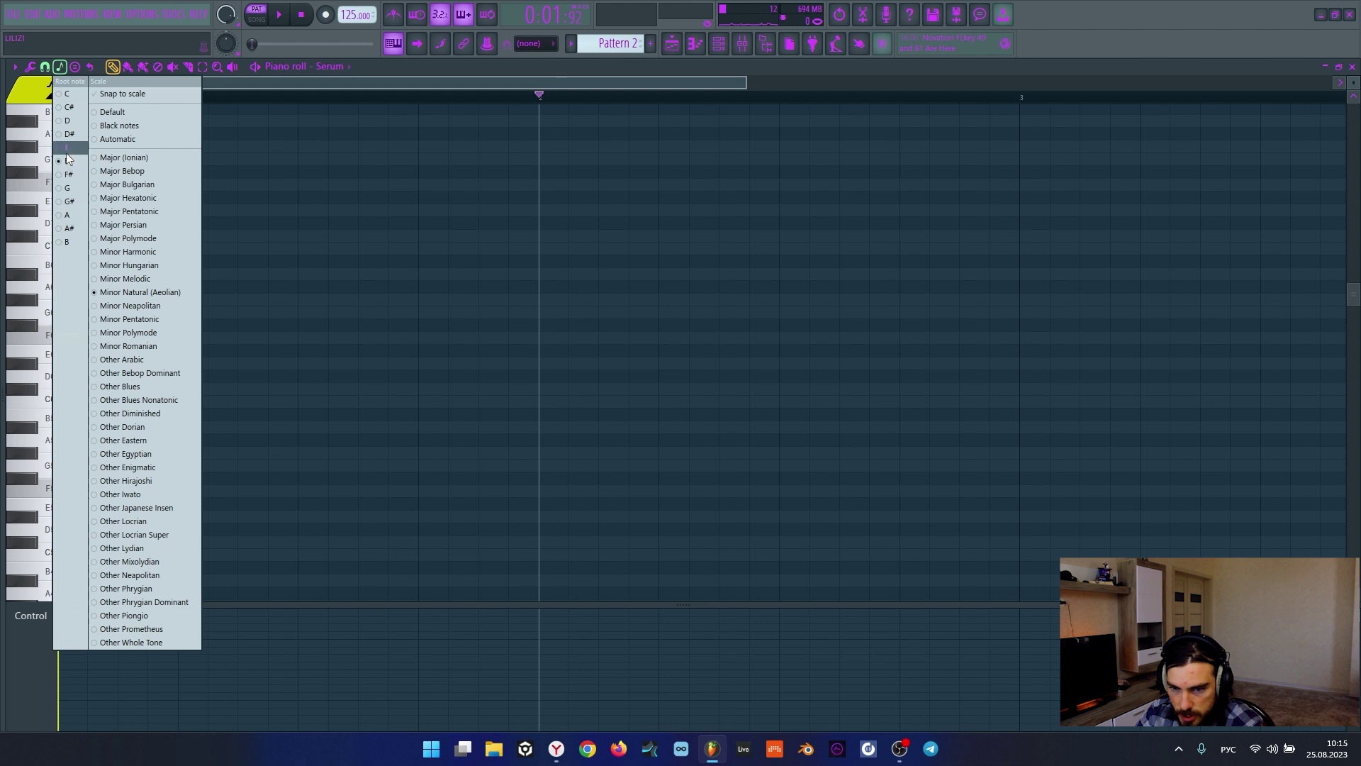
pyautogui.click(131, 294)
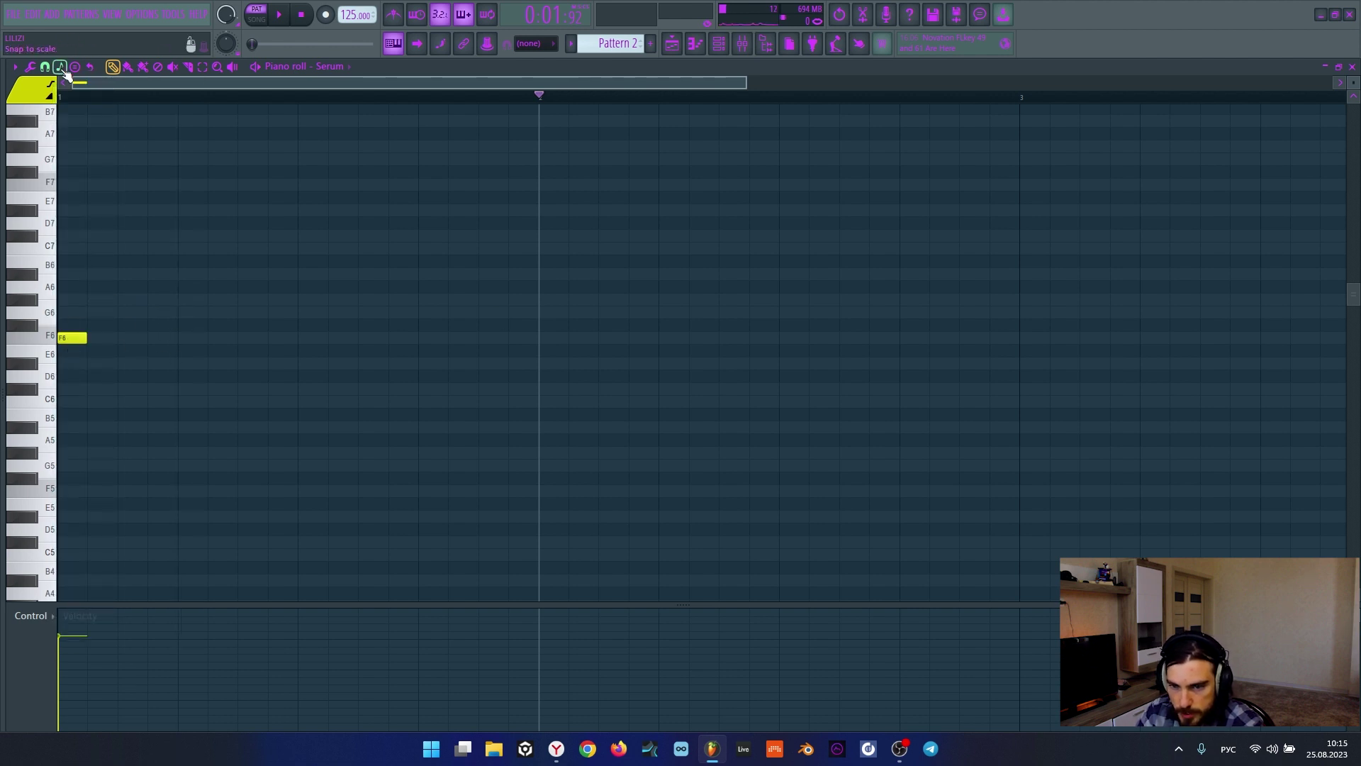
pyautogui.moveTo(75, 343)
pyautogui.mouseDown()
pyautogui.moveTo(76, 303)
pyautogui.moveTo(75, 343)
pyautogui.mouseUp()
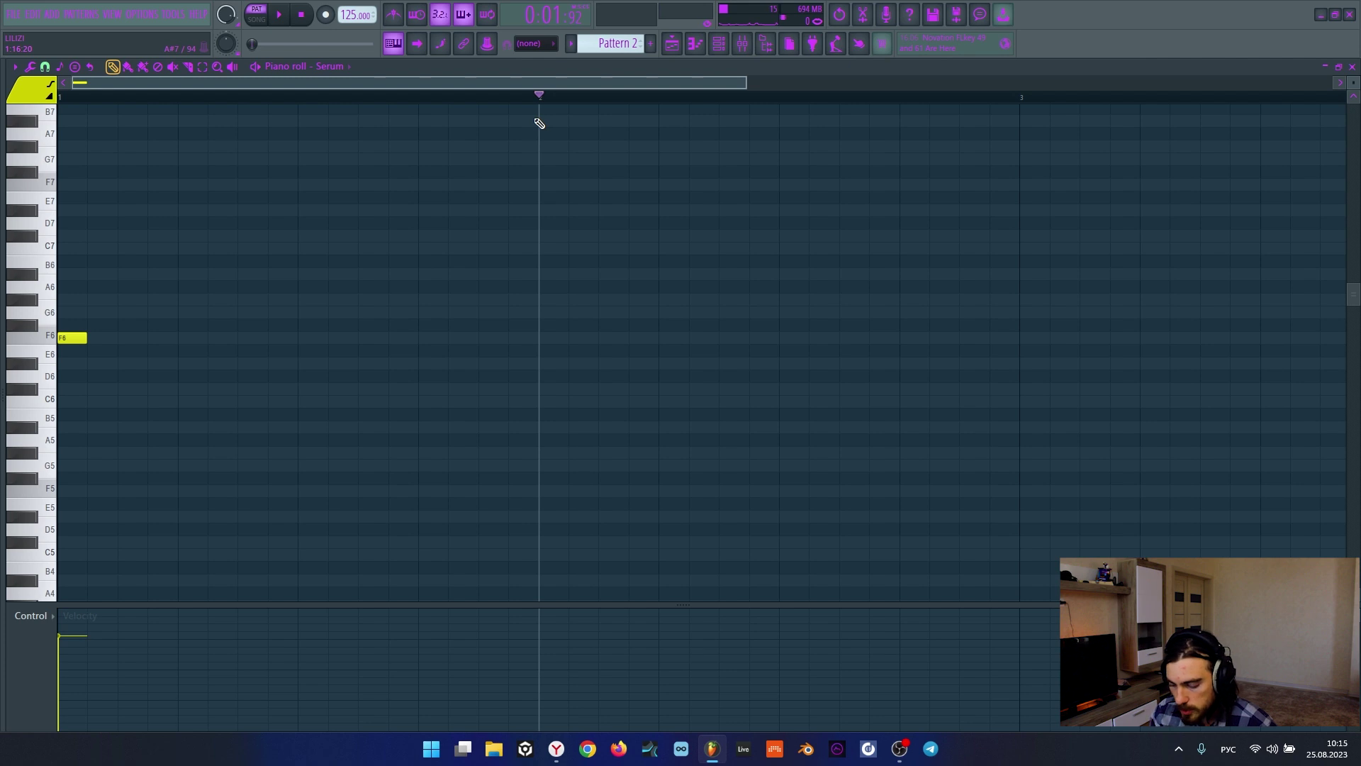
# Step: Return the playback position to the pattern's start and add a marker there with the default name
pyautogui.scroll(-1, 517, 107)
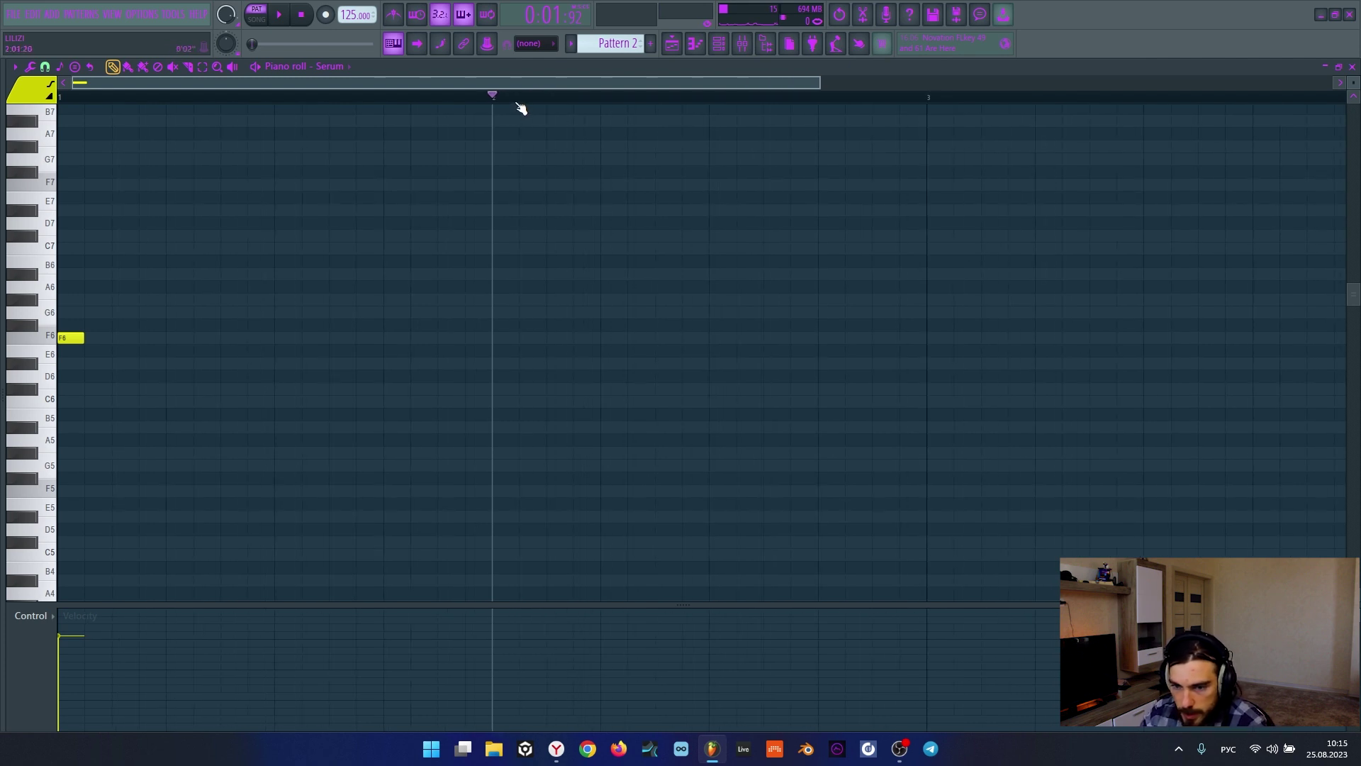
pyautogui.click(90, 95)
pyautogui.moveTo(85, 98); pyautogui.dragTo(57, 96)
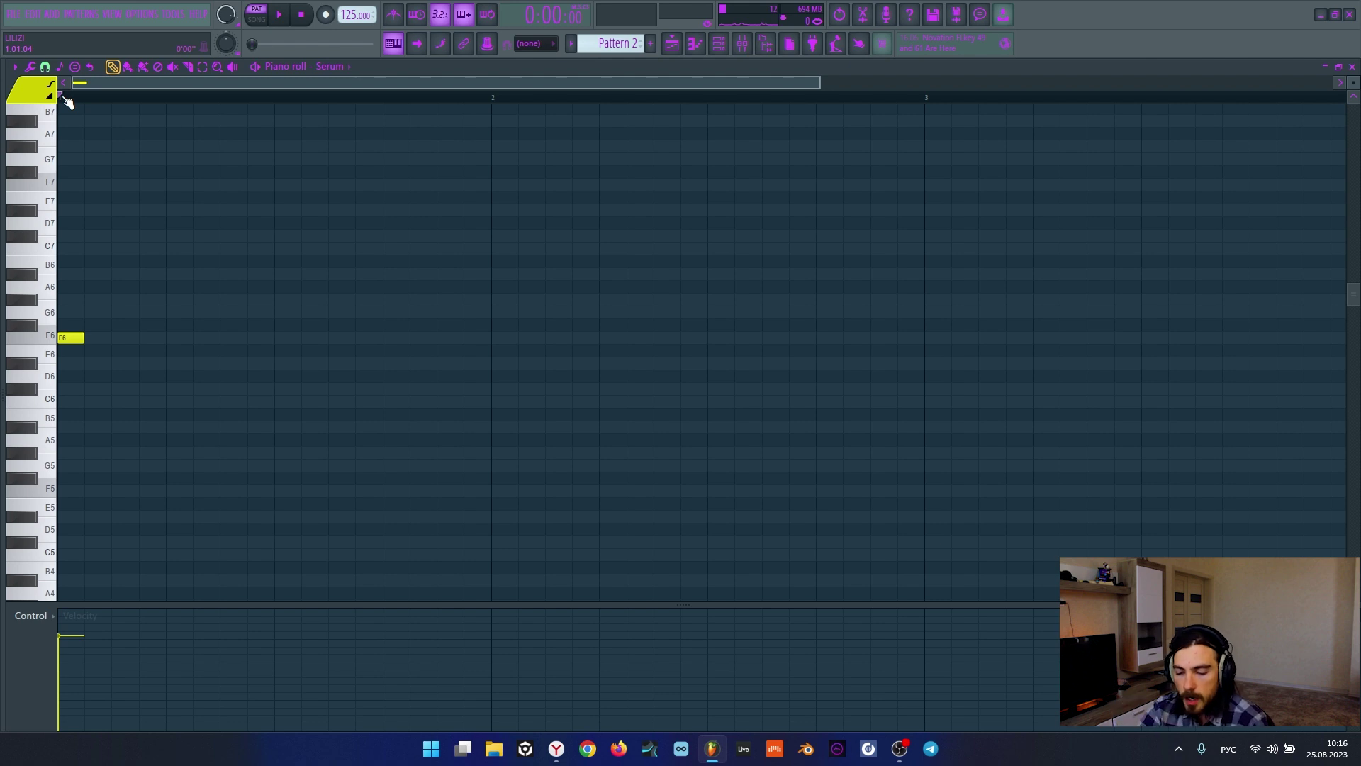
pyautogui.hotkey('alt', 't')
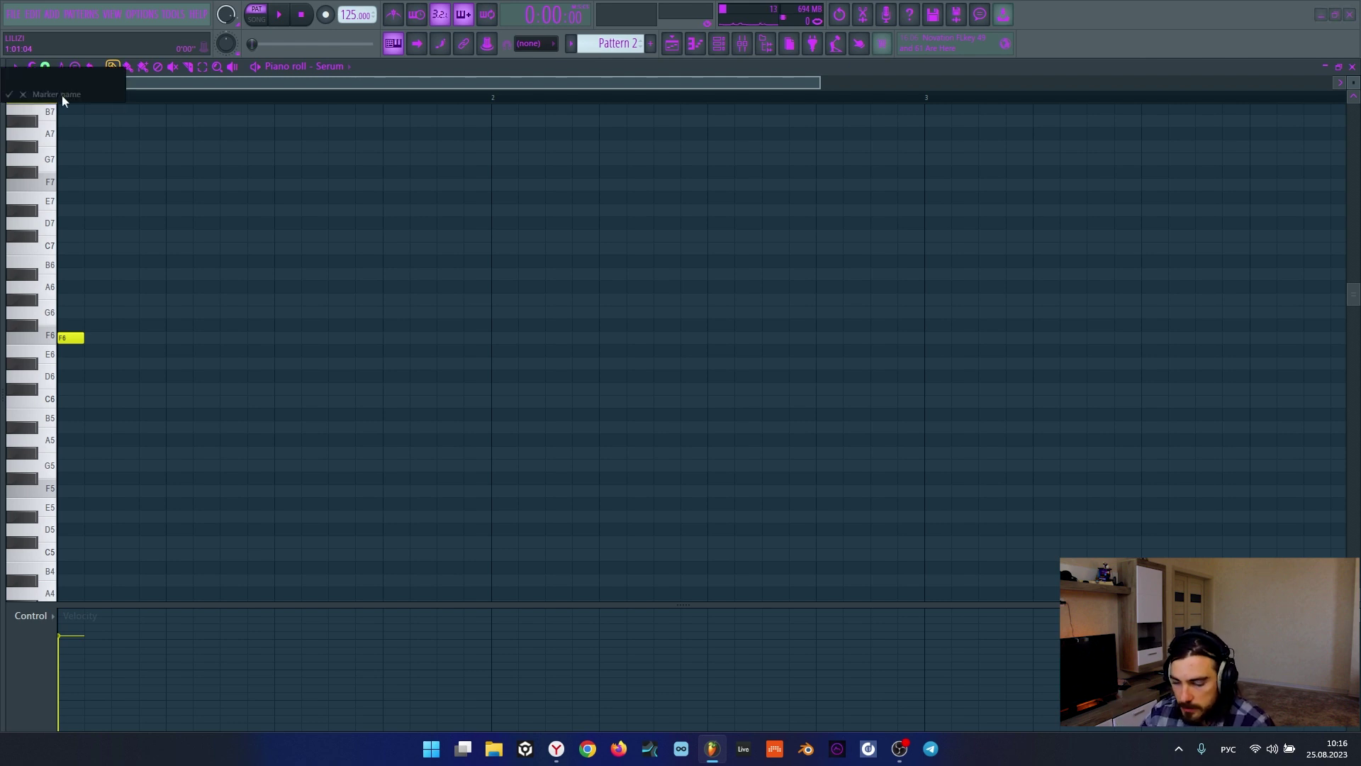
pyautogui.press('Return')
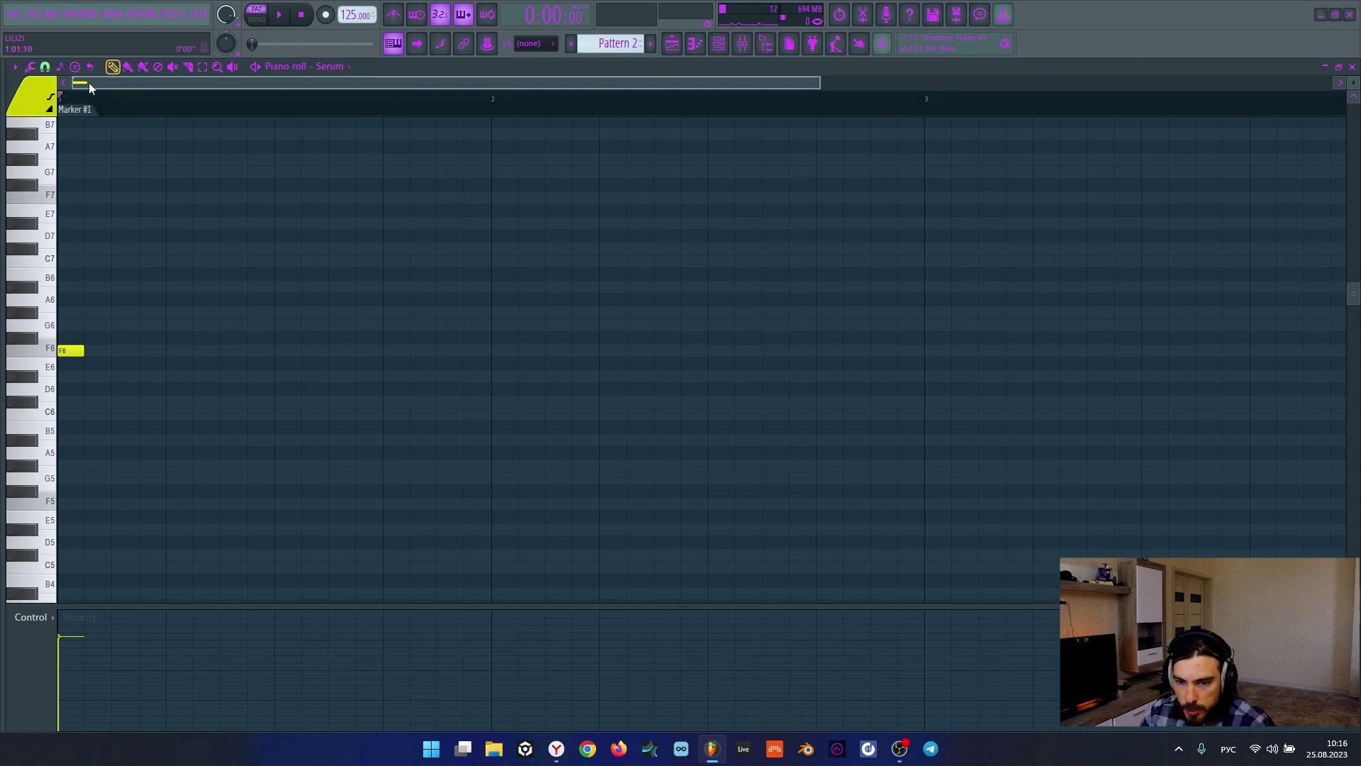
# Step: Turn the marker into a key/scale marker set to F Minor Natural (Aeolian)
pyautogui.rightClick(82, 112)
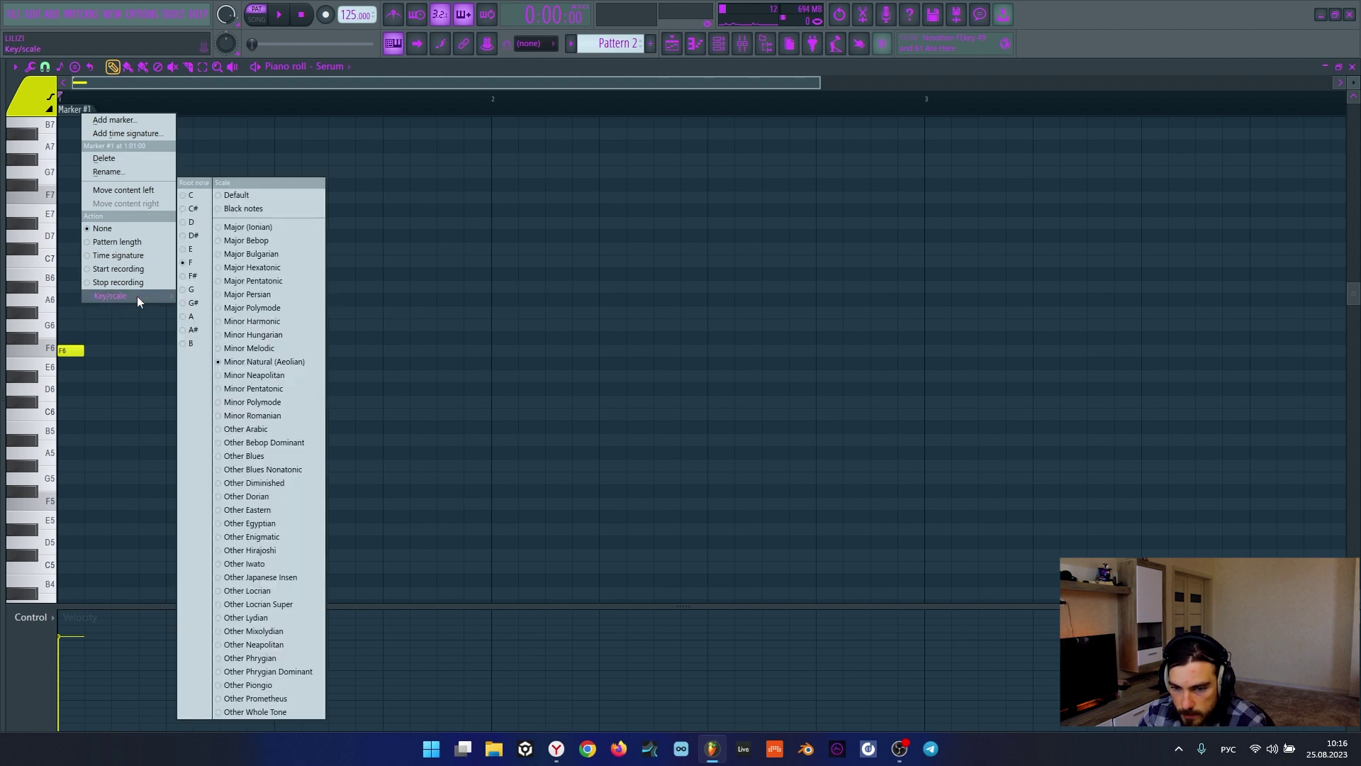
pyautogui.click(194, 196)
pyautogui.rightClick(73, 111)
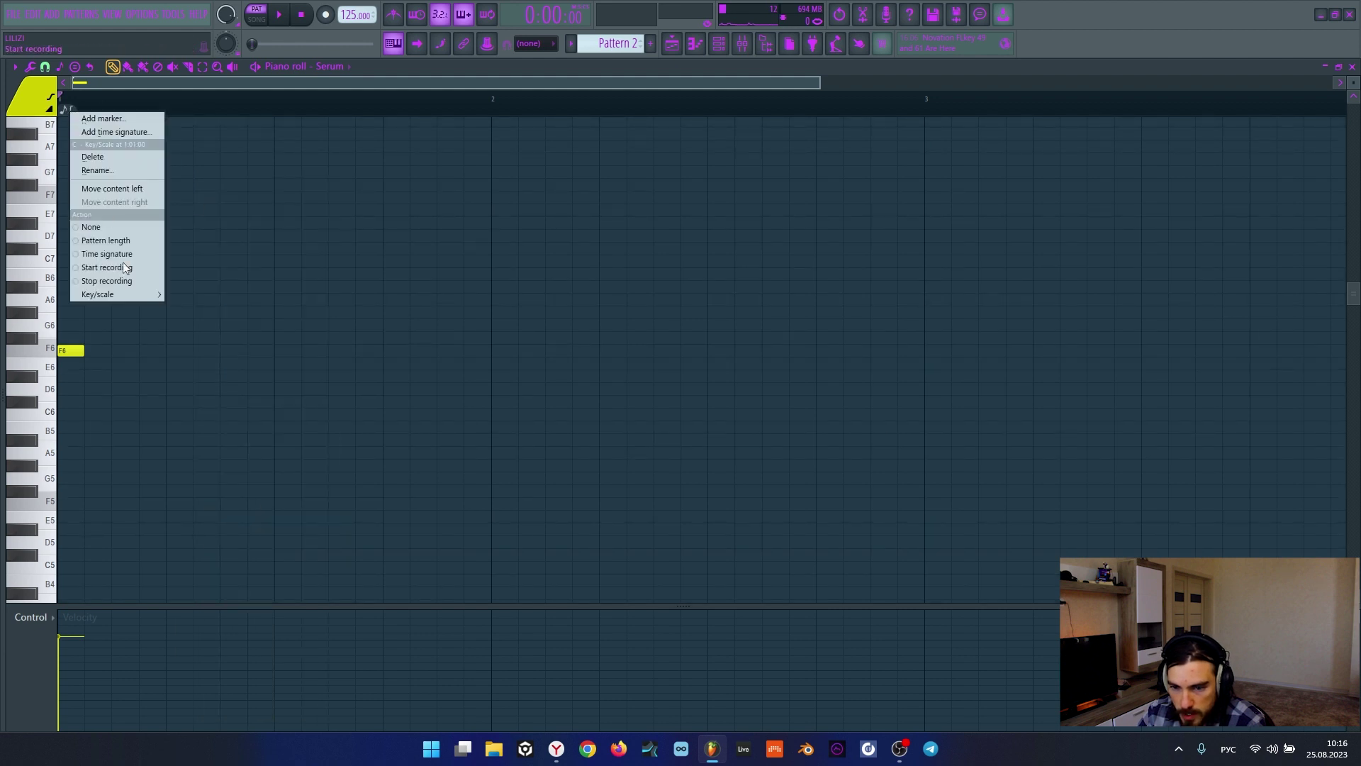
pyautogui.moveTo(146, 292)
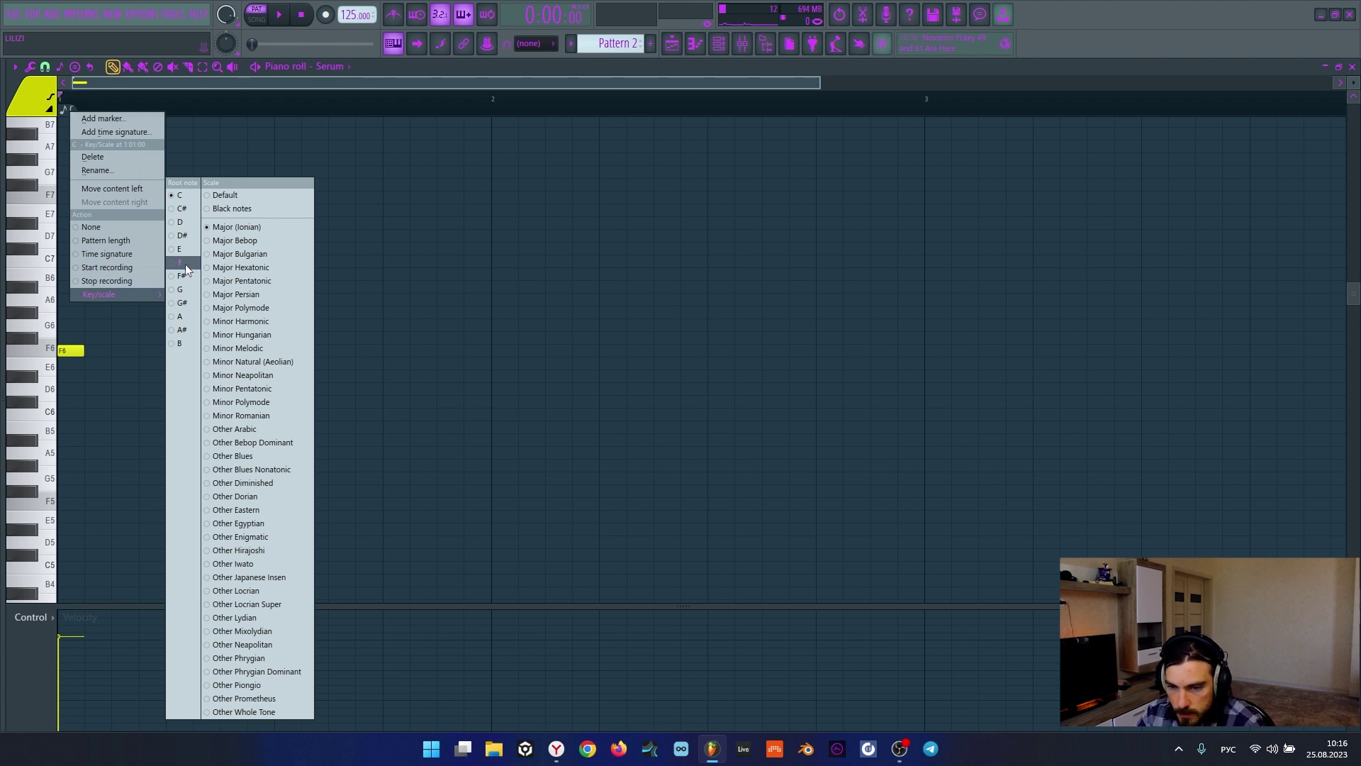
pyautogui.click(266, 360)
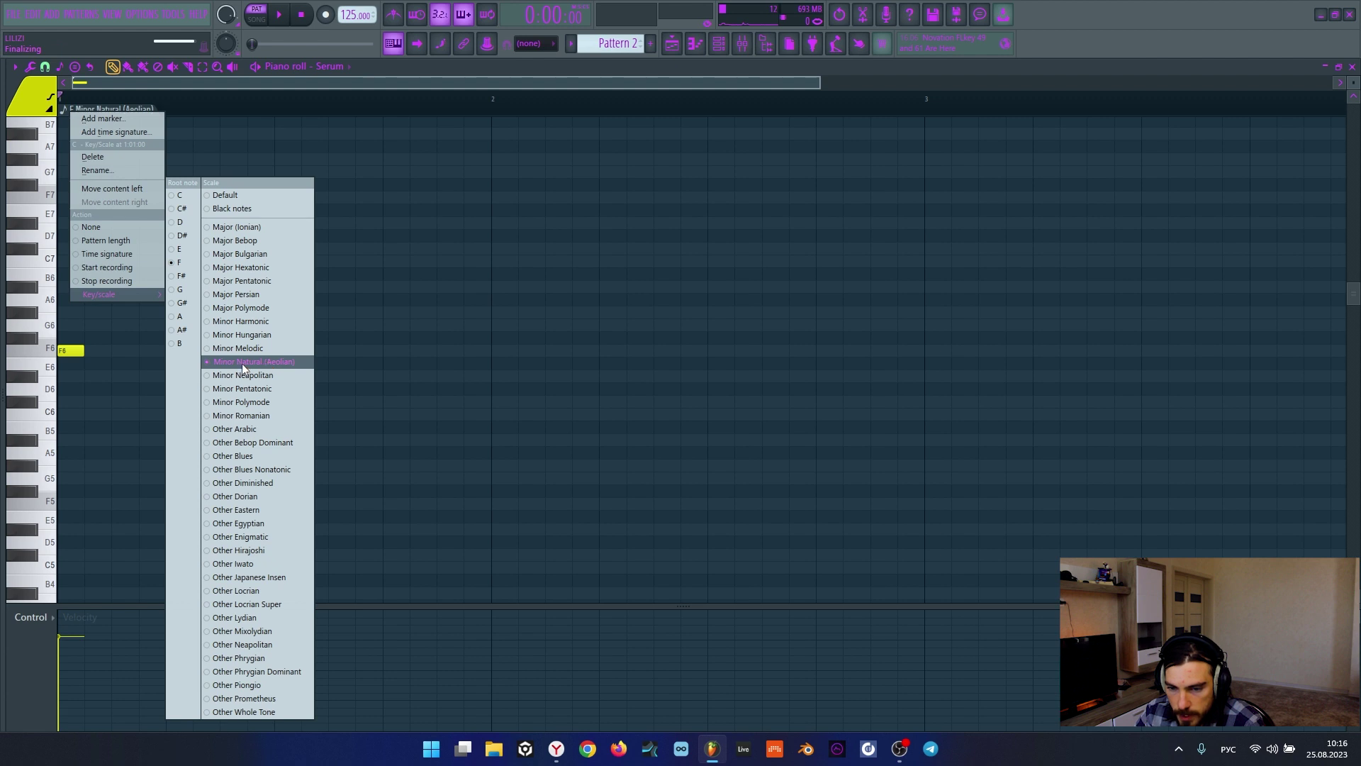
pyautogui.click(232, 359)
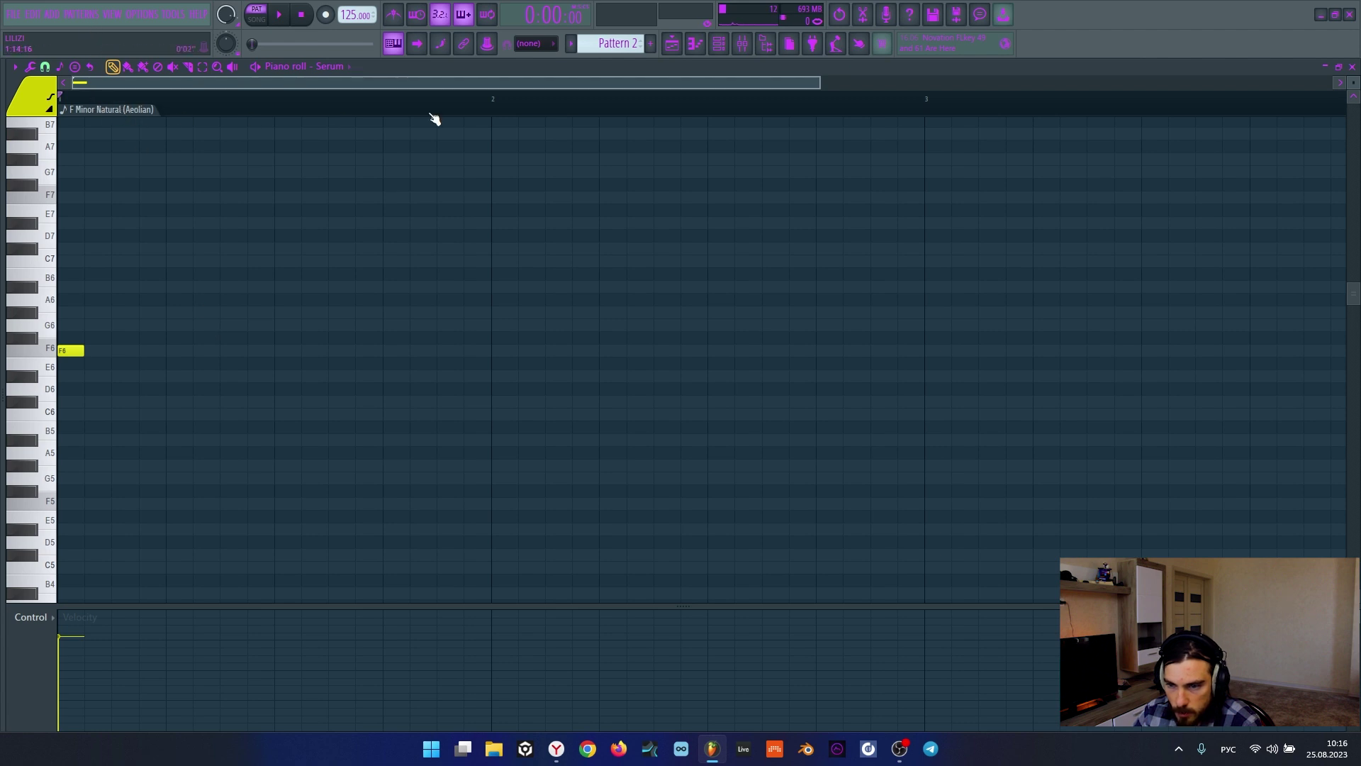
# Step: Delete the F6 note from the new pattern and open the playlist's Serum clip in the piano roll
pyautogui.scroll(-2, 473, 99)
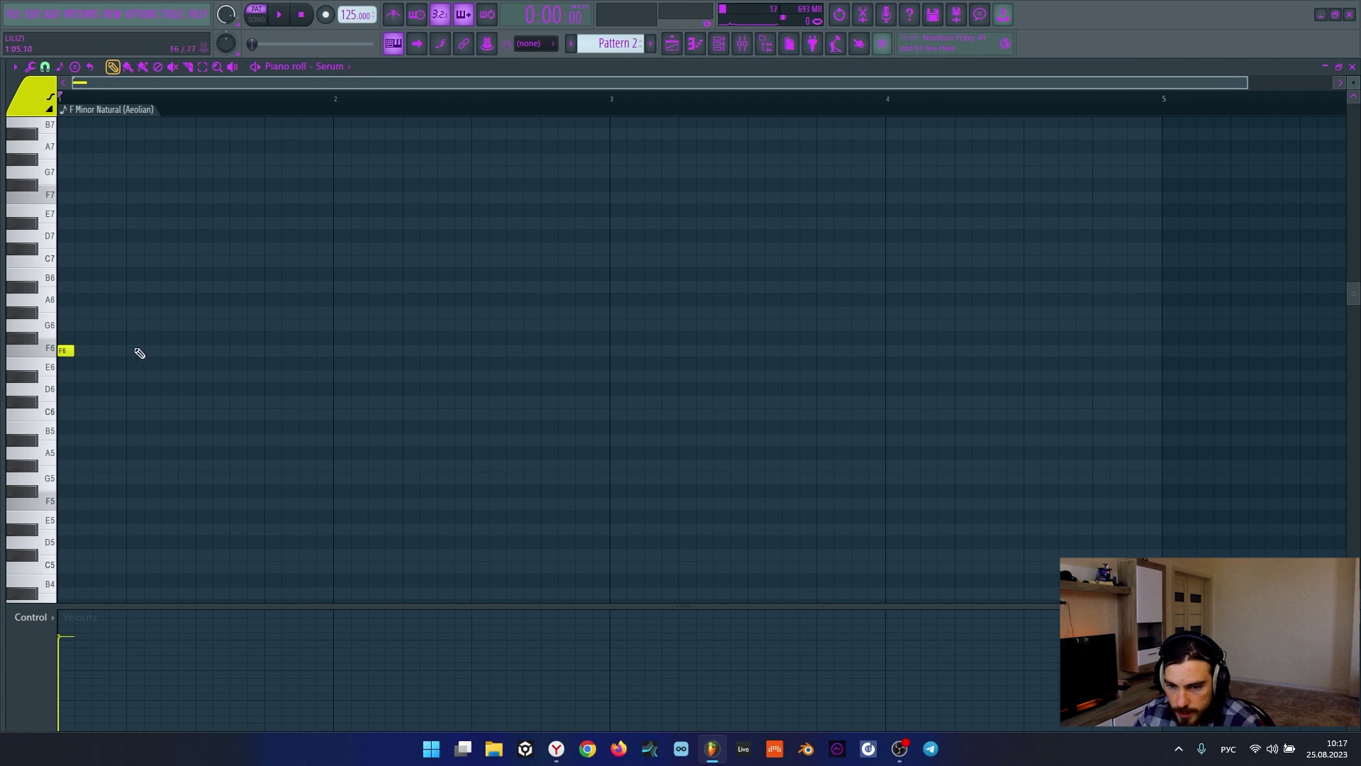
pyautogui.rightClick(68, 350)
pyautogui.click(1353, 67)
pyautogui.click(257, 358)
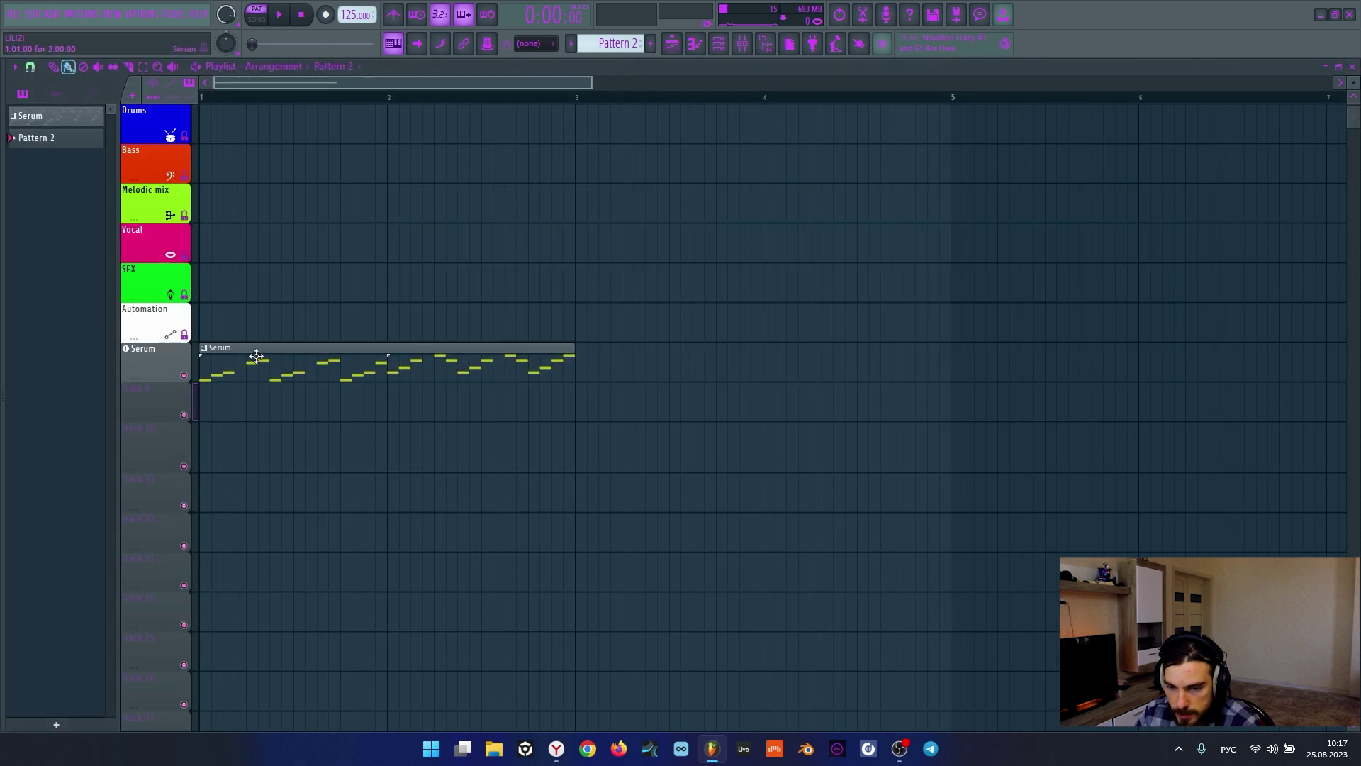
pyautogui.doubleClick(254, 357)
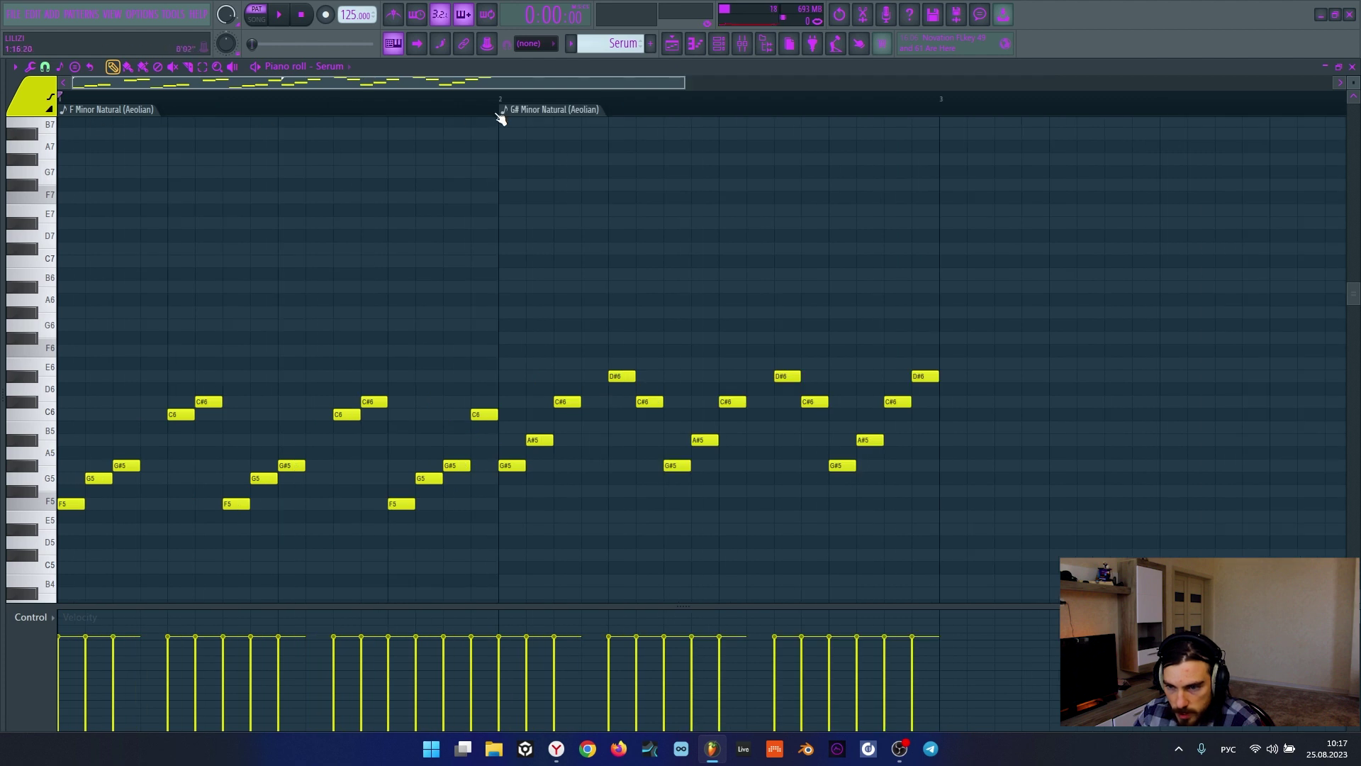
# Step: Highlight the bar under the F Minor marker and the bar under the G# Minor marker in turn, clearing each selection
pyautogui.moveTo(501, 114); pyautogui.dragTo(50, 159)
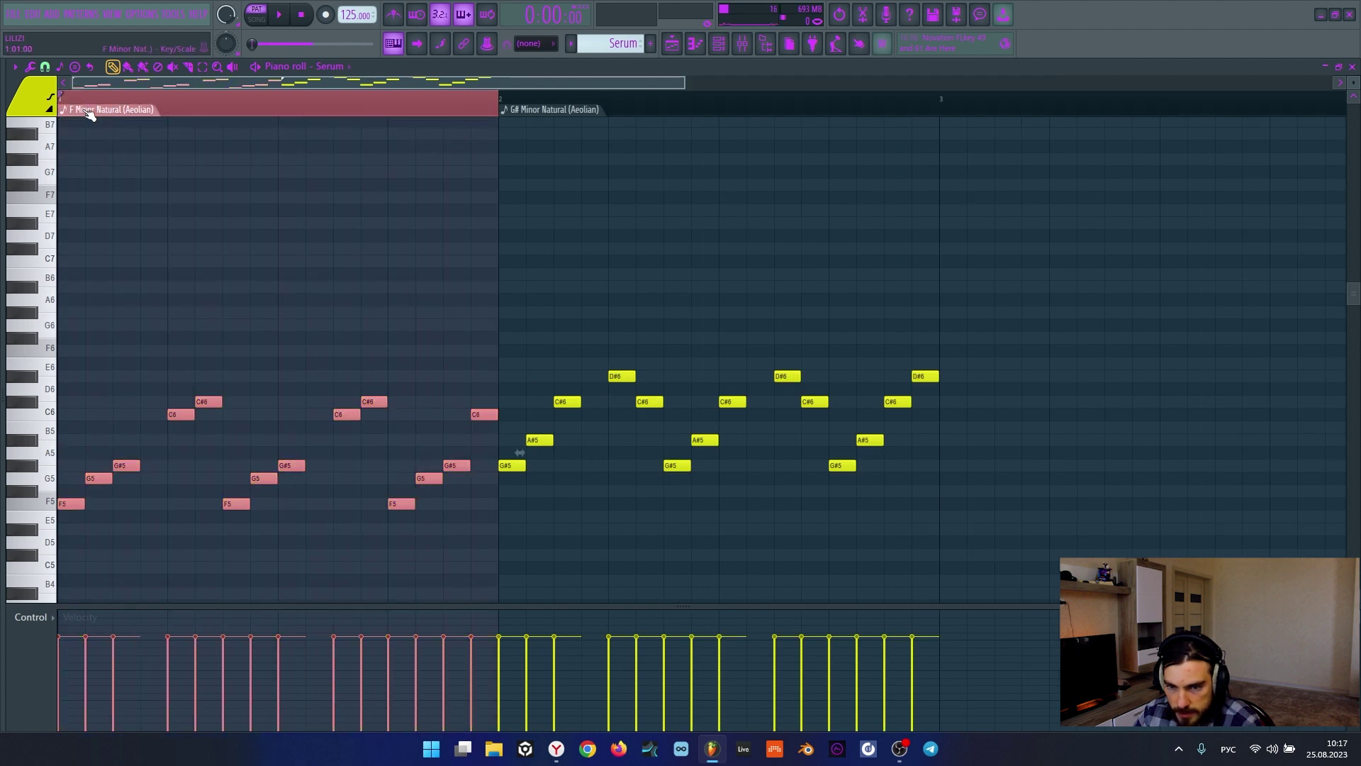
pyautogui.click(261, 115)
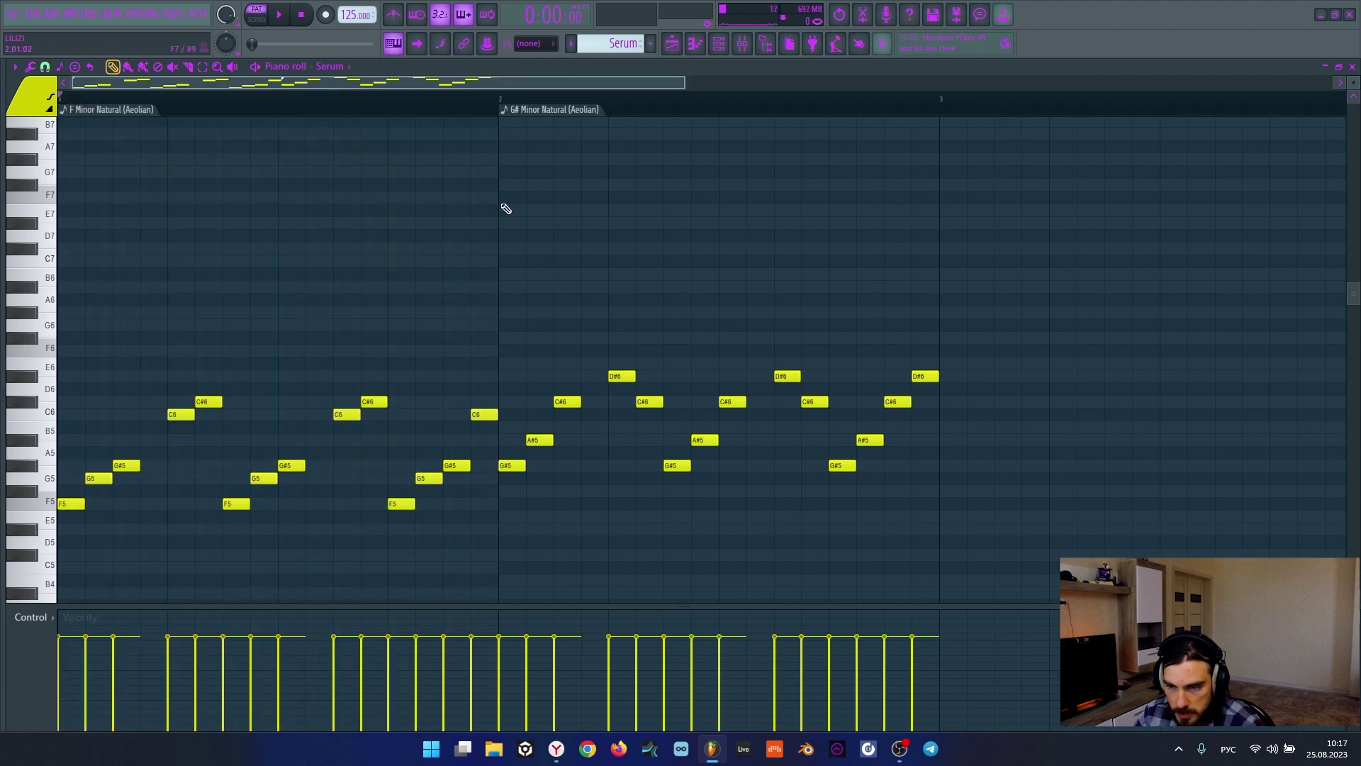
pyautogui.moveTo(496, 114); pyautogui.dragTo(59, 115)
pyautogui.click(243, 115)
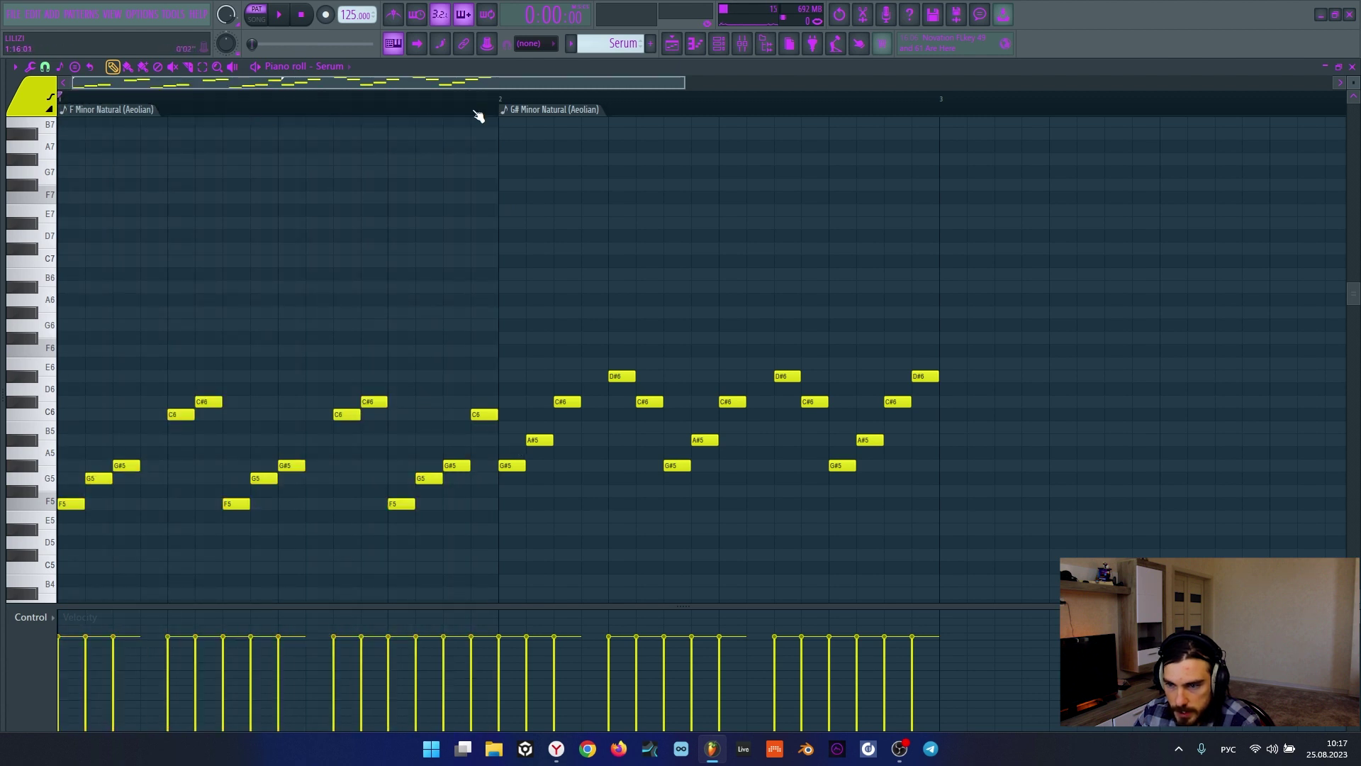
pyautogui.moveTo(502, 105); pyautogui.dragTo(940, 125)
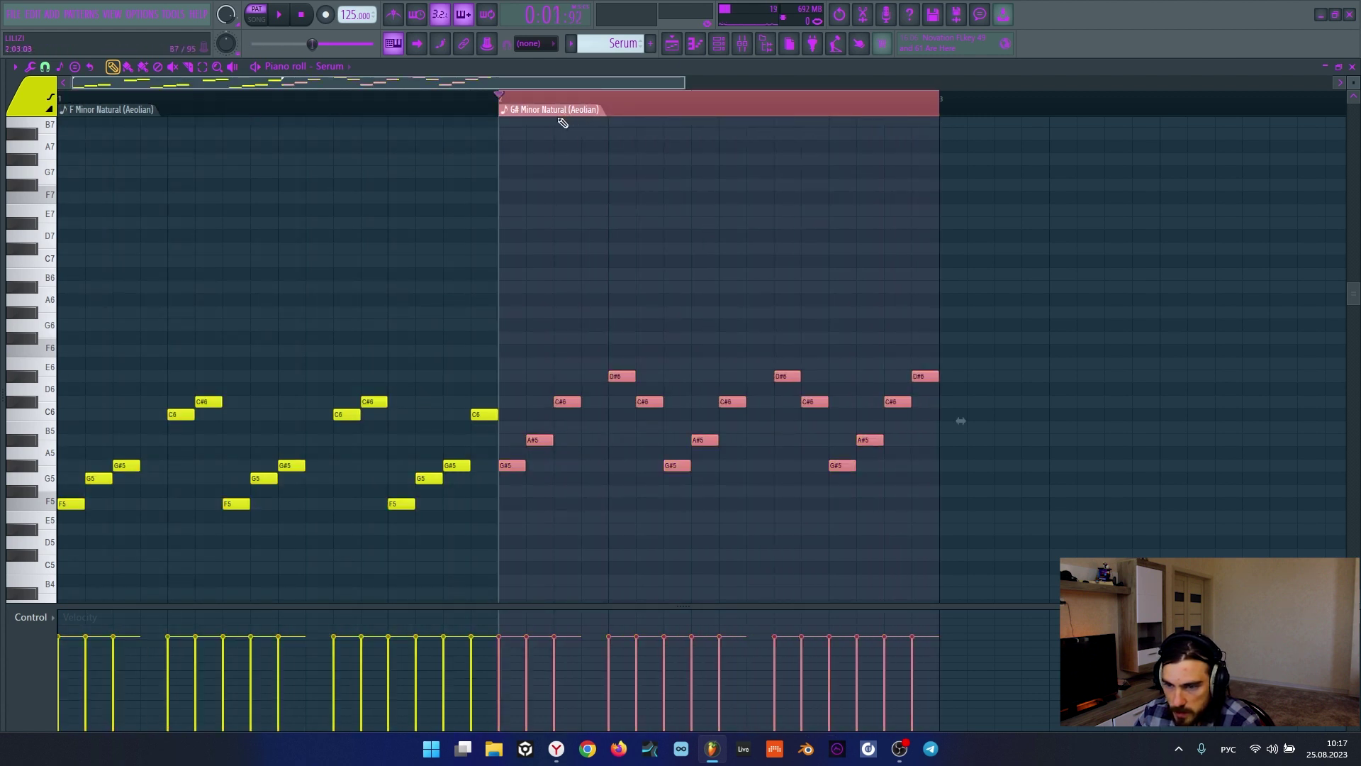
pyautogui.click(521, 105)
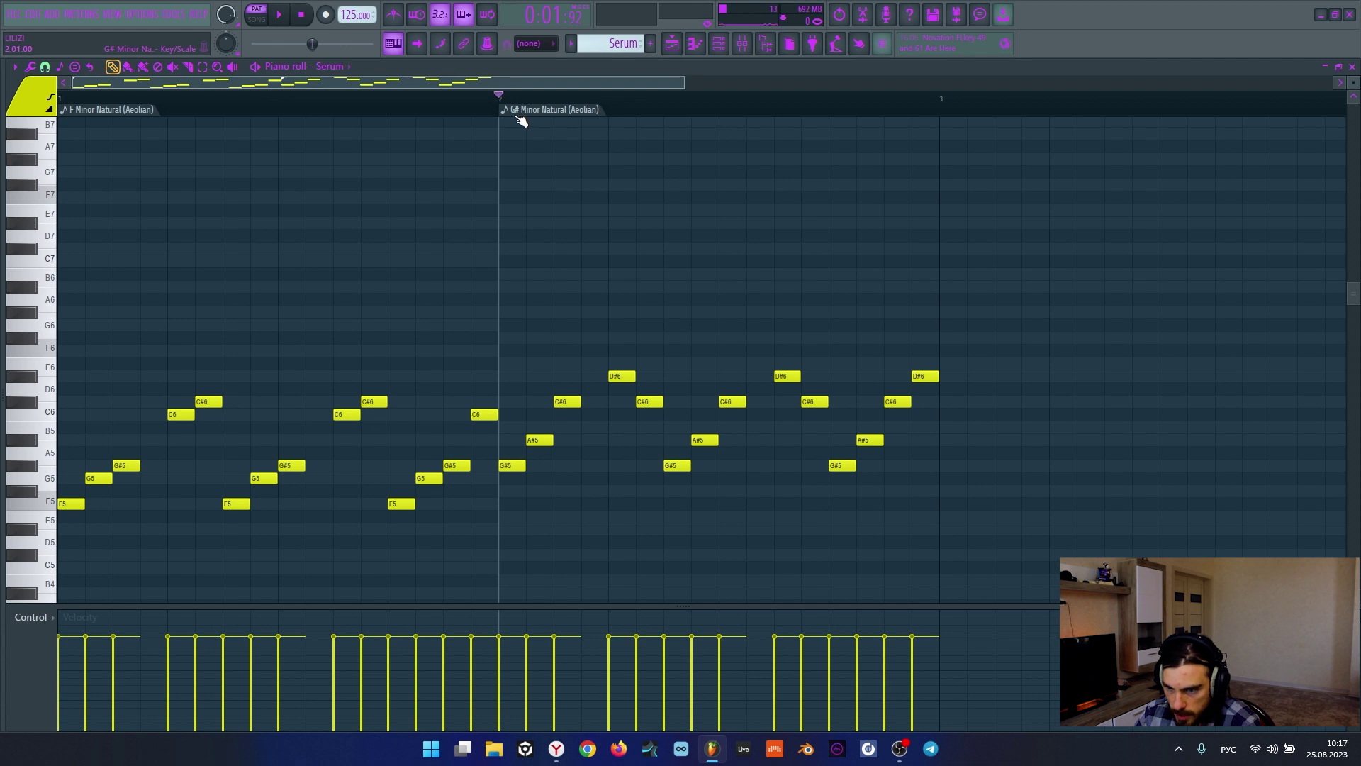
pyautogui.moveTo(503, 105)
pyautogui.mouseDown()
pyautogui.moveTo(719, 114)
pyautogui.moveTo(495, 114)
pyautogui.mouseUp()
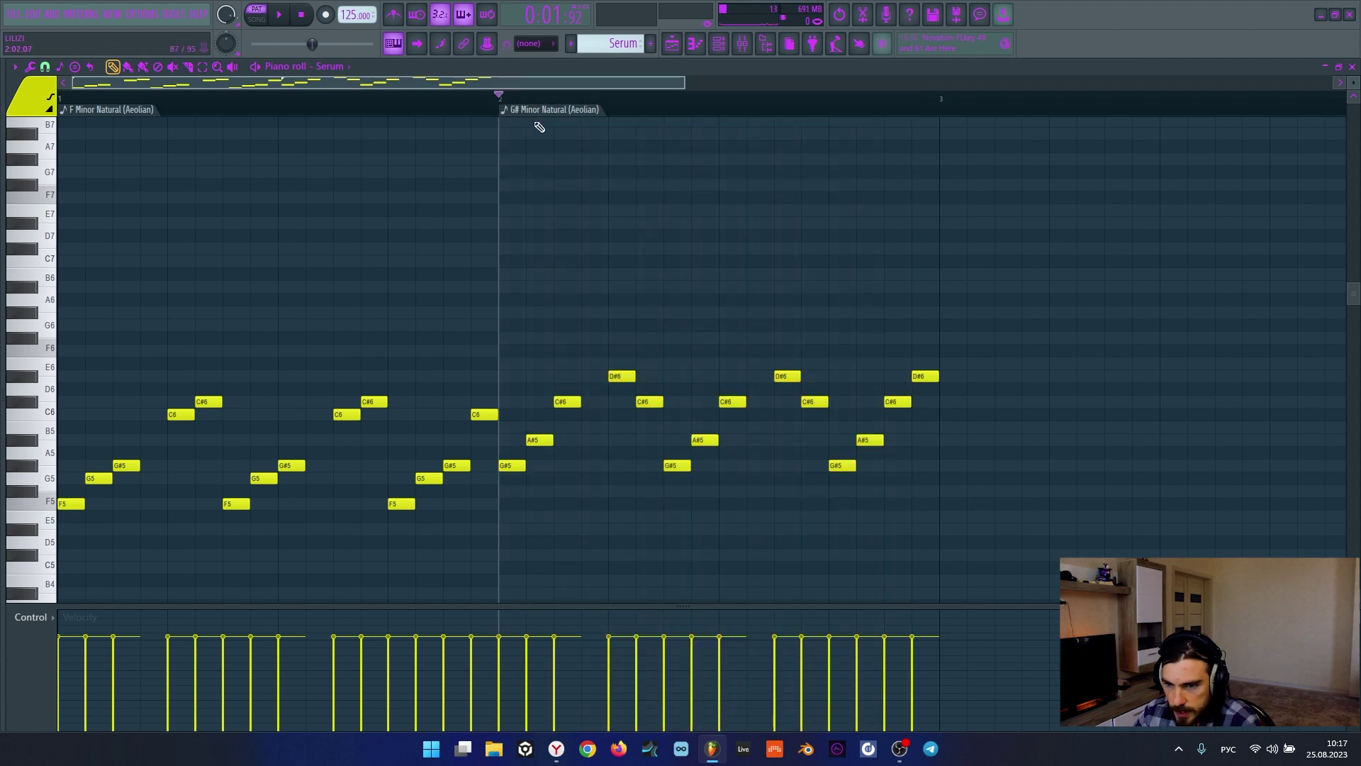
# Step: Place the playback position at the start of bar 3 and add a marker there with the default name
pyautogui.scroll(-2, 547, 100)
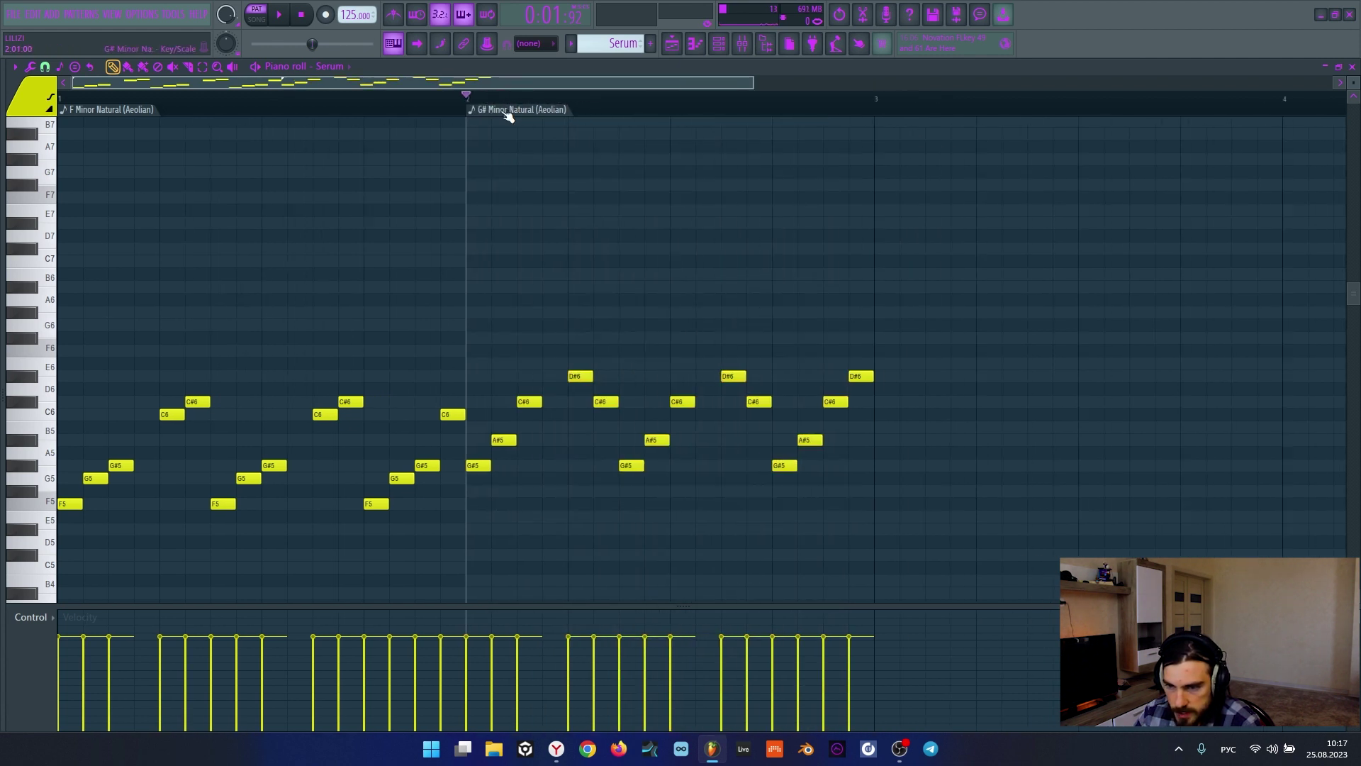
pyautogui.click(853, 107)
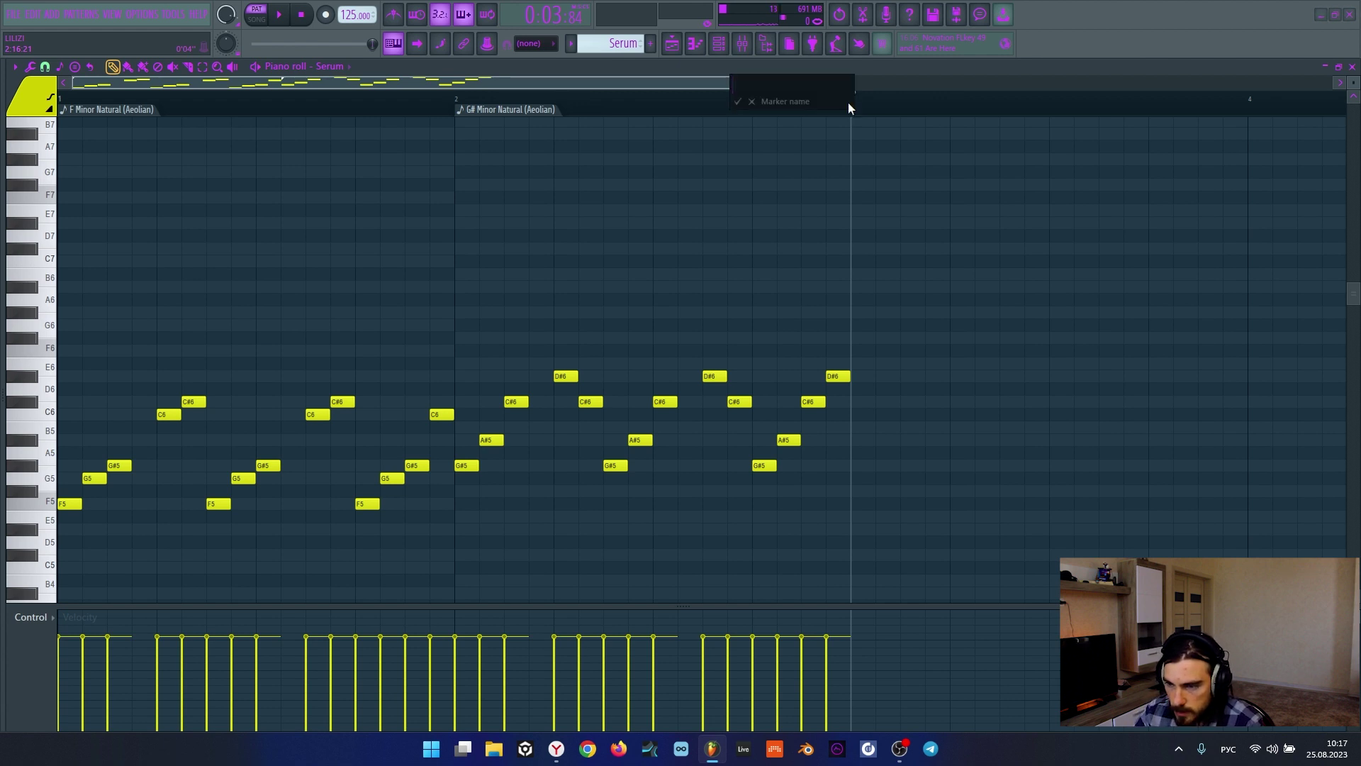
pyautogui.hotkey('alt', 't')
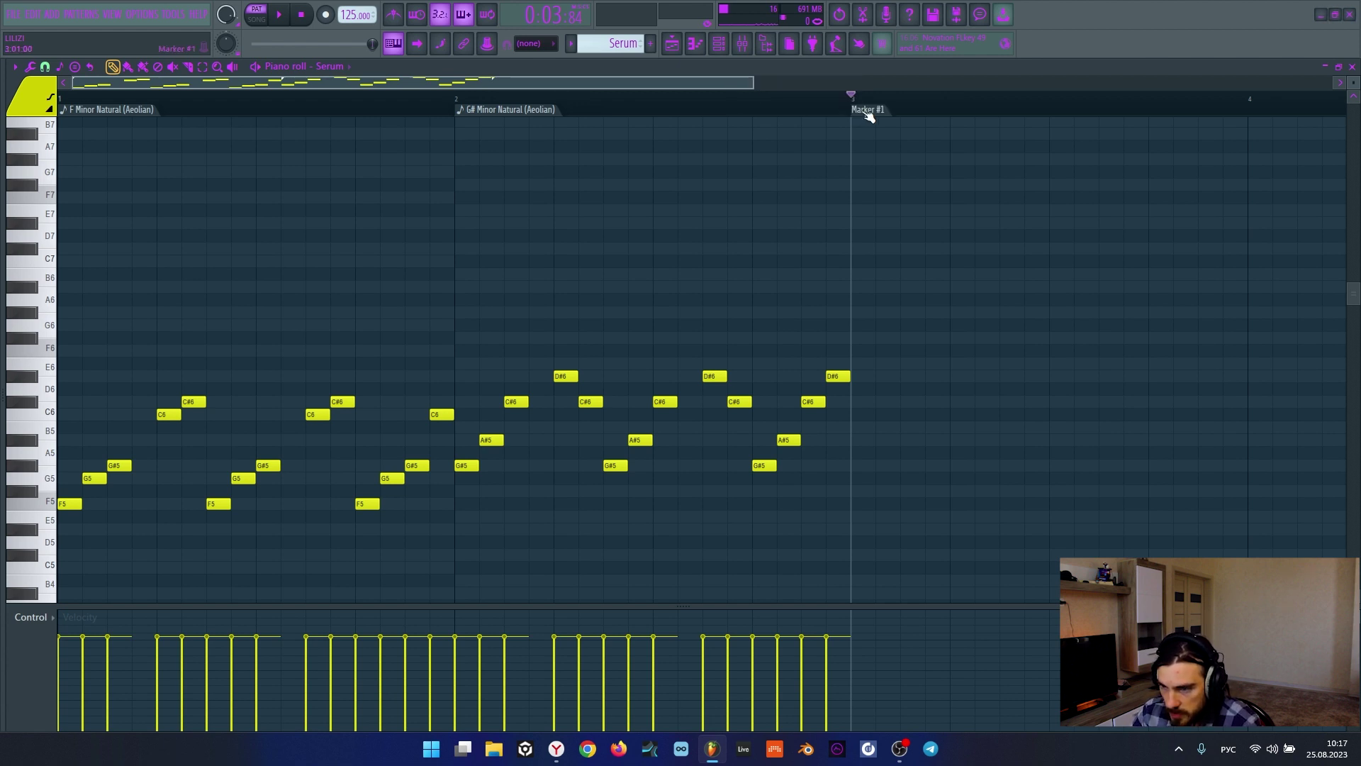
# Step: Turn the bar 3 marker into a key/scale marker set to A Minor Natural (Aeolian)
pyautogui.rightClick(869, 116)
pyautogui.moveTo(934, 292)
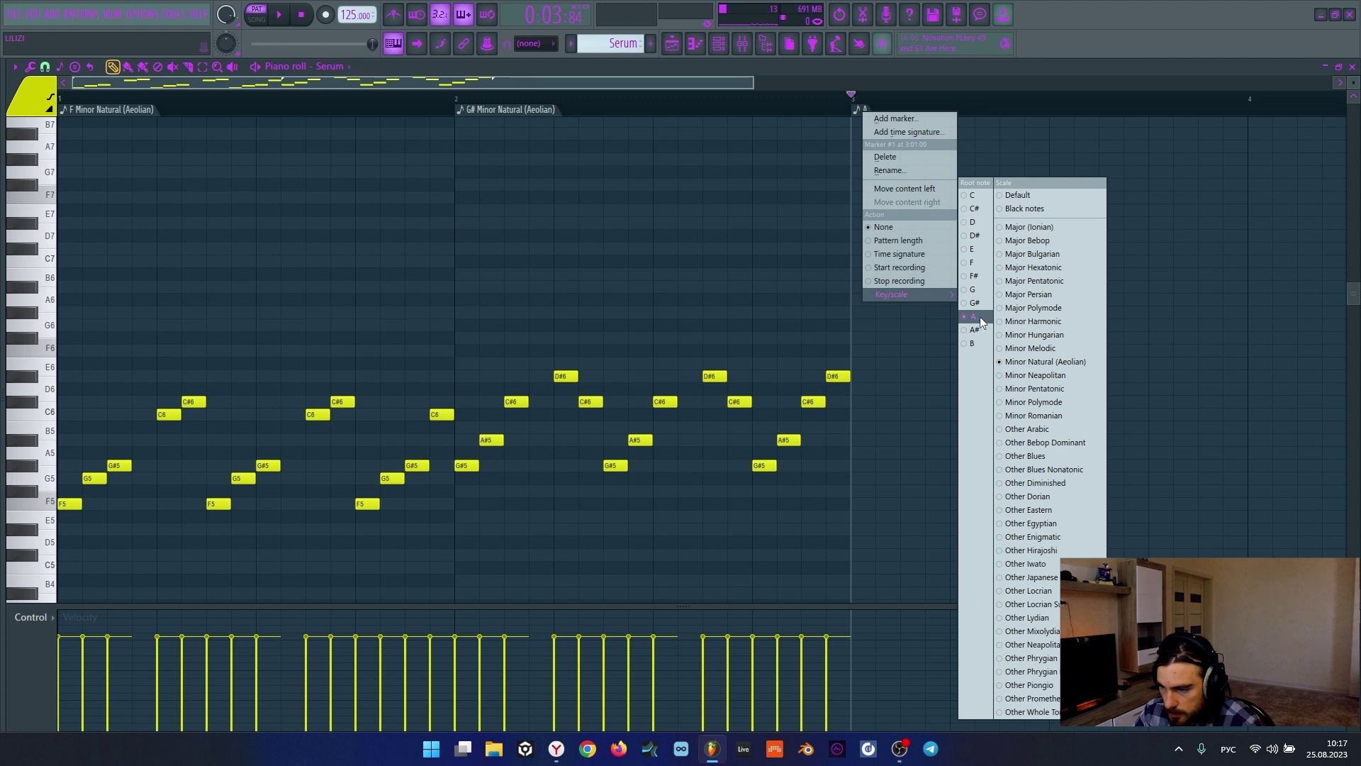
pyautogui.click(980, 316)
pyautogui.rightClick(866, 114)
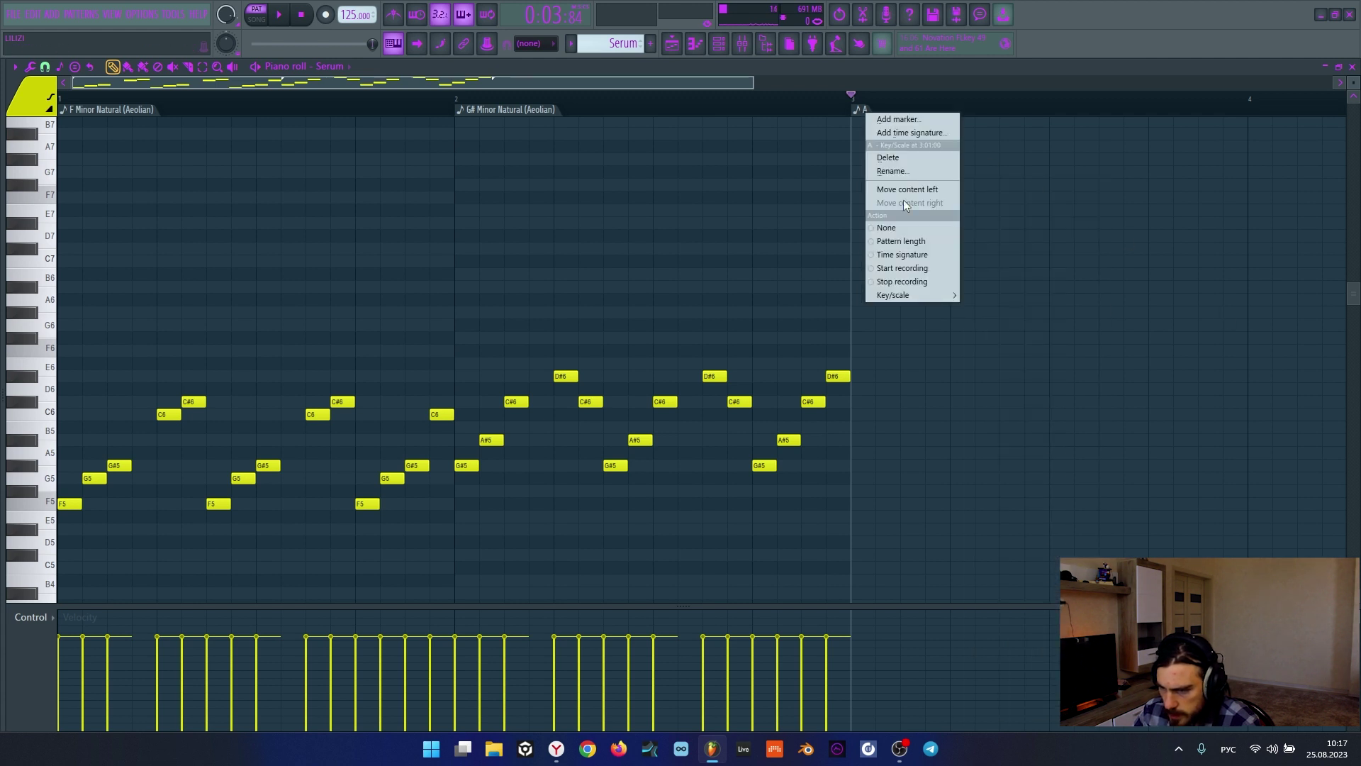
pyautogui.moveTo(923, 291)
pyautogui.click(1078, 363)
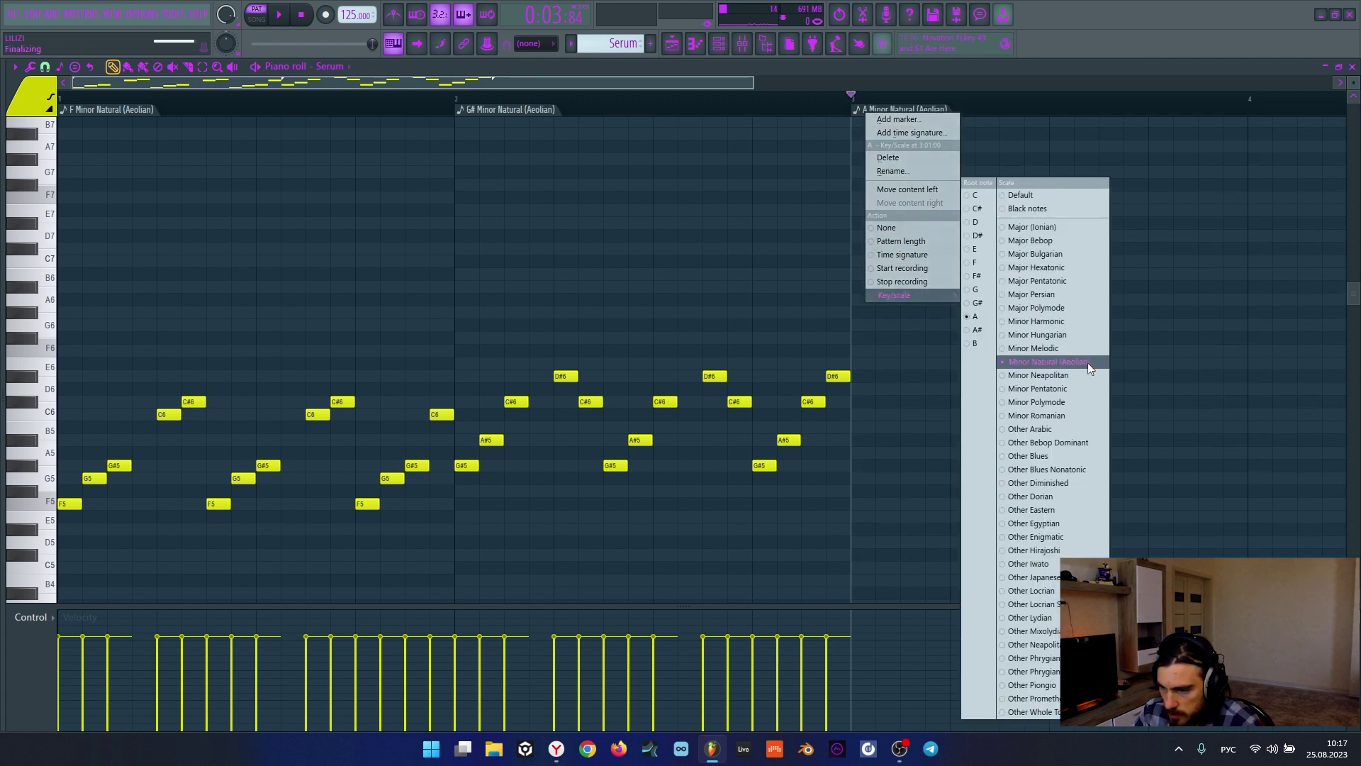
# Step: Examine how the notes and shaded scale rows line up under the three key/scale markers
pyautogui.scroll(-3, 860, 113)
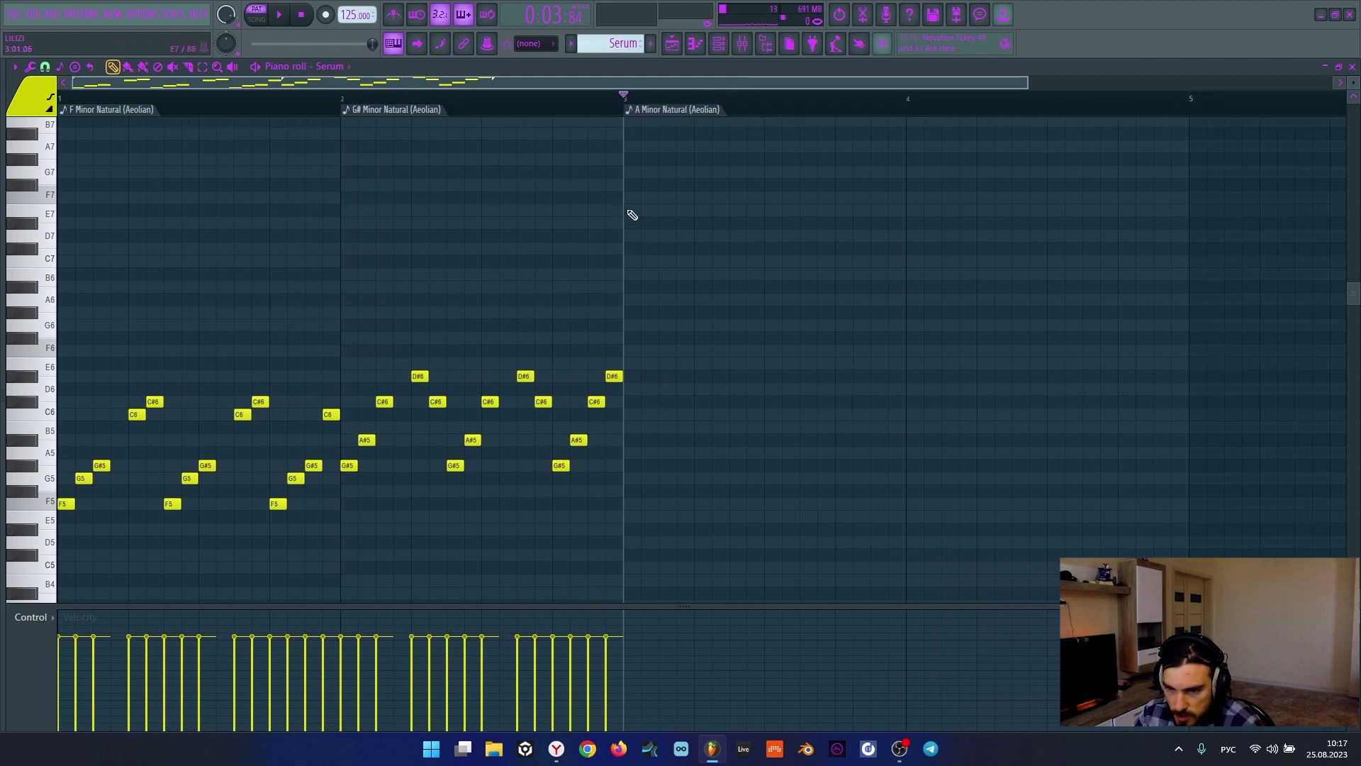
pyautogui.moveTo(622, 206); pyautogui.dragTo(342, 328)
pyautogui.moveTo(336, 168); pyautogui.dragTo(71, 379)
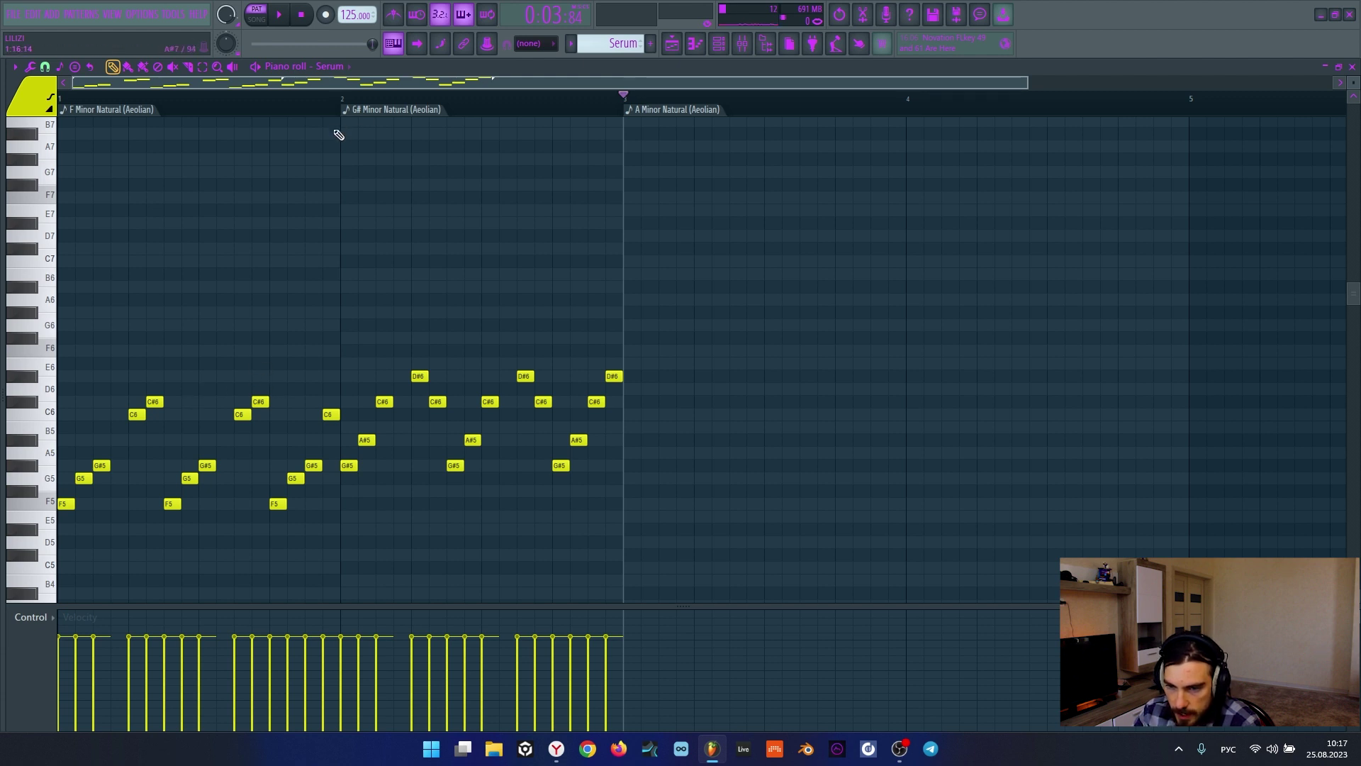
pyautogui.click(341, 113)
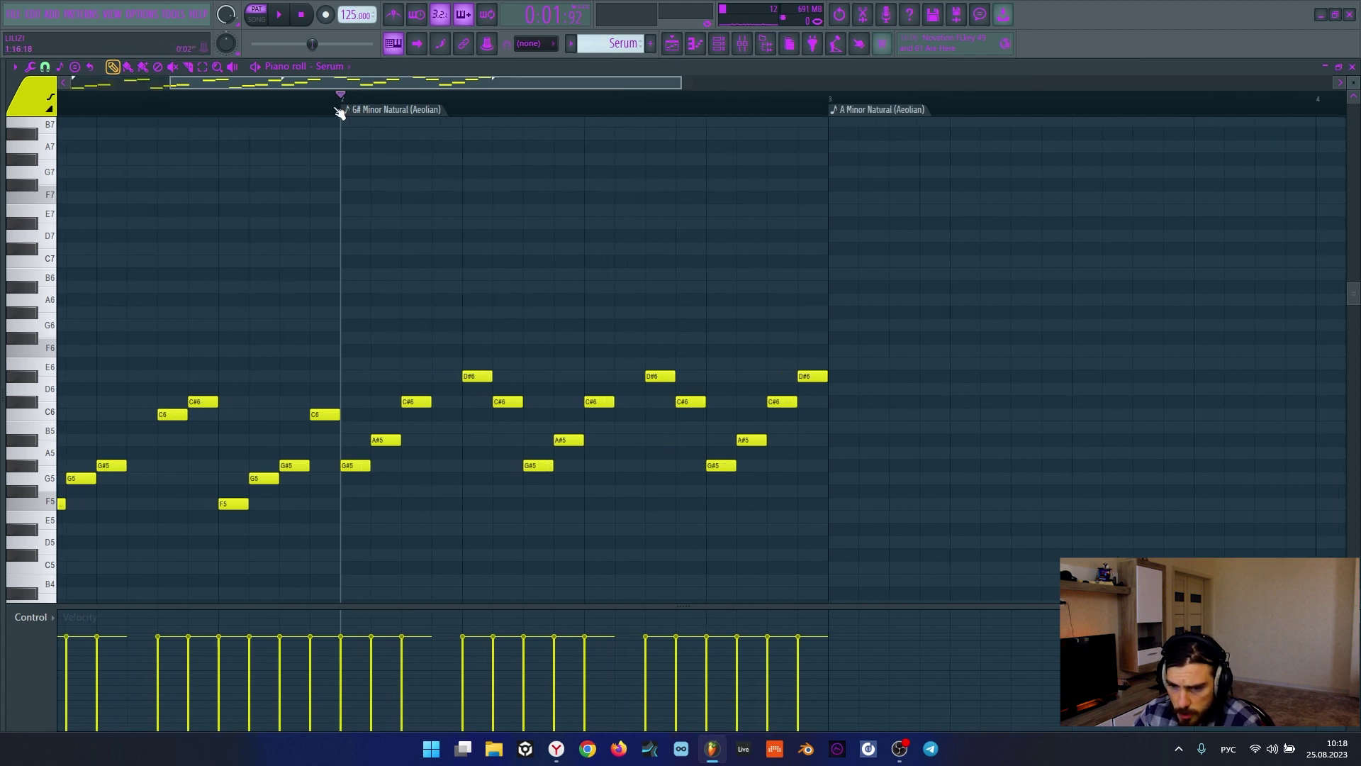
pyautogui.scroll(2, 341, 108)
pyautogui.moveTo(490, 92); pyautogui.dragTo(402, 97)
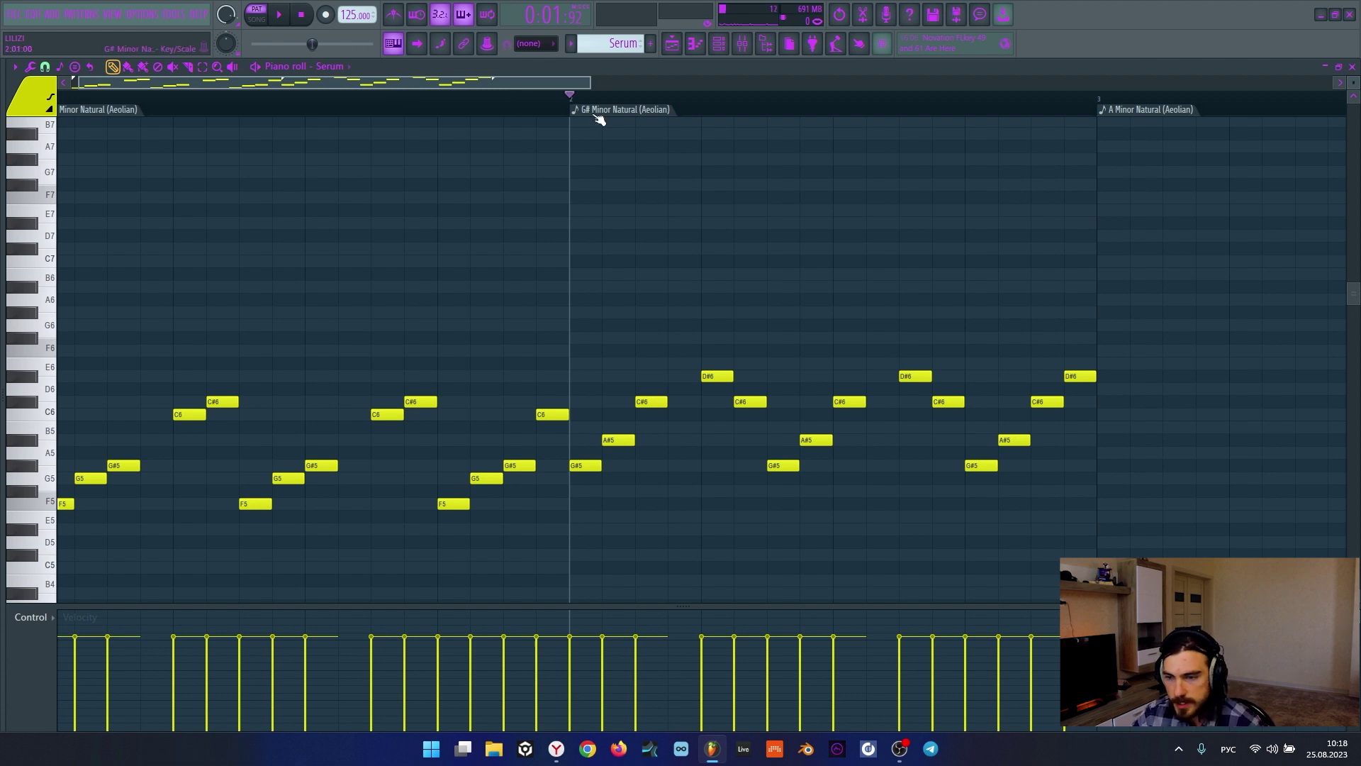
pyautogui.scroll(-2, 600, 112)
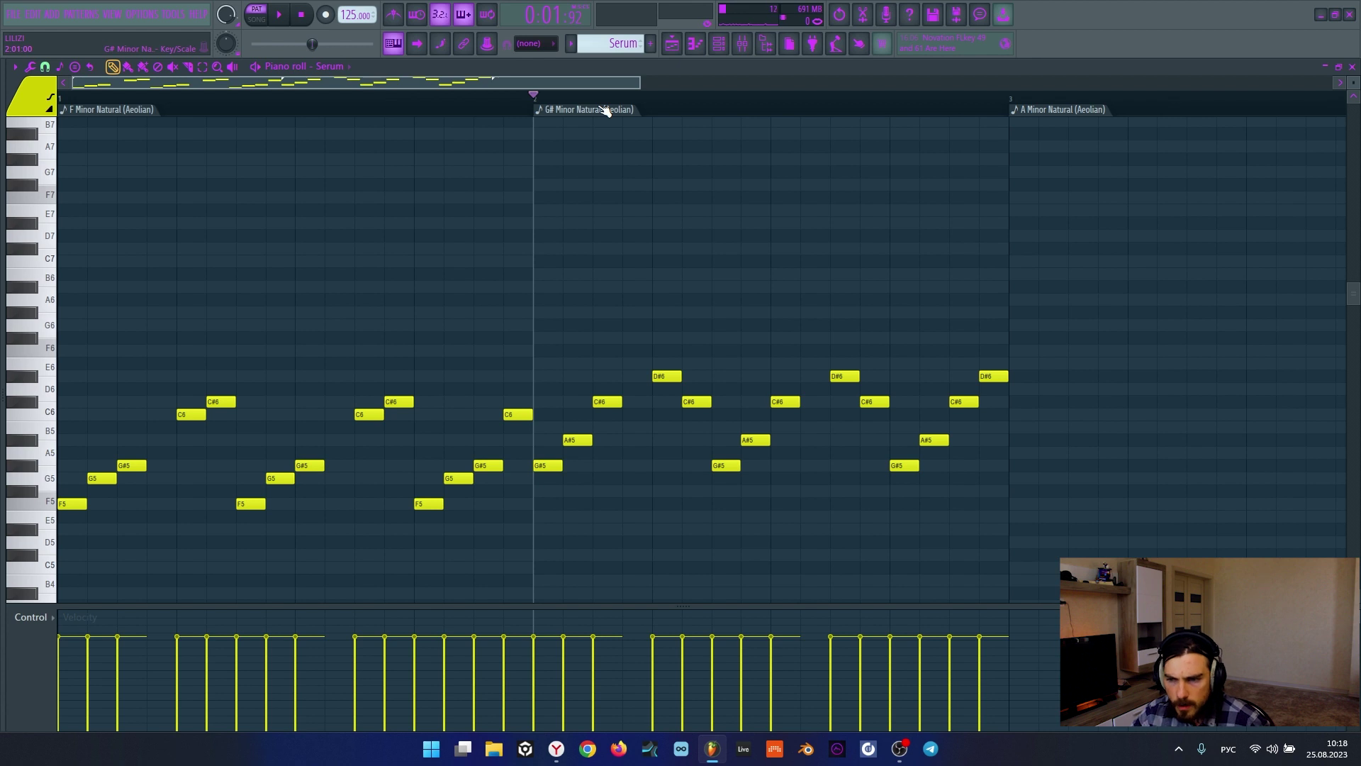
pyautogui.scroll(-1, 604, 110)
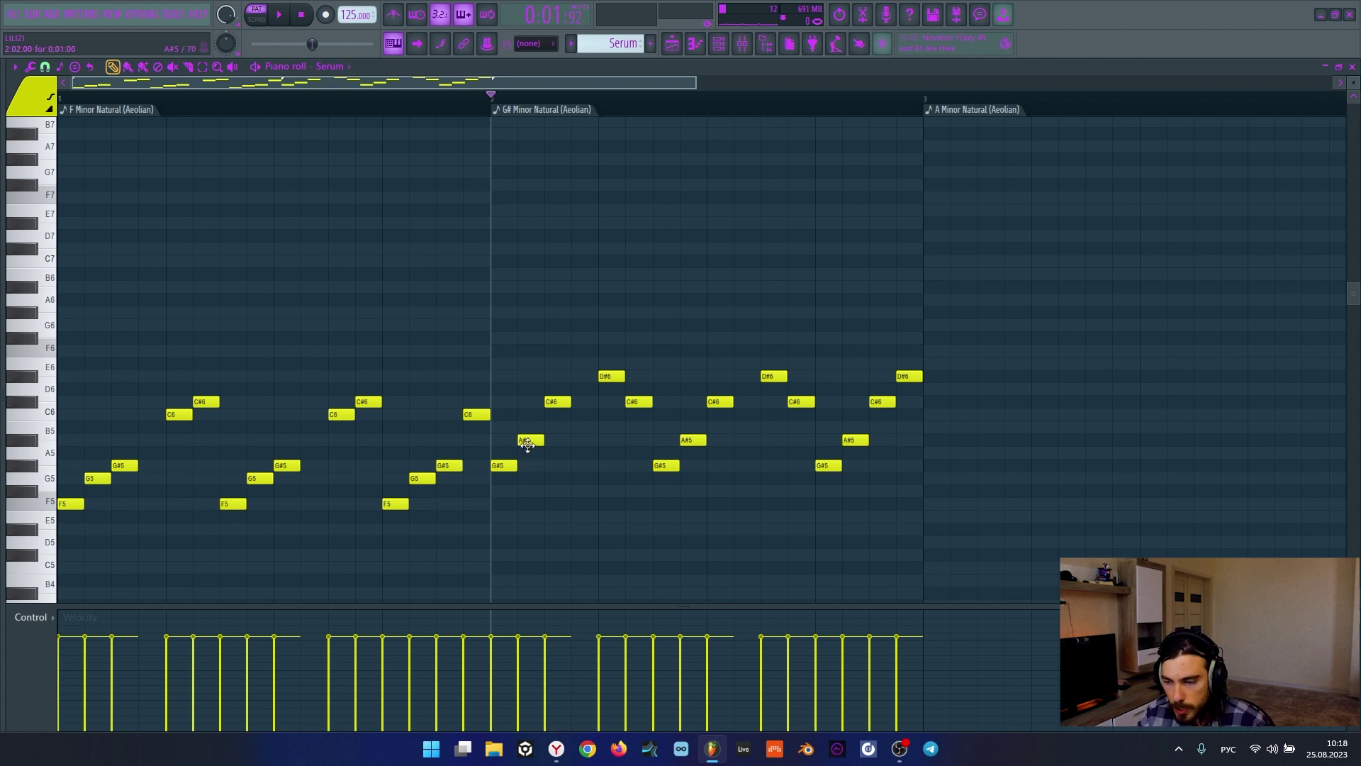
pyautogui.scroll(-1, 599, 100)
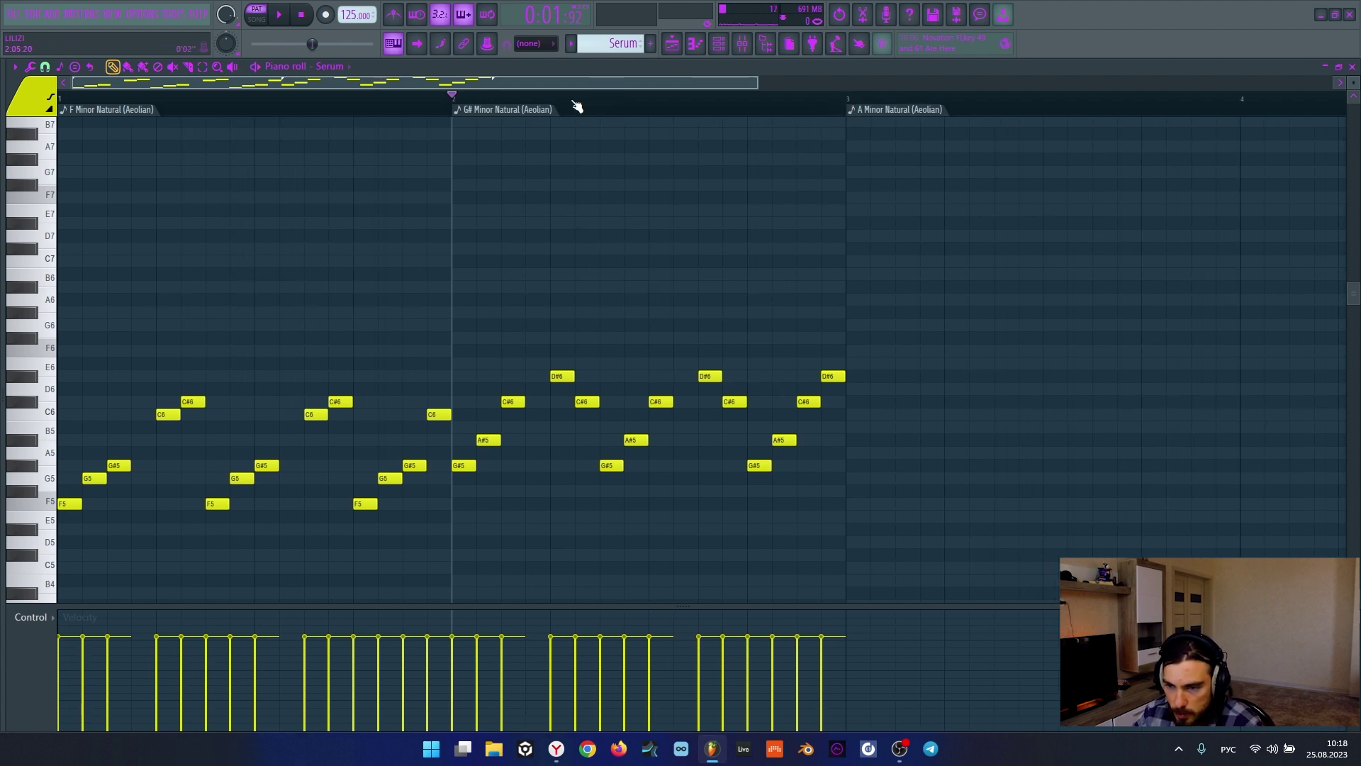
# Step: Select the notes of bar 1 and those of bar 2 in turn, and clear the selection
pyautogui.moveTo(446, 358); pyautogui.dragTo(61, 547)
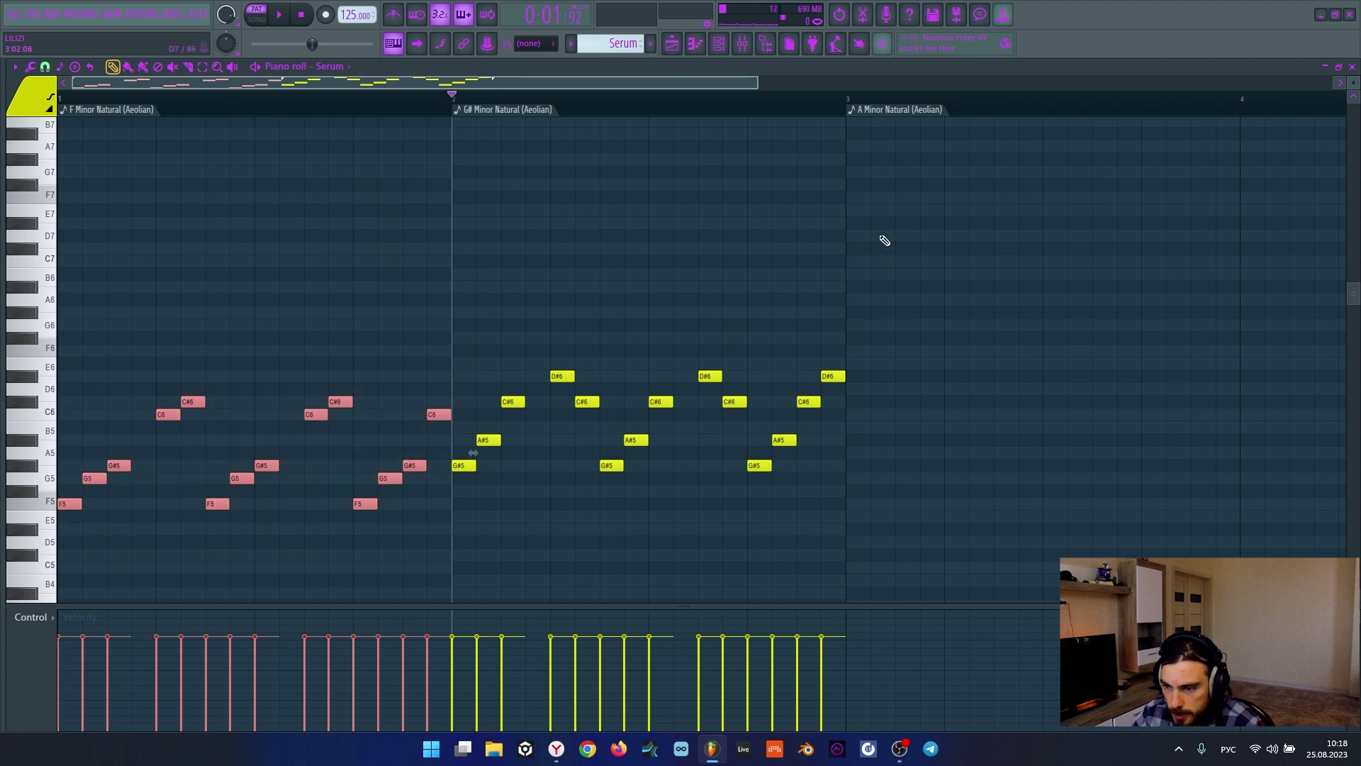
pyautogui.moveTo(845, 307); pyautogui.dragTo(468, 506)
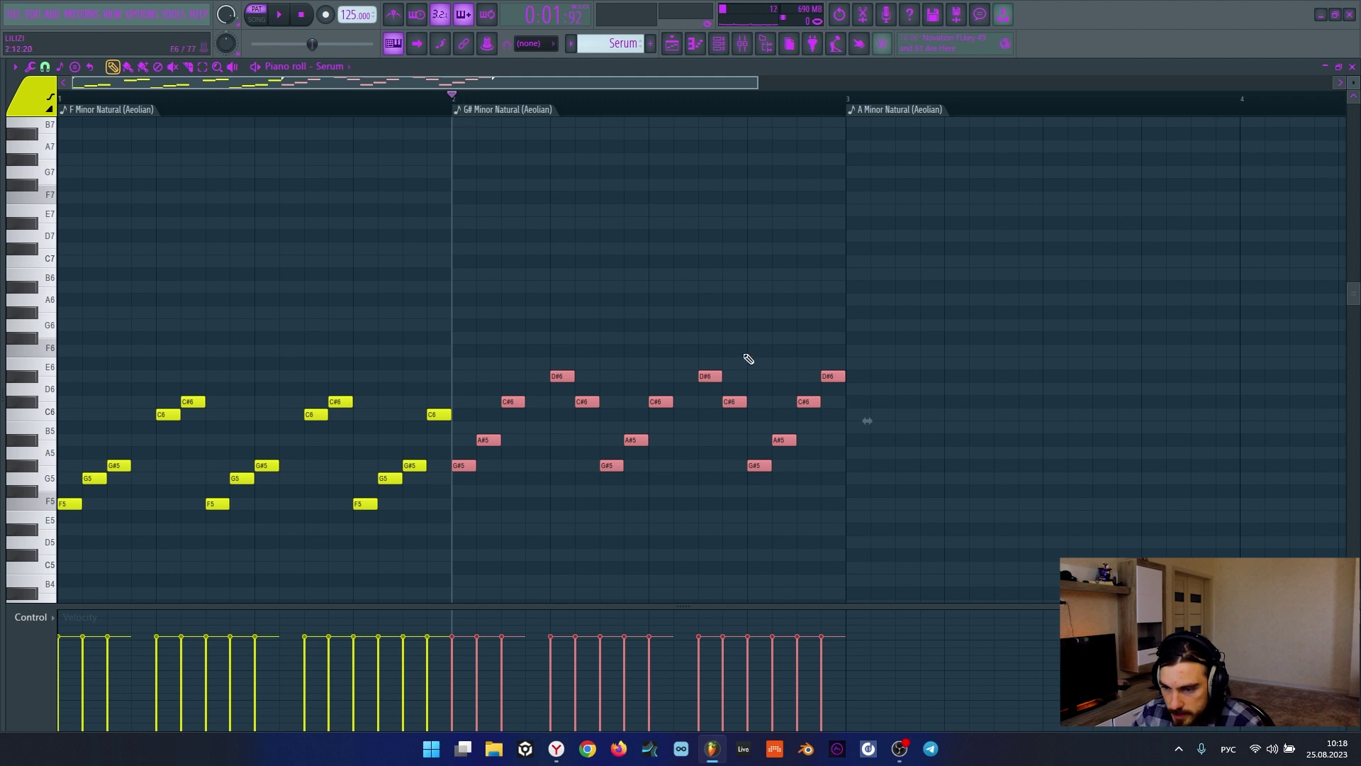
pyautogui.keyDown('ctrl'); pyautogui.click(748, 313); pyautogui.keyUp('ctrl')
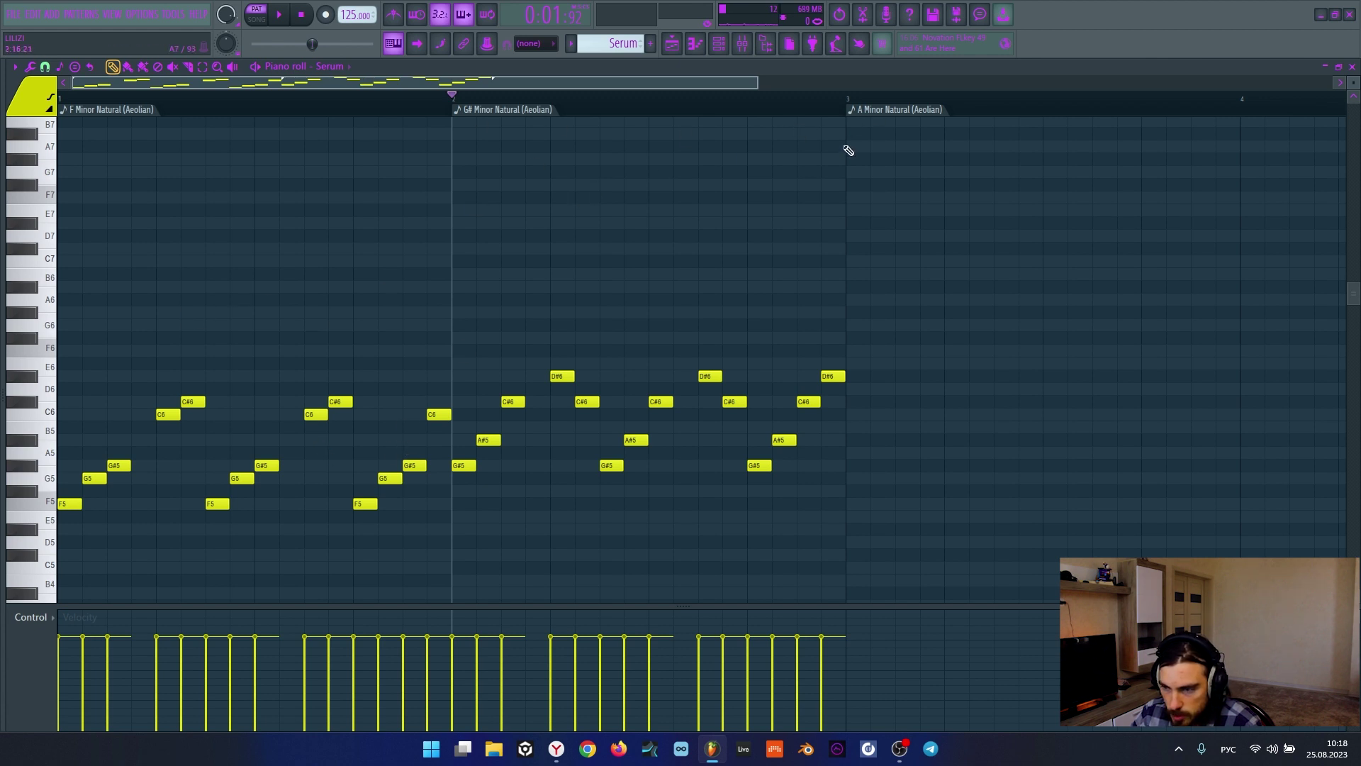
# Step: Select all notes in bars 1 and 2 and play the pattern from its start, stopping playback when heard
pyautogui.moveTo(849, 150); pyautogui.dragTo(58, 581)
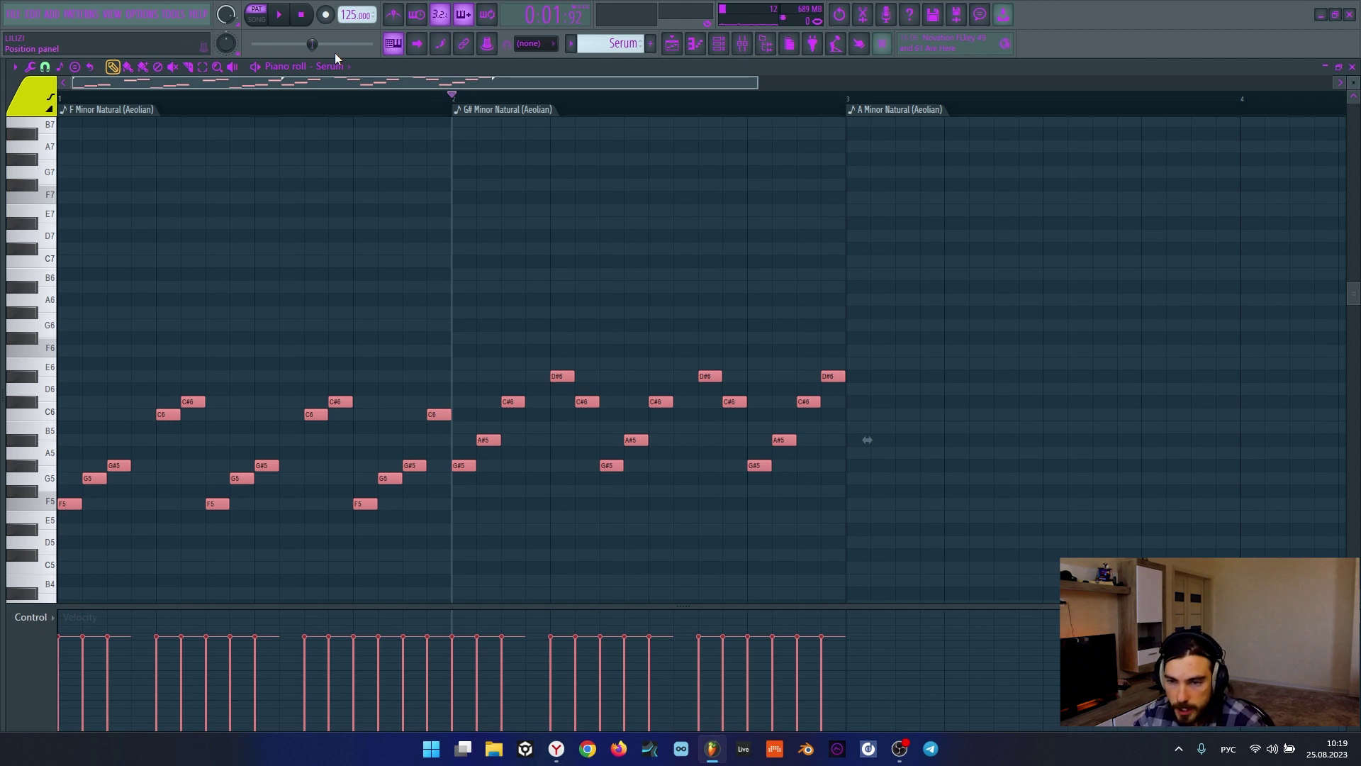
pyautogui.click(306, 14)
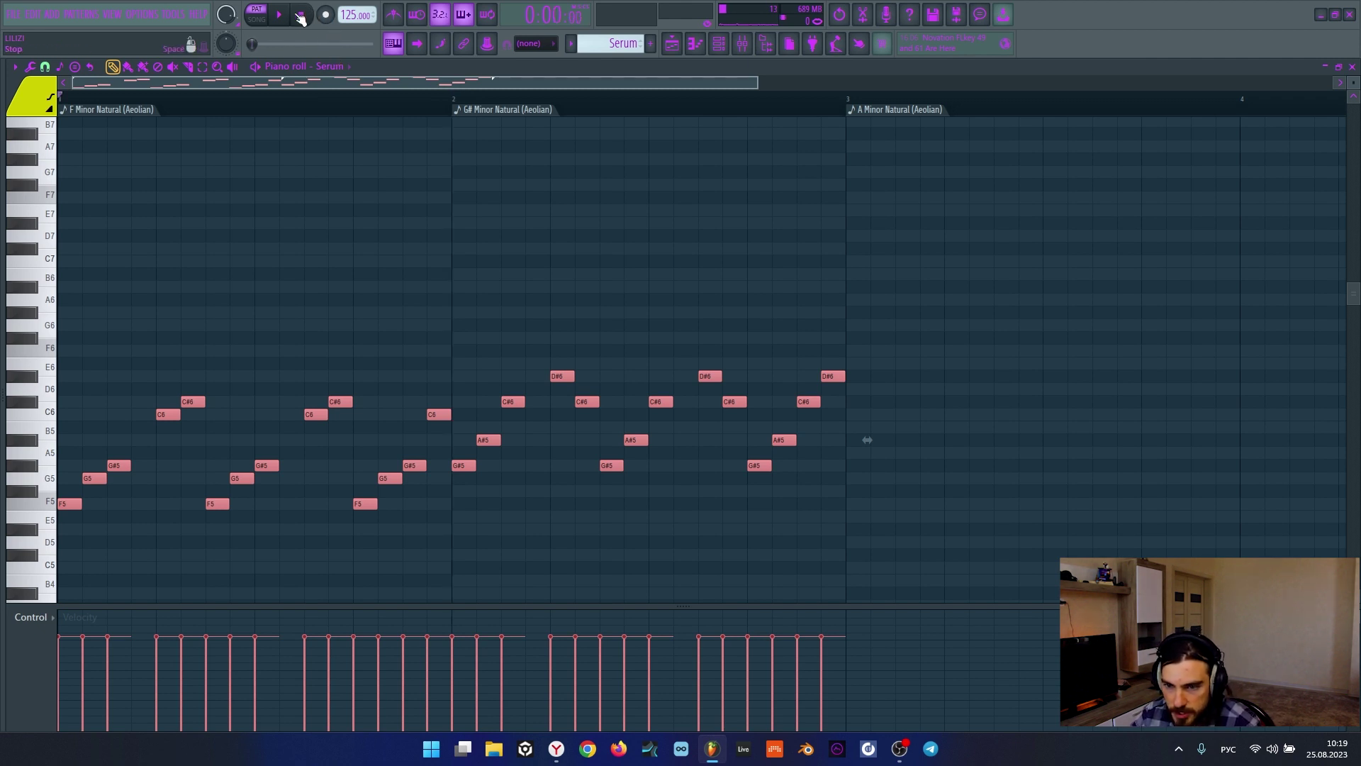
pyautogui.click(280, 15)
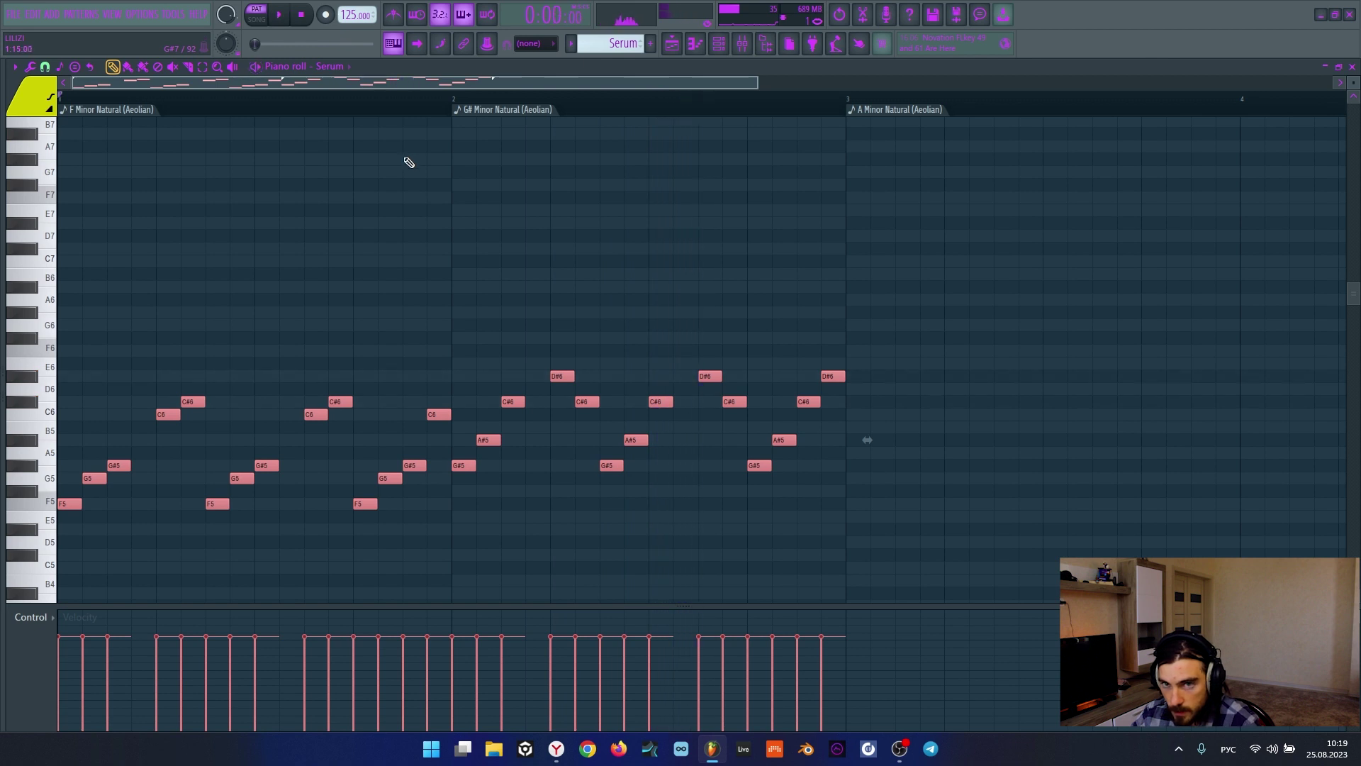
pyautogui.press('space')
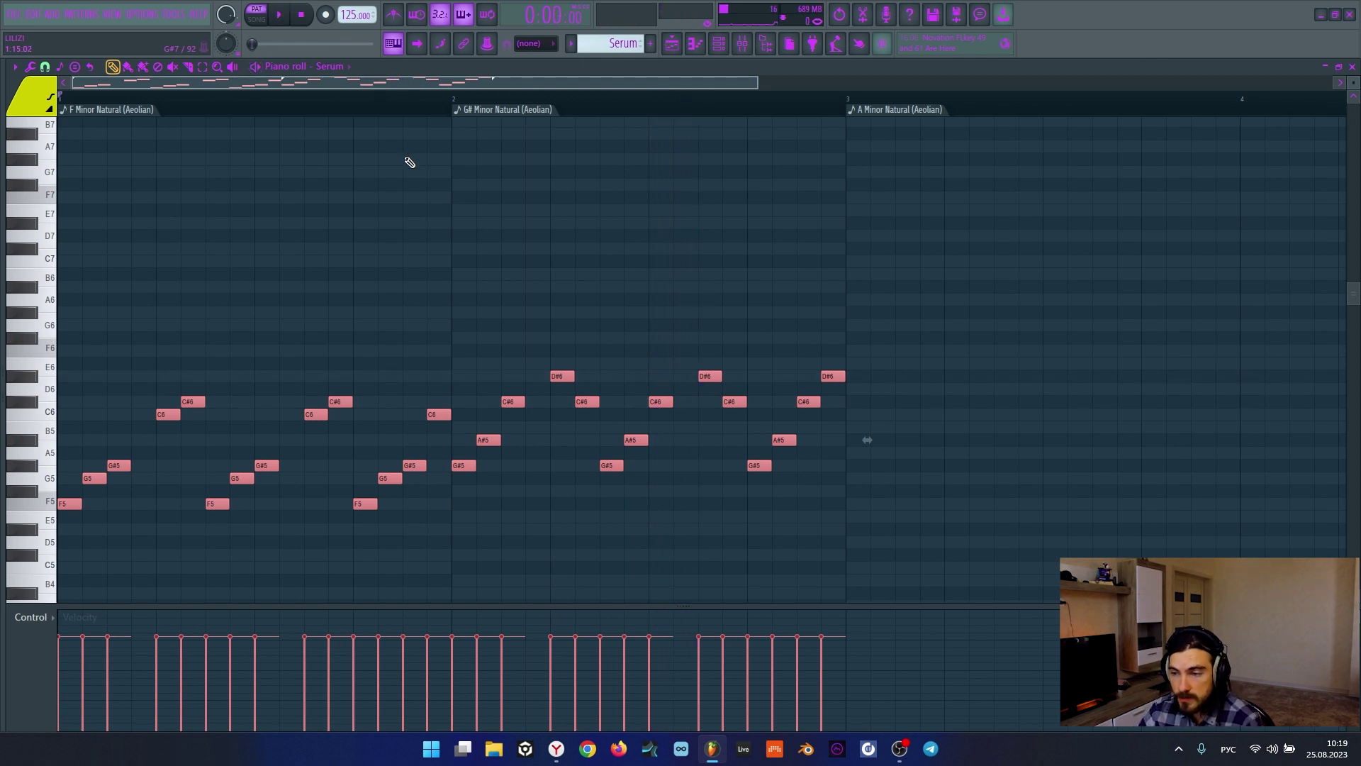
# Step: Clear the selection of all notes in the Serum pattern
pyautogui.scroll(-2, 617, 113)
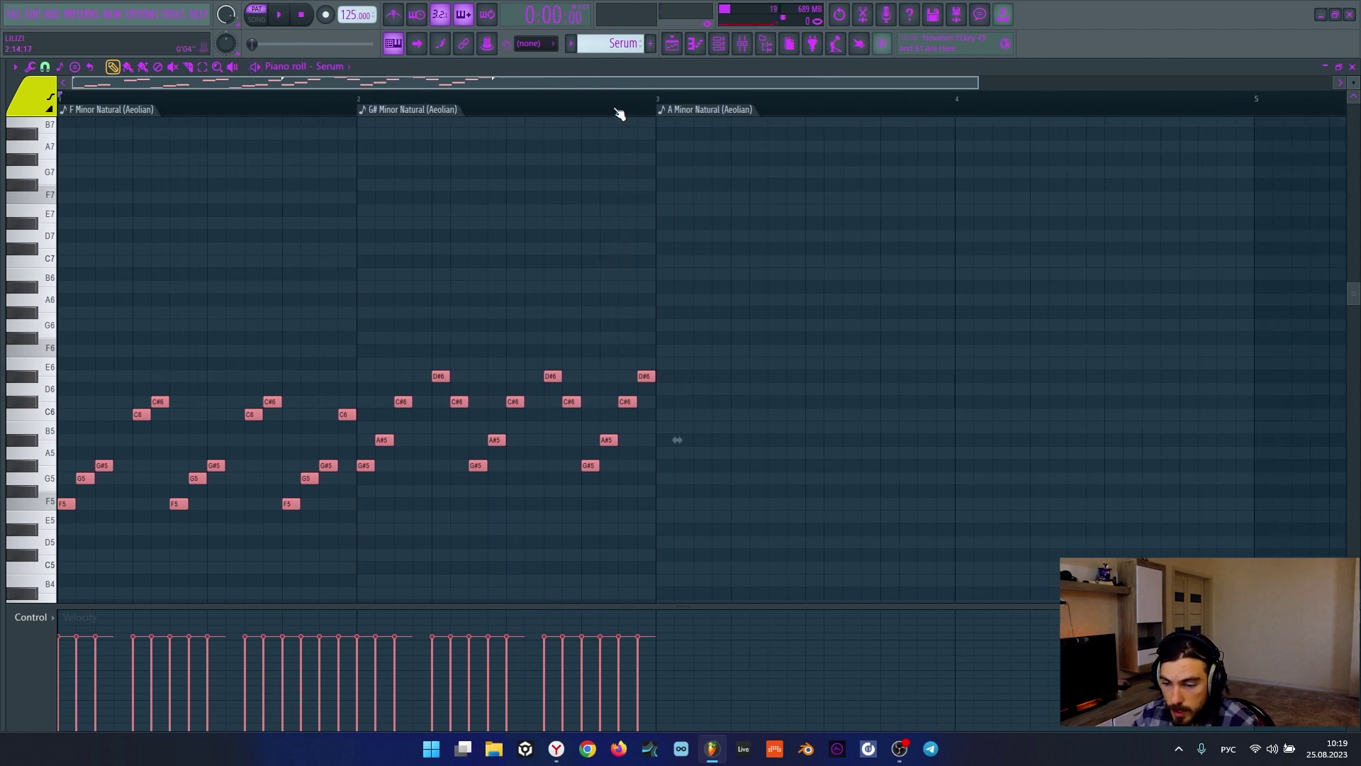
pyautogui.hotkey('ctrl', 'd')
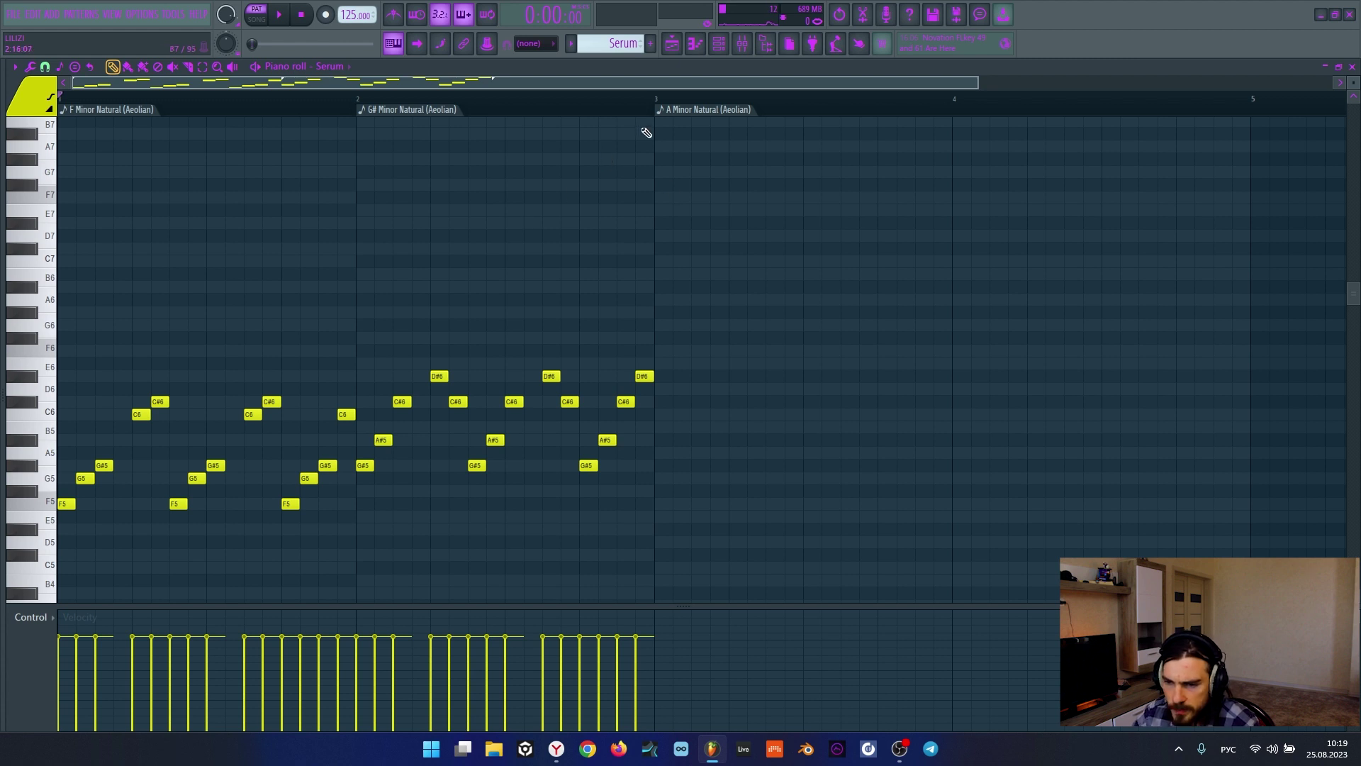
pyautogui.scroll(-2, 632, 112)
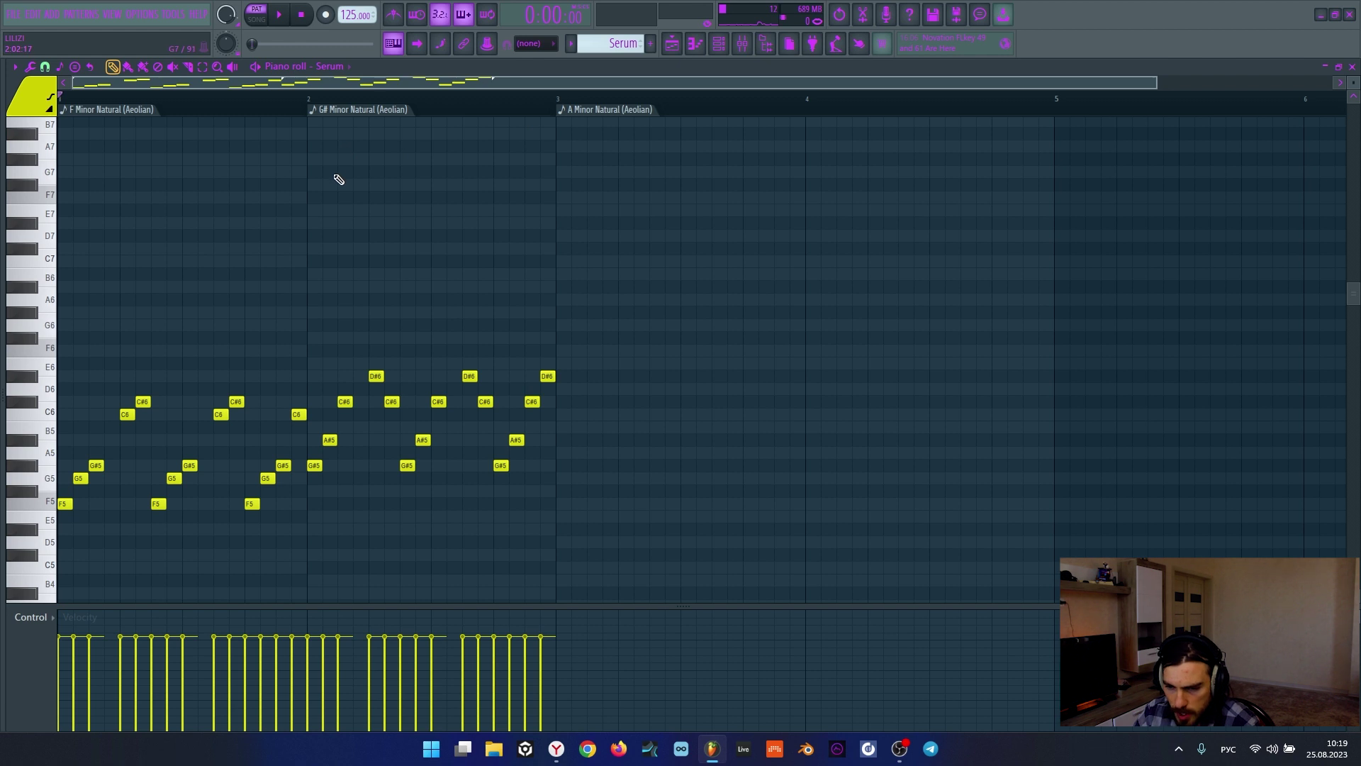
pyautogui.scroll(-3, 755, 92)
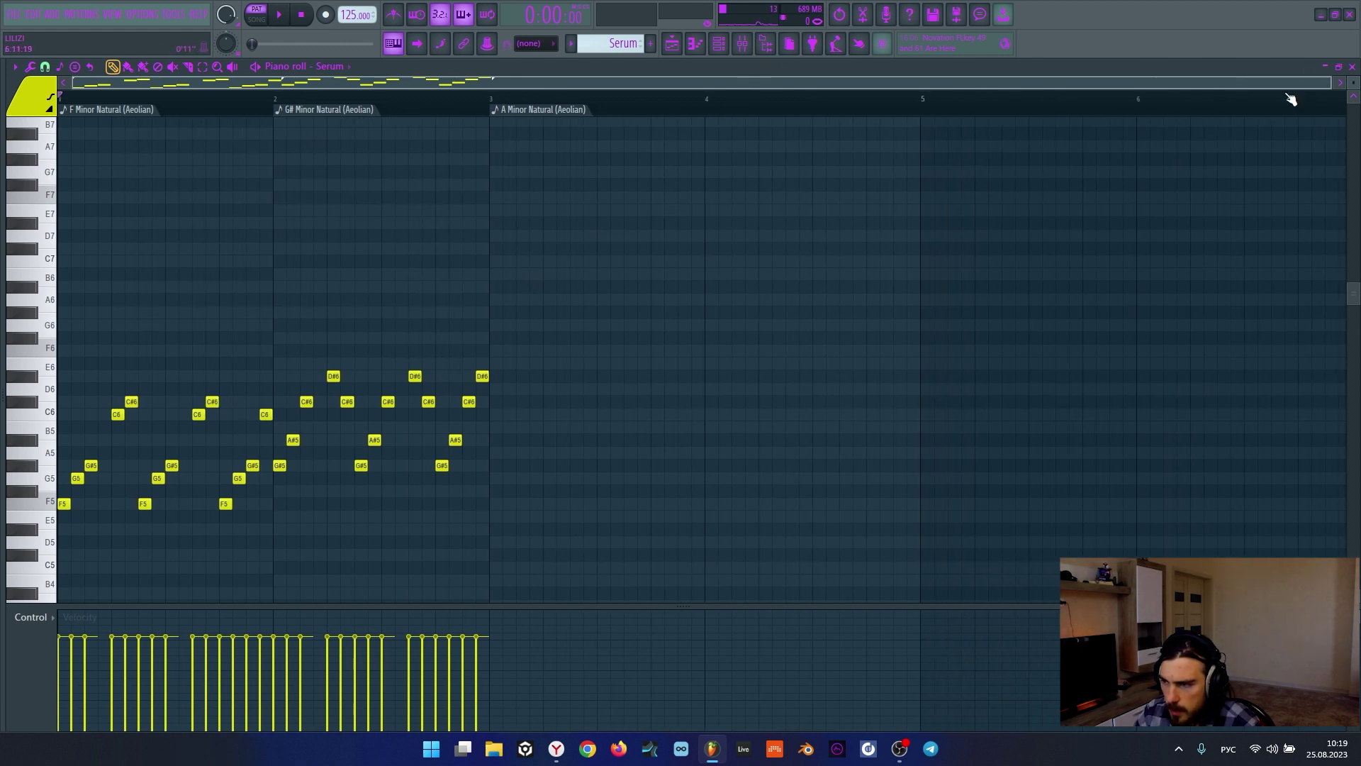
# Step: Close the piano roll, show the channel rack and create a new pattern with the default name
pyautogui.click(1352, 66)
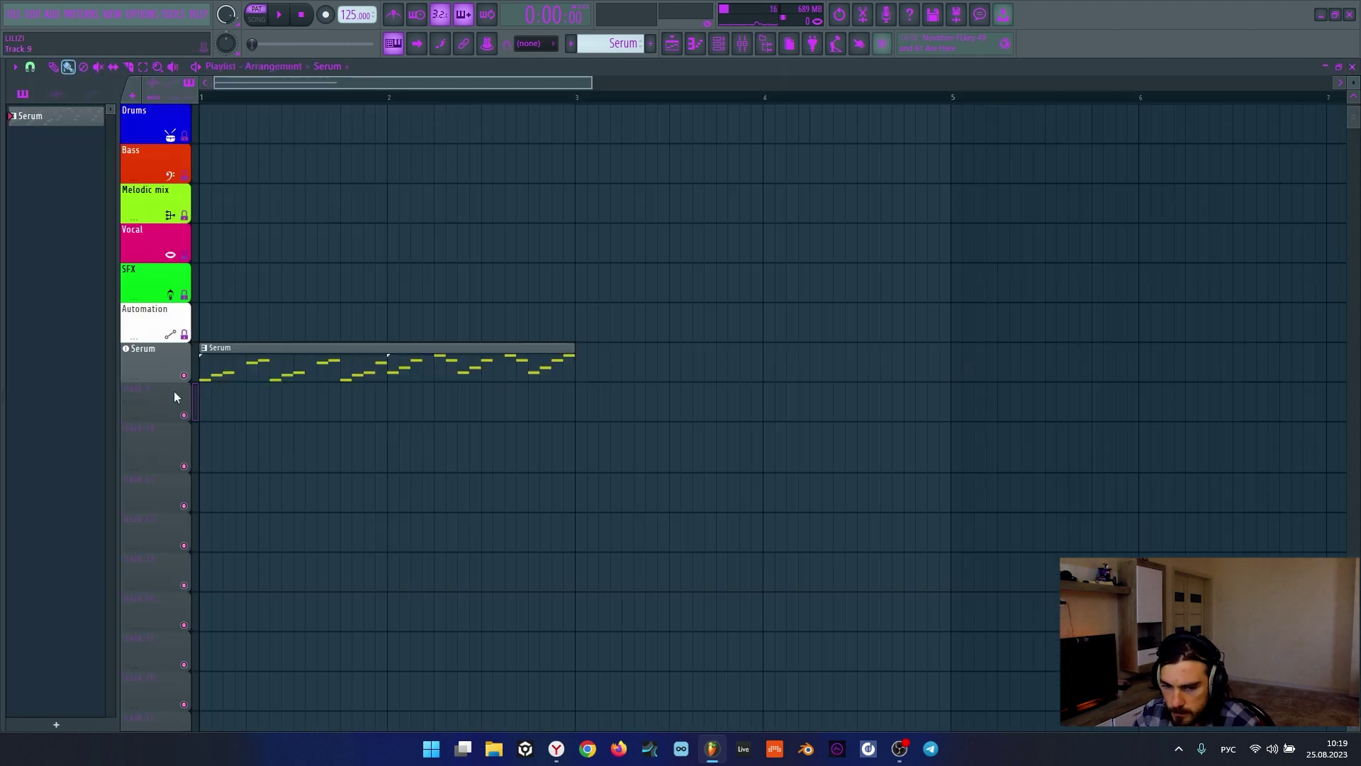
pyautogui.click(719, 44)
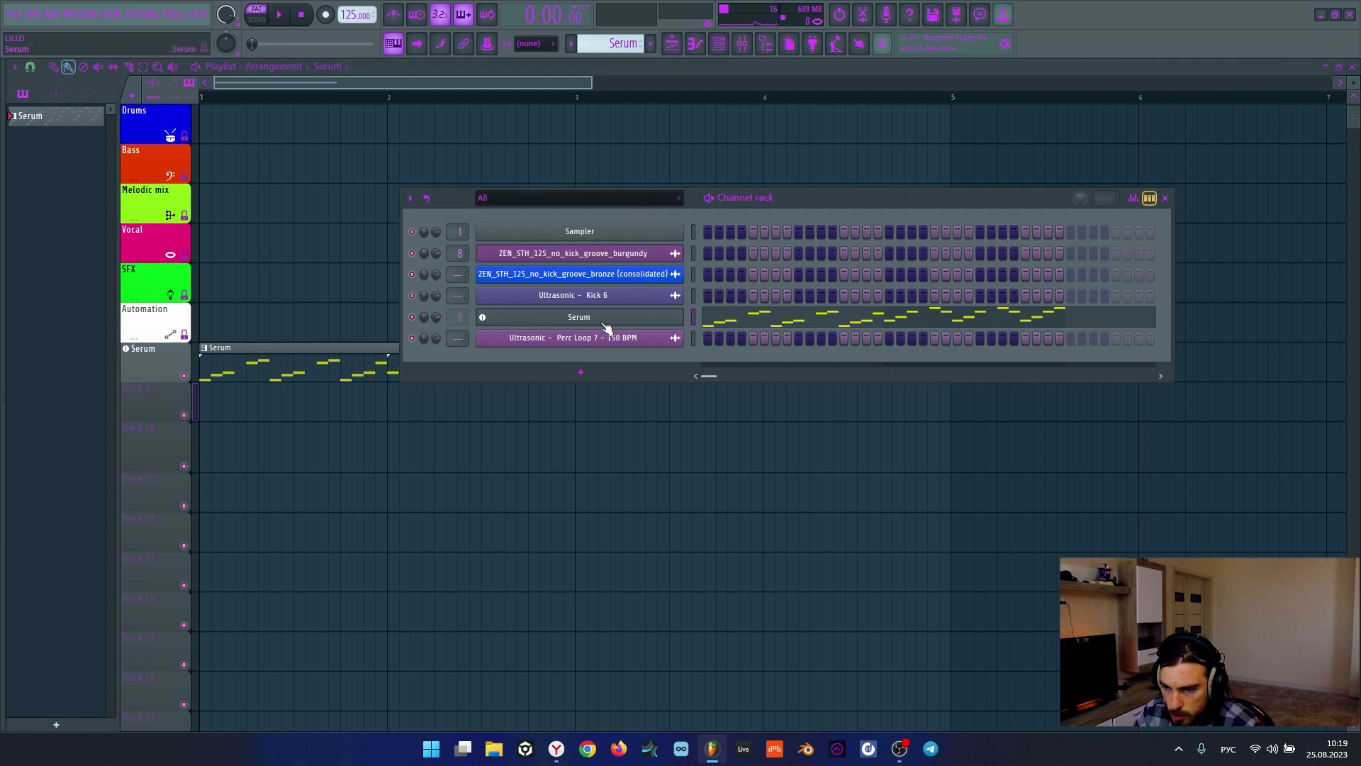
pyautogui.press('F4')
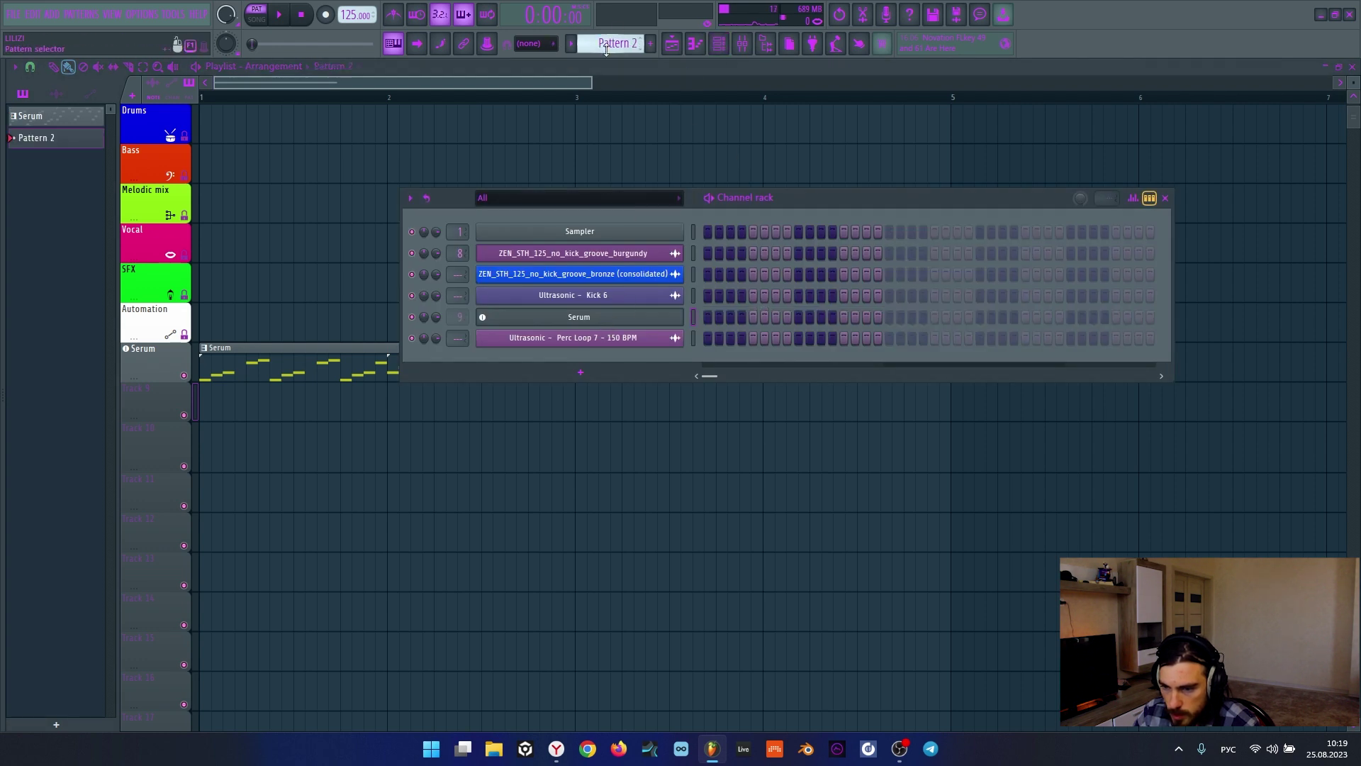
# Step: Replace the Serum channel's instrument with FL Keys and open that channel in the piano roll
pyautogui.rightClick(606, 326)
pyautogui.moveTo(759, 424)
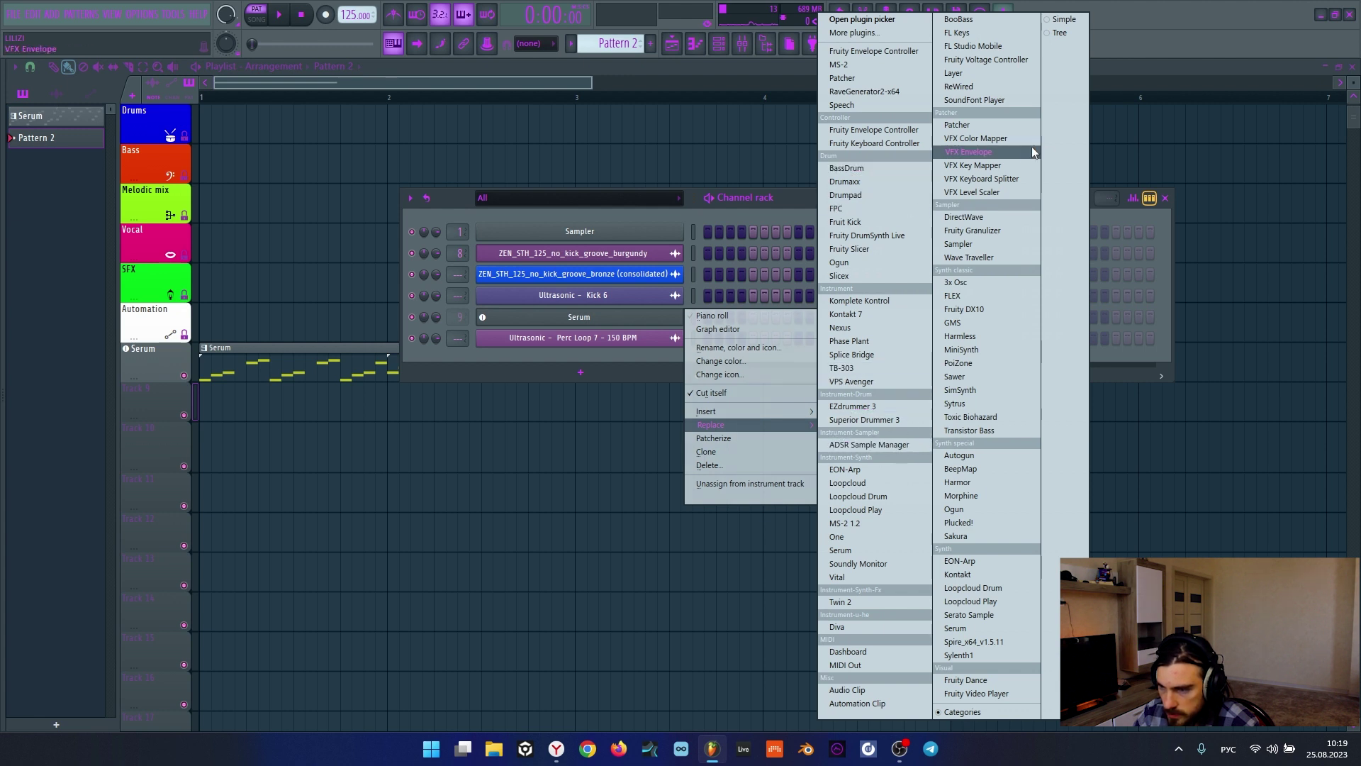
pyautogui.click(709, 316)
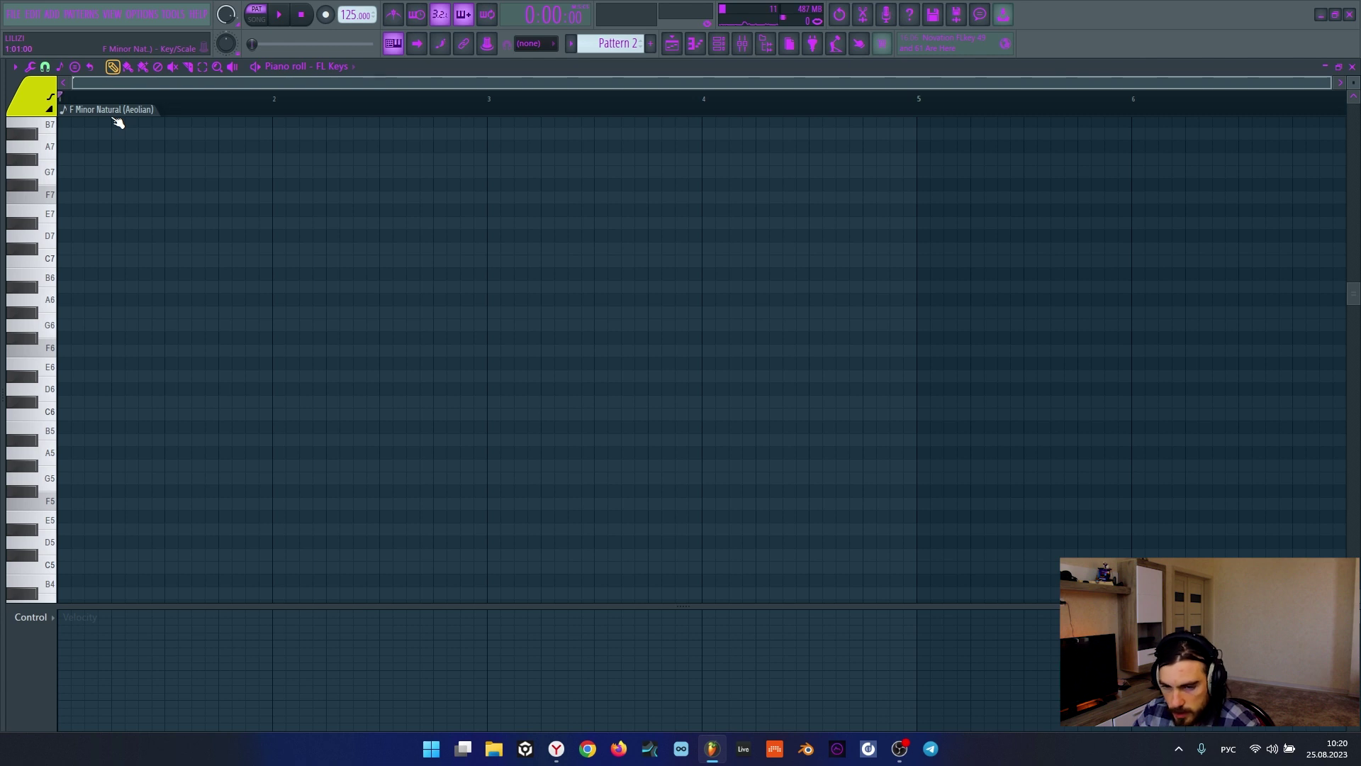
# Step: Draw a four-bar chord of F5, G#5 and C6 from the start of bar 1 in the FL Keys pattern
pyautogui.click(76, 504)
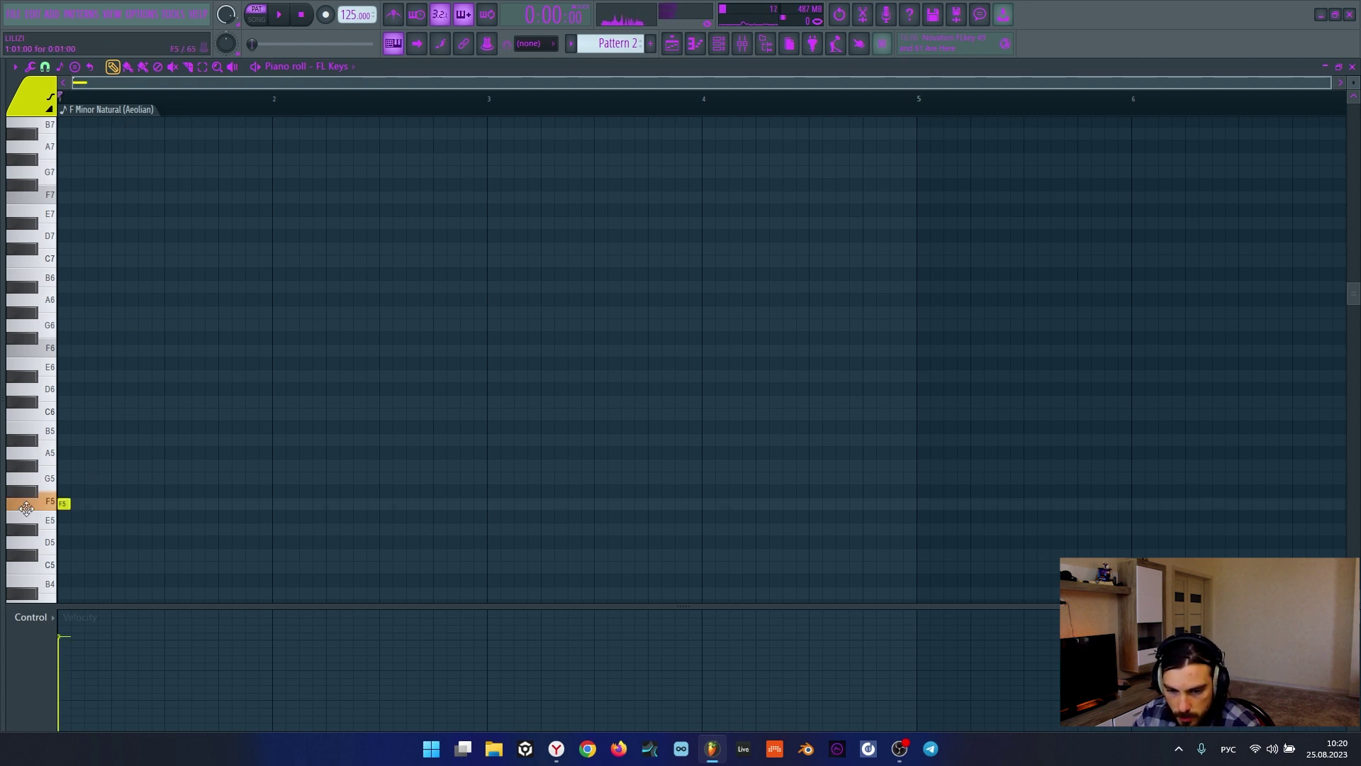
pyautogui.moveTo(83, 504); pyautogui.dragTo(272, 504)
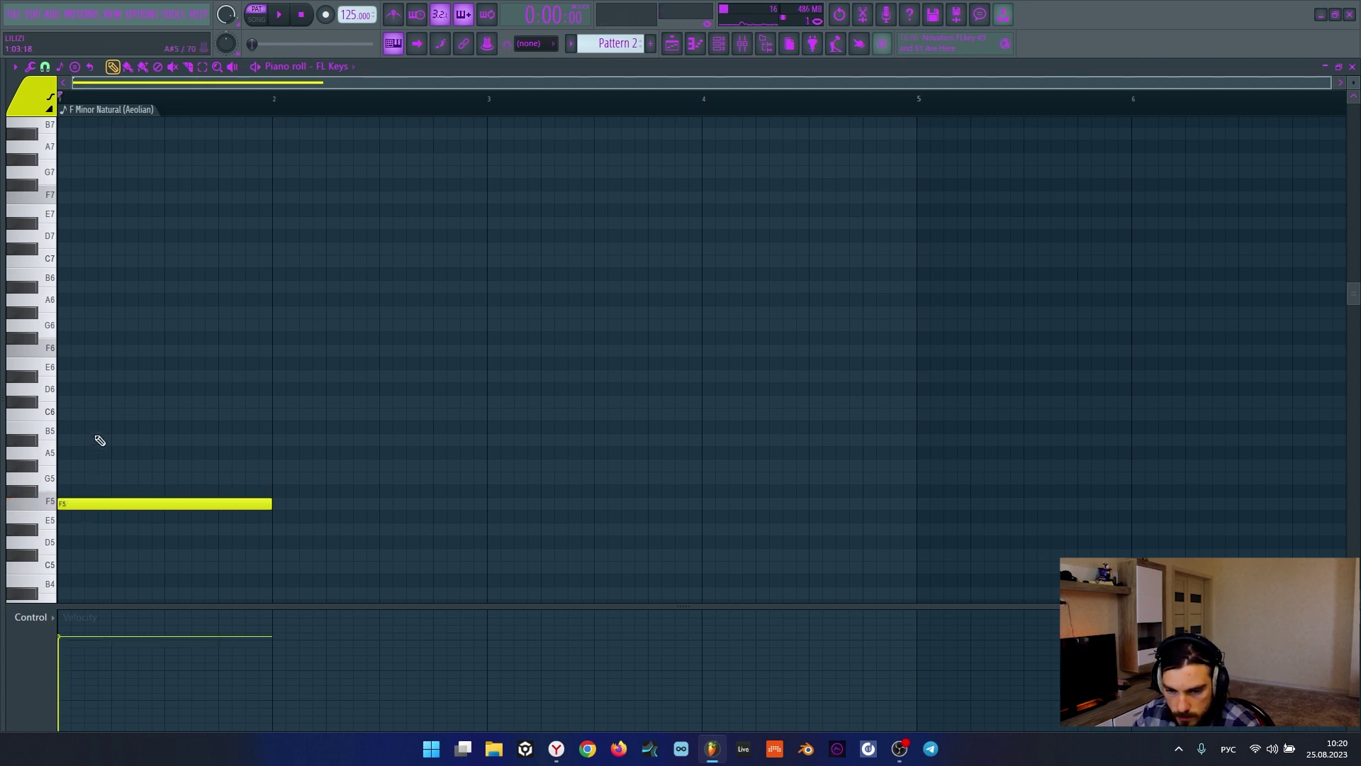
pyautogui.click(78, 466)
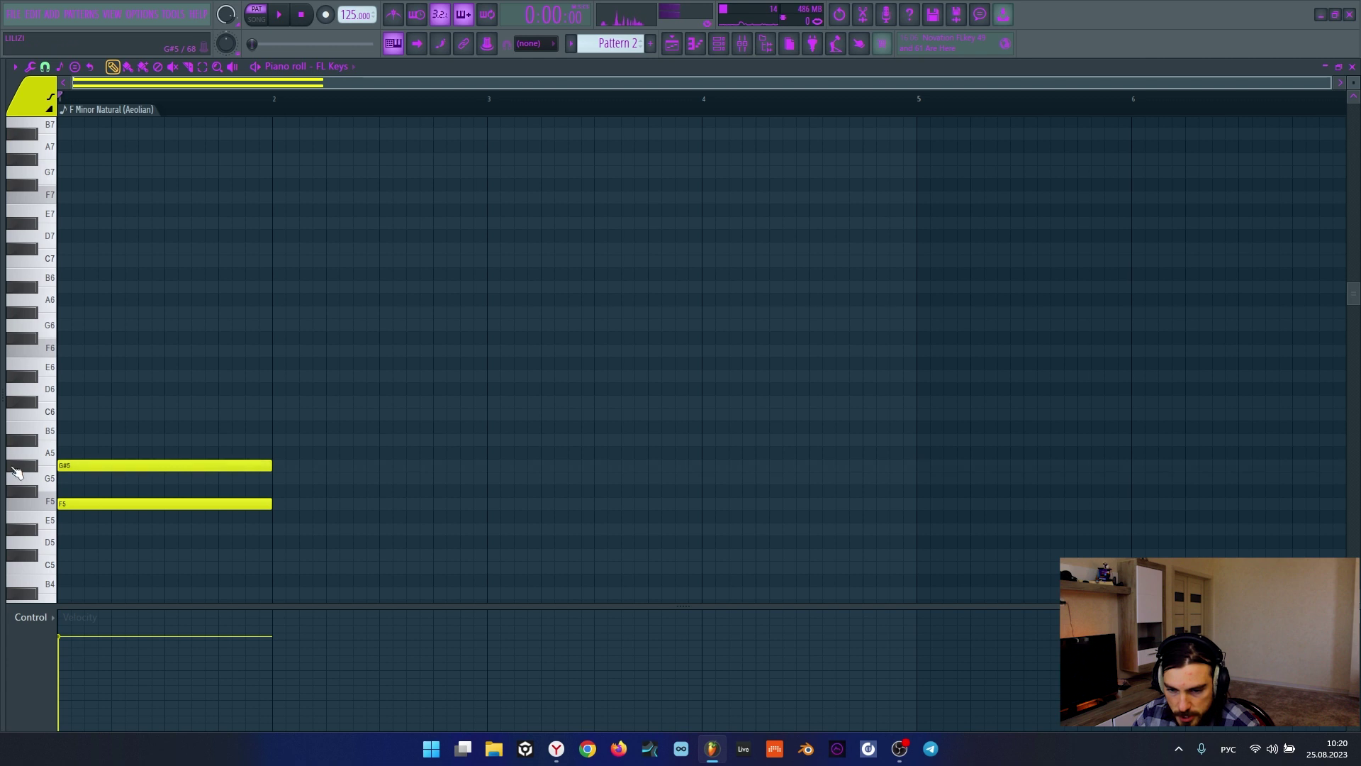
pyautogui.click(82, 416)
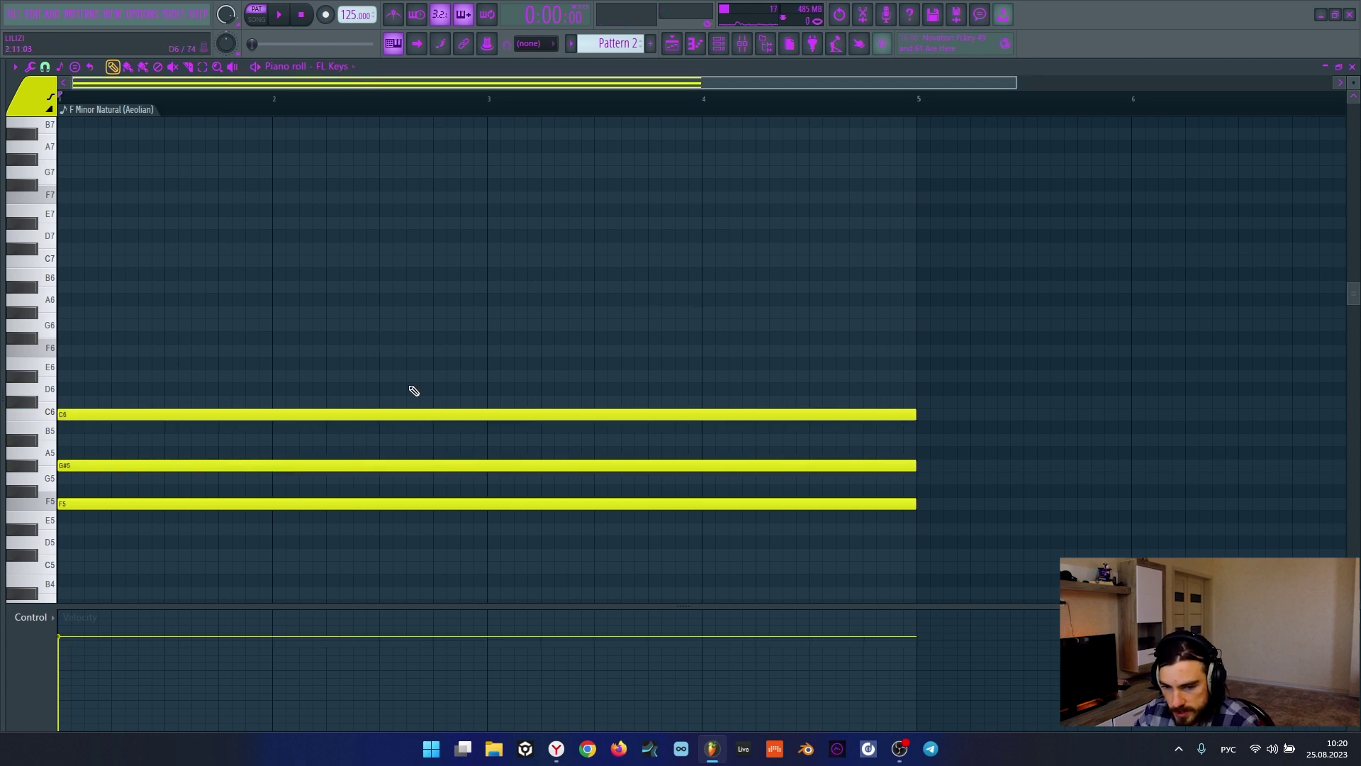
pyautogui.moveTo(1059, 354); pyautogui.dragTo(517, 584)
pyautogui.keyDown('ctrl'); pyautogui.click(659, 320); pyautogui.keyUp('ctrl')
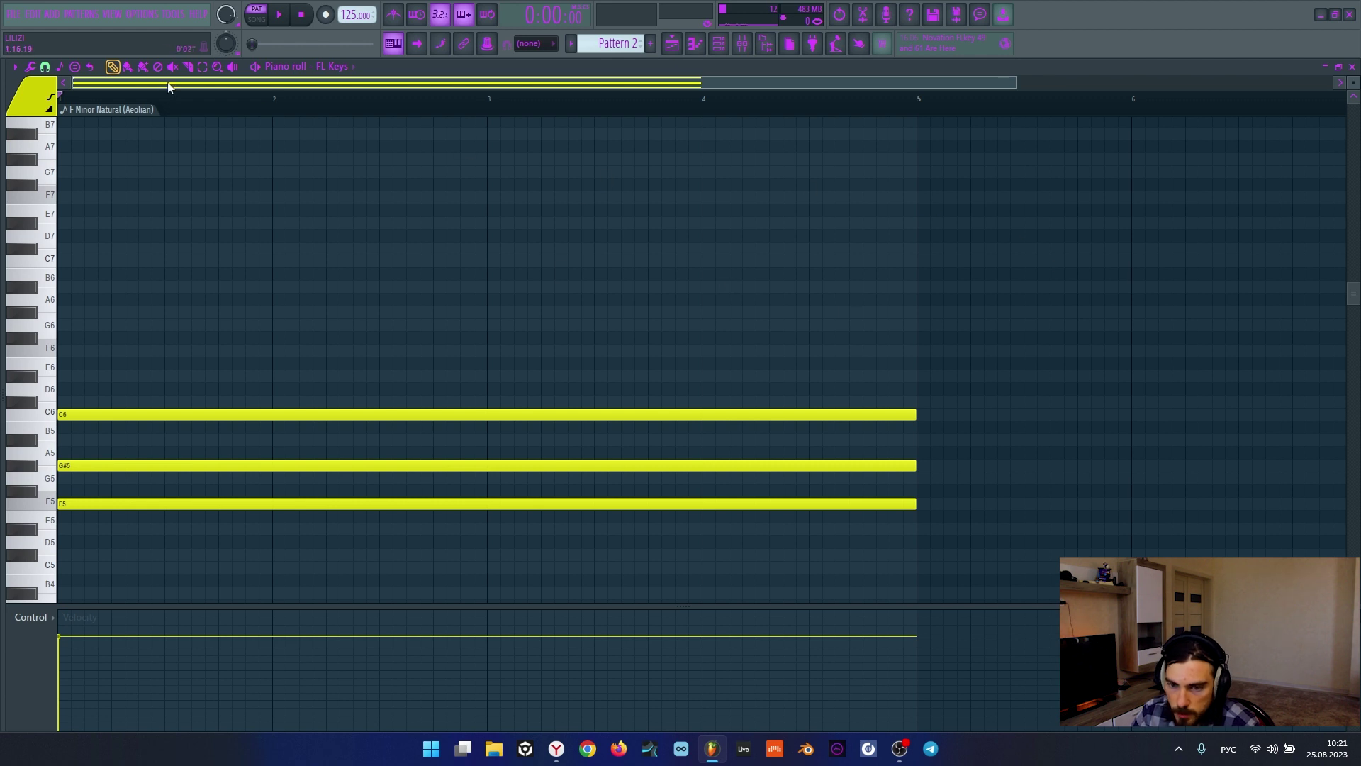
# Step: Run the Arpeggiator script on the chord and move its dialog clear of the notes
pyautogui.click(30, 67)
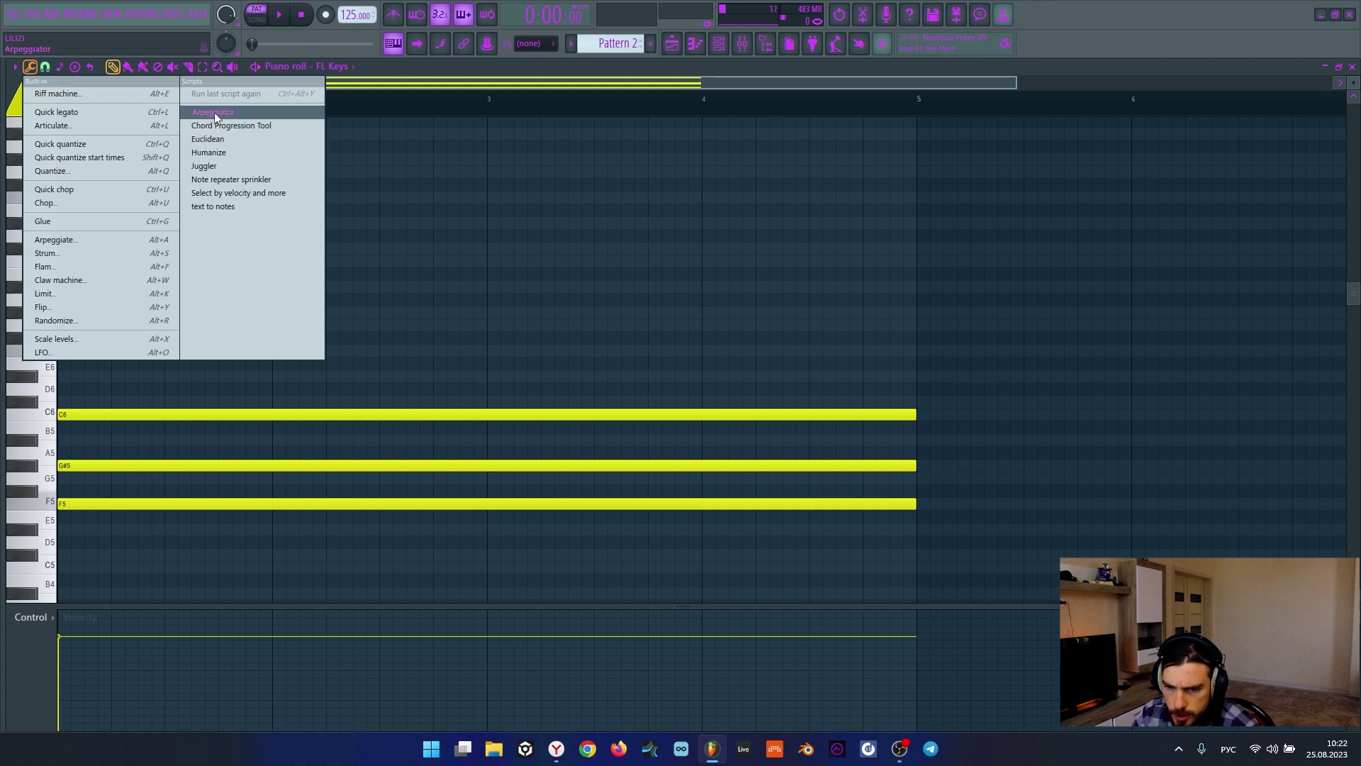
pyautogui.click(987, 454)
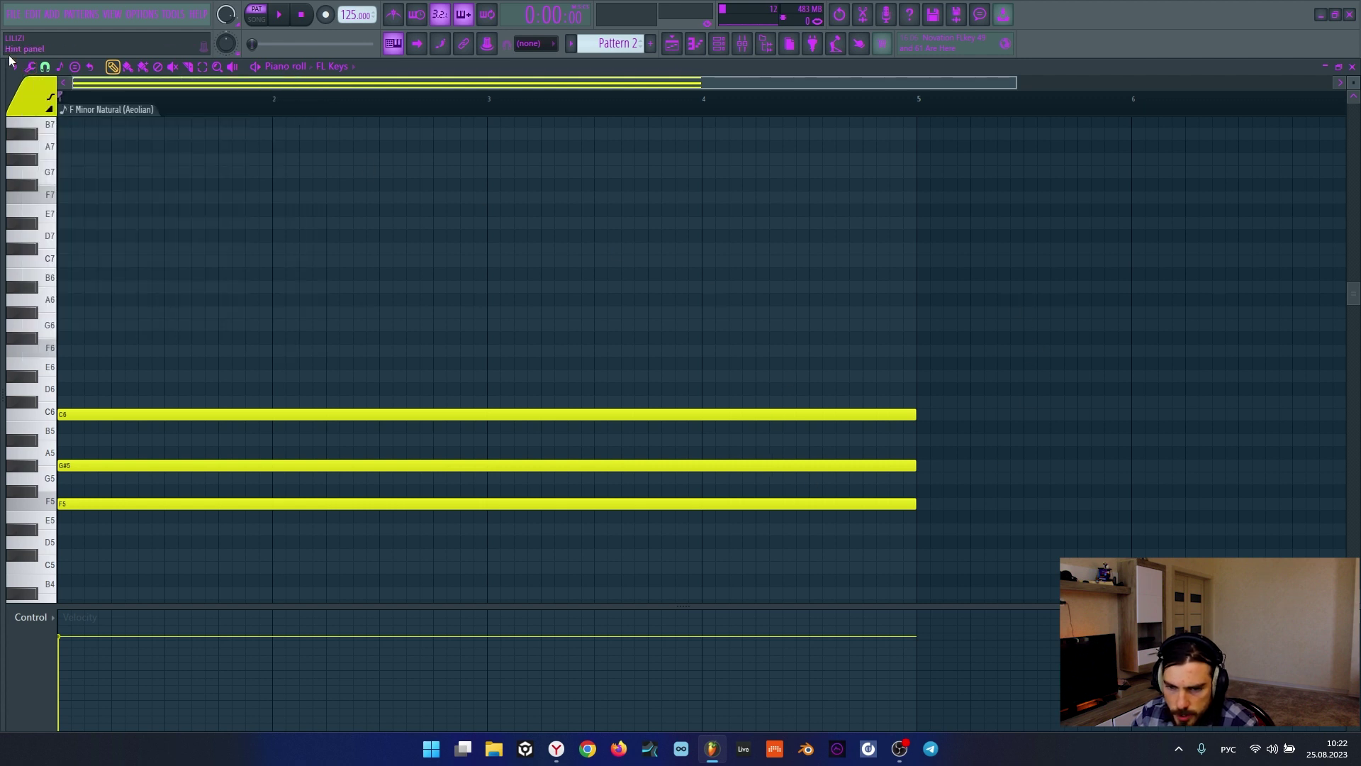
pyautogui.click(30, 66)
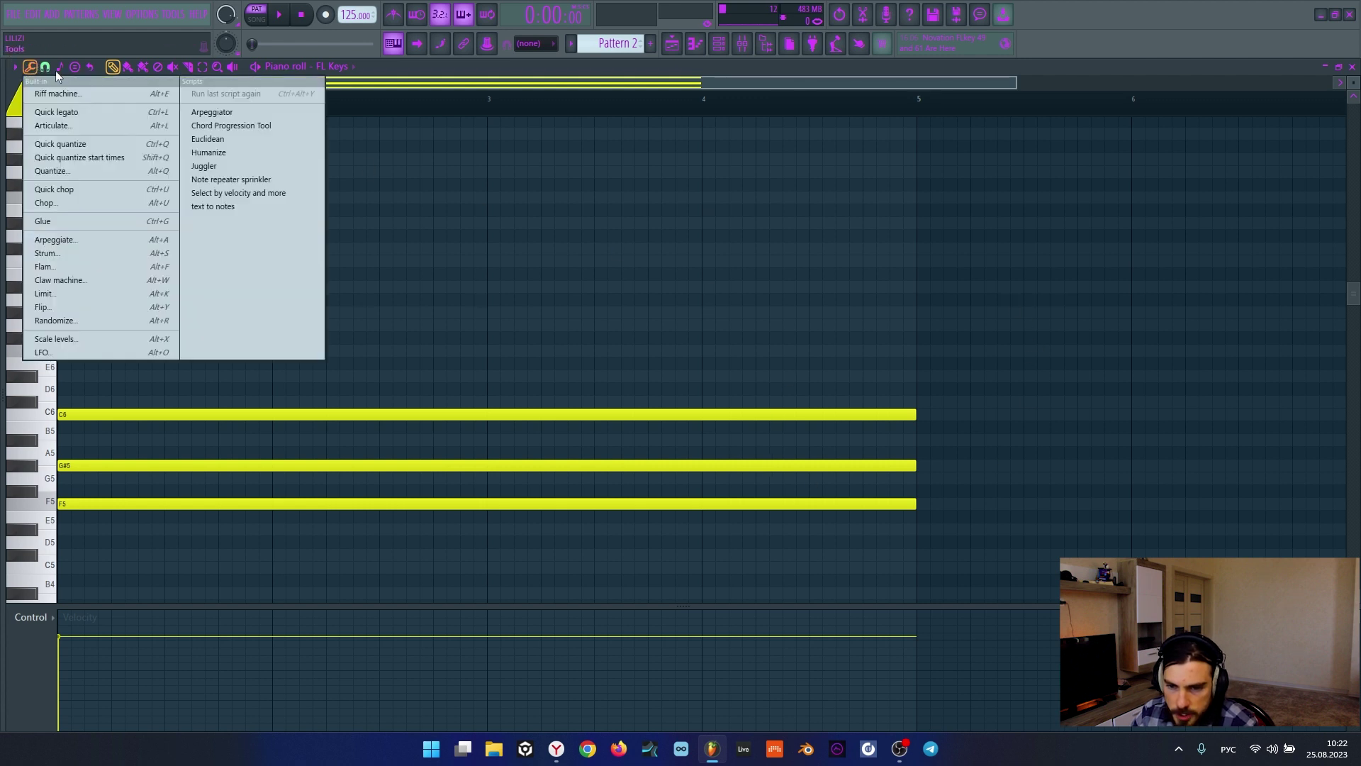
pyautogui.click(235, 115)
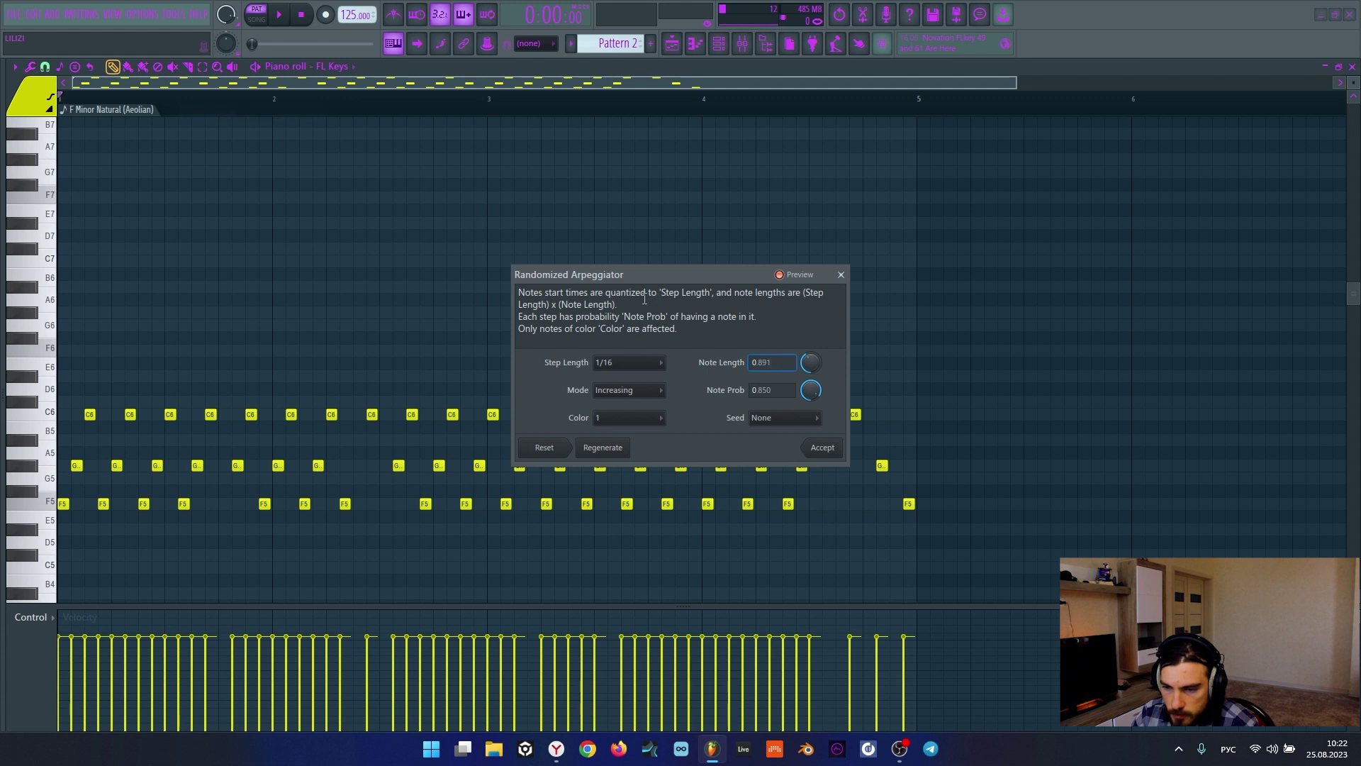
pyautogui.moveTo(653, 276); pyautogui.dragTo(616, 223)
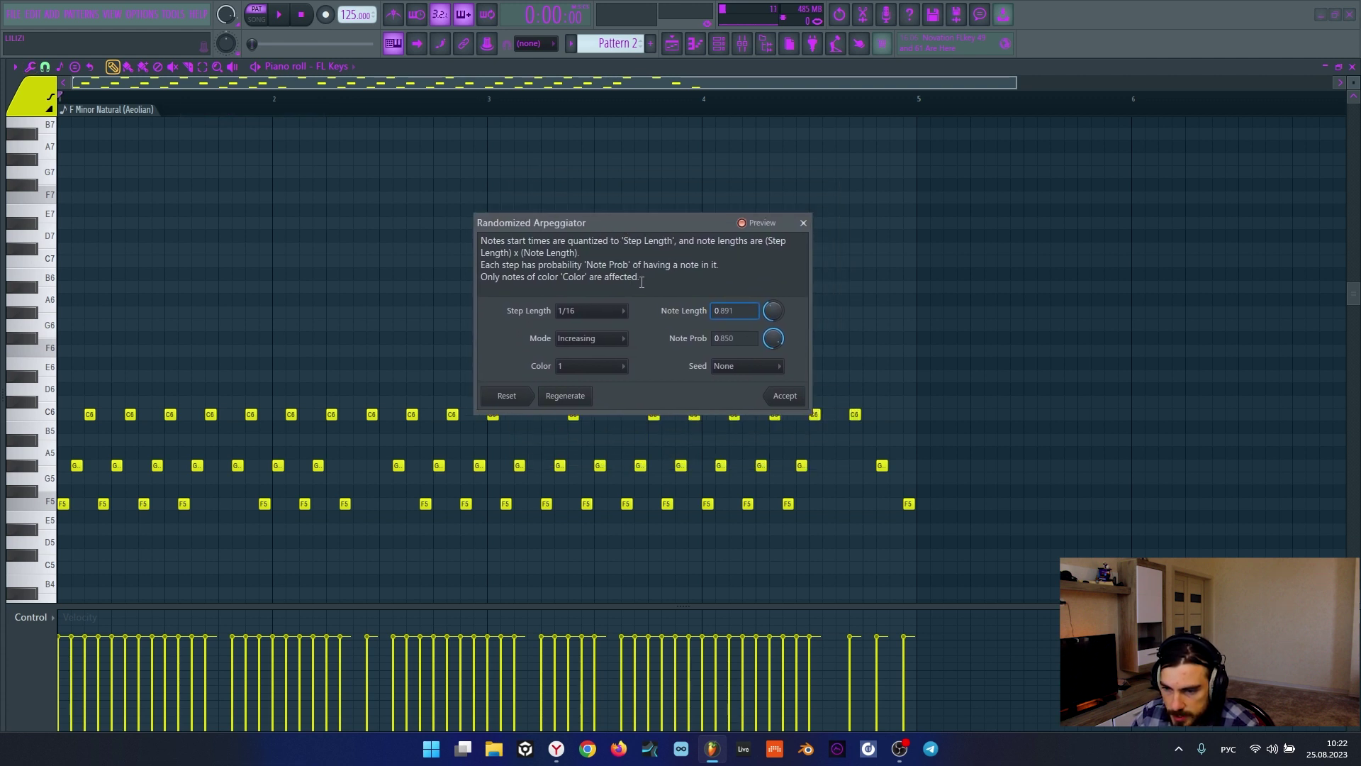
# Step: Examine the Randomized Arpeggiator's description and its available Step Length, Mode and Color options
pyautogui.moveTo(639, 280); pyautogui.dragTo(479, 238)
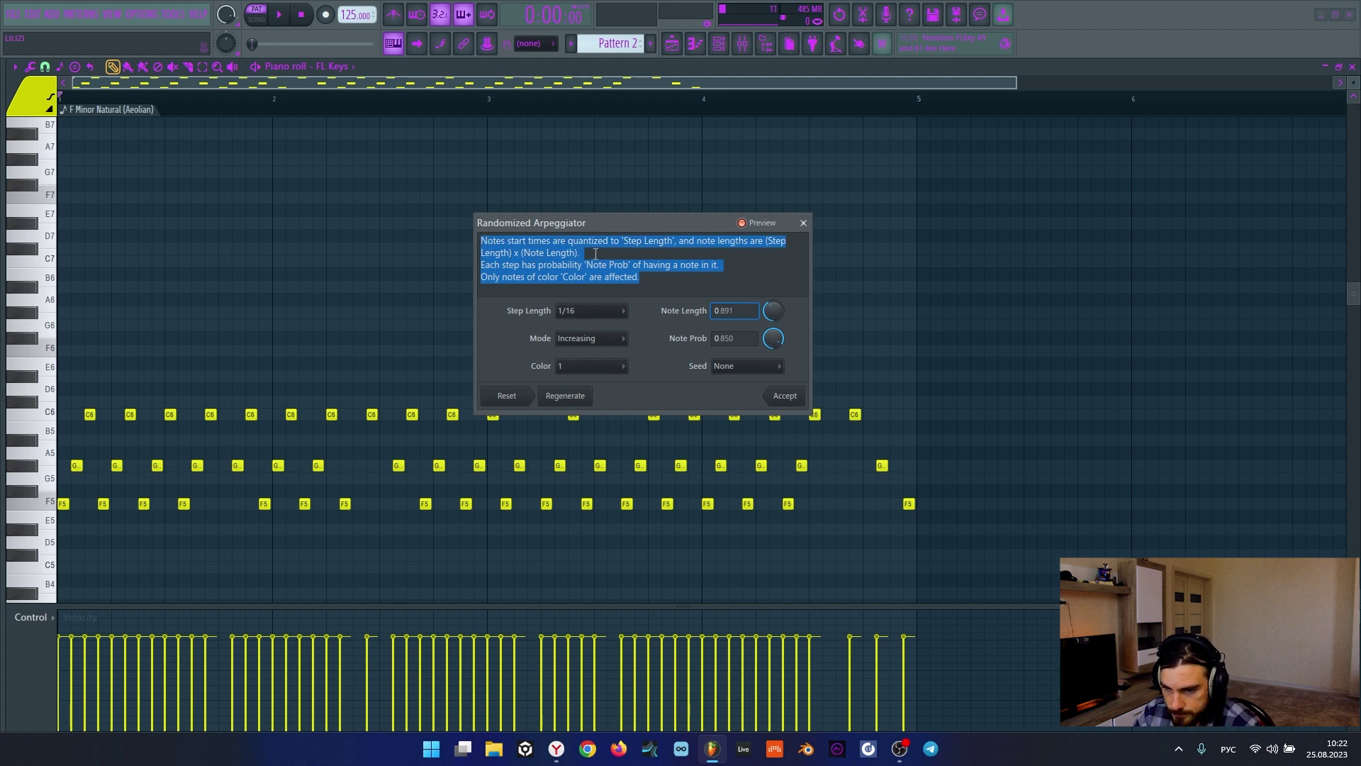
pyautogui.click(607, 312)
pyautogui.click(607, 310)
pyautogui.click(598, 339)
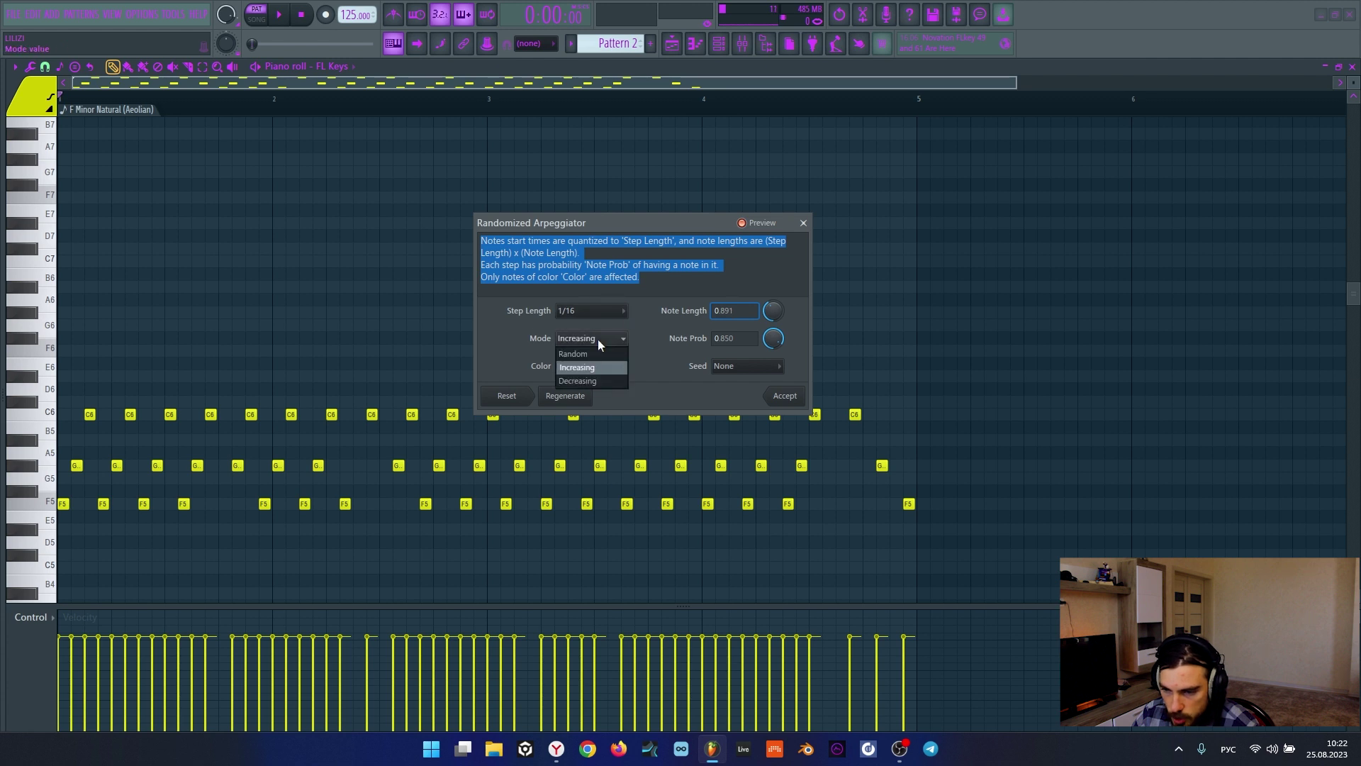
pyautogui.click(598, 339)
pyautogui.click(598, 367)
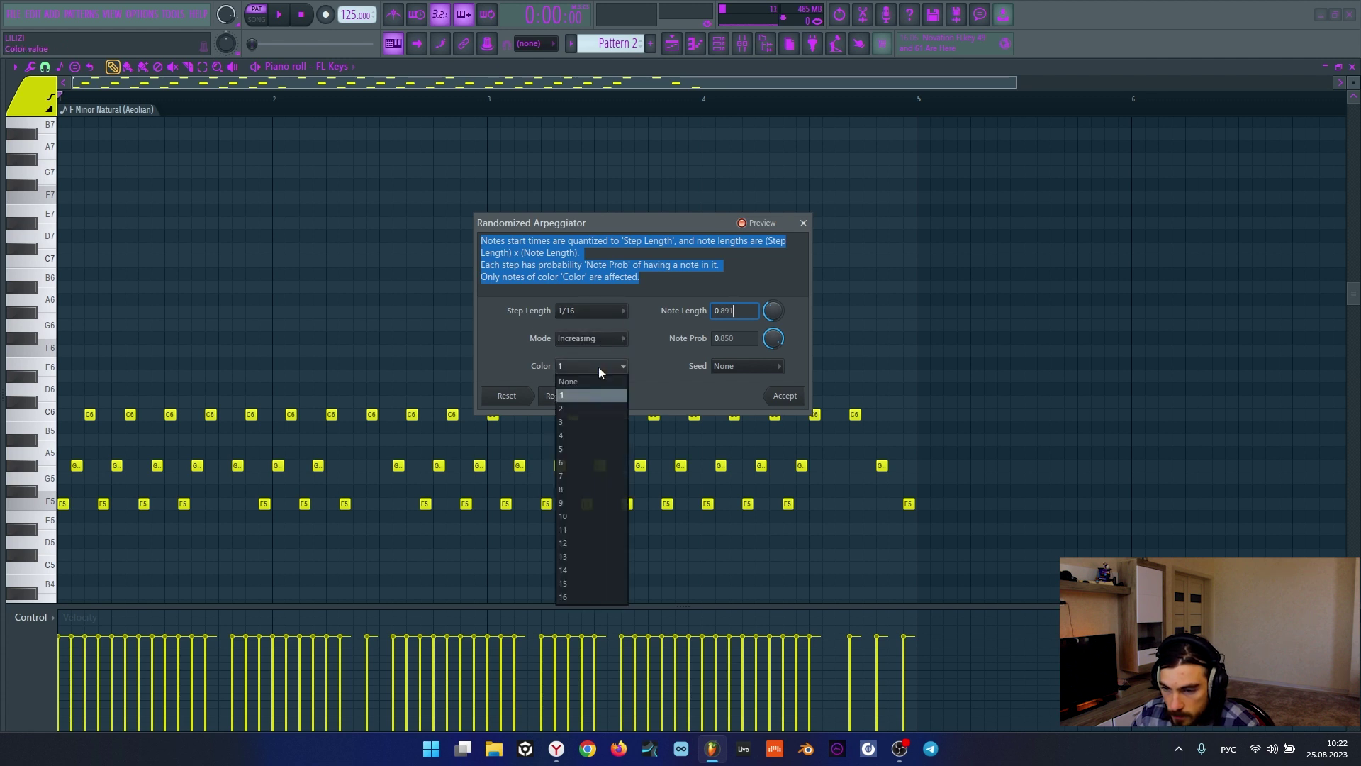
pyautogui.click(599, 367)
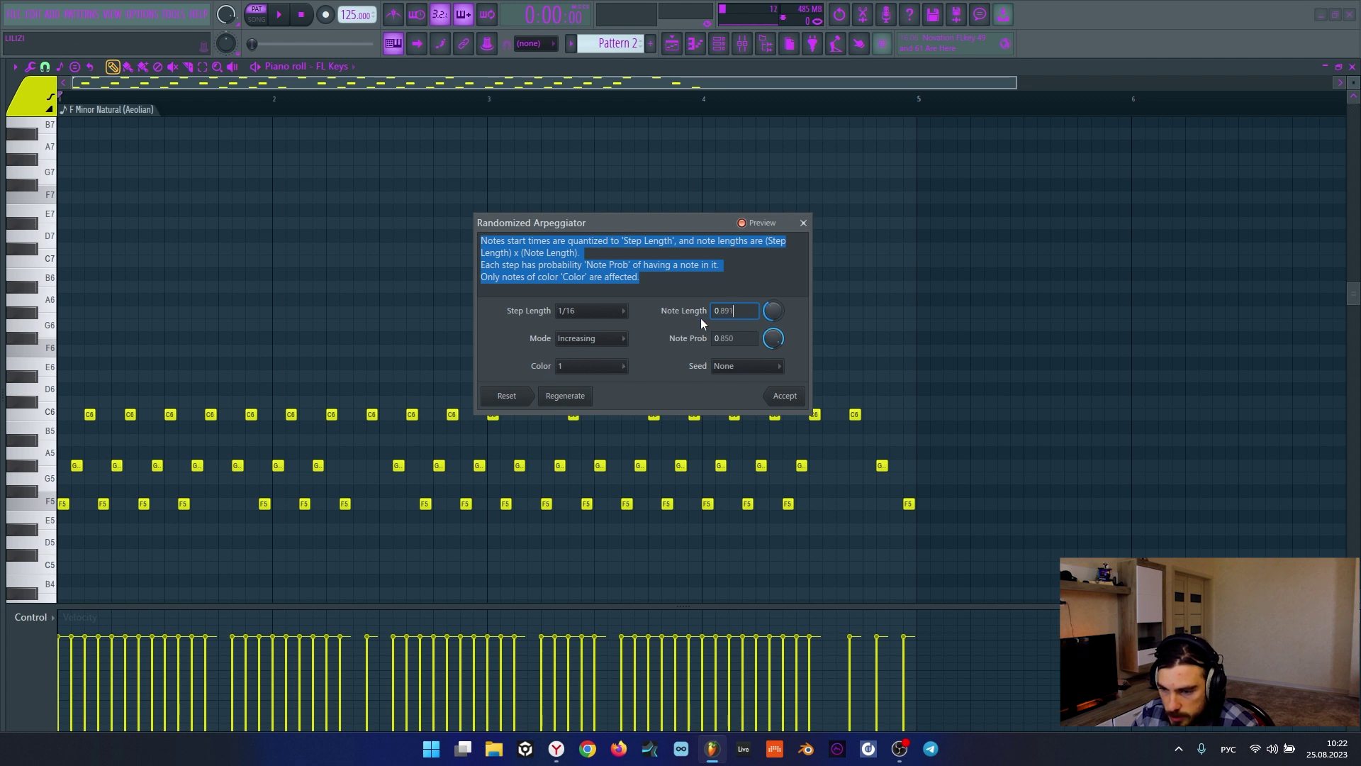
# Step: Try the arpeggiator's Step Length at 1/8, return it to 1/16, and set the Mode to Decreasing
pyautogui.click(596, 312)
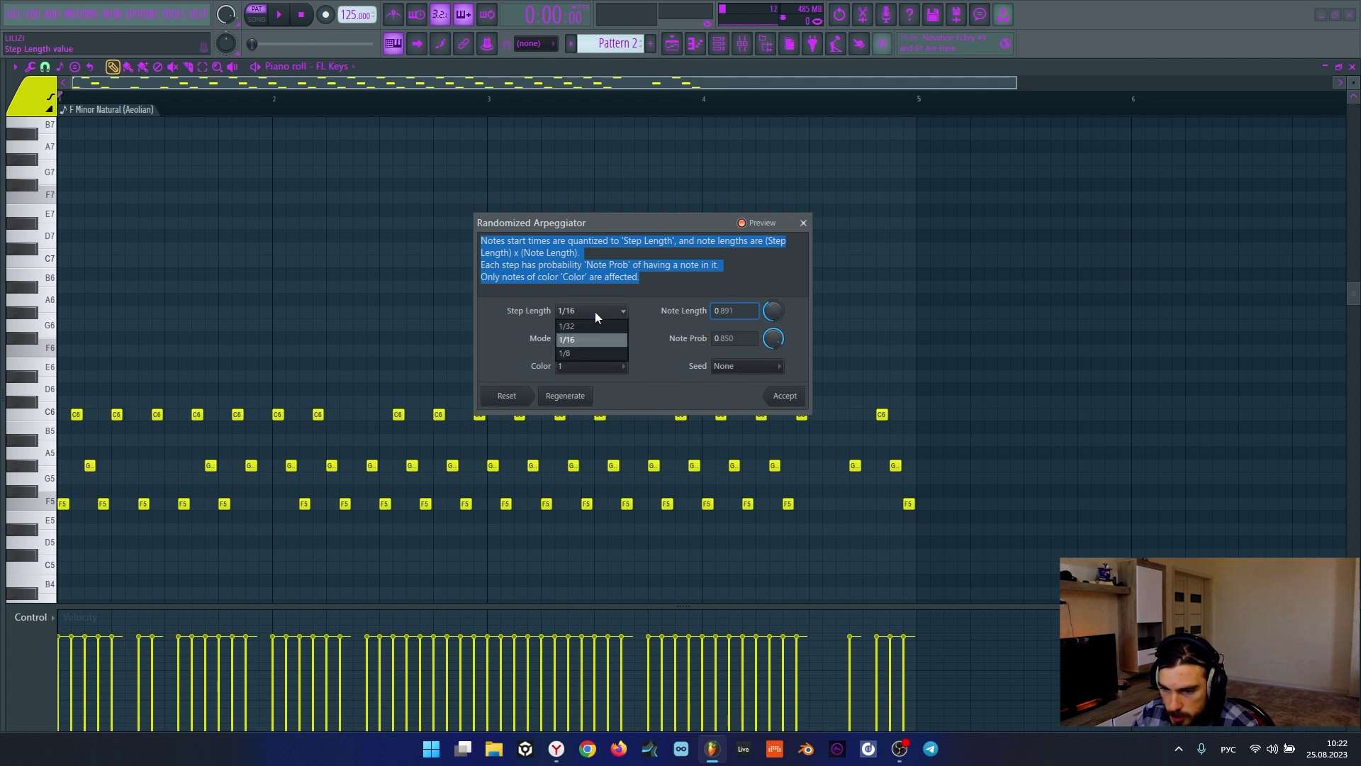
pyautogui.click(571, 352)
pyautogui.click(581, 310)
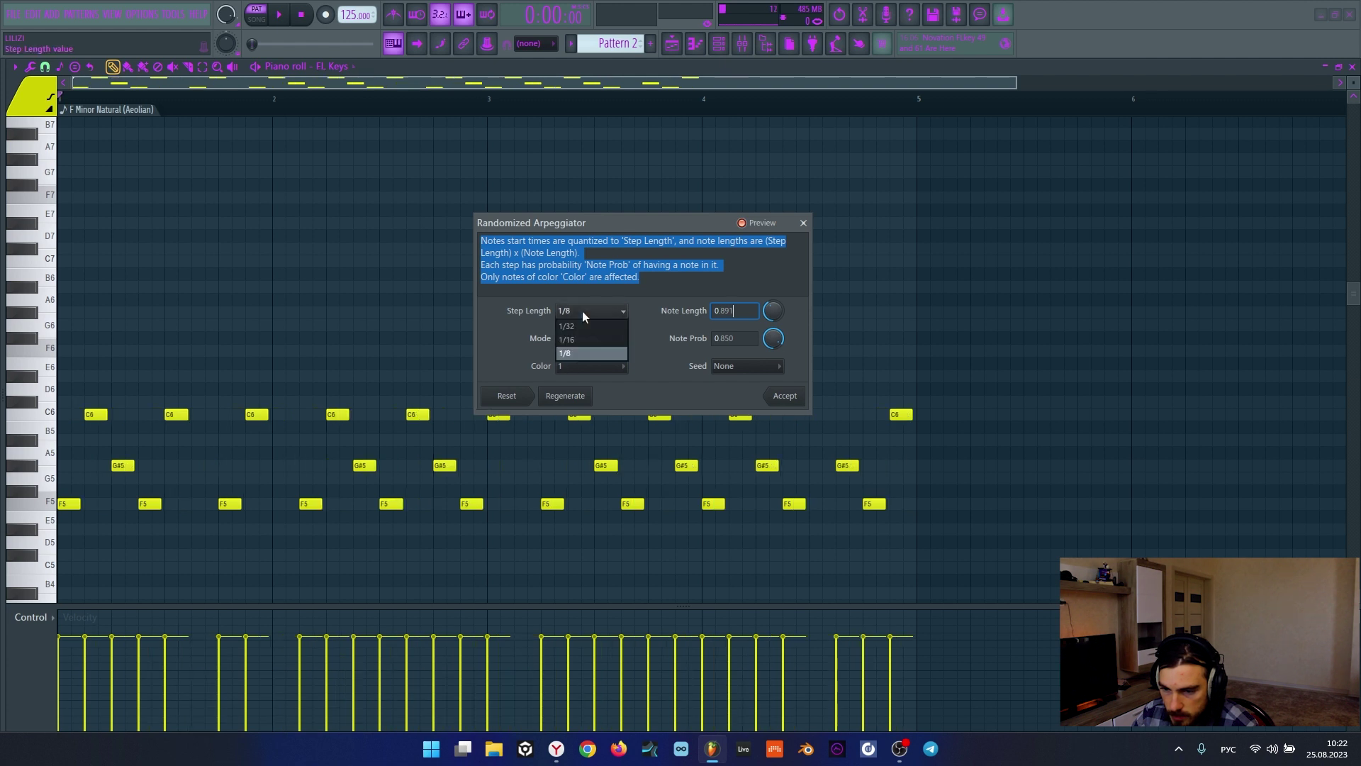
pyautogui.click(581, 334)
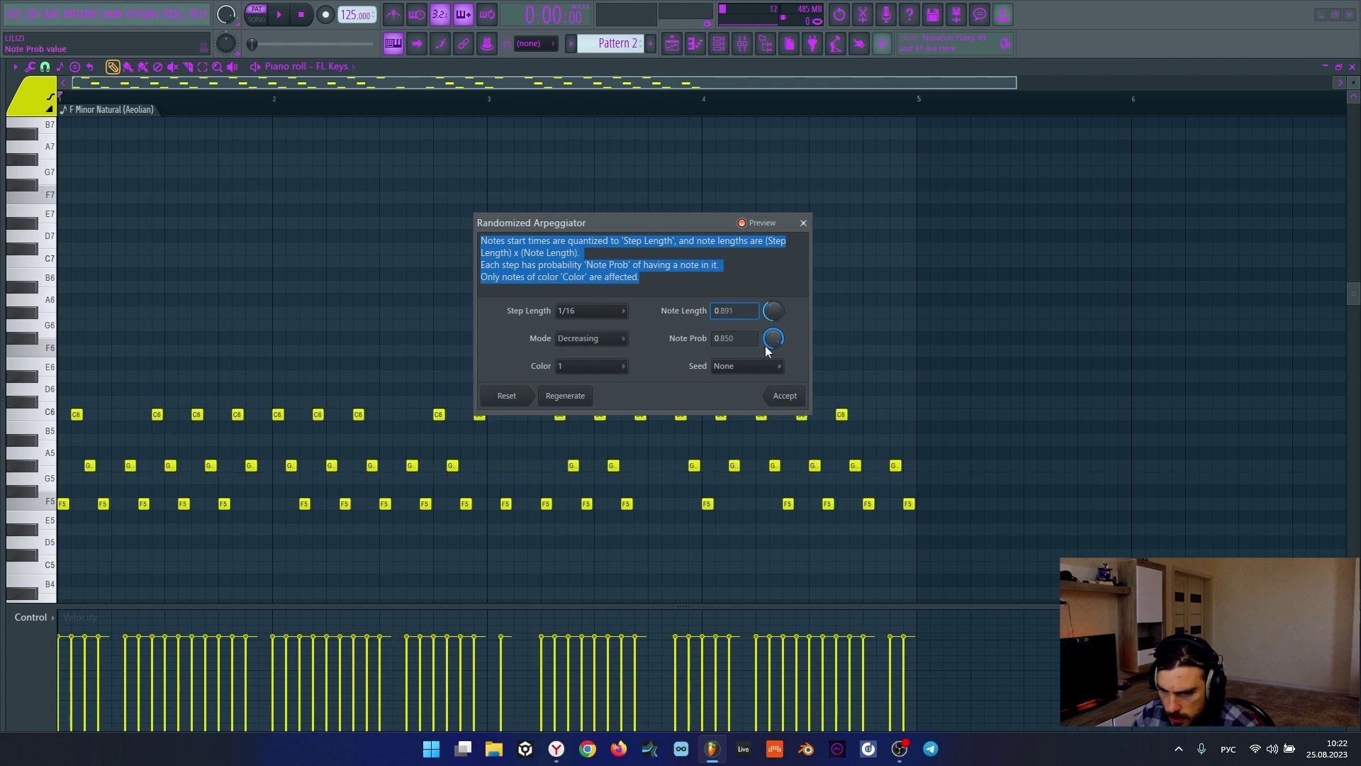
# Step: Set the arpeggiator's Note Prob to about 0.69 and Note Length to about 0.97, and apply the arpeggio to the chord
pyautogui.scroll(-3, 773, 339)
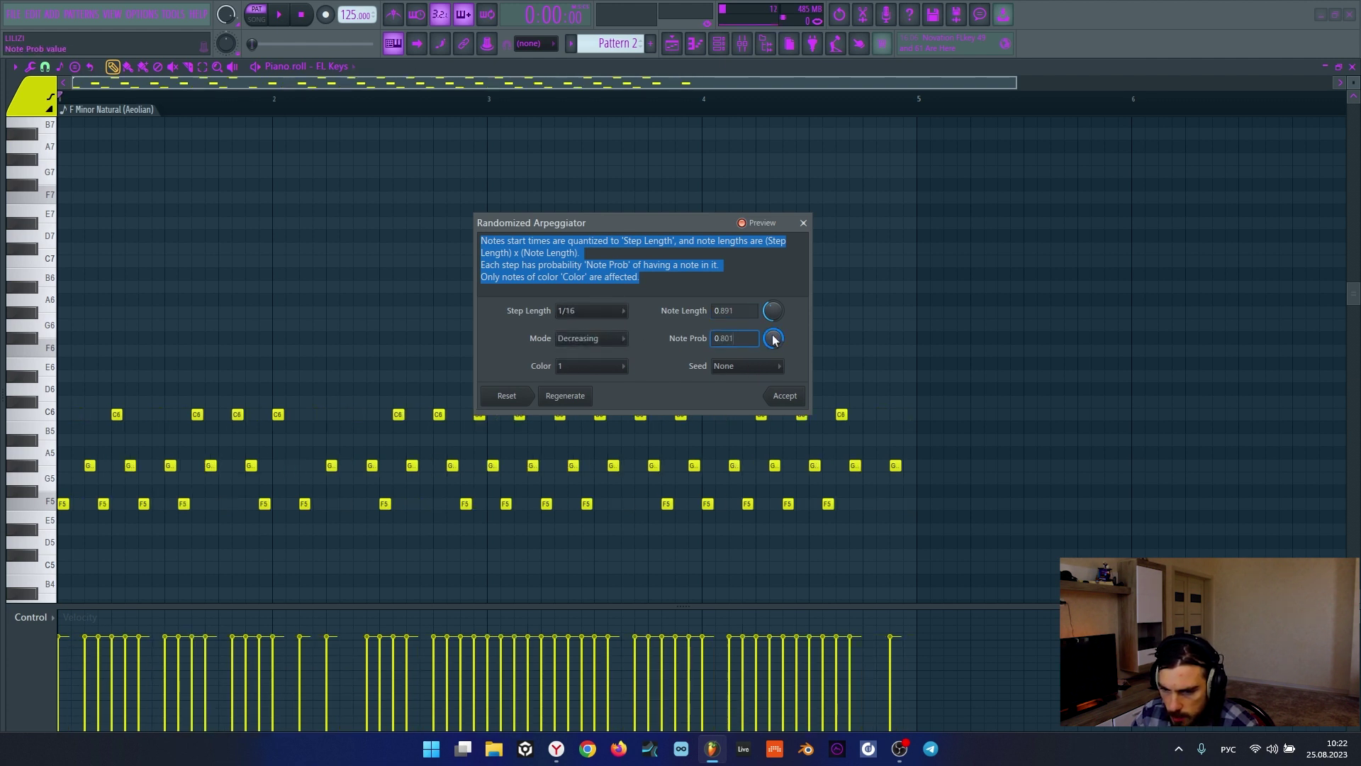
pyautogui.scroll(-7, 773, 339)
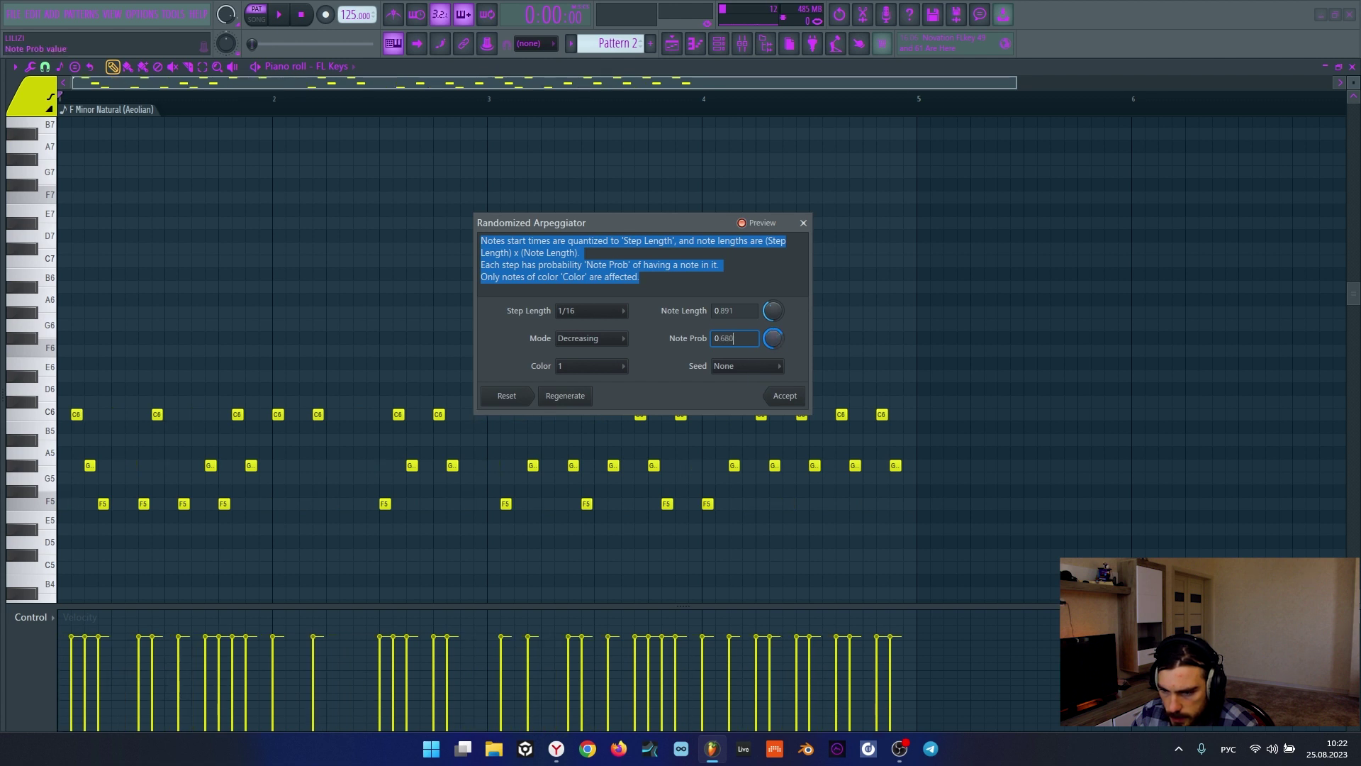
pyautogui.click(750, 365)
pyautogui.moveTo(773, 339); pyautogui.dragTo(773, 310)
pyautogui.click(751, 364)
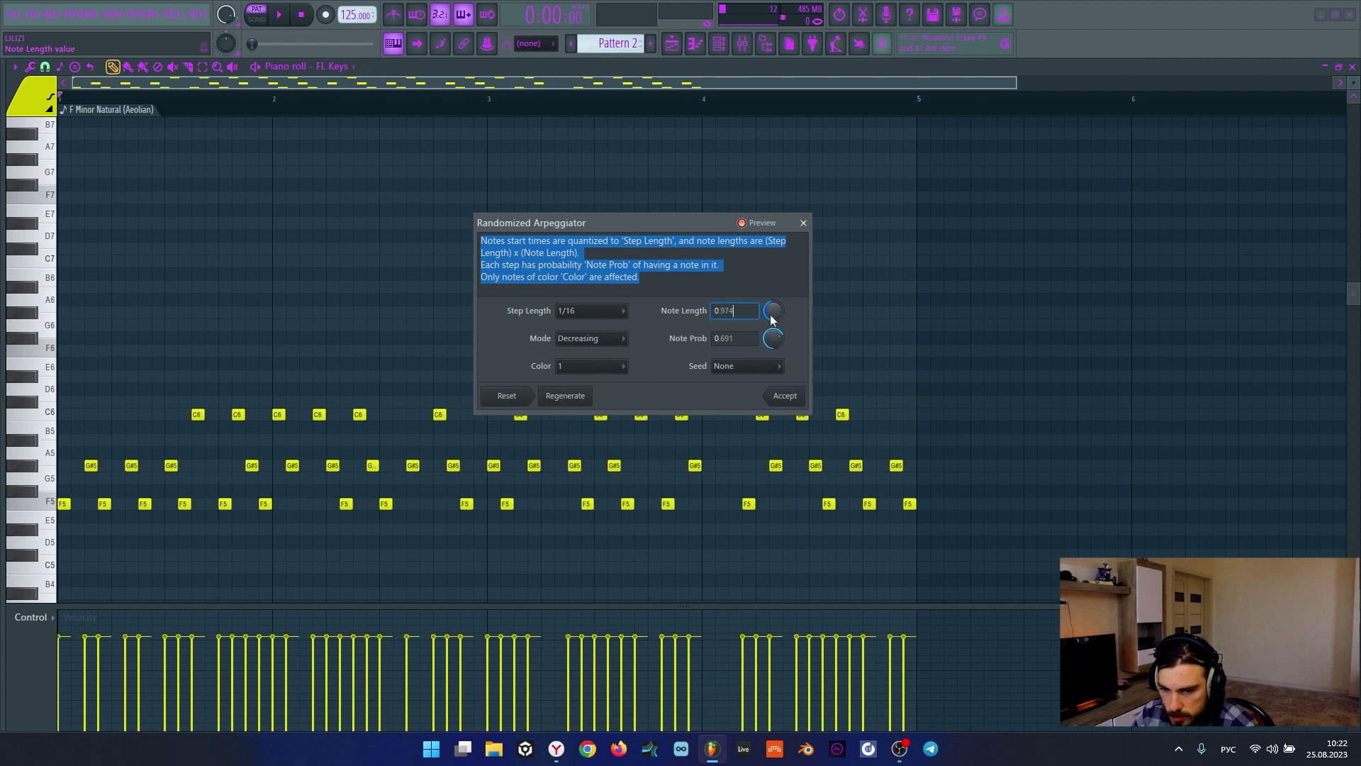
pyautogui.click(784, 395)
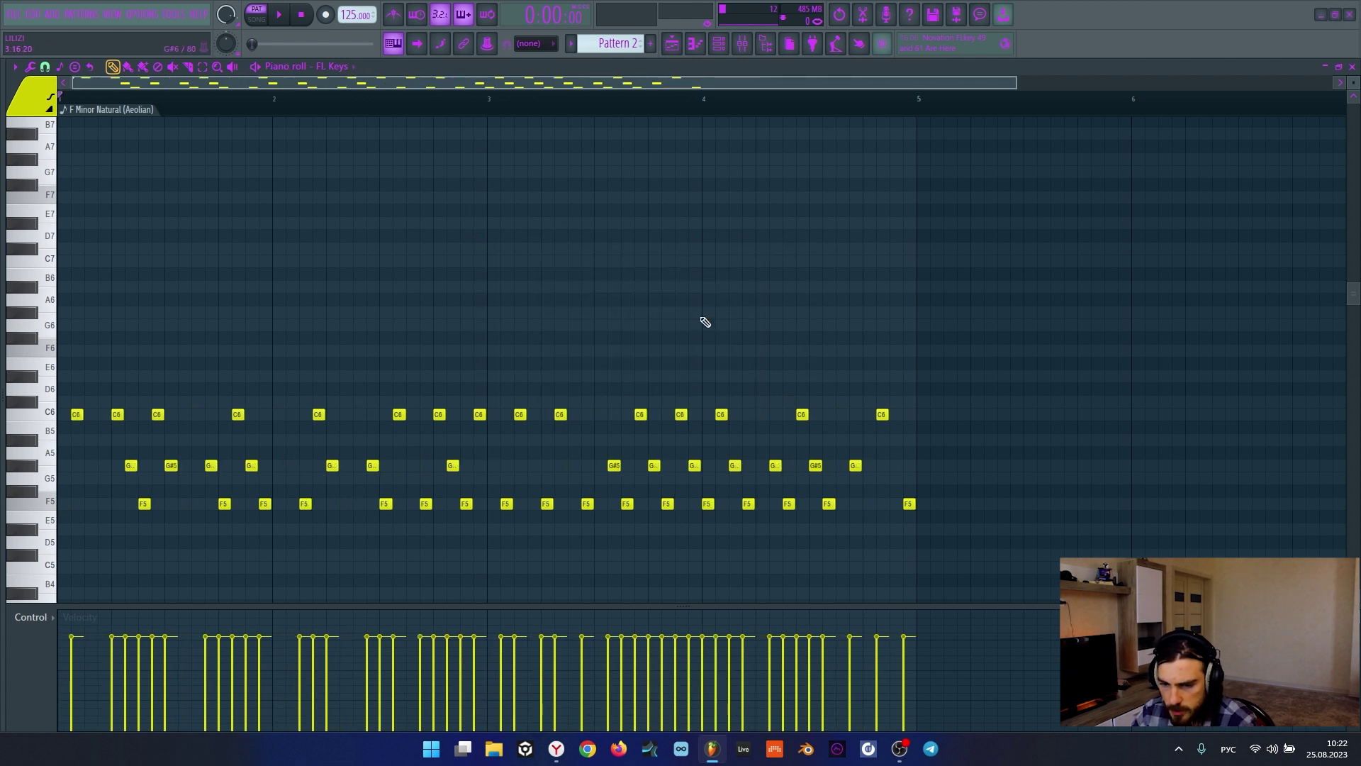
# Step: Play the arpeggiated pattern from its start and stop playback after hearing it
pyautogui.press('space')
pyautogui.scroll(-2, 284, 106)
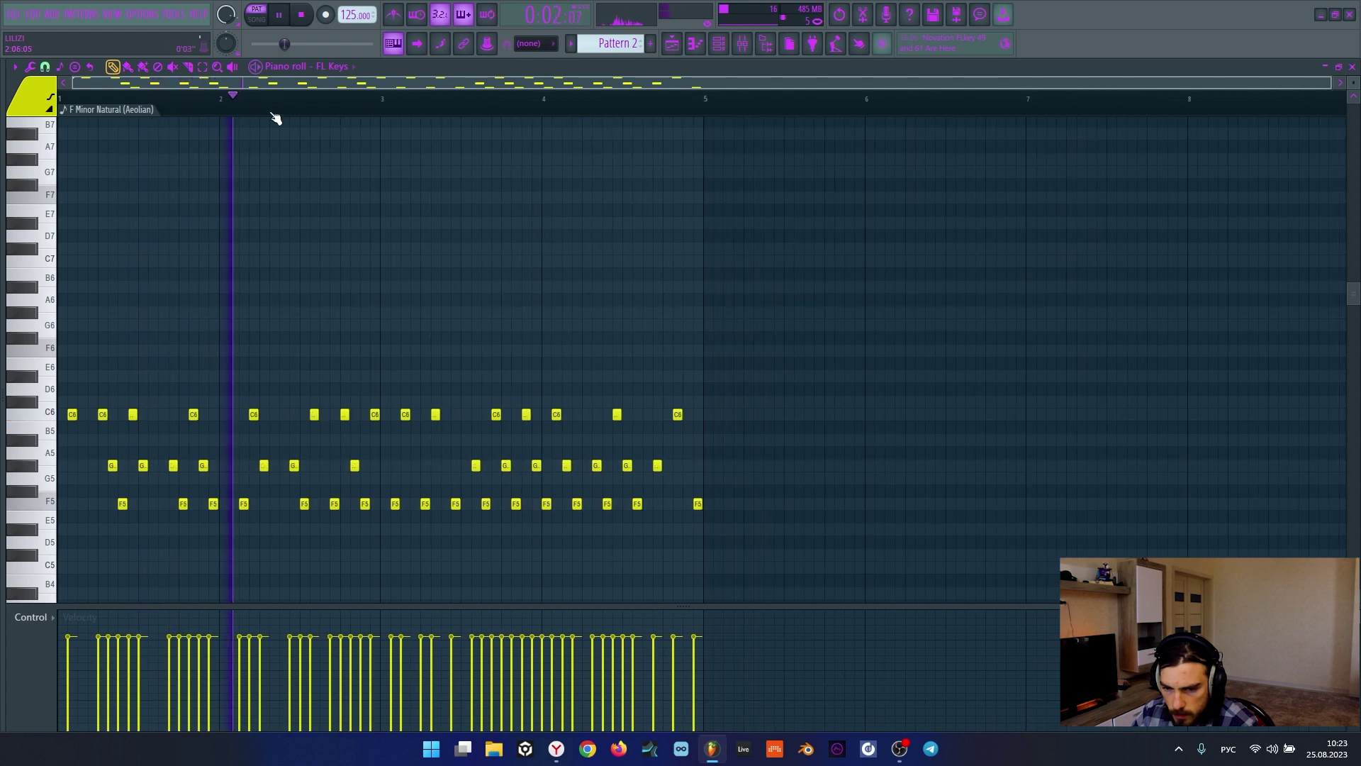
pyautogui.scroll(2, 231, 117)
pyautogui.moveTo(367, 82); pyautogui.dragTo(116, 91)
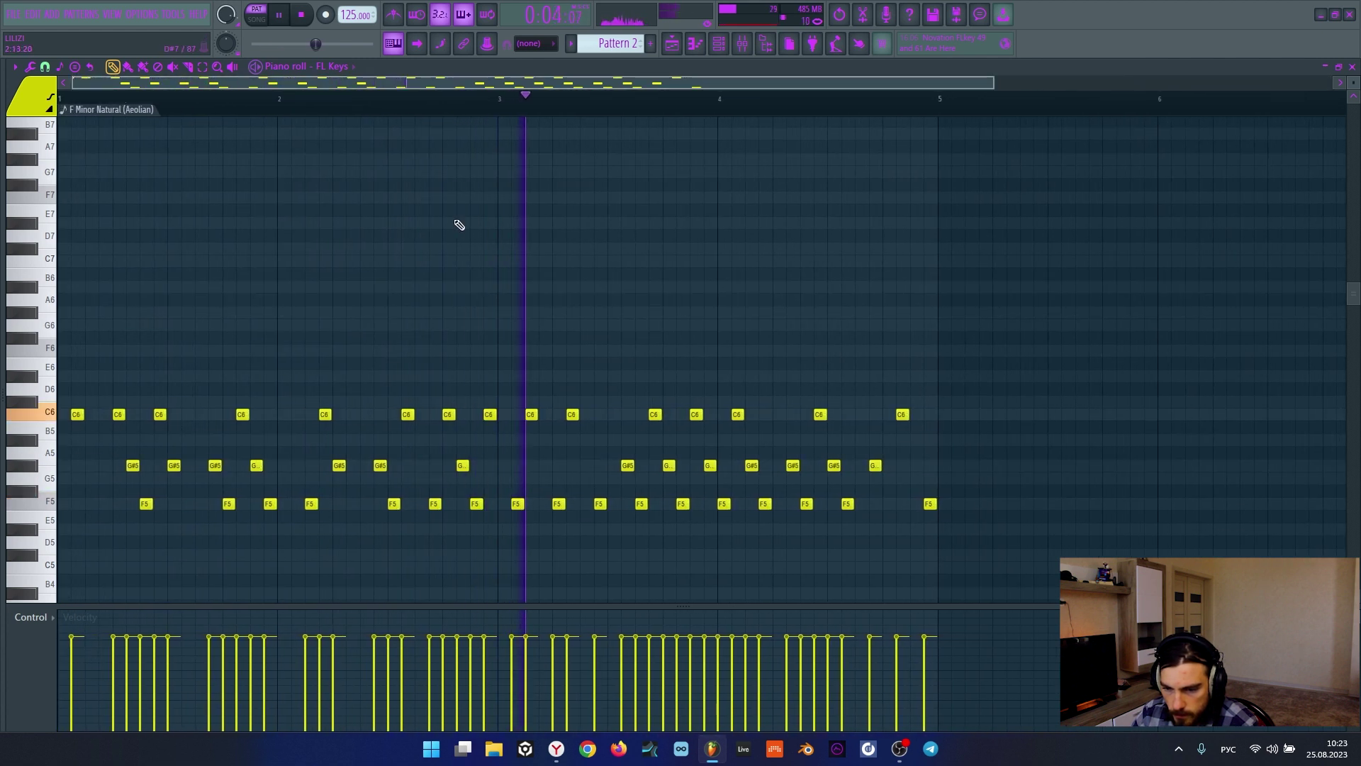
pyautogui.press('space')
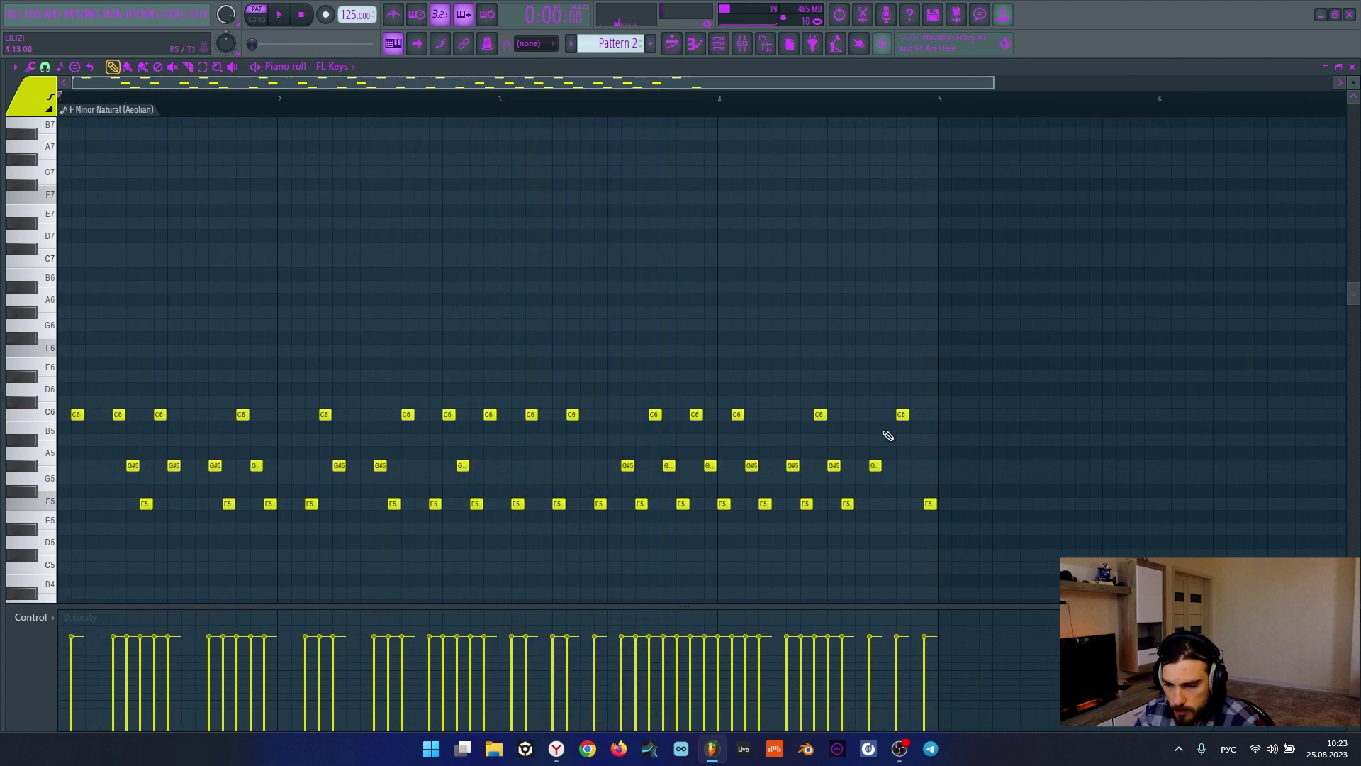
# Step: Delete all arpeggio notes and place a single four-bar F5 note at the start of bar 1
pyautogui.hotkey('ctrl', 'a')
pyautogui.press('Delete')
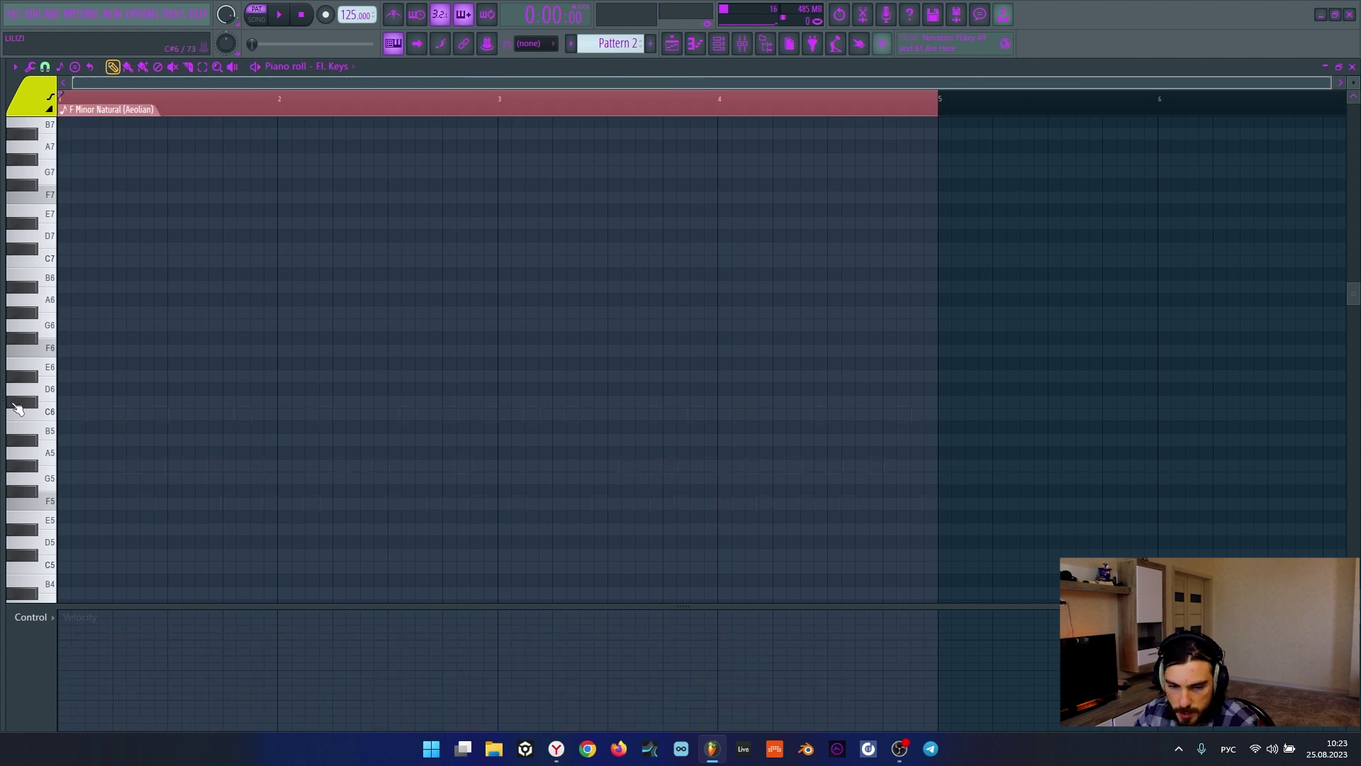
pyautogui.click(89, 505)
pyautogui.rightClick(324, 508)
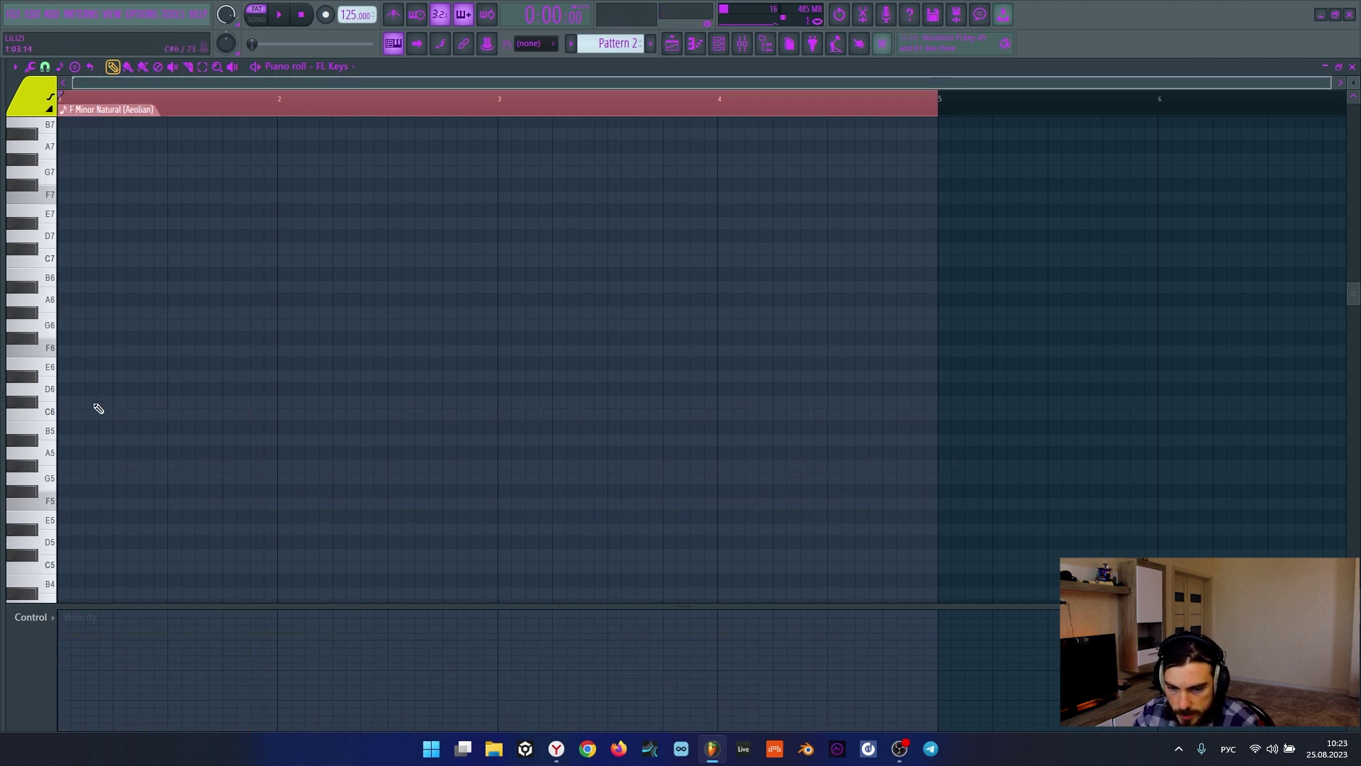
pyautogui.click(100, 504)
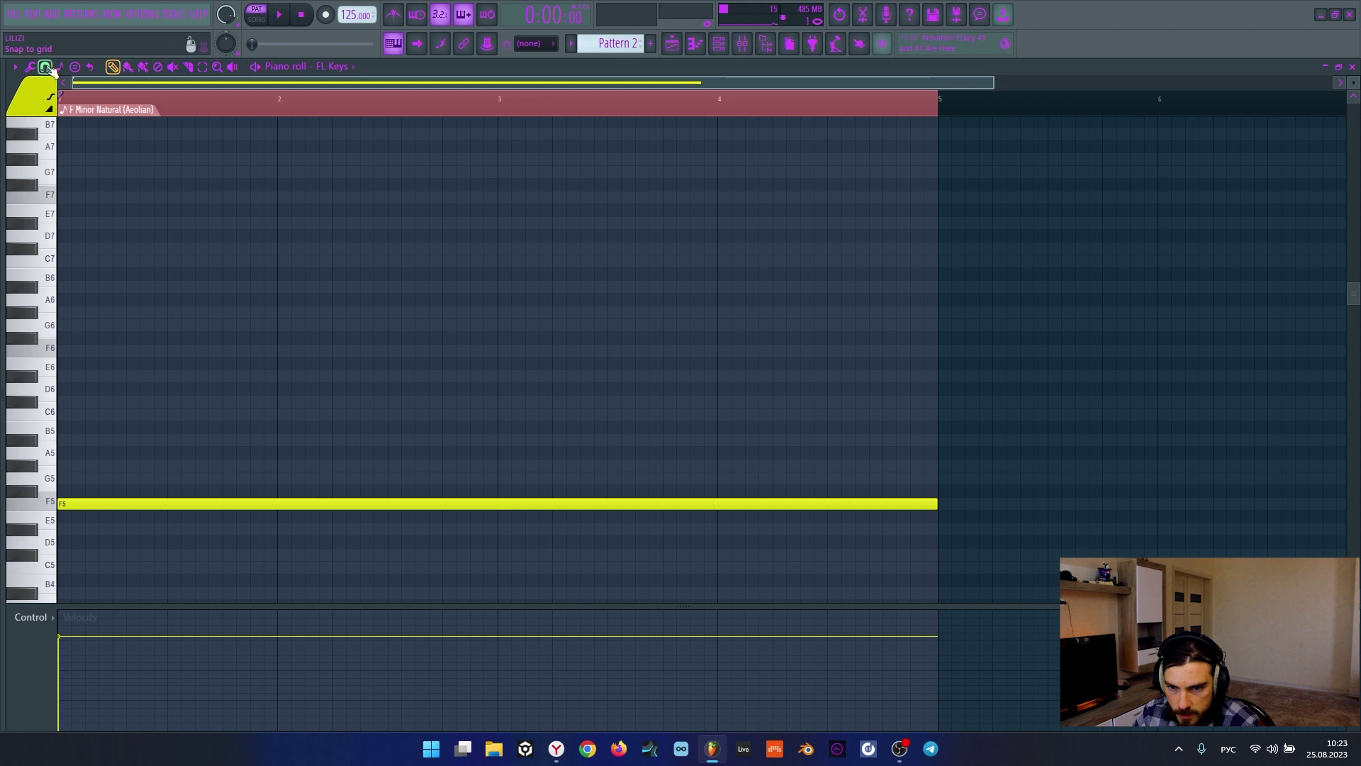
# Step: Run the Chord Progression Tool script on the pattern and move its dialog so its header is fully accessible
pyautogui.click(30, 67)
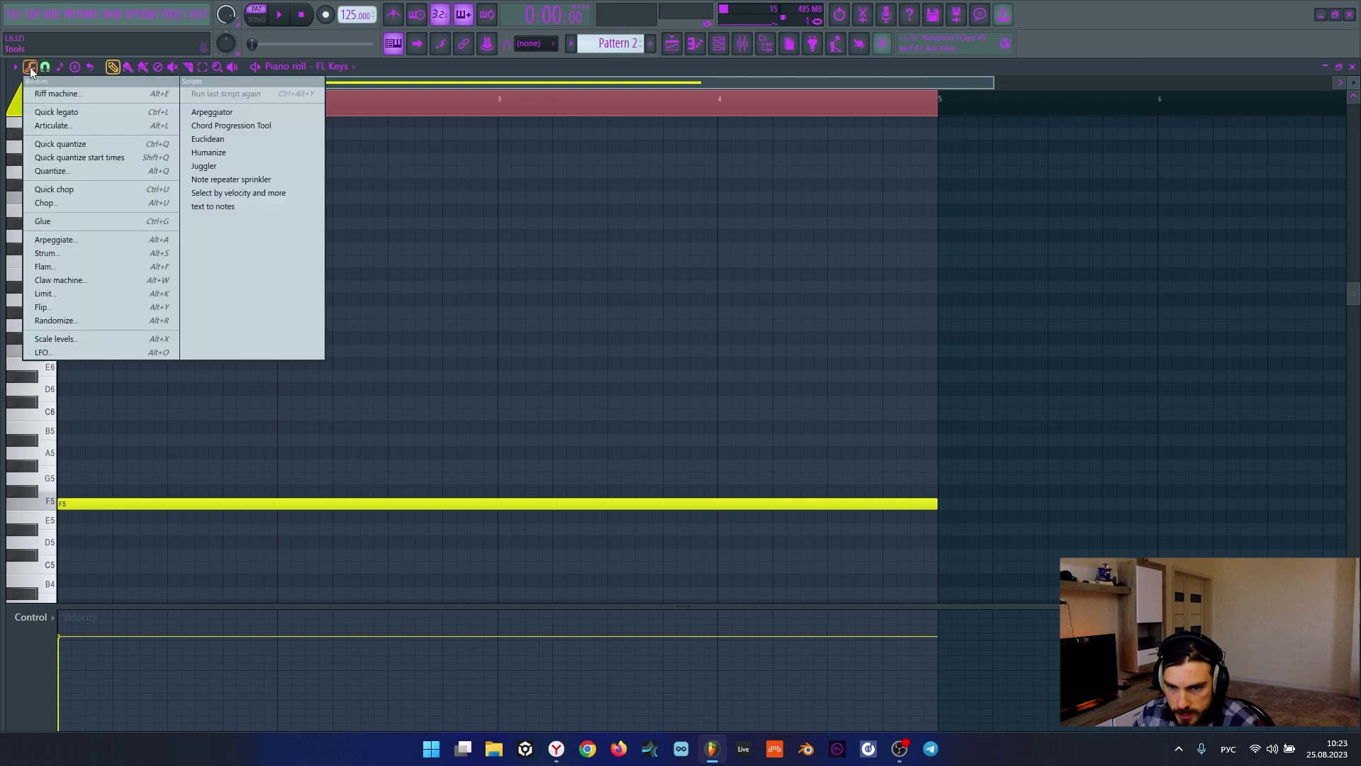
pyautogui.click(218, 126)
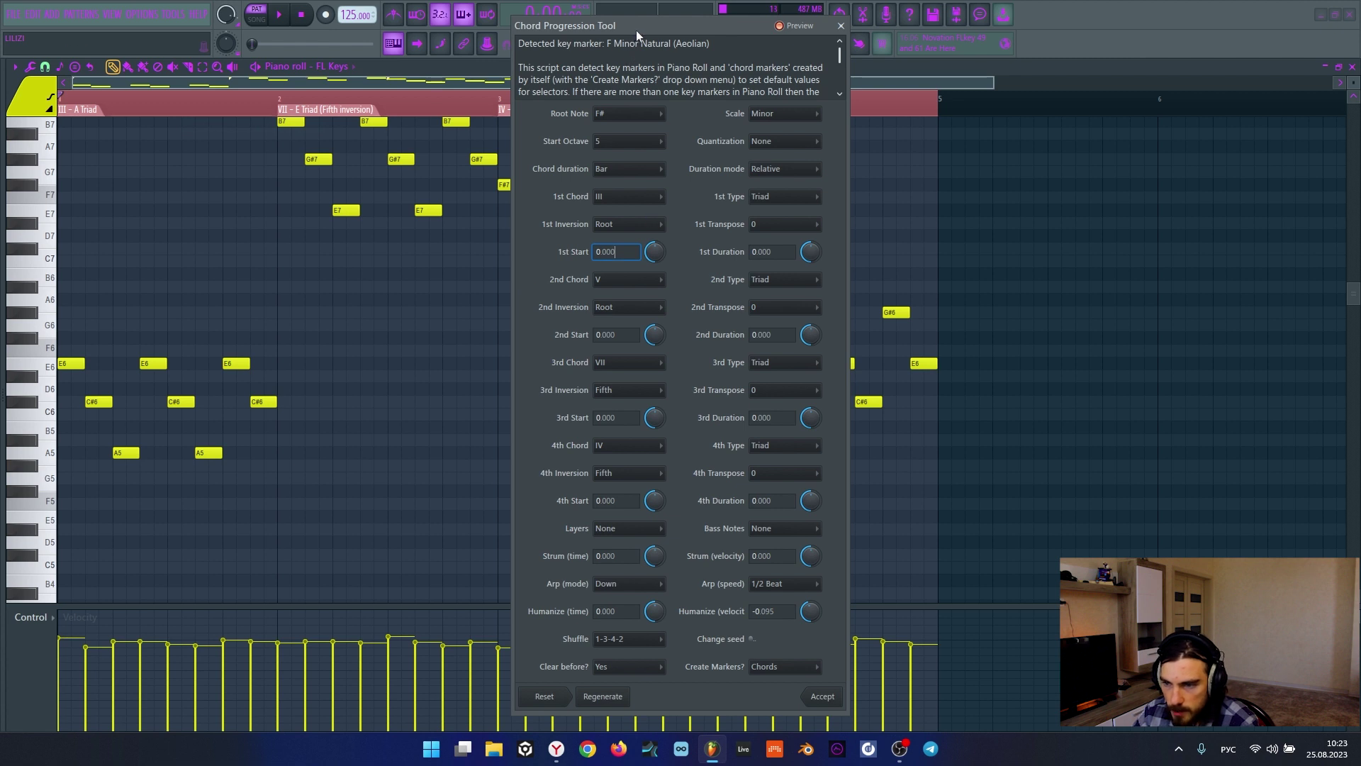
pyautogui.moveTo(636, 30); pyautogui.dragTo(638, 46)
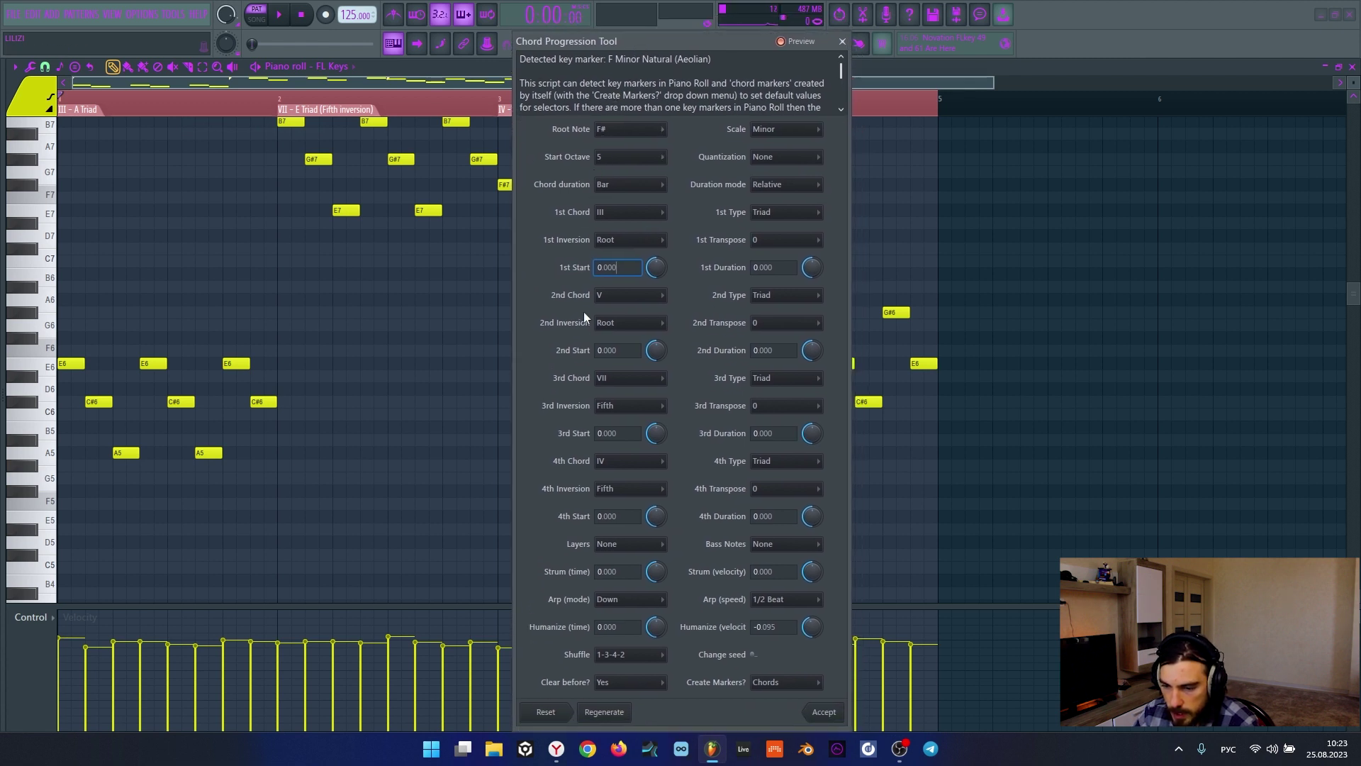
# Step: Read through the Chord Progression Tool's description and look over the available Root Note options
pyautogui.scroll(-5, 801, 69)
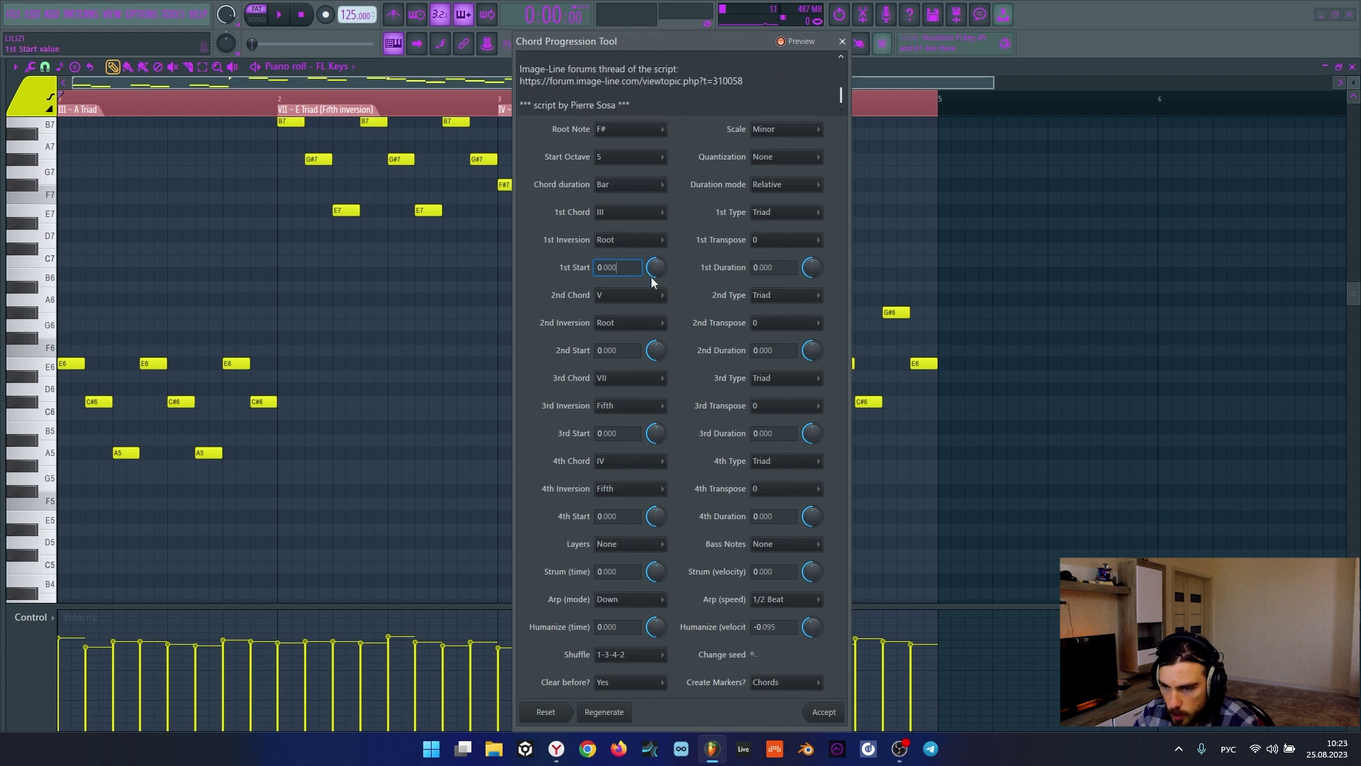
pyautogui.scroll(3, 624, 106)
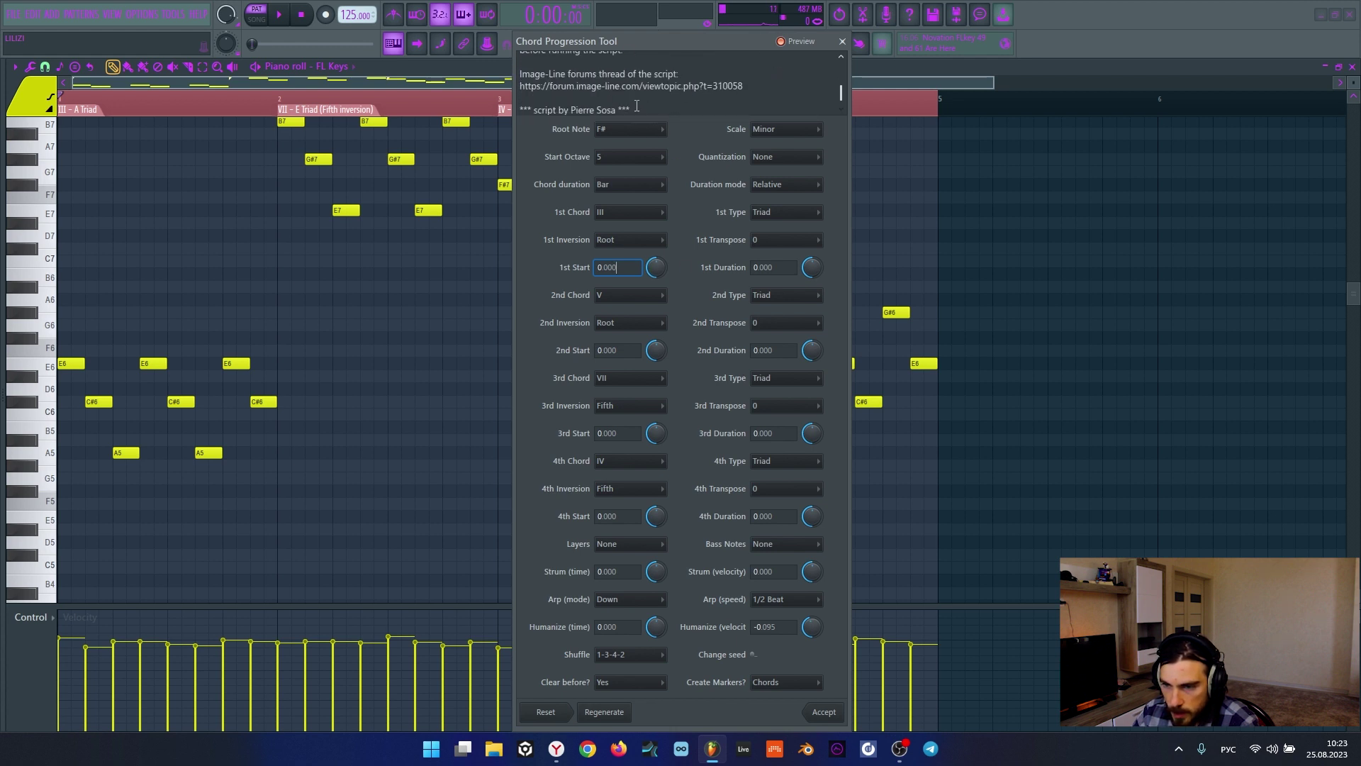
pyautogui.scroll(3, 565, 93)
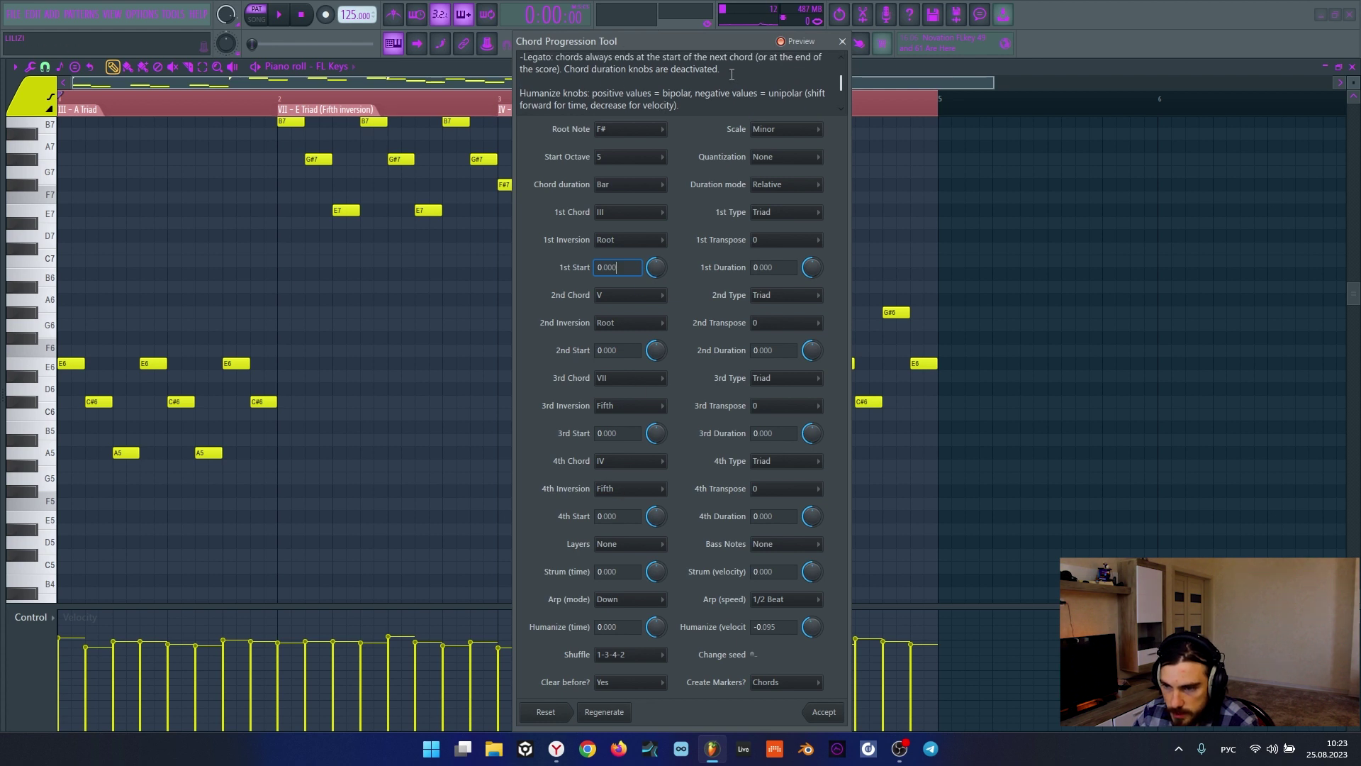
pyautogui.scroll(5, 732, 75)
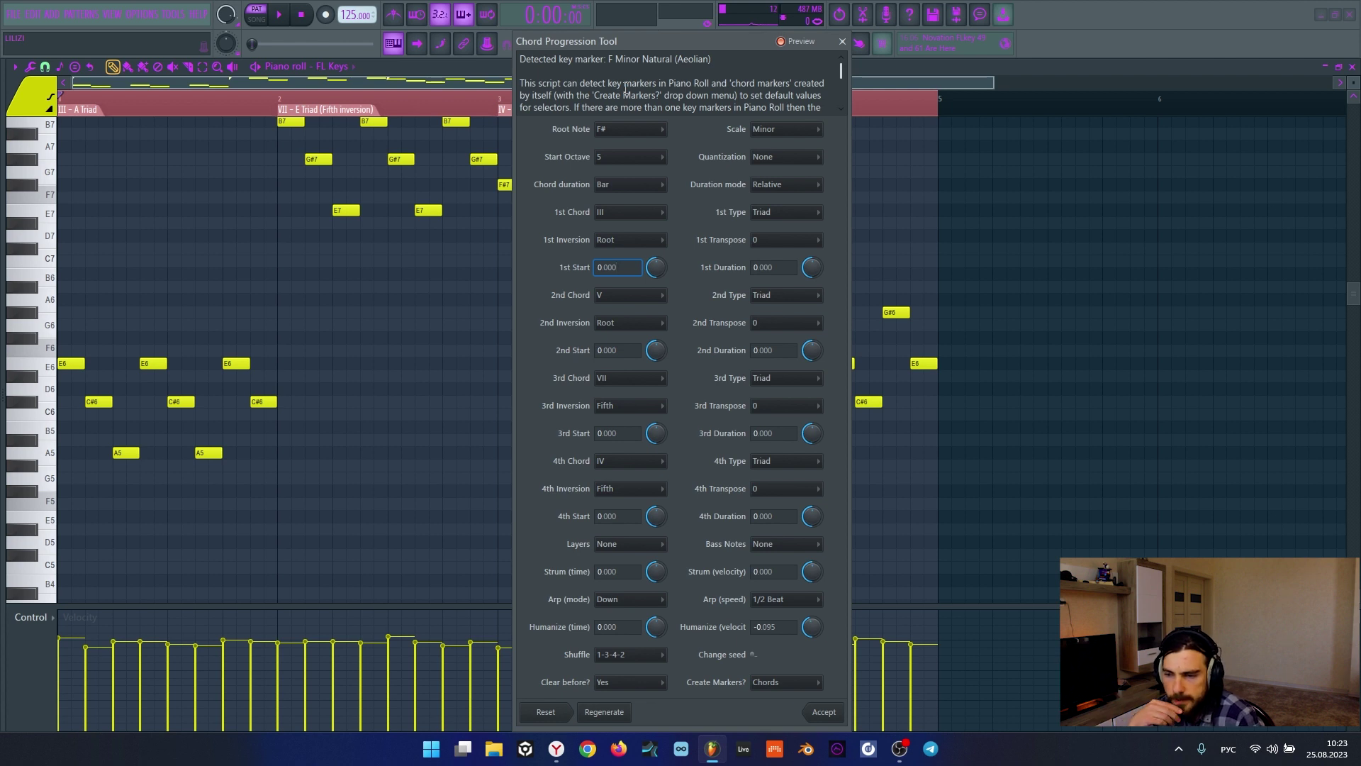
pyautogui.click(618, 130)
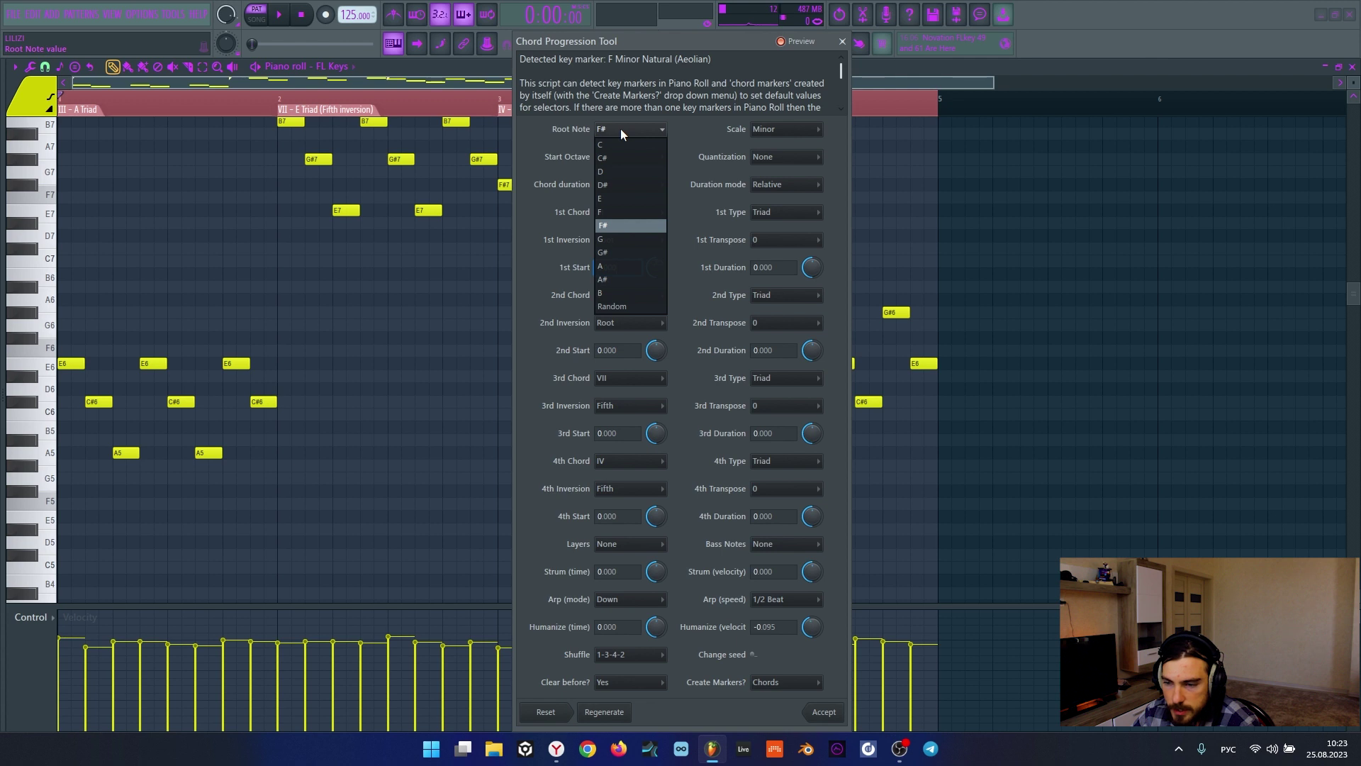
pyautogui.click(697, 155)
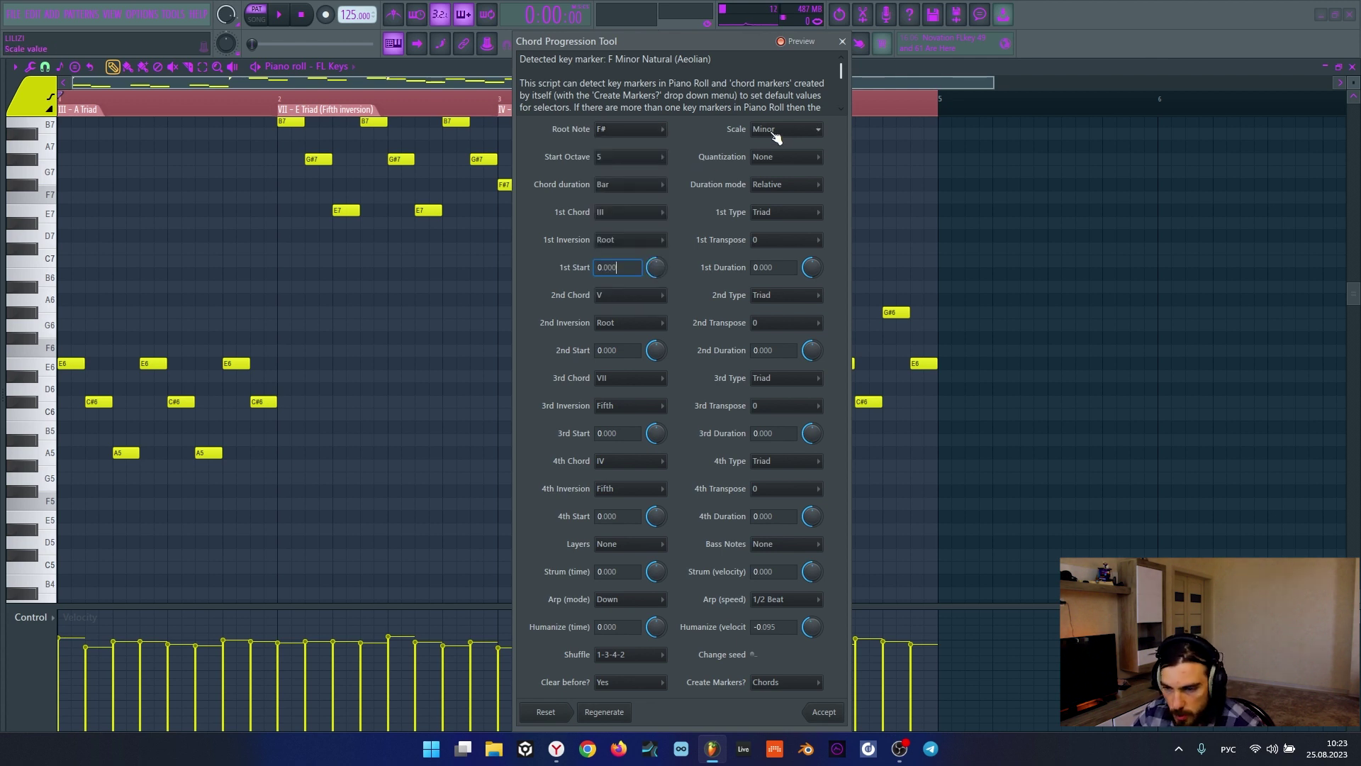
pyautogui.click(625, 130)
pyautogui.click(690, 134)
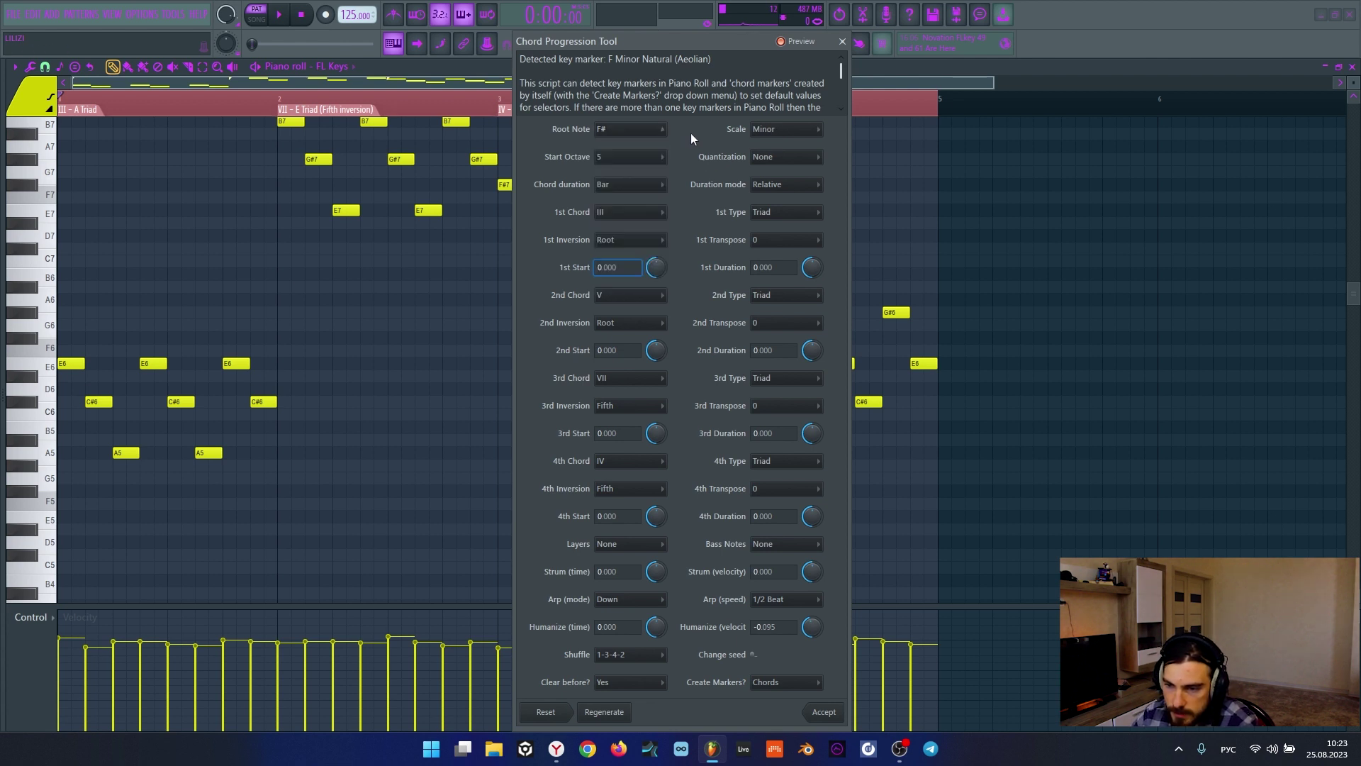
# Step: Set the Chord Progression Tool's Root Note to F and its Start Octave to 4
pyautogui.click(618, 130)
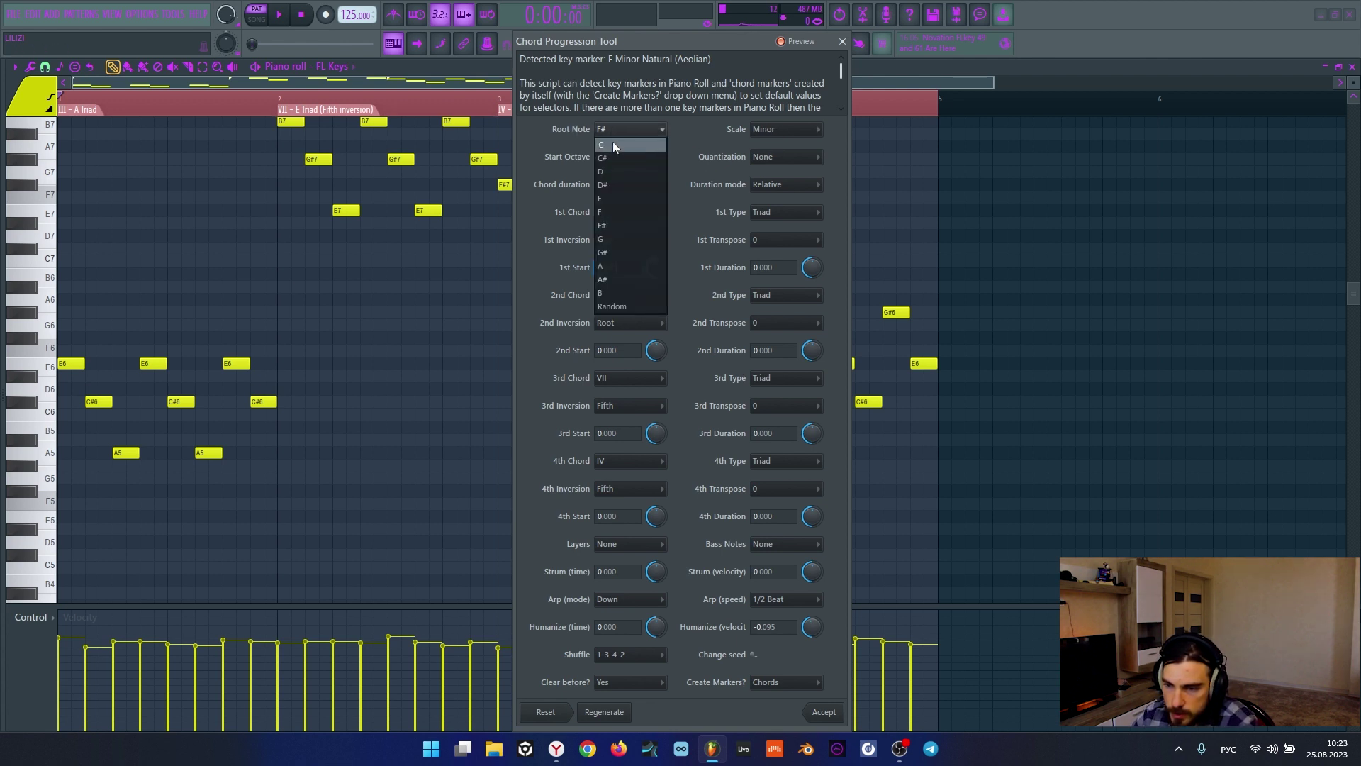
pyautogui.click(611, 212)
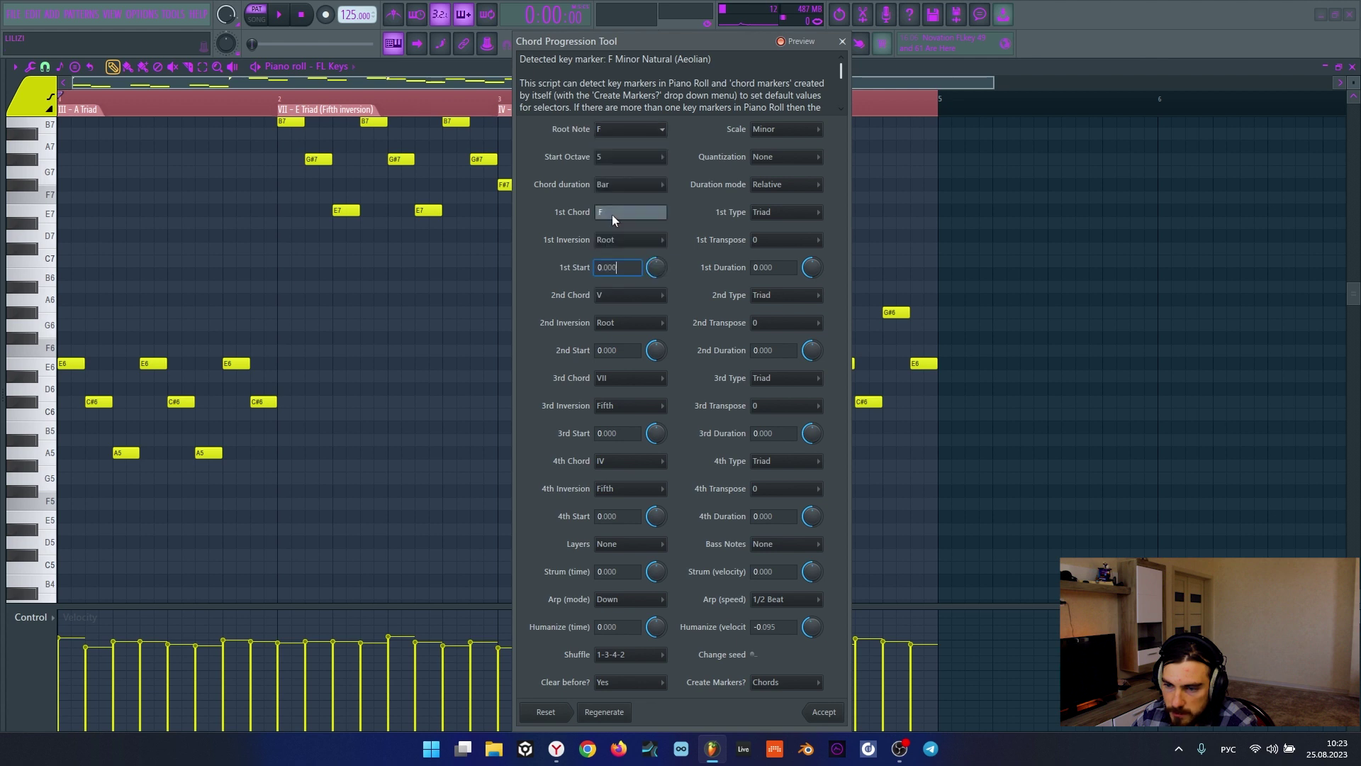
pyautogui.click(624, 157)
pyautogui.click(623, 157)
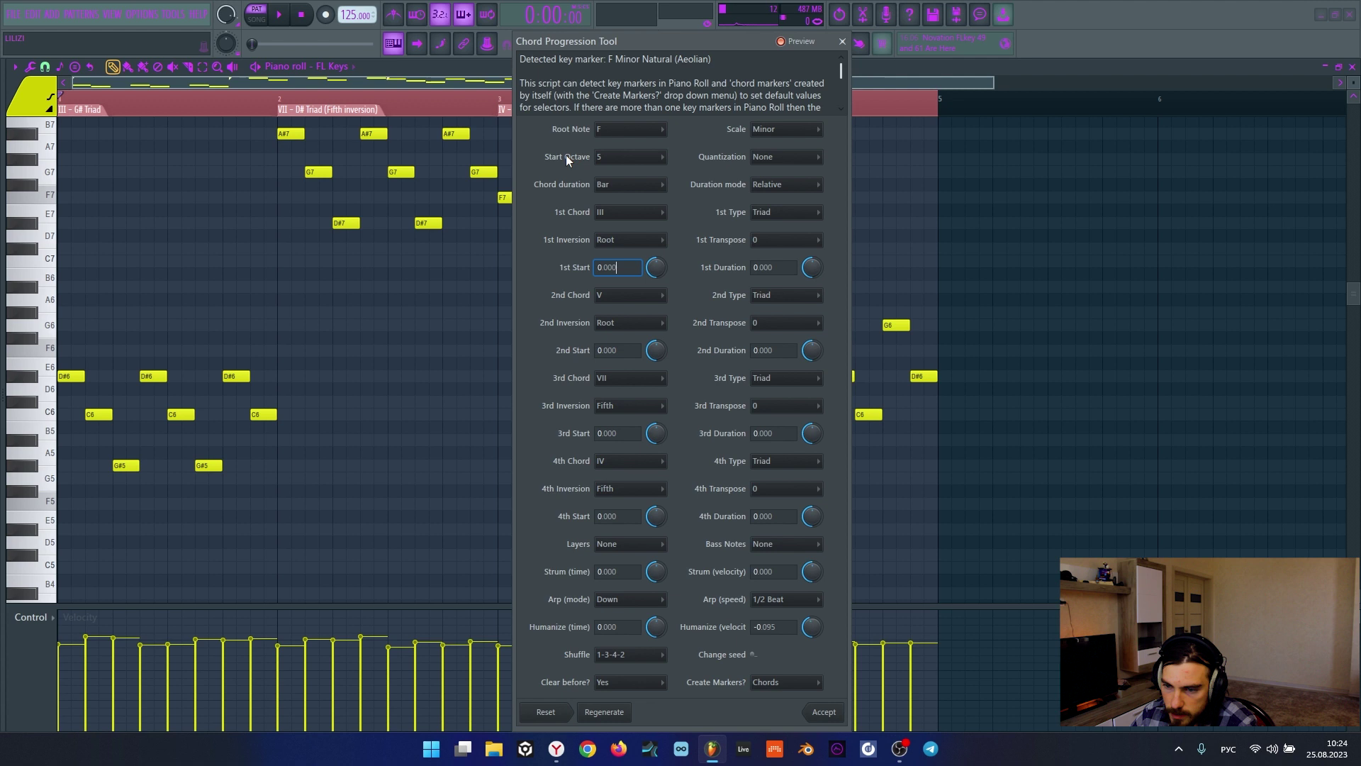
pyautogui.click(615, 157)
pyautogui.click(604, 225)
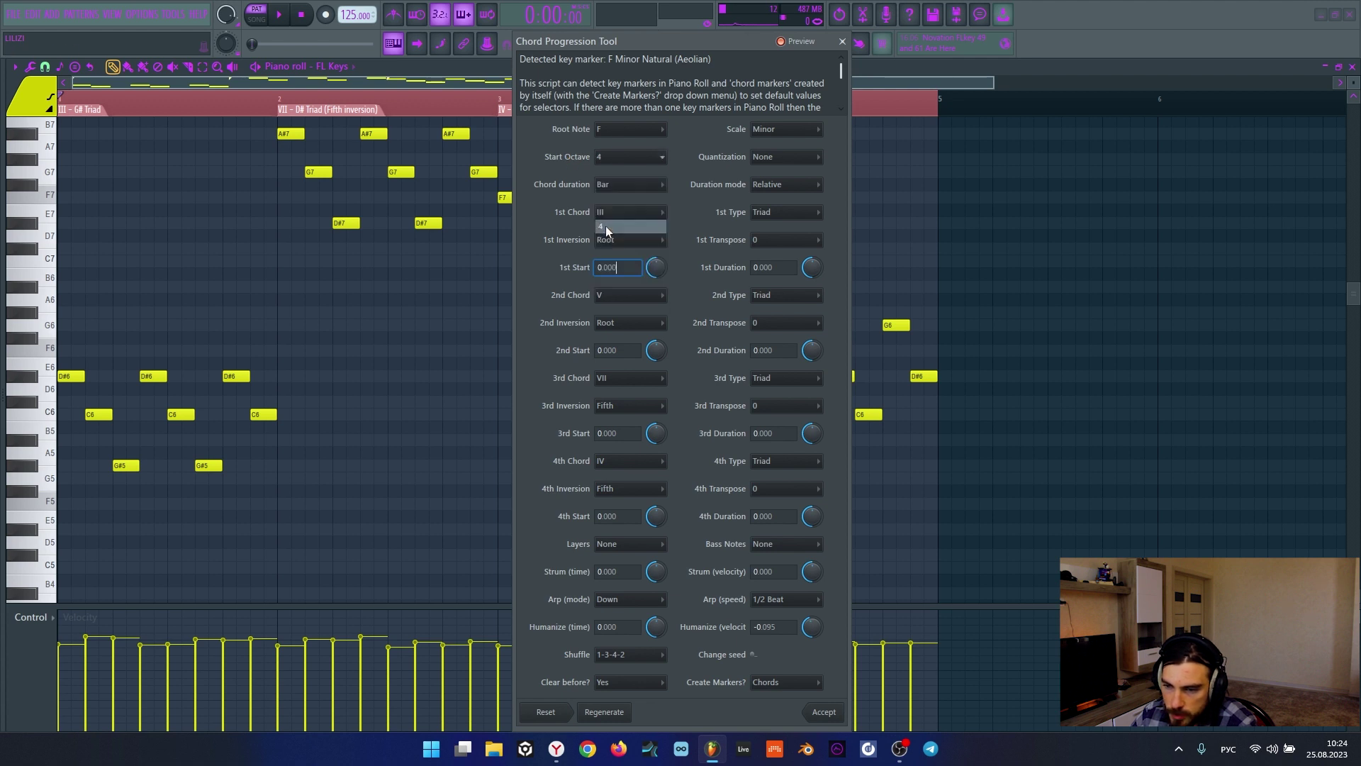
# Step: Set Shuffle to 1-2-3-4 (Off), Clear before? to Only Notes, and turn the Arp mode off
pyautogui.click(625, 654)
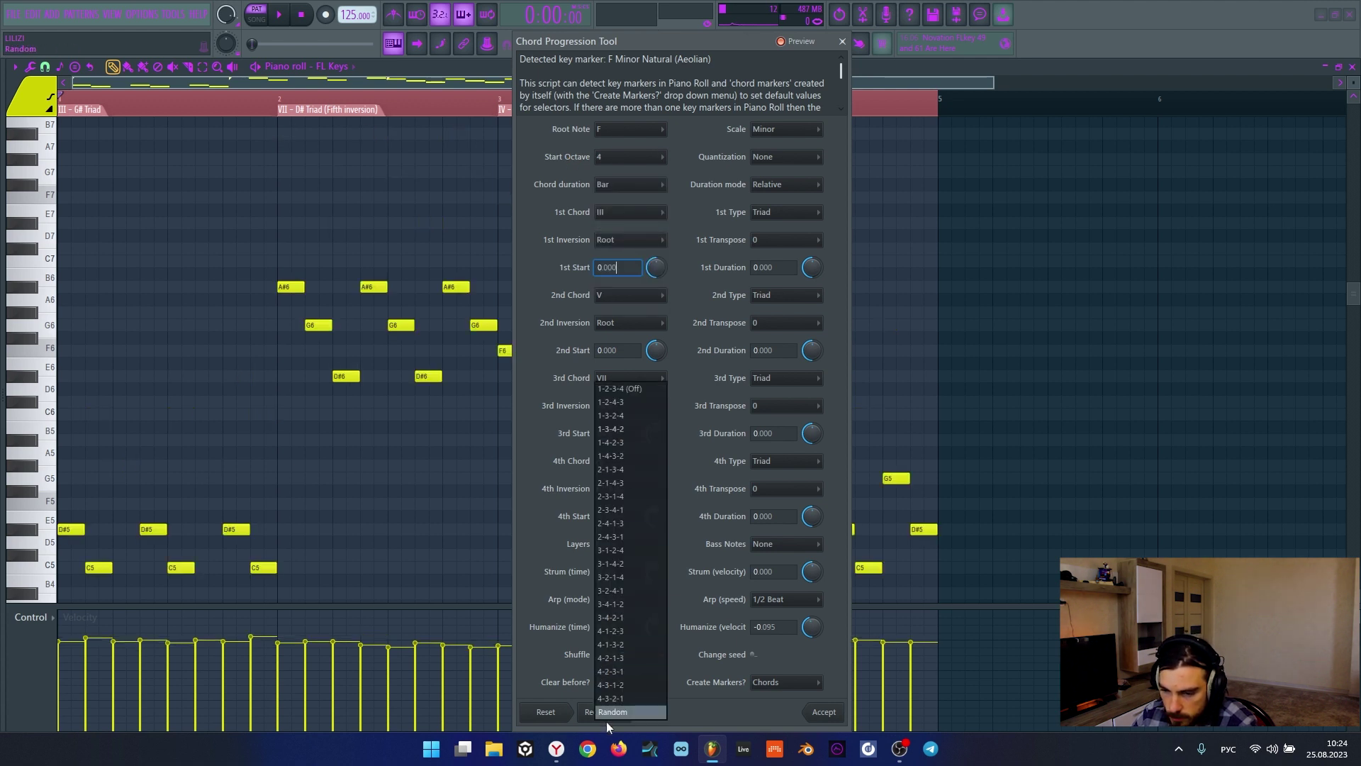
pyautogui.click(673, 687)
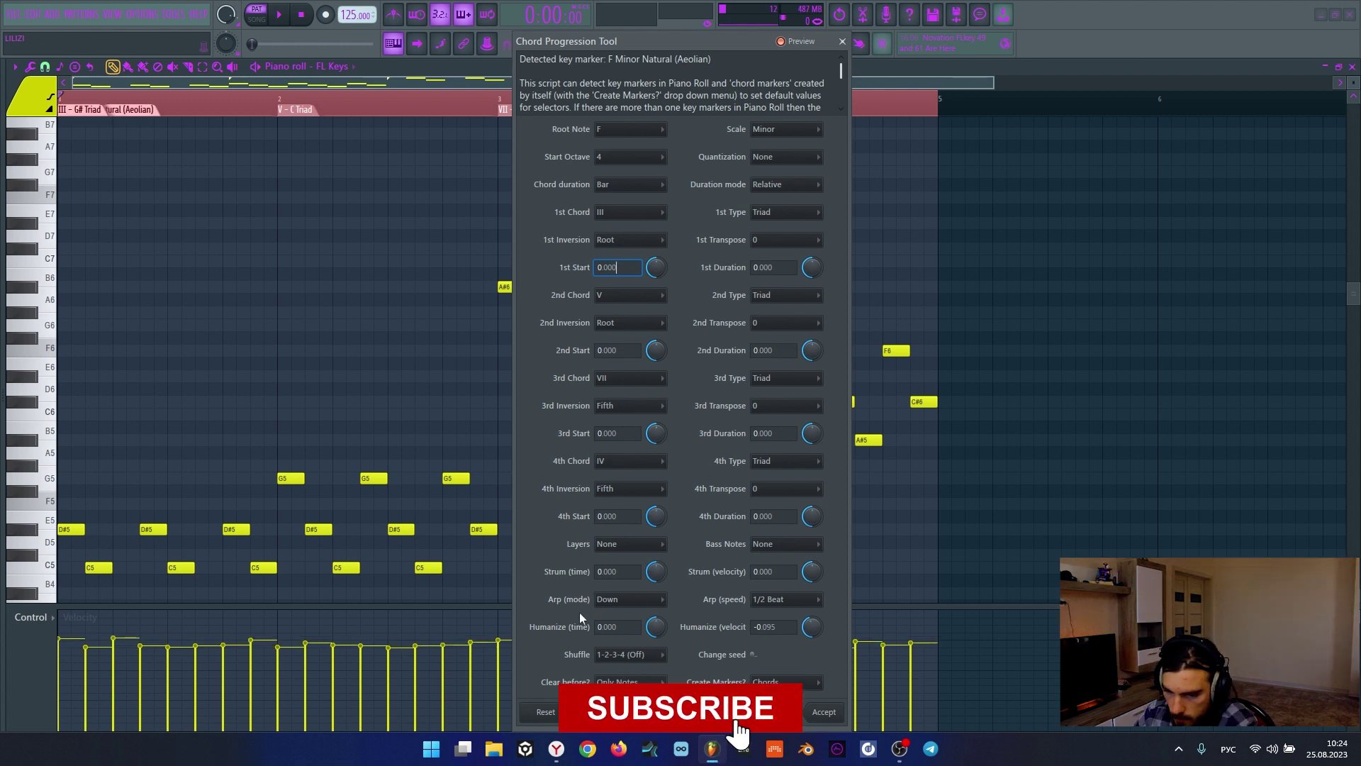
pyautogui.click(620, 600)
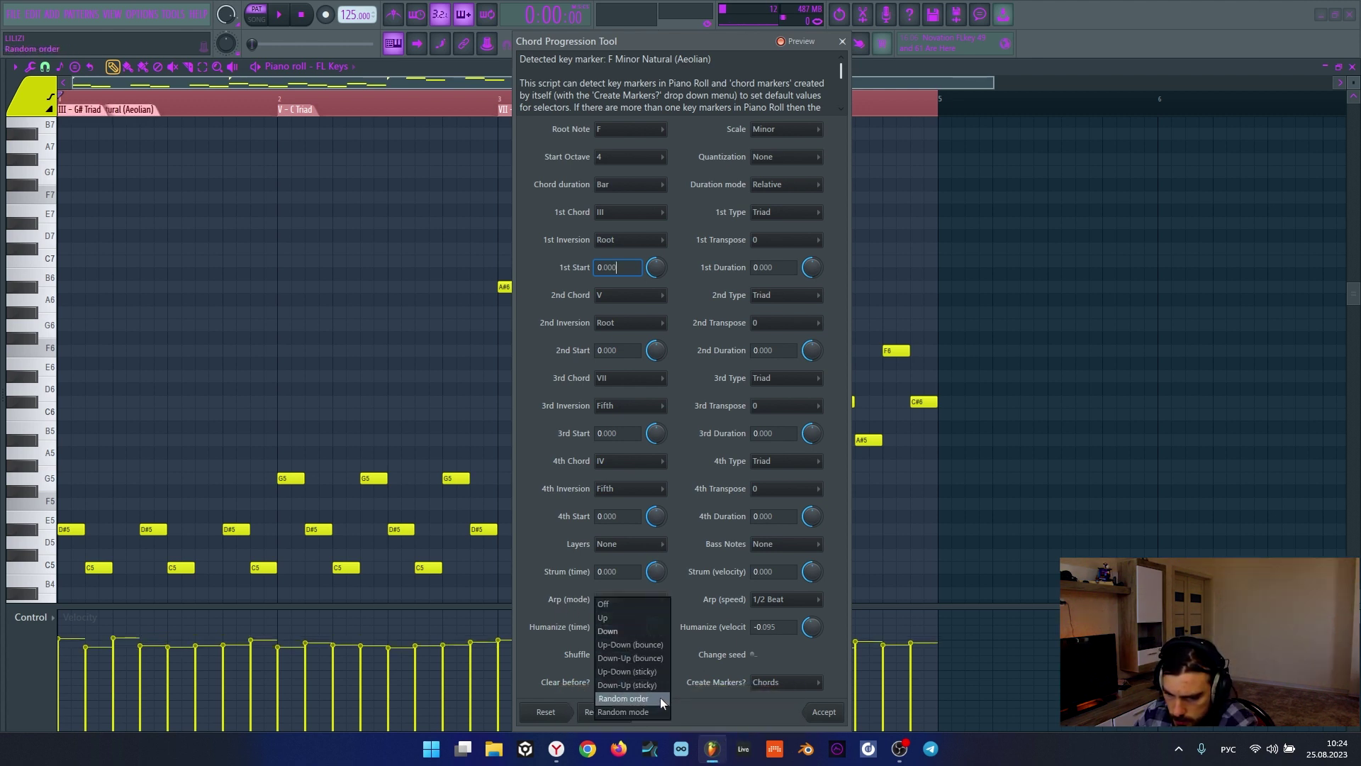
pyautogui.click(624, 603)
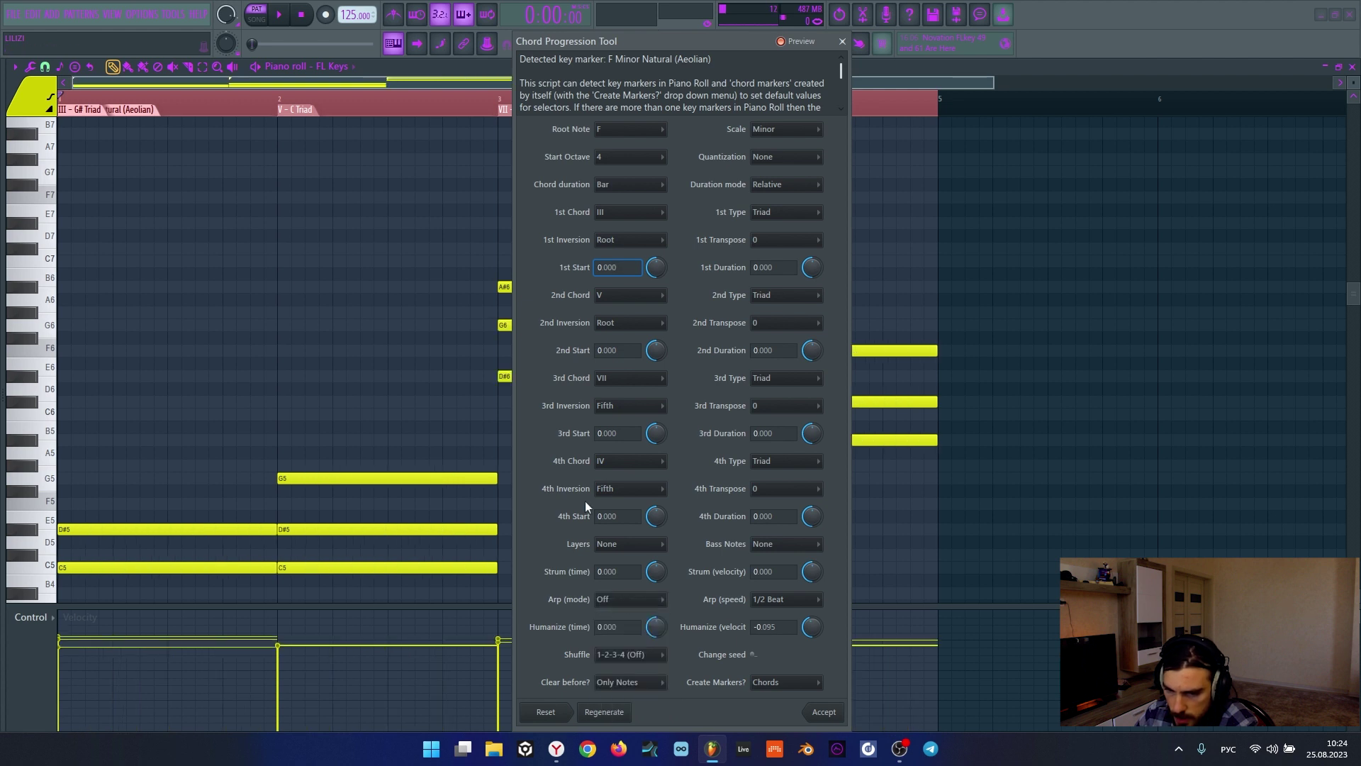
# Step: Move the Chord Progression Tool dialog aside to uncover the generated chords, and check the Chord duration options
pyautogui.moveTo(641, 63)
pyautogui.mouseDown()
pyautogui.moveTo(1200, 52)
pyautogui.moveTo(1037, 51)
pyautogui.mouseUp()
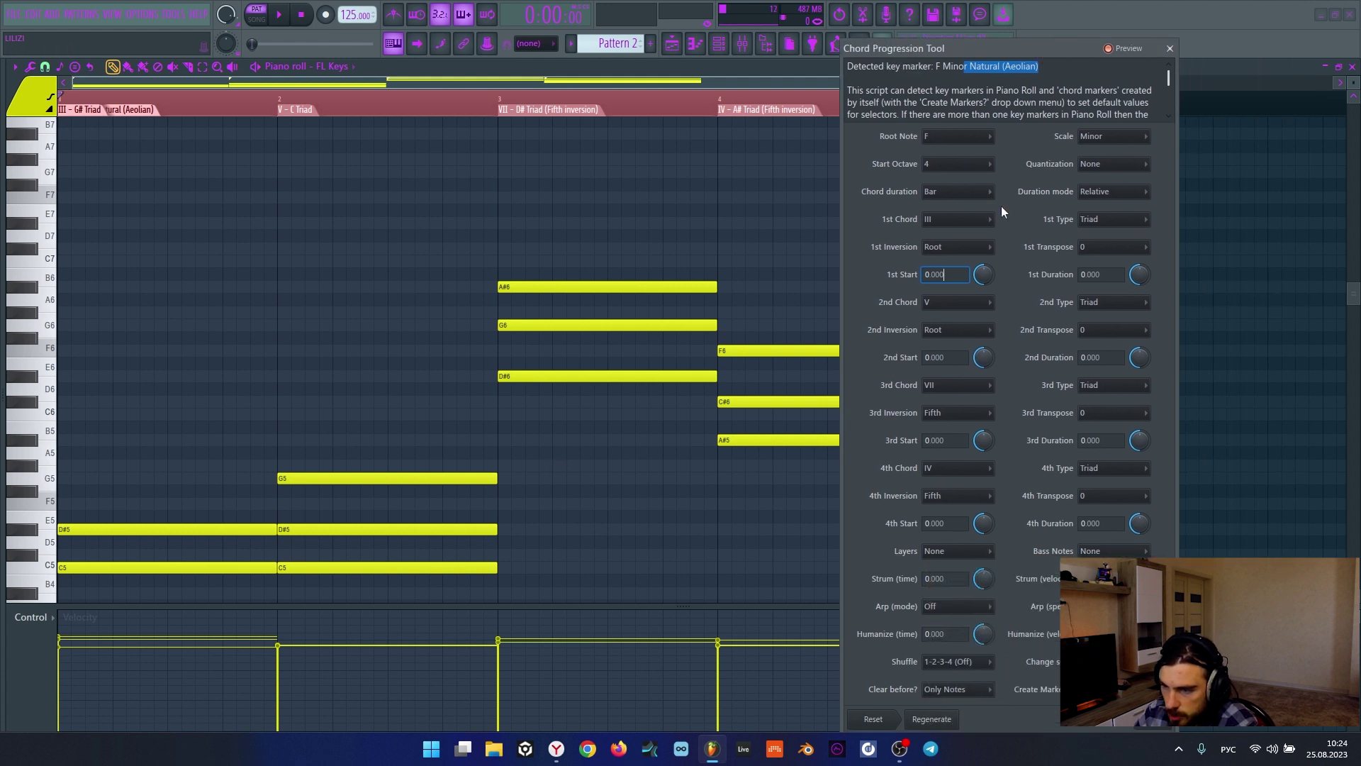
pyautogui.click(959, 193)
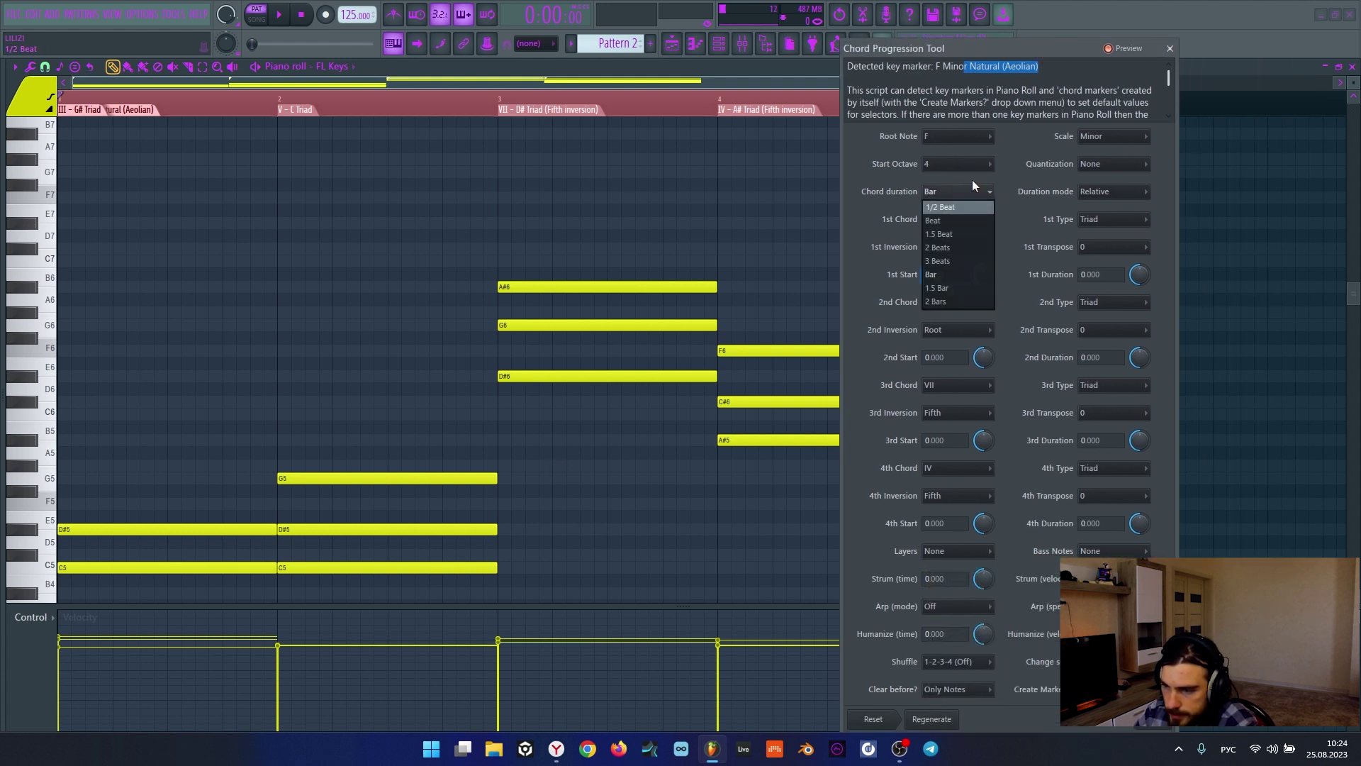
pyautogui.click(1003, 174)
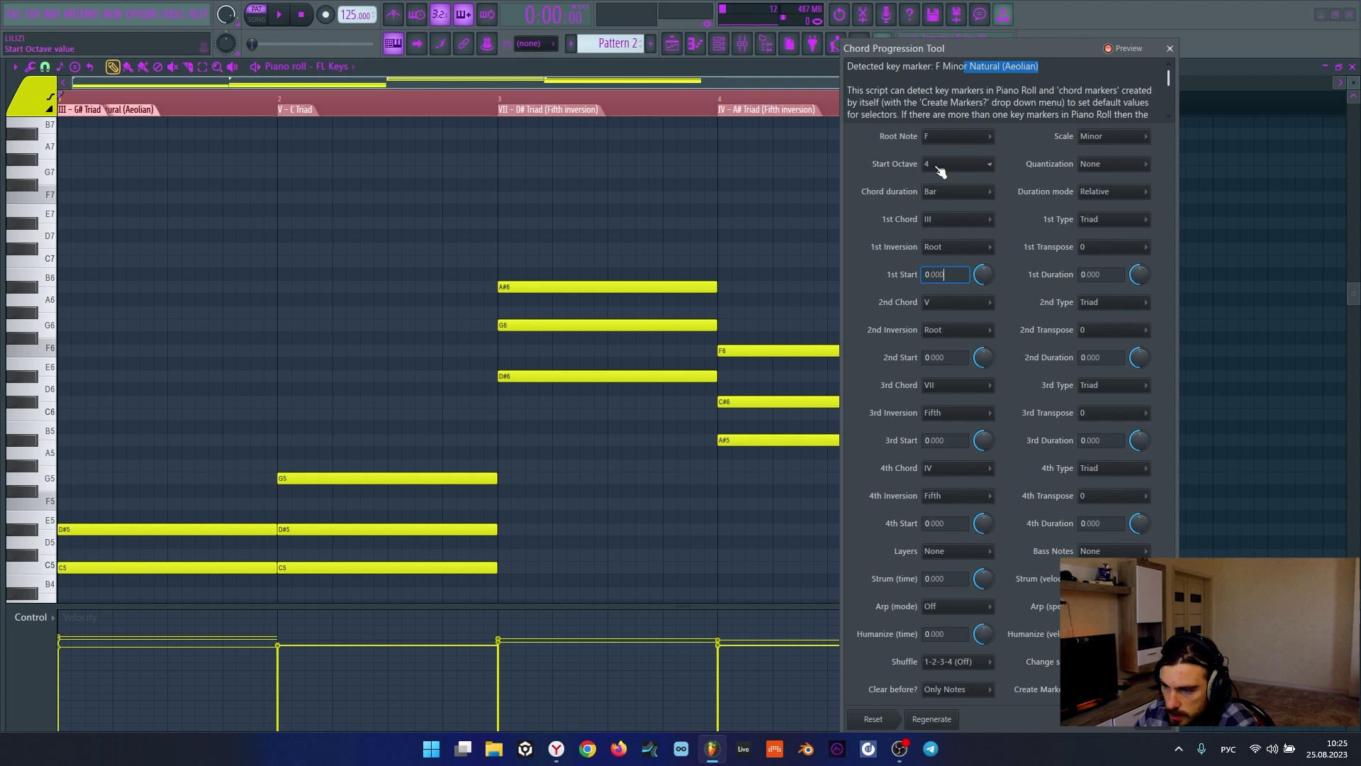
# Step: Try IV and V as the 1st Chord, then return it to III
pyautogui.click(937, 220)
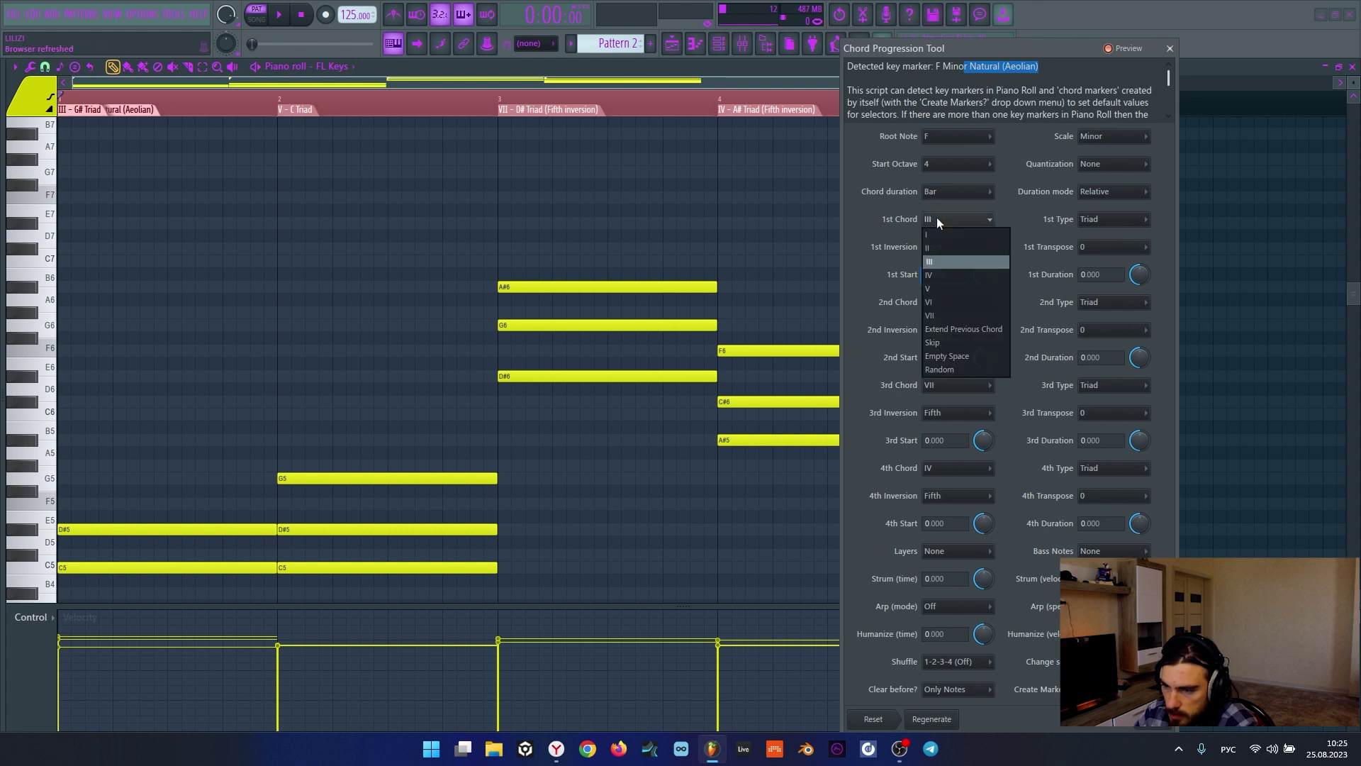
pyautogui.click(935, 276)
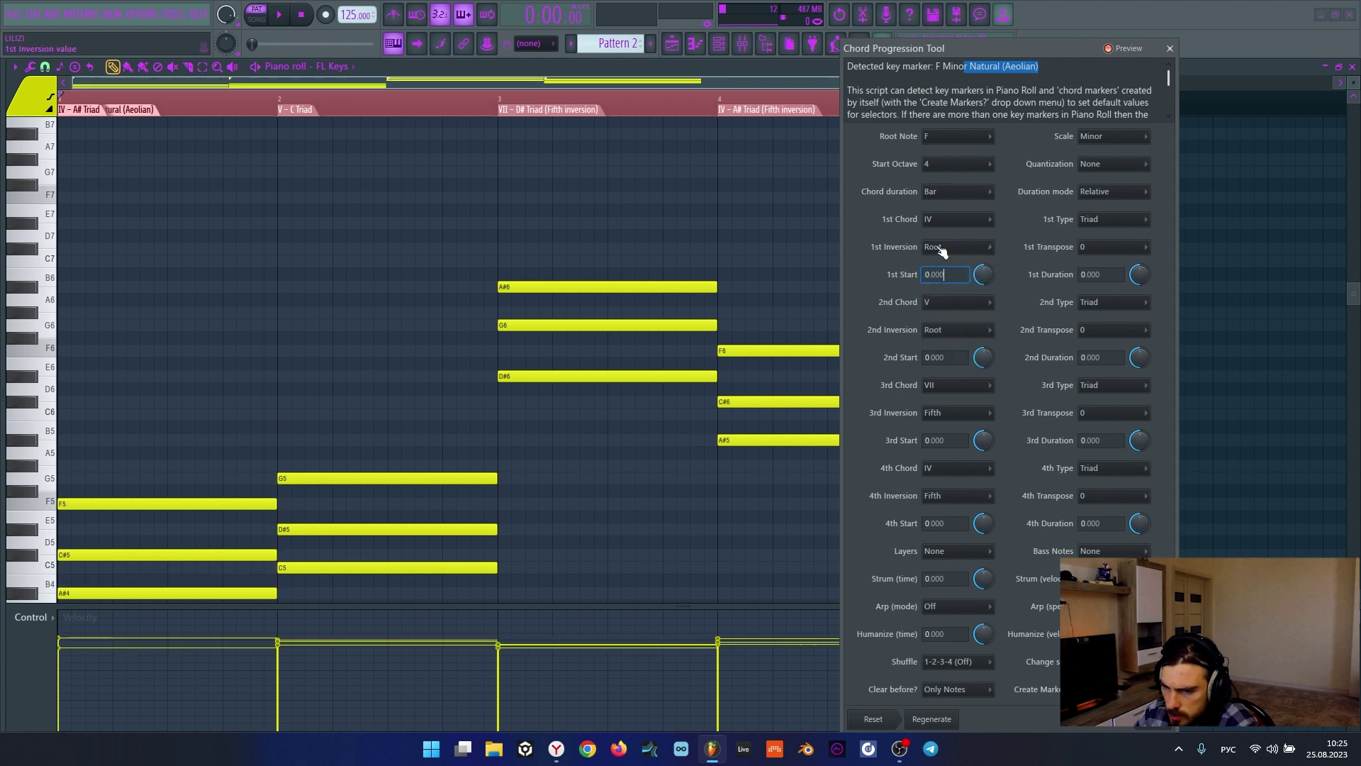
pyautogui.click(951, 218)
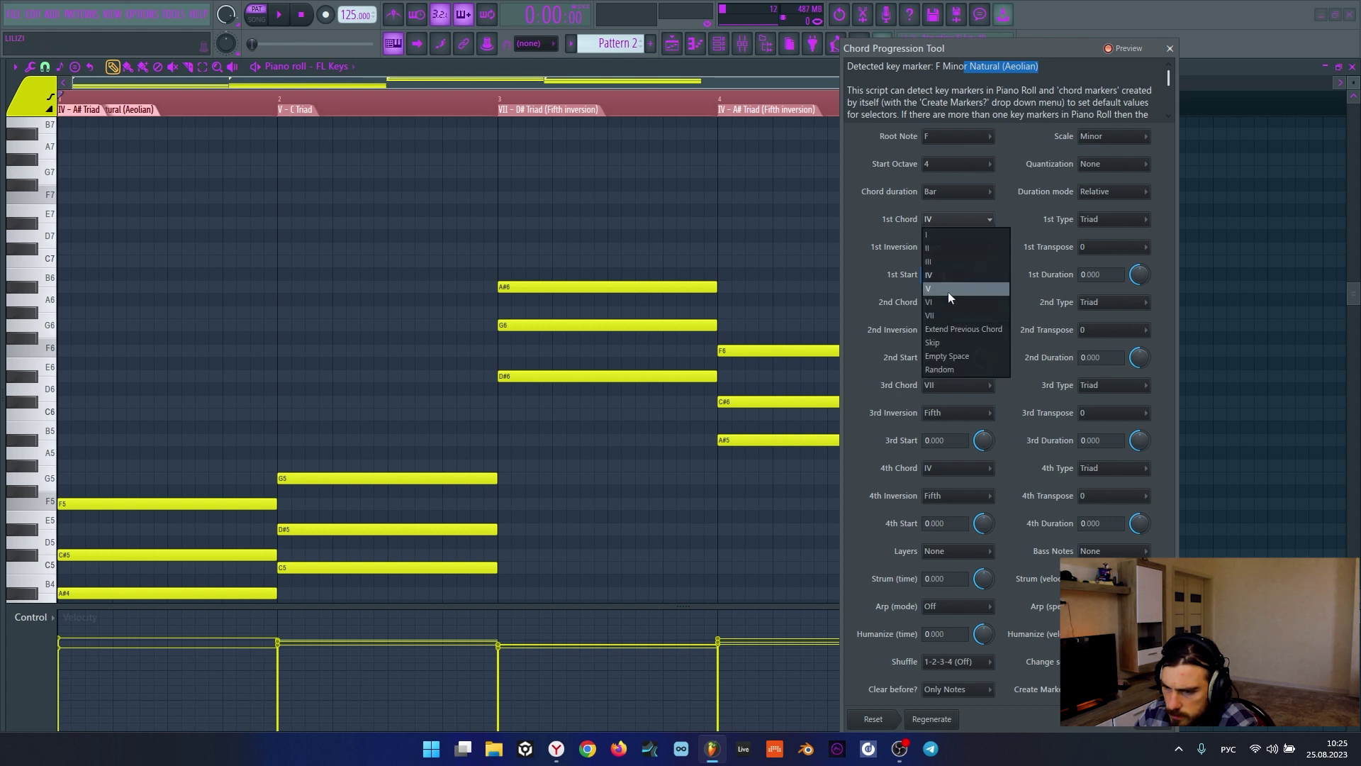
pyautogui.click(947, 291)
pyautogui.click(945, 221)
pyautogui.click(939, 262)
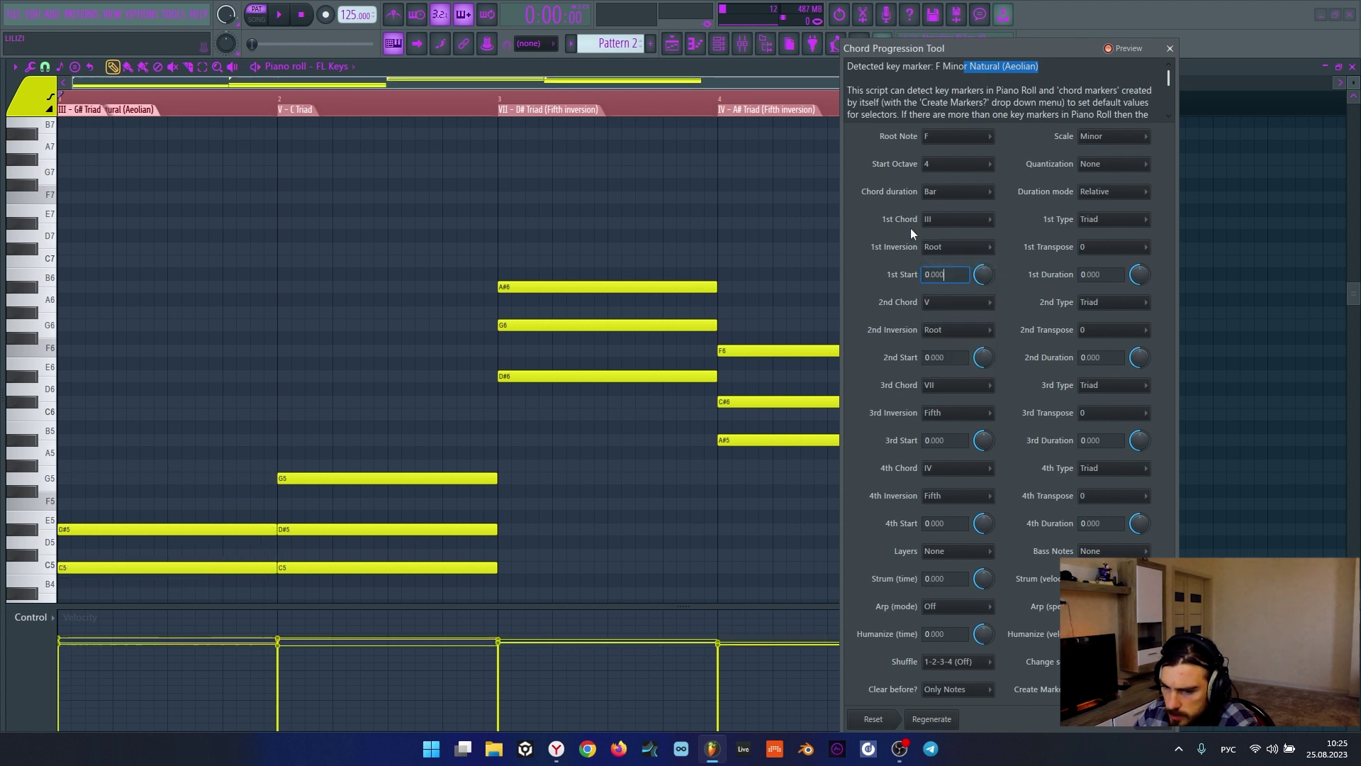
# Step: Set the 1st Chord to I and the 2nd Chord to III
pyautogui.click(928, 218)
pyautogui.click(934, 229)
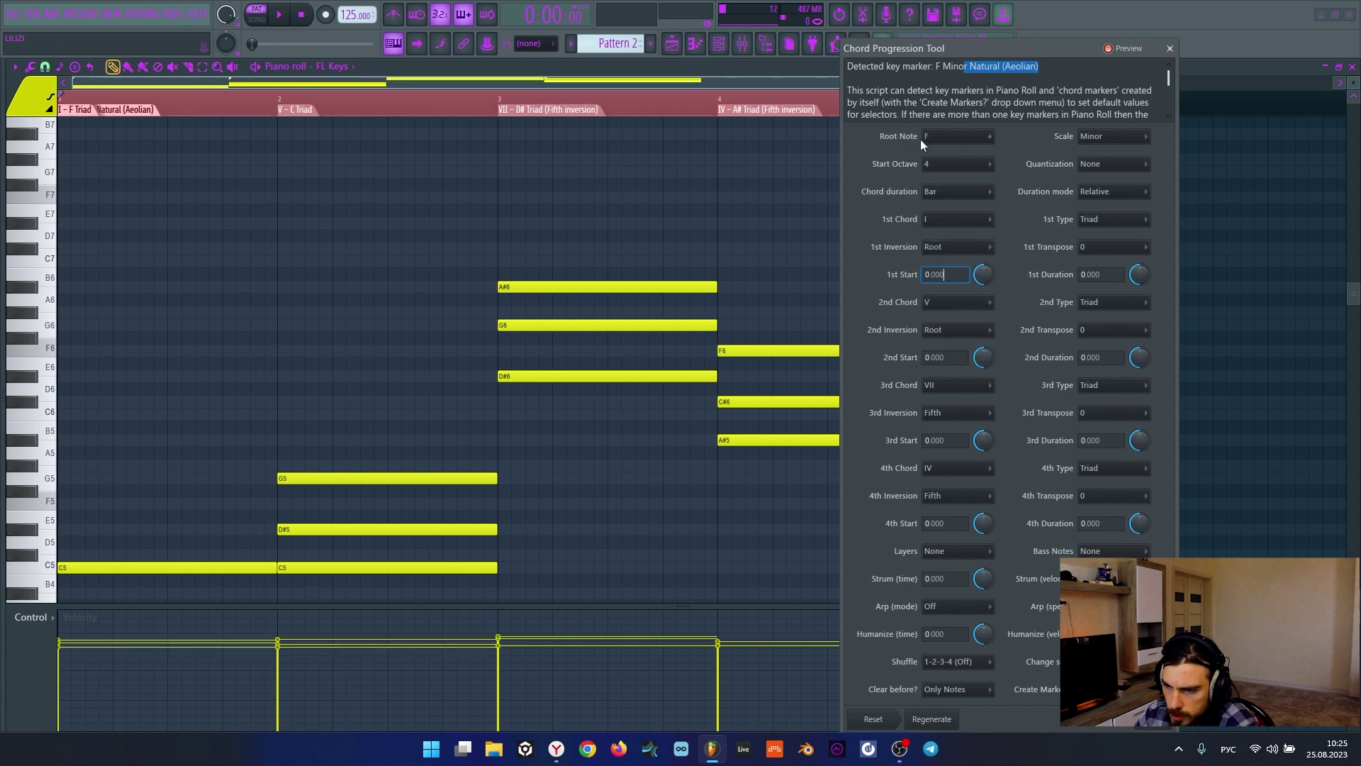
pyautogui.click(959, 301)
pyautogui.click(956, 300)
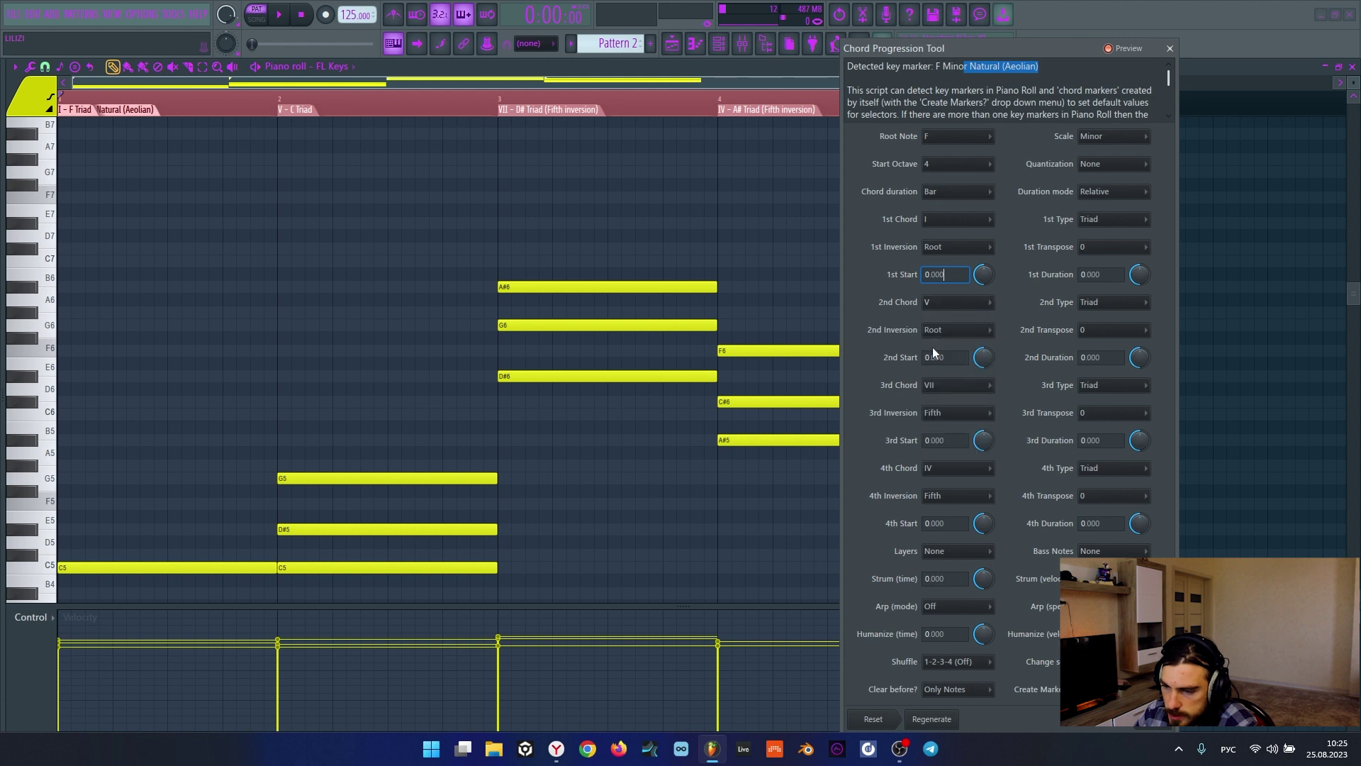
pyautogui.click(937, 304)
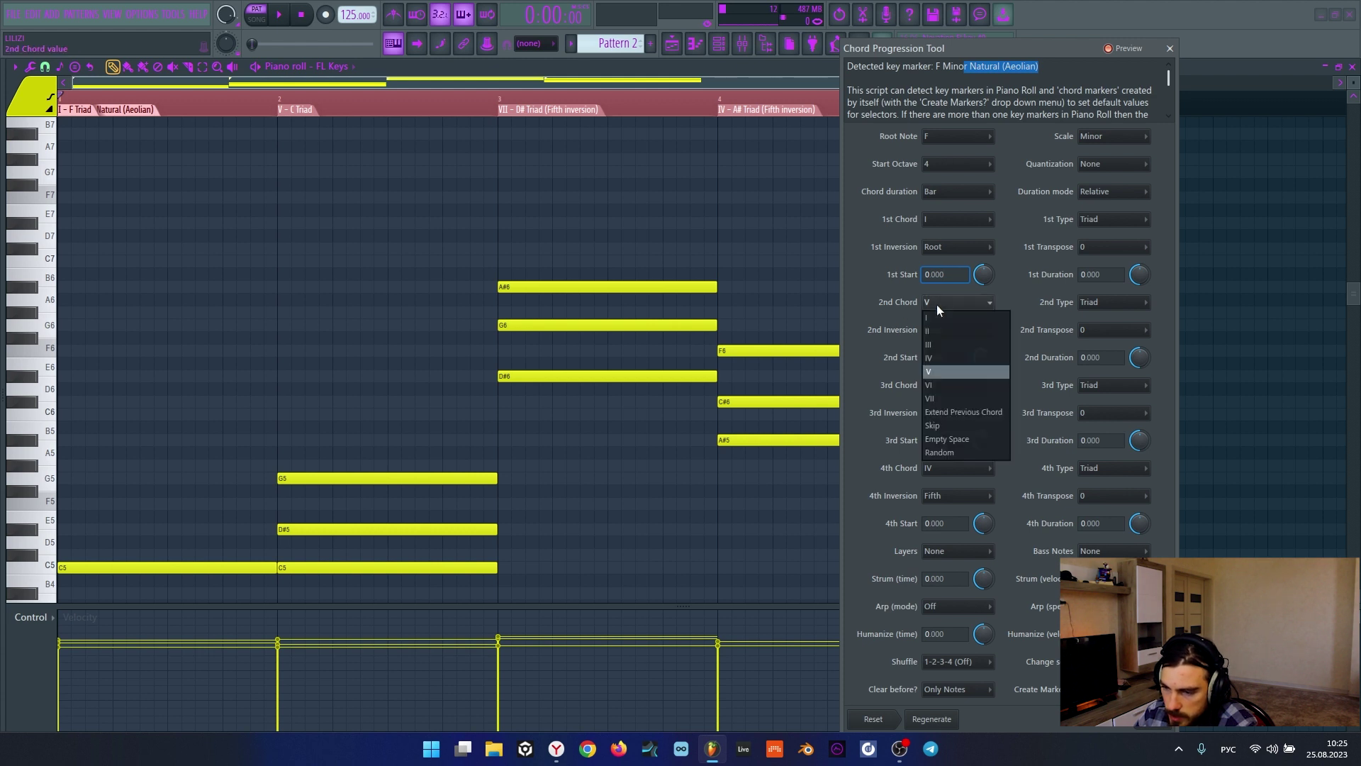
pyautogui.click(938, 343)
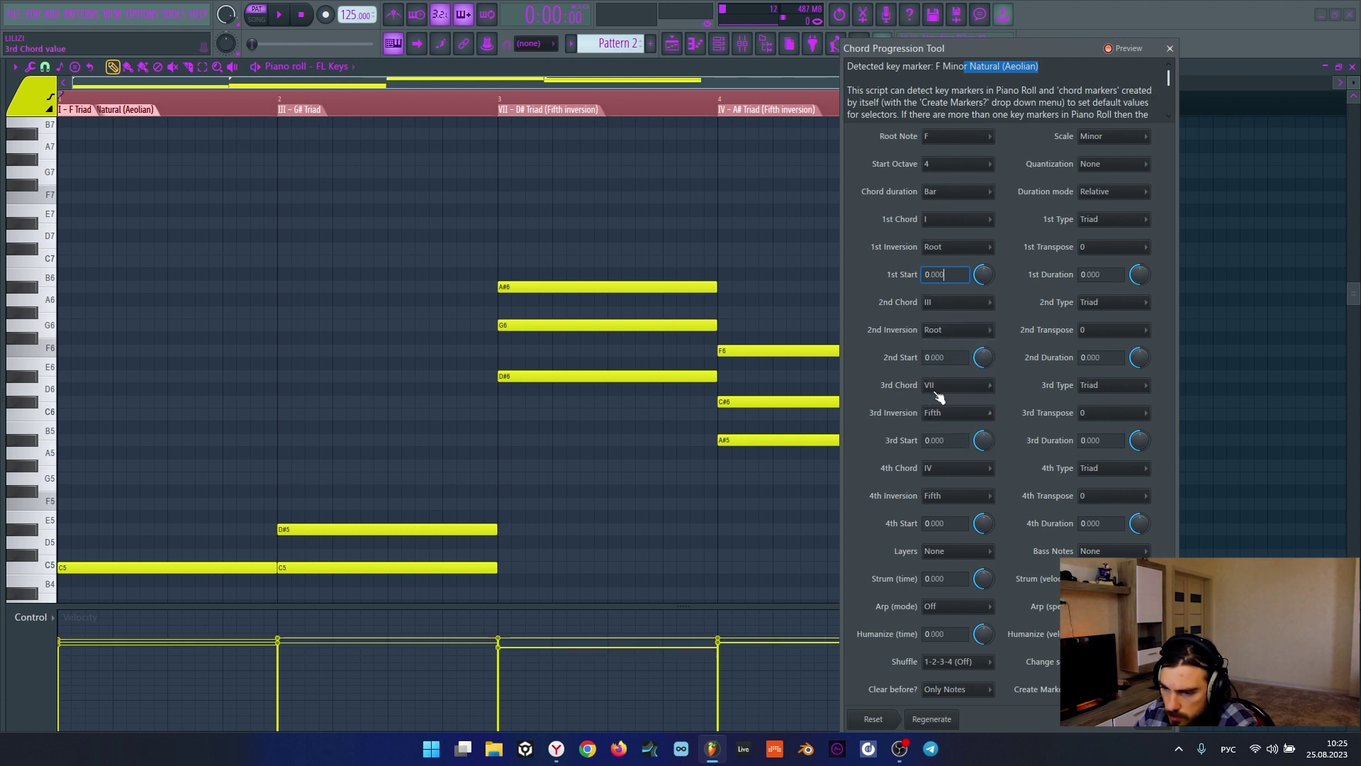
# Step: Set the 3rd Chord to IV and the 4th Chord to VI, and accept the progression
pyautogui.click(936, 386)
pyautogui.click(938, 441)
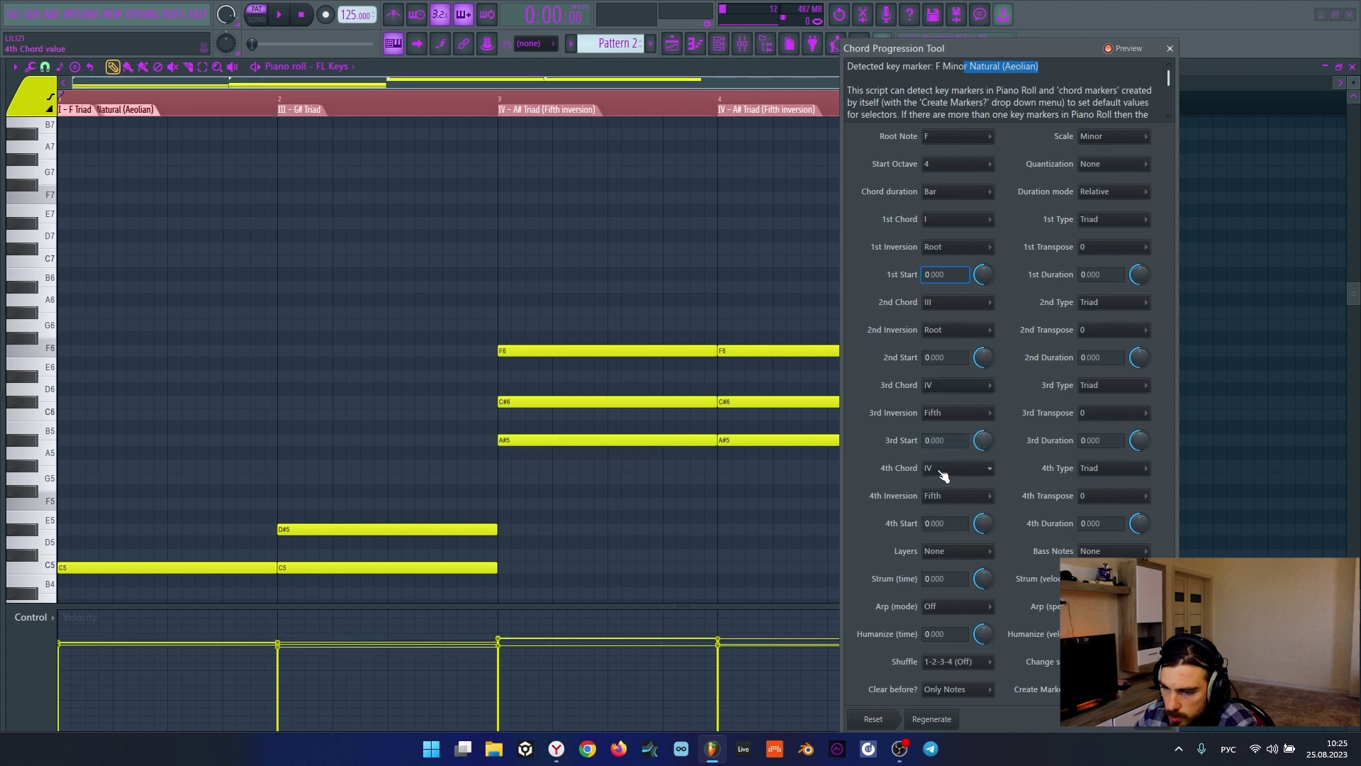
pyautogui.click(944, 469)
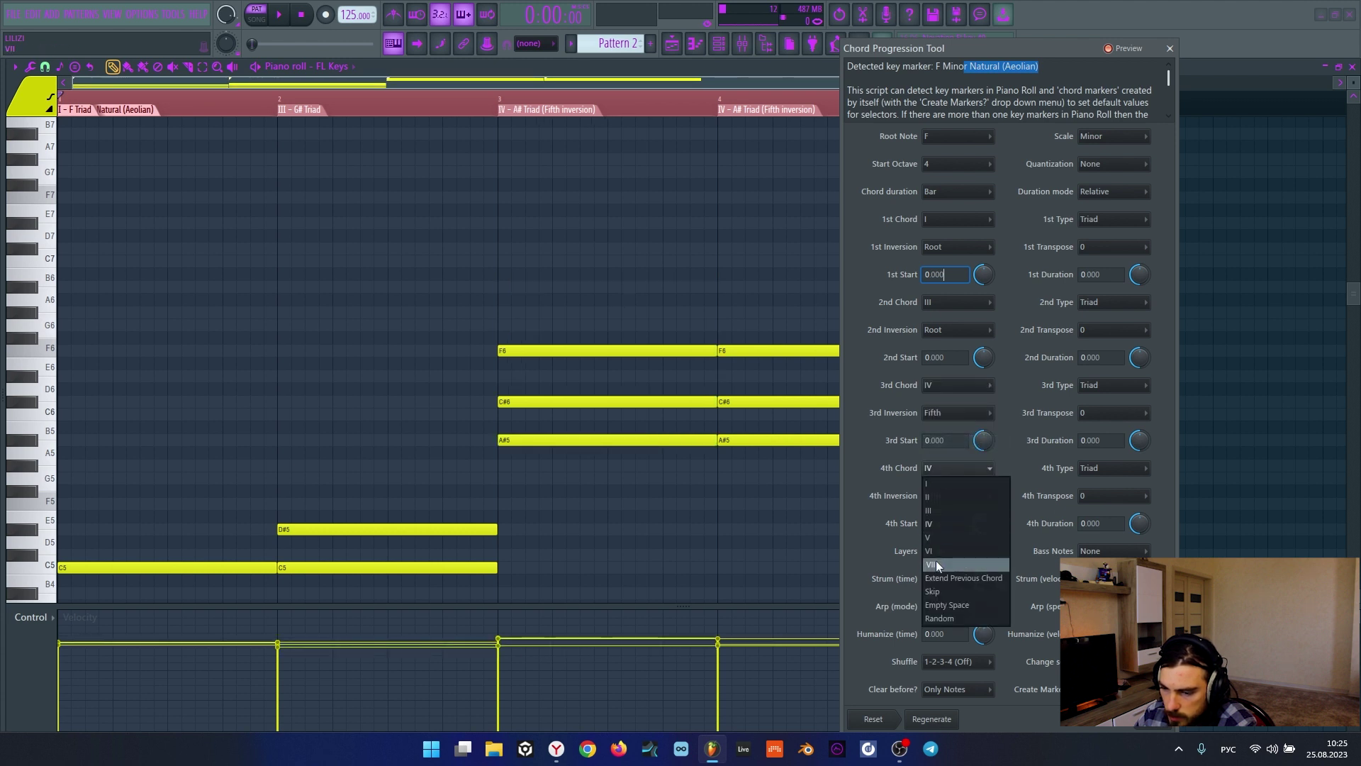
pyautogui.click(936, 551)
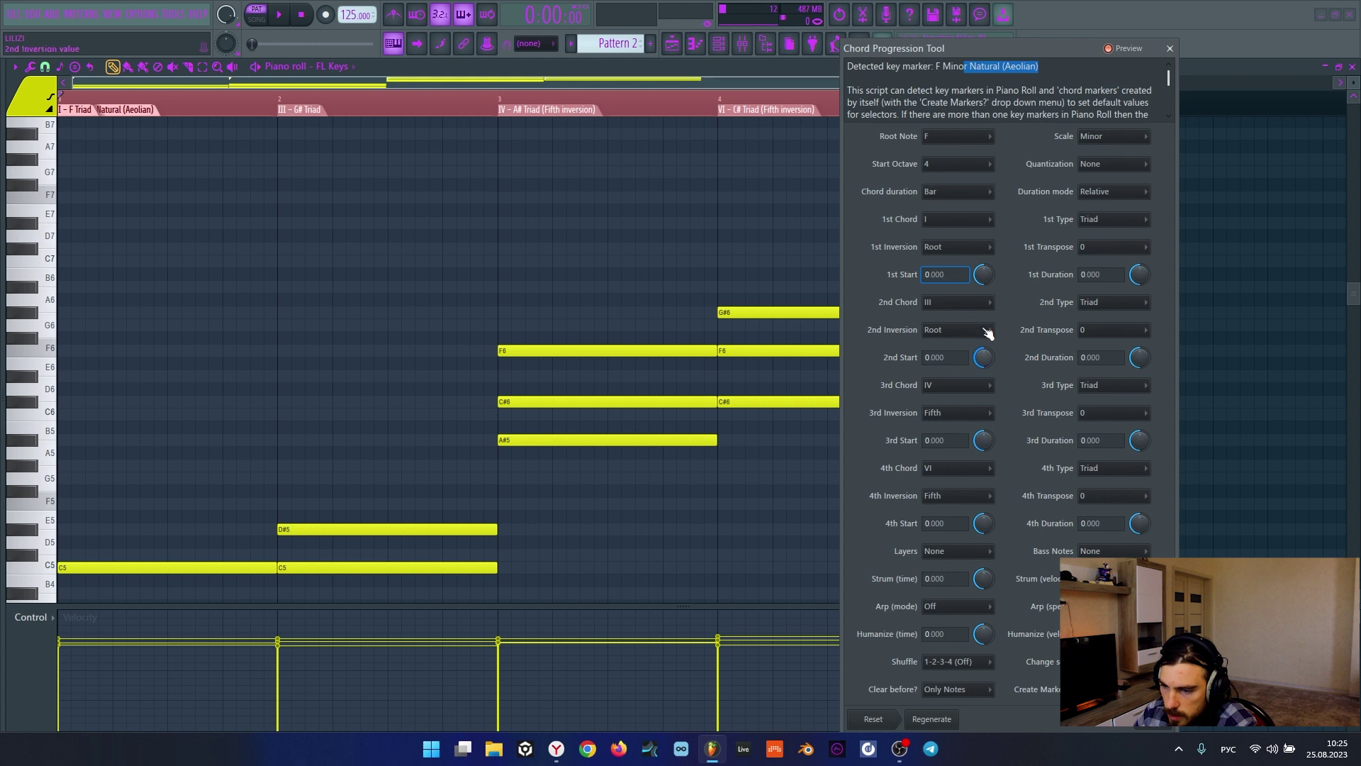
pyautogui.click(1143, 729)
# Step: Examine the generated four-bar chord progression and its chord markers in the piano roll
pyautogui.scroll(-5, 836, 492)
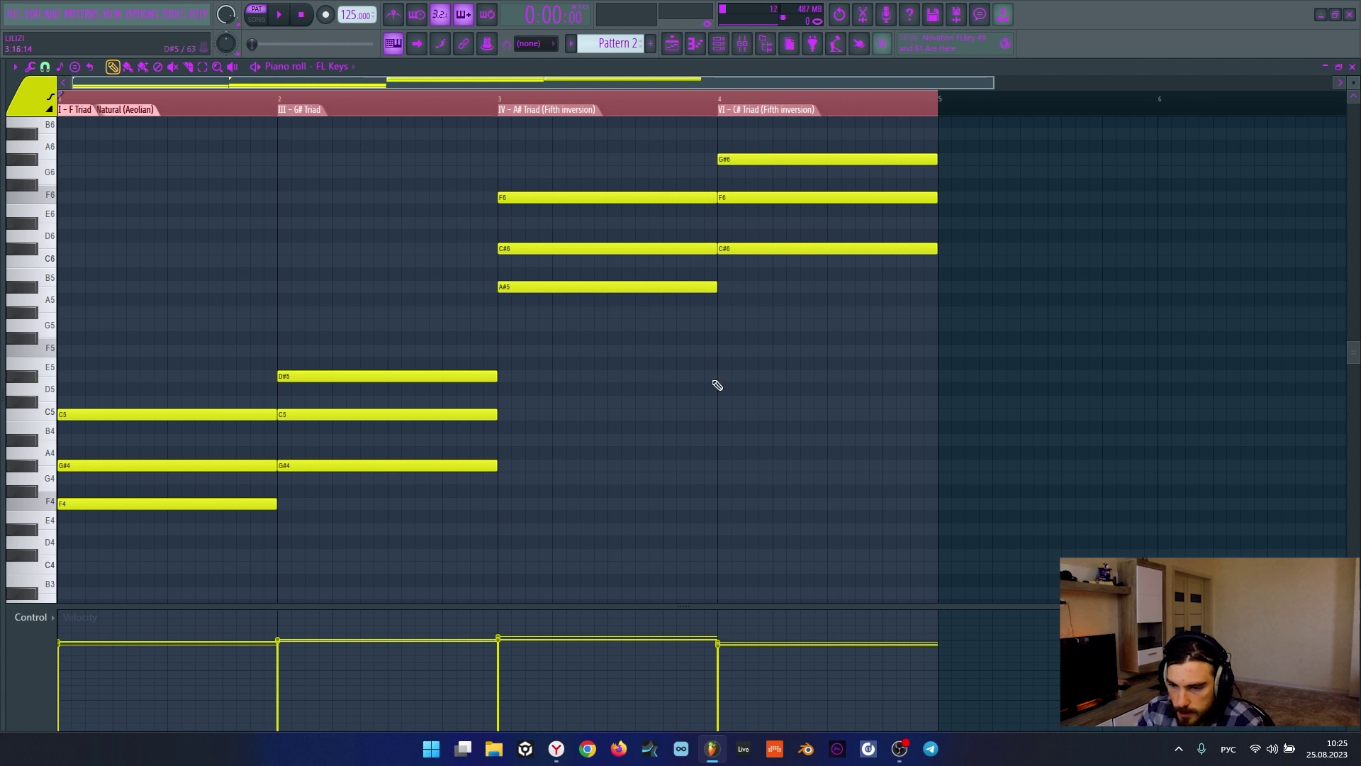
pyautogui.scroll(1, 706, 433)
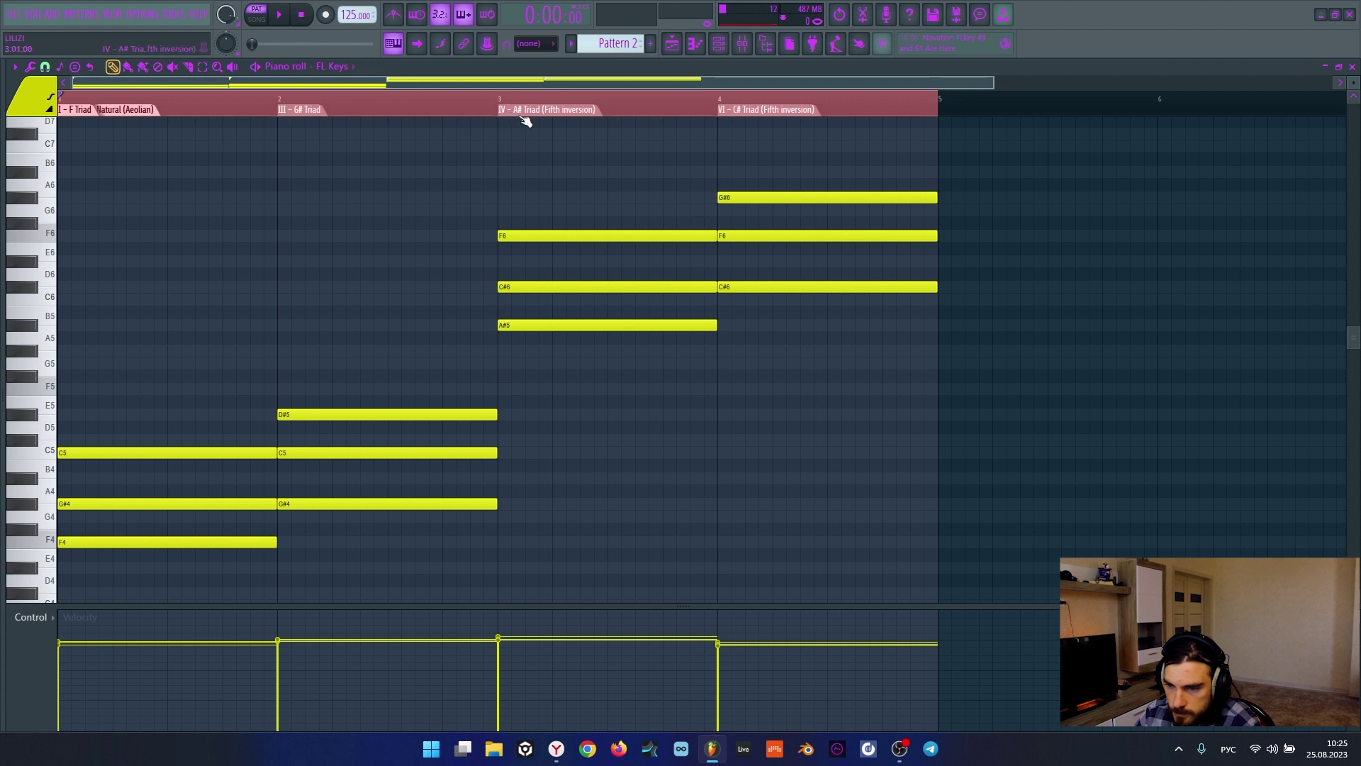
pyautogui.scroll(-1, 968, 201)
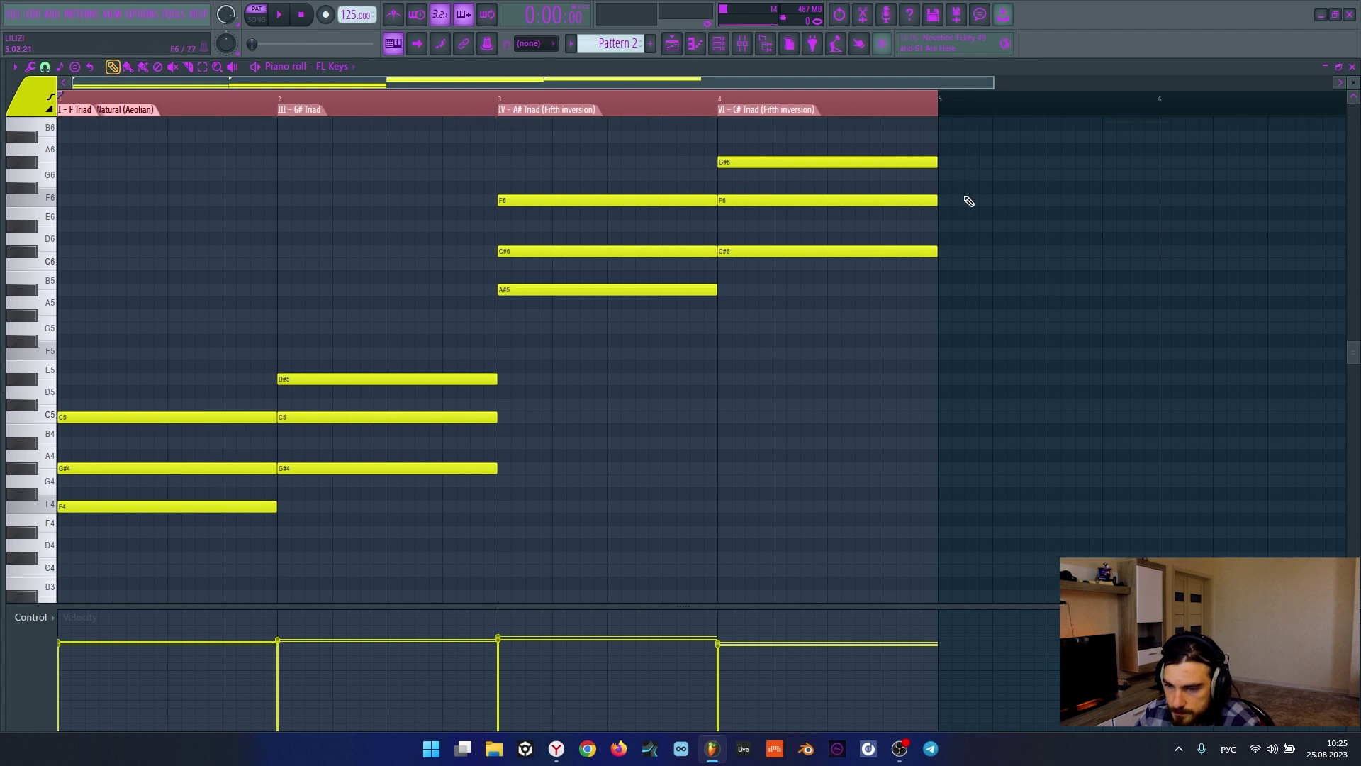
pyautogui.scroll(1, 977, 280)
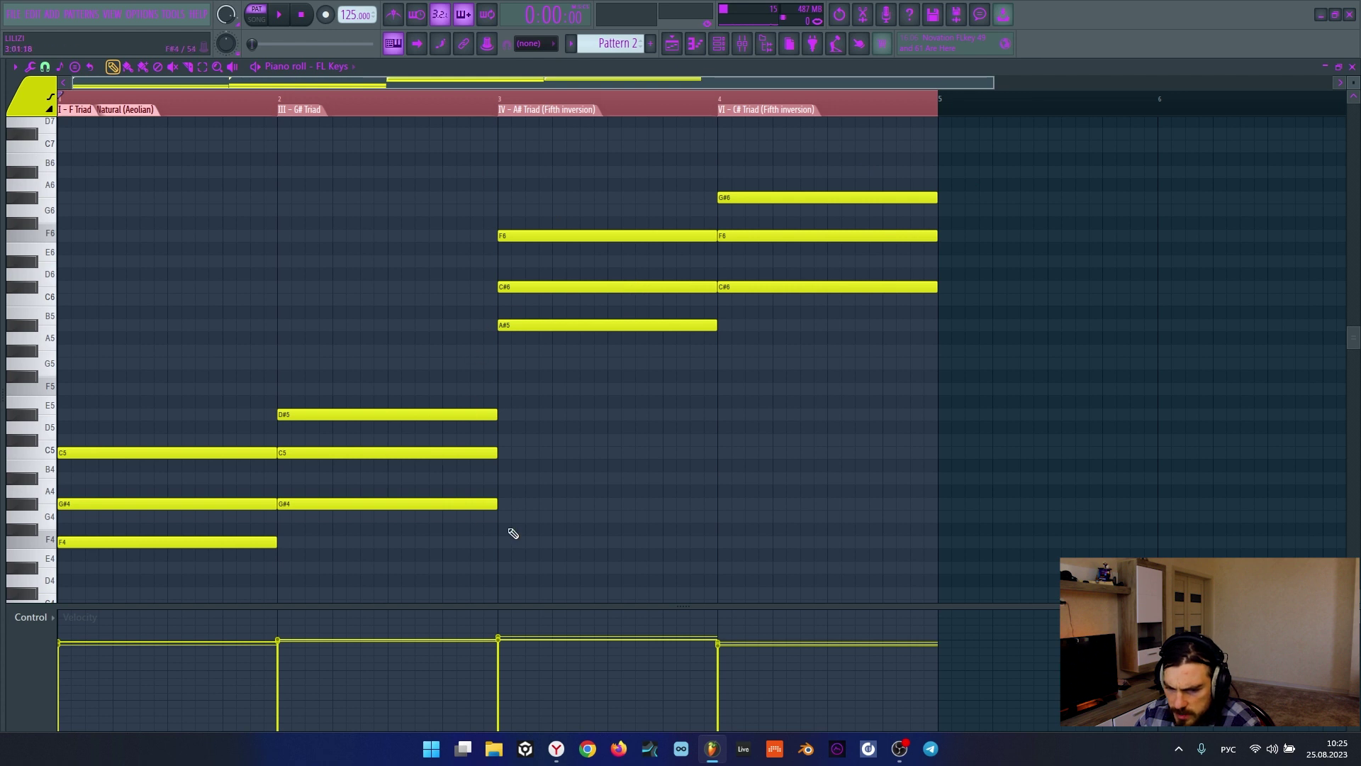
pyautogui.keyDown('ctrl'); pyautogui.scroll(-3, 662, 447); pyautogui.keyUp('ctrl')
pyautogui.scroll(-2, 298, 185)
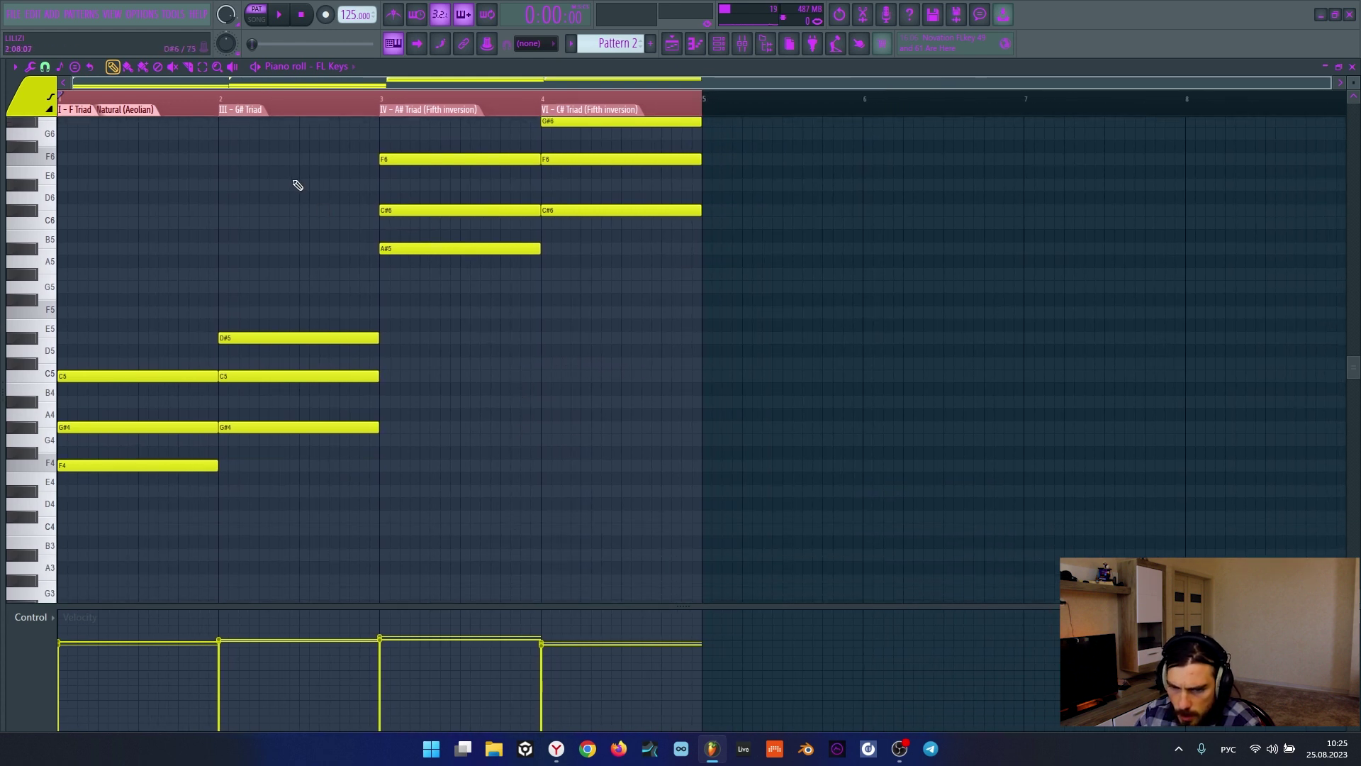
pyautogui.scroll(3, 589, 298)
pyautogui.moveTo(805, 155); pyautogui.dragTo(424, 422)
pyautogui.click(532, 471)
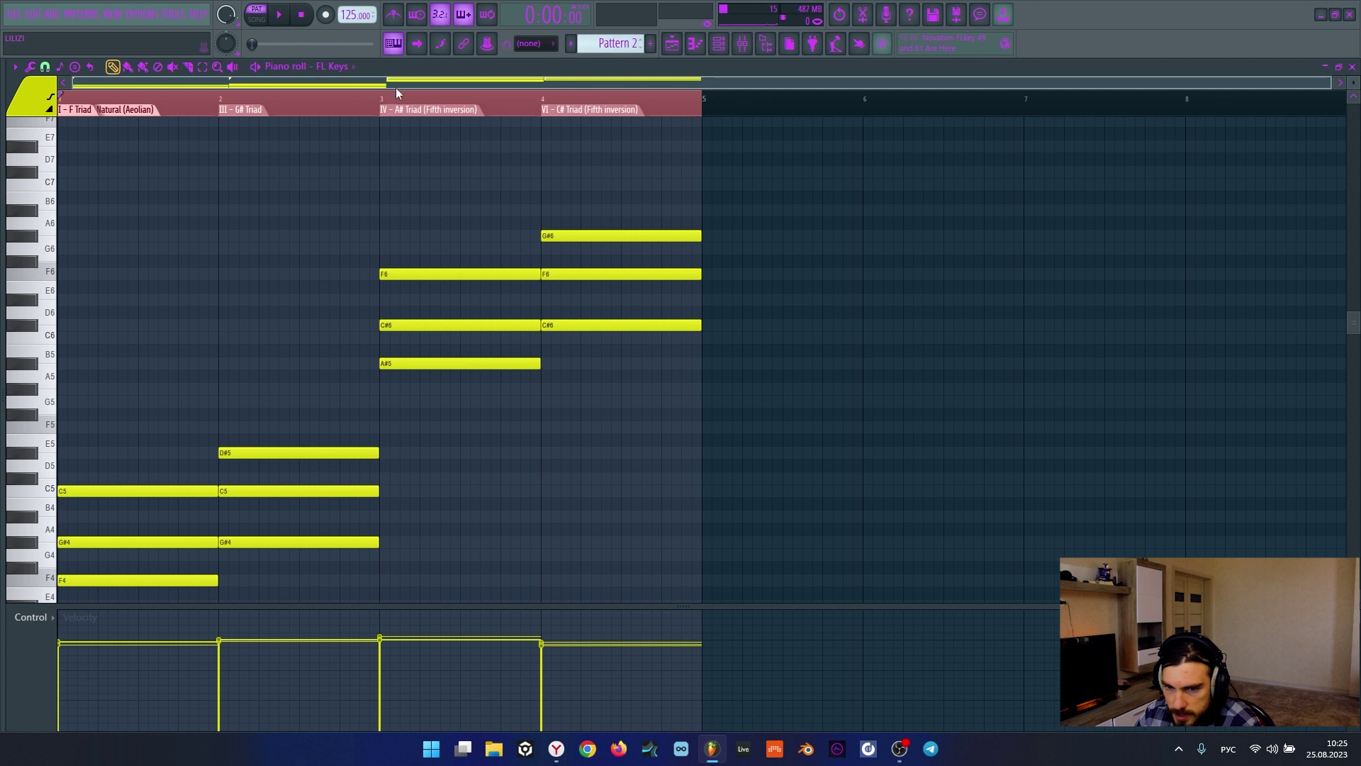
# Step: Play back the generated four-bar chord progression and stop playback
pyautogui.click(283, 17)
pyautogui.scroll(-3, 292, 301)
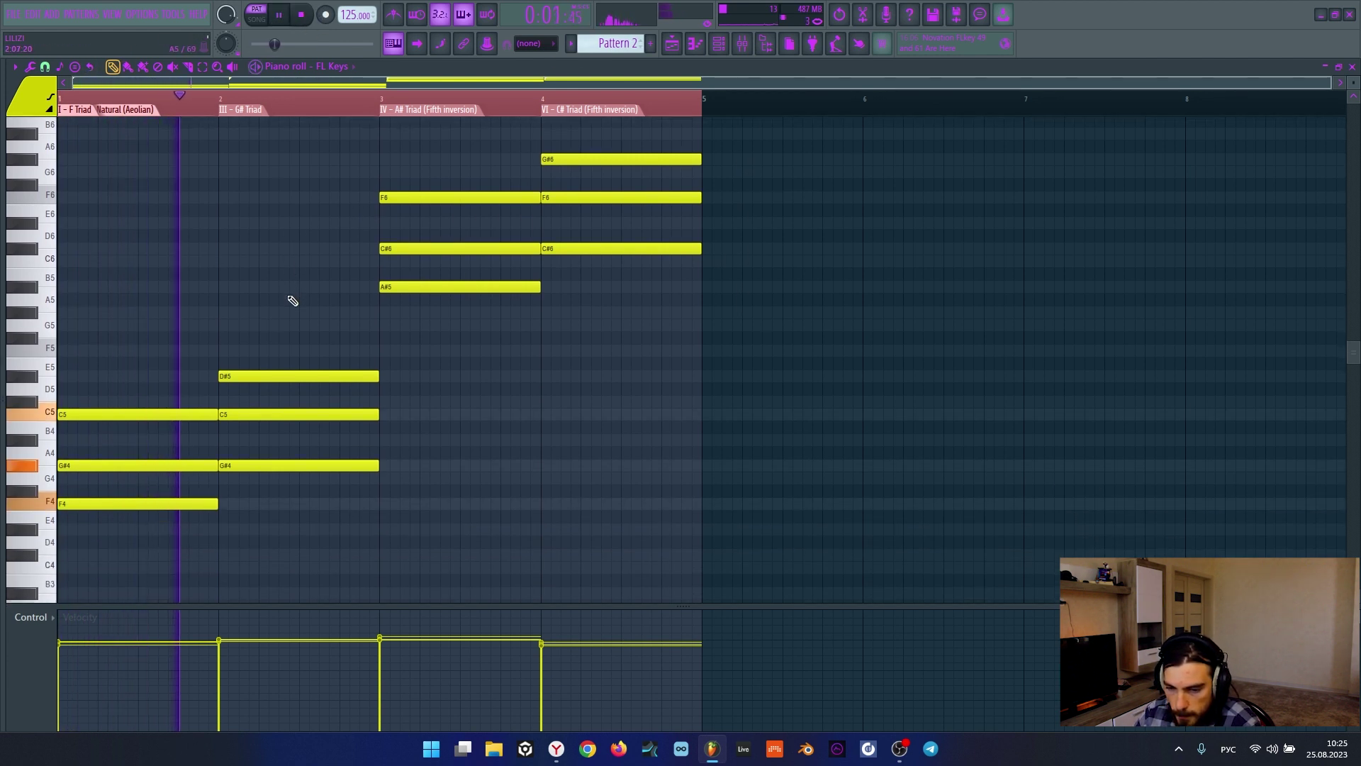
pyautogui.scroll(4, 291, 300)
pyautogui.scroll(-2, 292, 301)
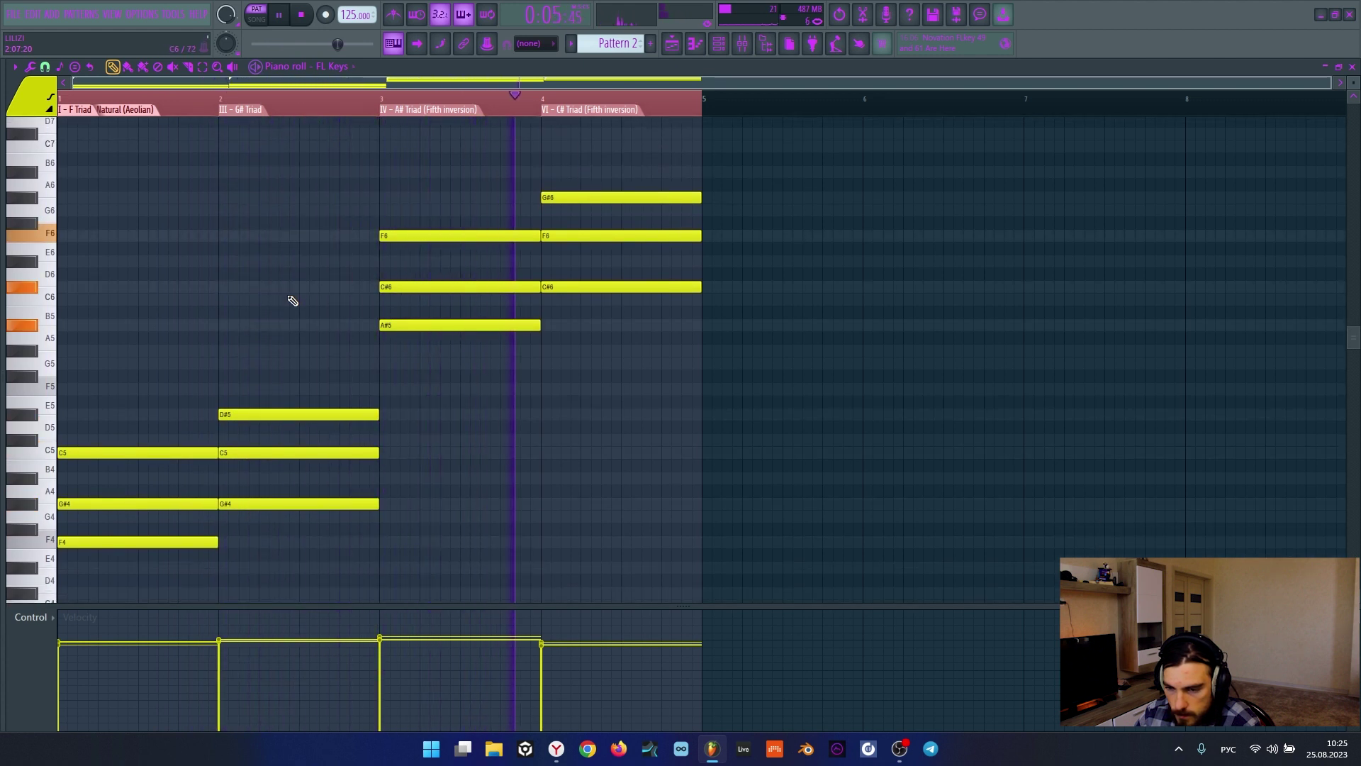
pyautogui.press('space')
# Step: Transpose all notes of the third and fourth chords down one octave
pyautogui.moveTo(794, 192); pyautogui.dragTo(419, 361)
pyautogui.keyDown('ctrl'); pyautogui.click(629, 434); pyautogui.keyUp('ctrl')
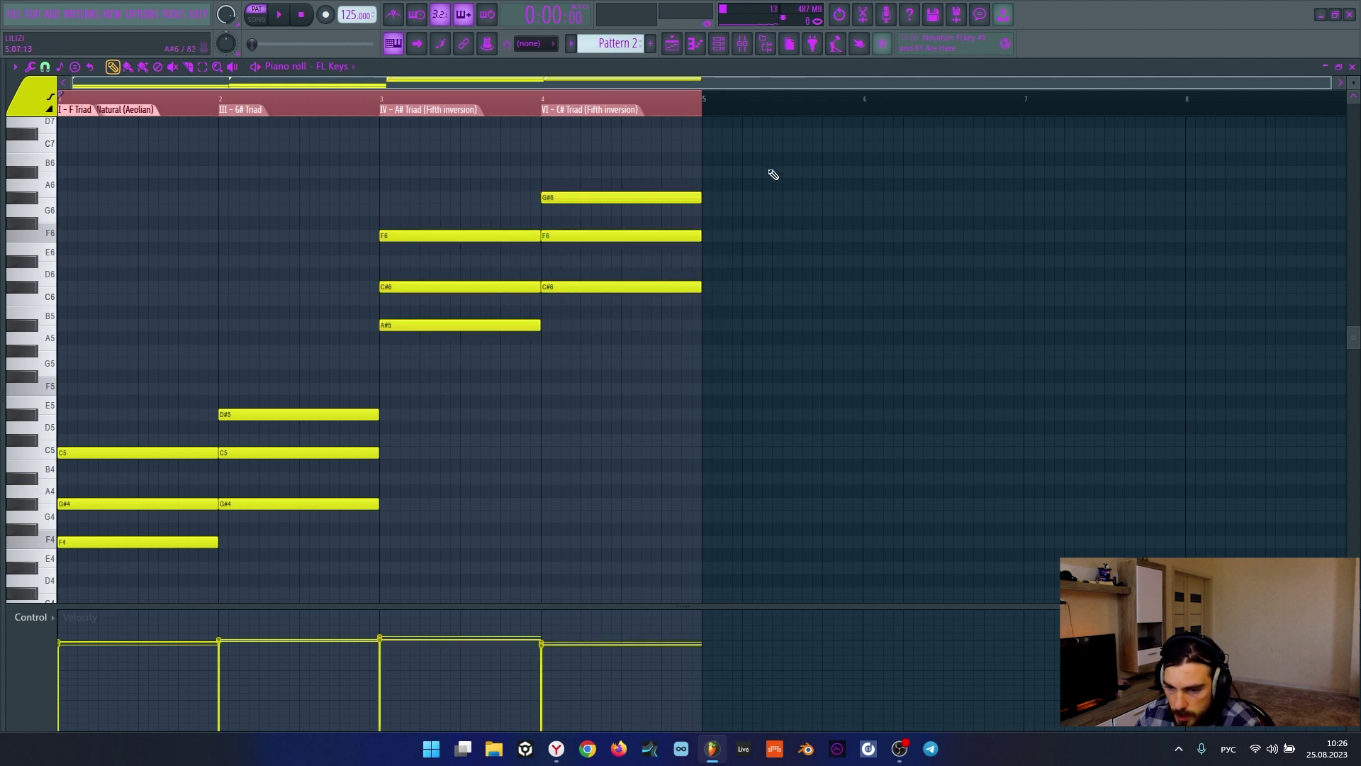
pyautogui.moveTo(766, 154); pyautogui.dragTo(432, 377)
pyautogui.hotkey('ctrl', 'Down')
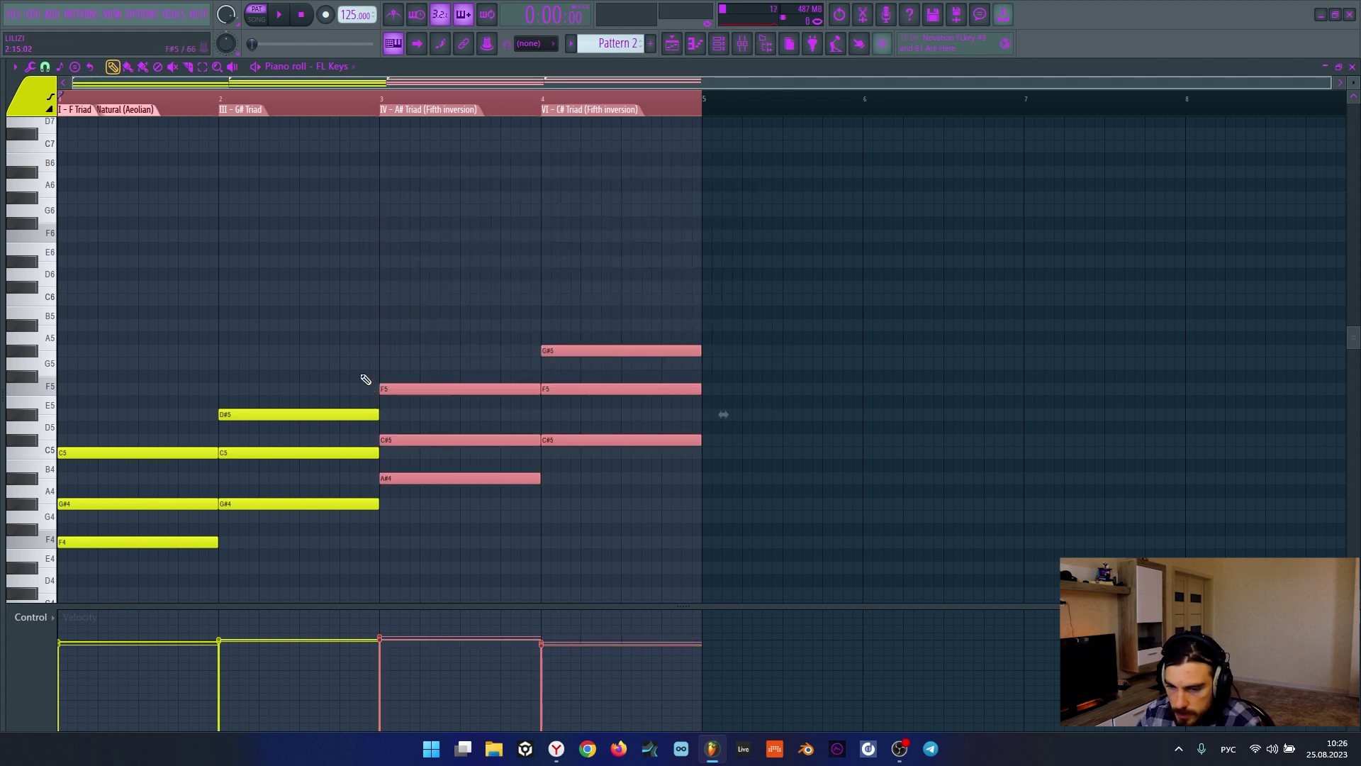
pyautogui.scroll(-2, 395, 267)
pyautogui.keyDown('ctrl'); pyautogui.click(831, 238); pyautogui.keyUp('ctrl')
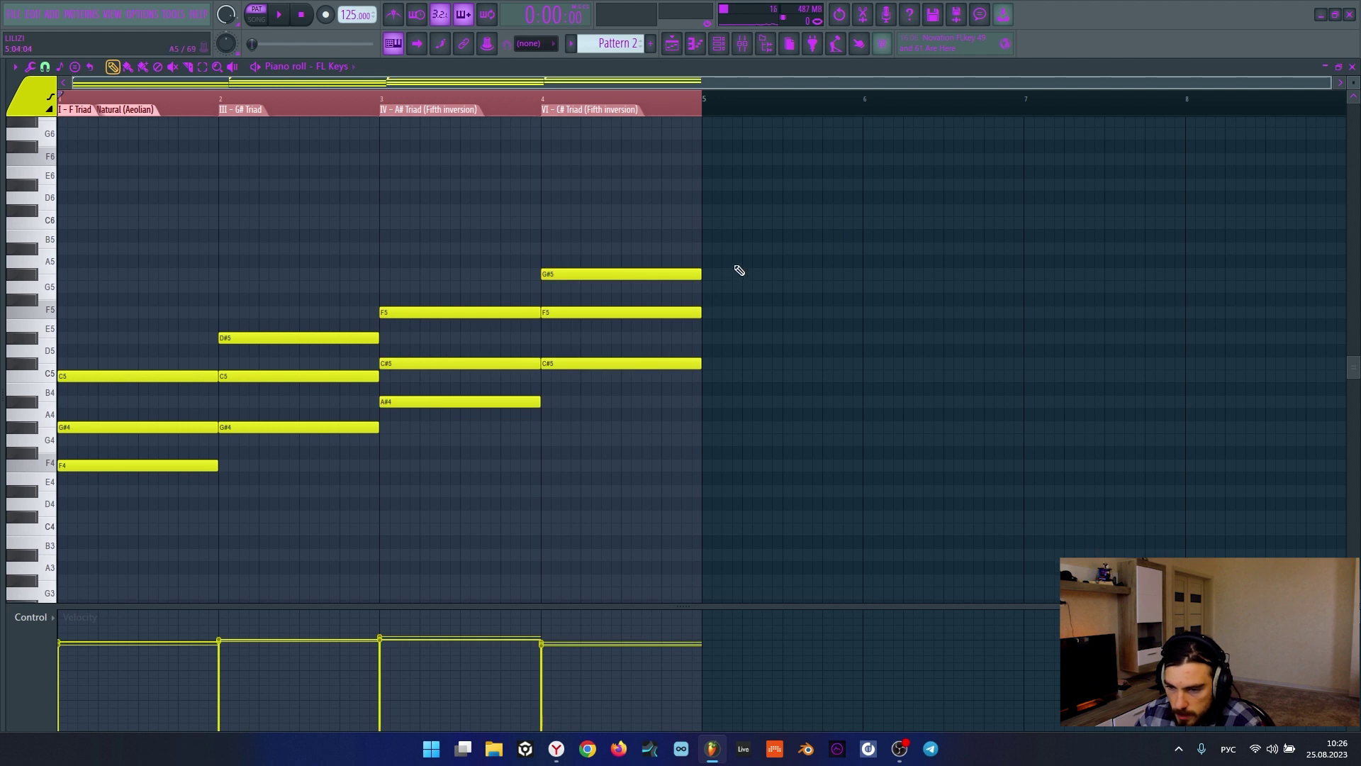
# Step: Lower the fourth chord's highest note by one octave to G#4
pyautogui.moveTo(733, 259); pyautogui.dragTo(608, 293)
pyautogui.hotkey('ctrl', 'Down')
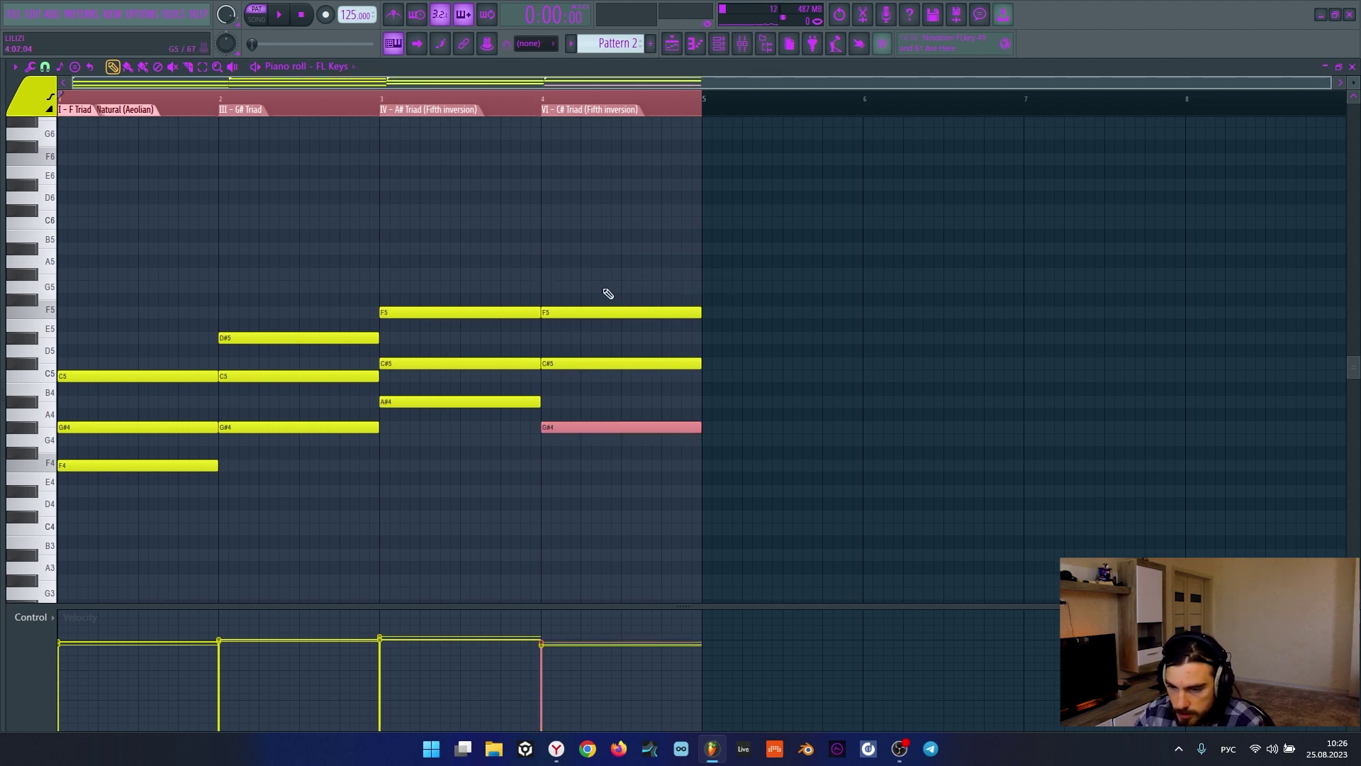
pyautogui.keyDown('ctrl'); pyautogui.click(560, 270); pyautogui.keyUp('ctrl')
pyautogui.moveTo(210, 416); pyautogui.dragTo(178, 441)
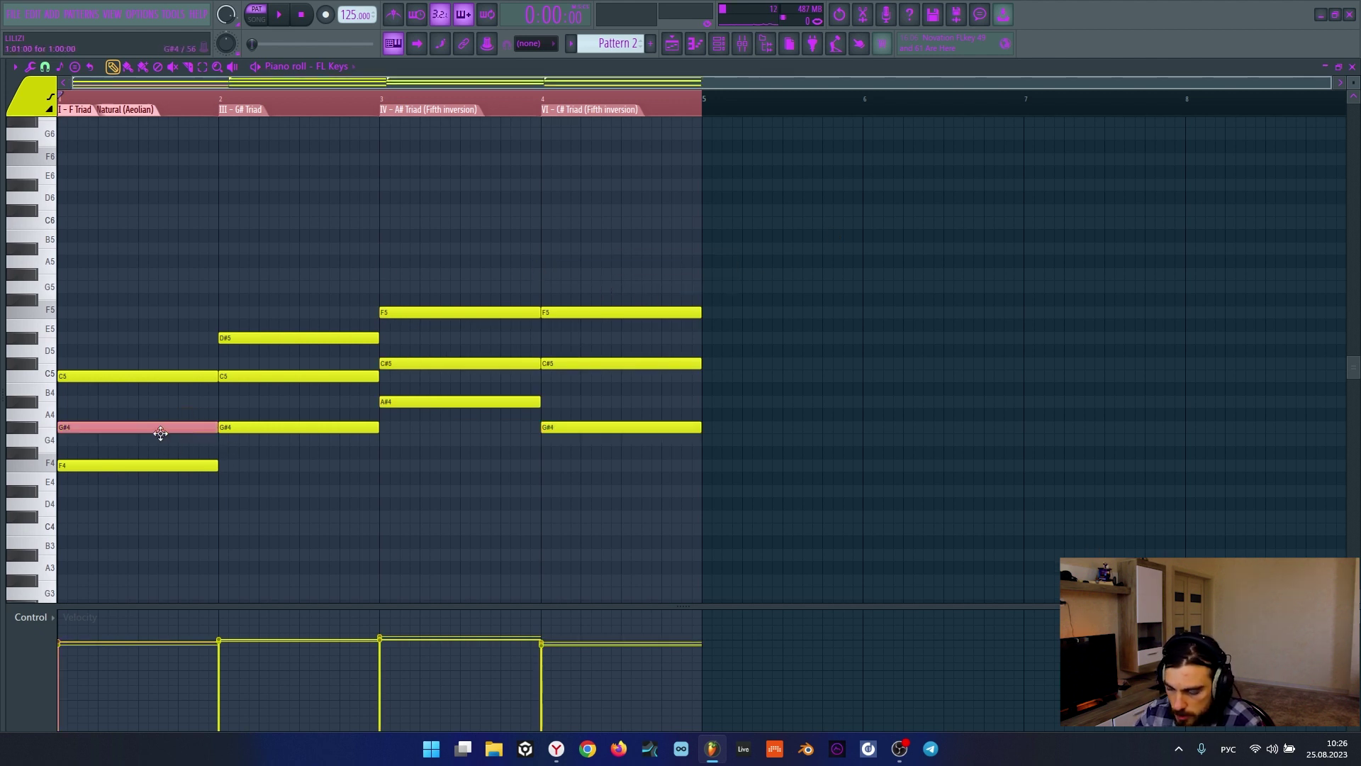
pyautogui.hotkey('ctrl', 'Up')
pyautogui.hotkey('ctrl', 'Down')
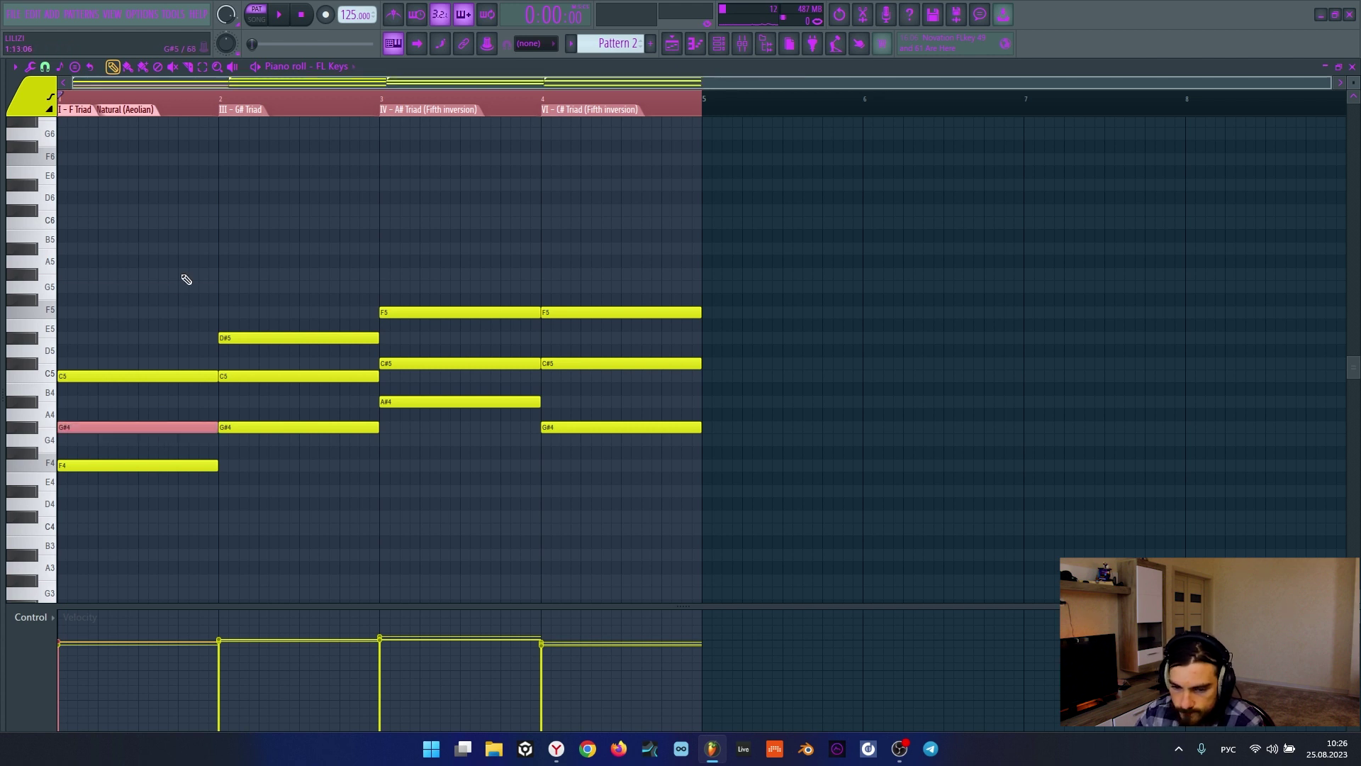
# Step: Raise the first chord's lowest note by one octave to F5
pyautogui.moveTo(171, 458)
pyautogui.mouseDown()
pyautogui.moveTo(162, 505)
pyautogui.moveTo(165, 470)
pyautogui.mouseUp()
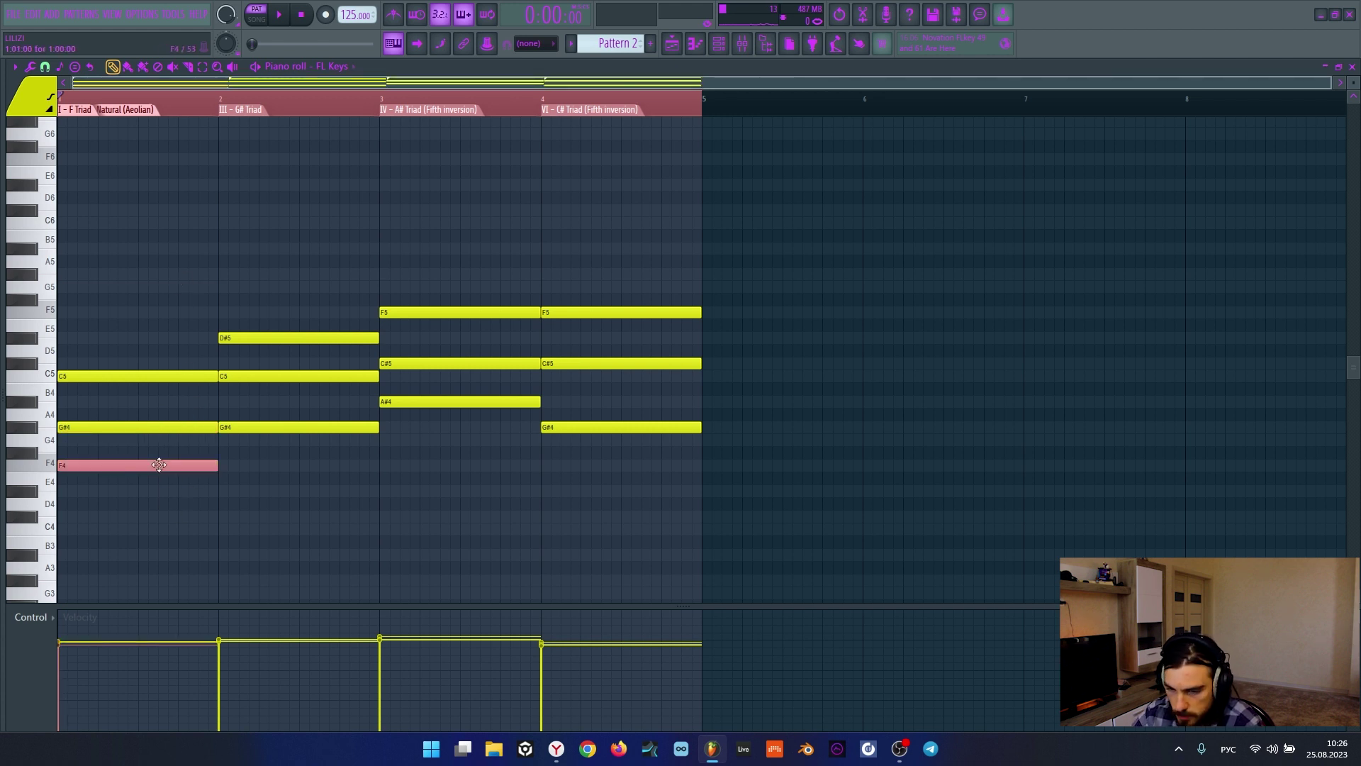
pyautogui.hotkey('ctrl', 'Up')
pyautogui.keyDown('ctrl'); pyautogui.click(208, 483); pyautogui.keyUp('ctrl')
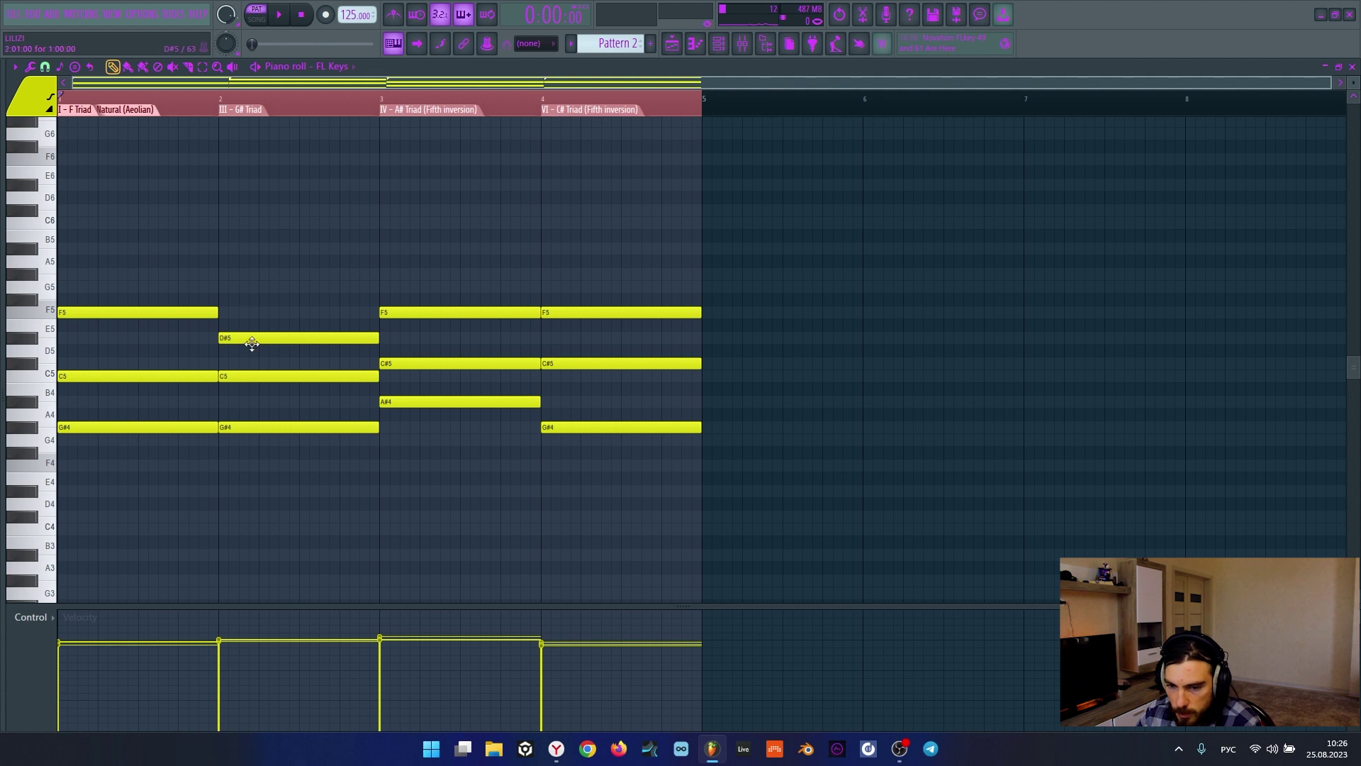
# Step: Raise the C5 and C#5 notes of all four chords by one octave to C6 and C#6
pyautogui.moveTo(738, 351); pyautogui.dragTo(471, 379)
pyautogui.moveTo(268, 372); pyautogui.dragTo(142, 390)
pyautogui.hotkey('ctrl', 'Up')
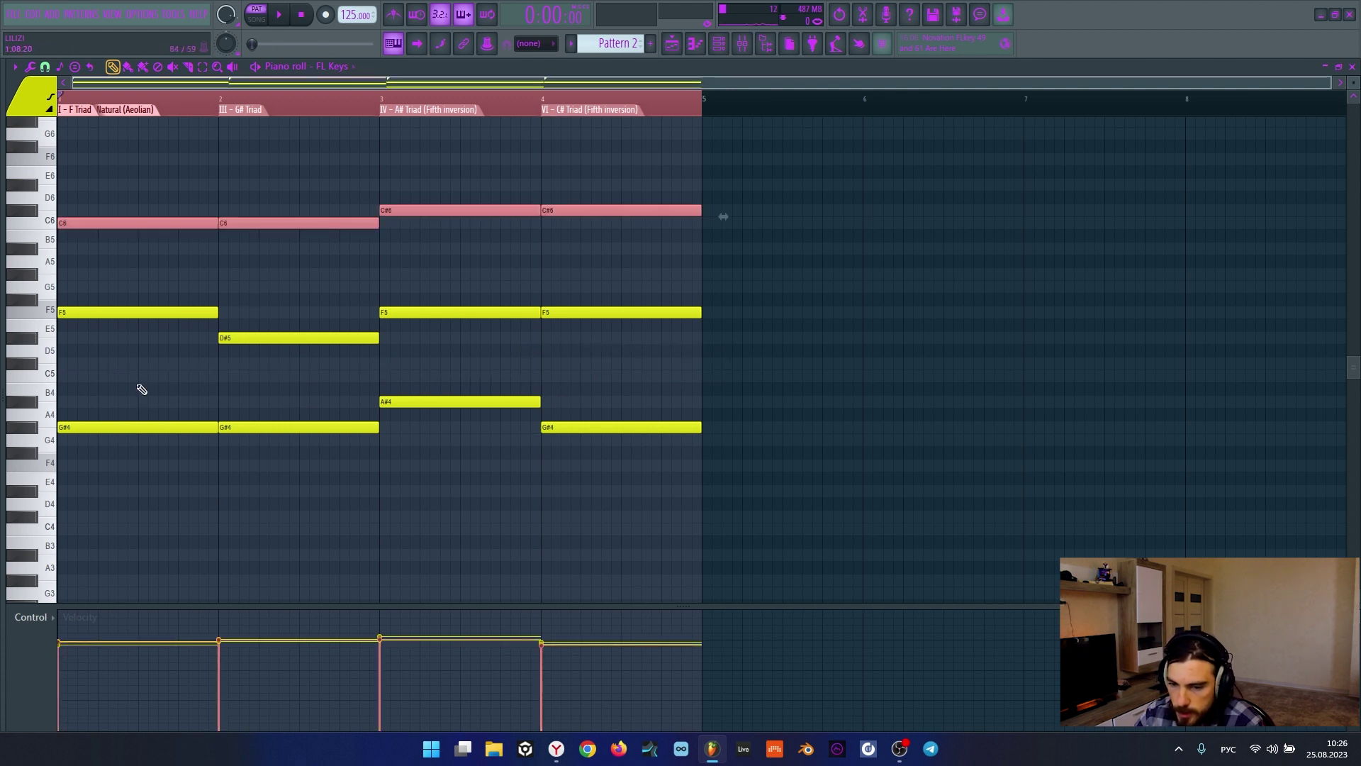
pyautogui.keyDown('ctrl'); pyautogui.click(338, 527); pyautogui.keyUp('ctrl')
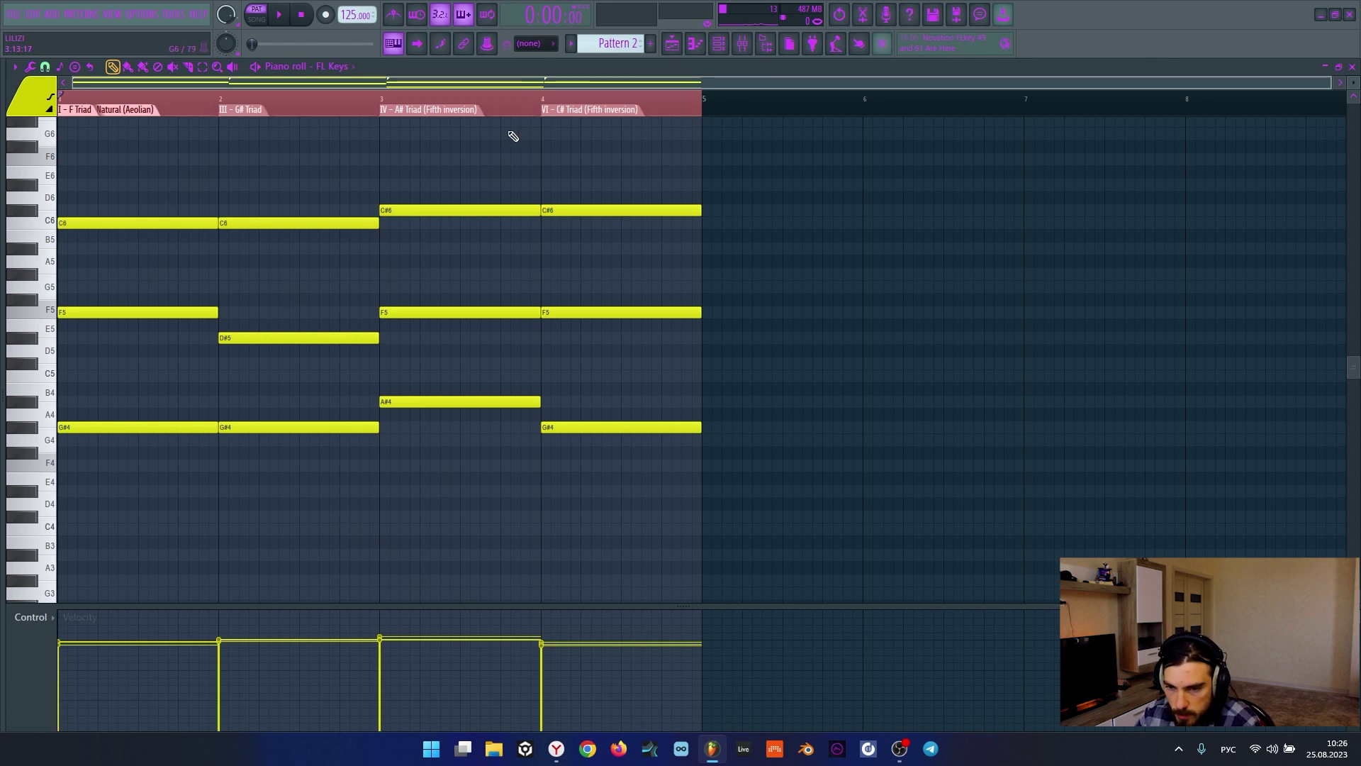
# Step: Play back the revoiced chord progression and stop playback
pyautogui.click(279, 15)
pyautogui.scroll(2, 144, 105)
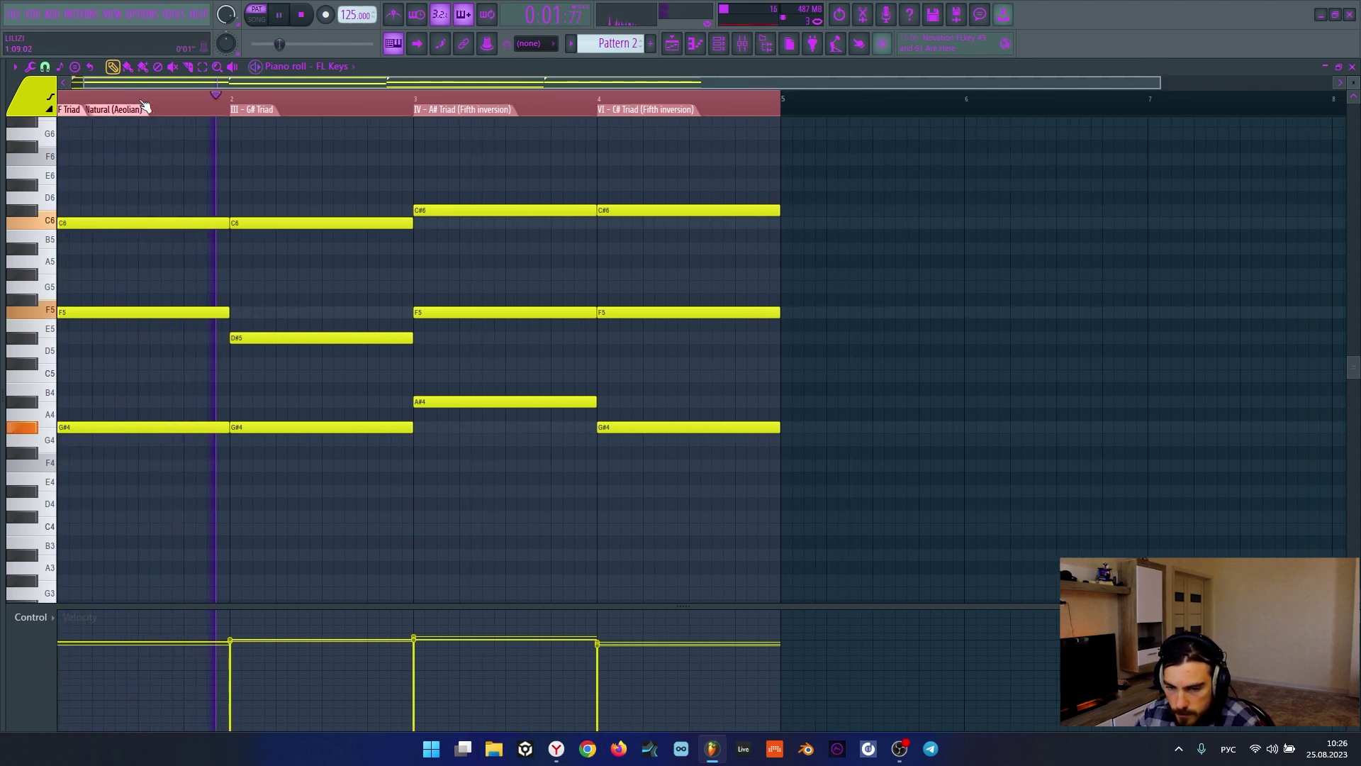
pyautogui.scroll(-2, 144, 105)
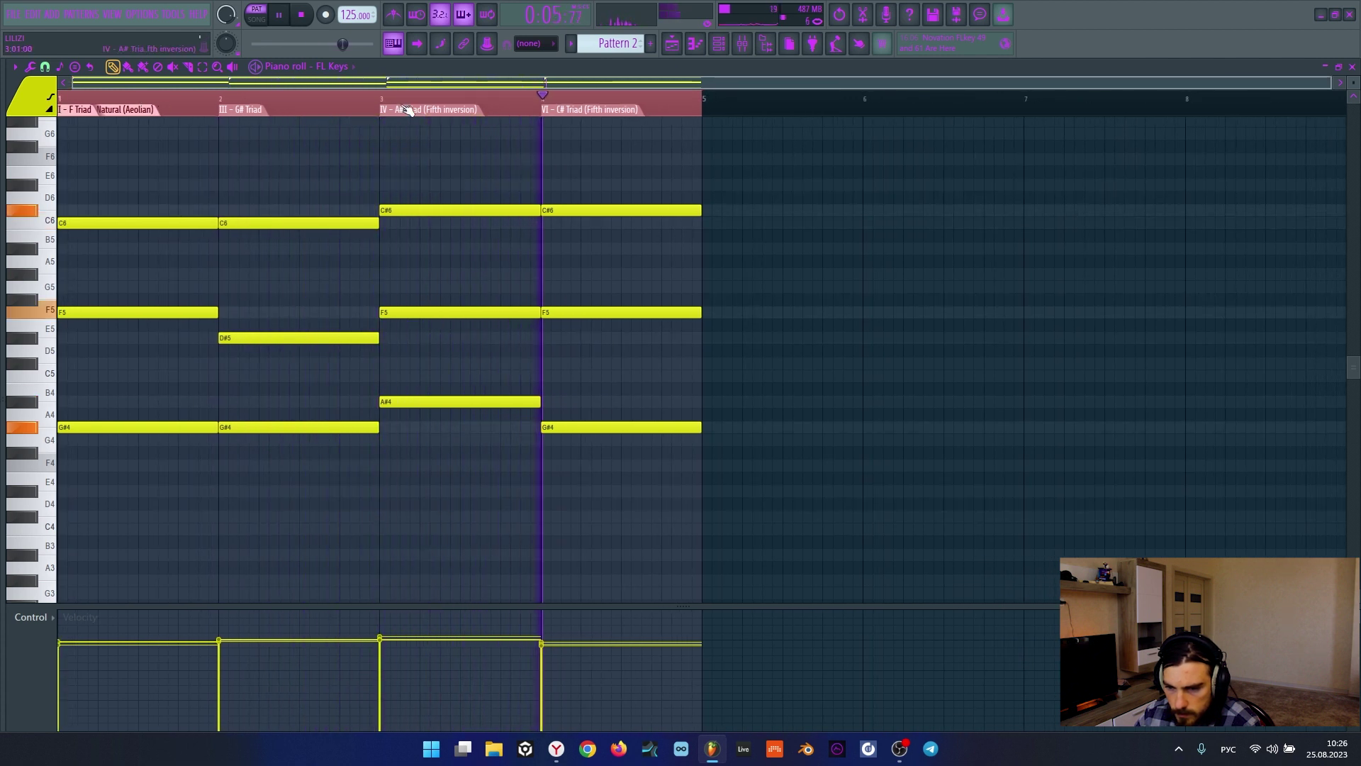
pyautogui.press('space')
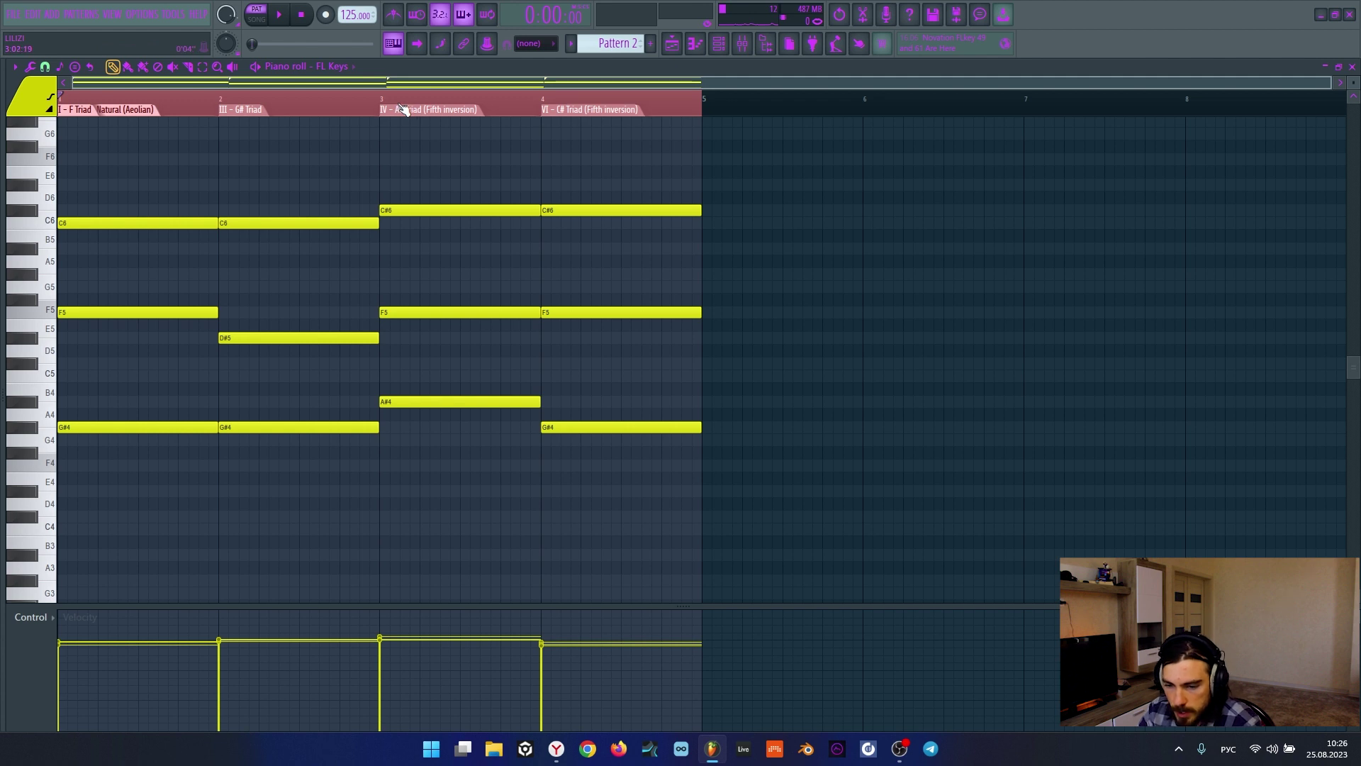
# Step: Clear the time selection covering the four bars of chords
pyautogui.moveTo(845, 168); pyautogui.dragTo(60, 507)
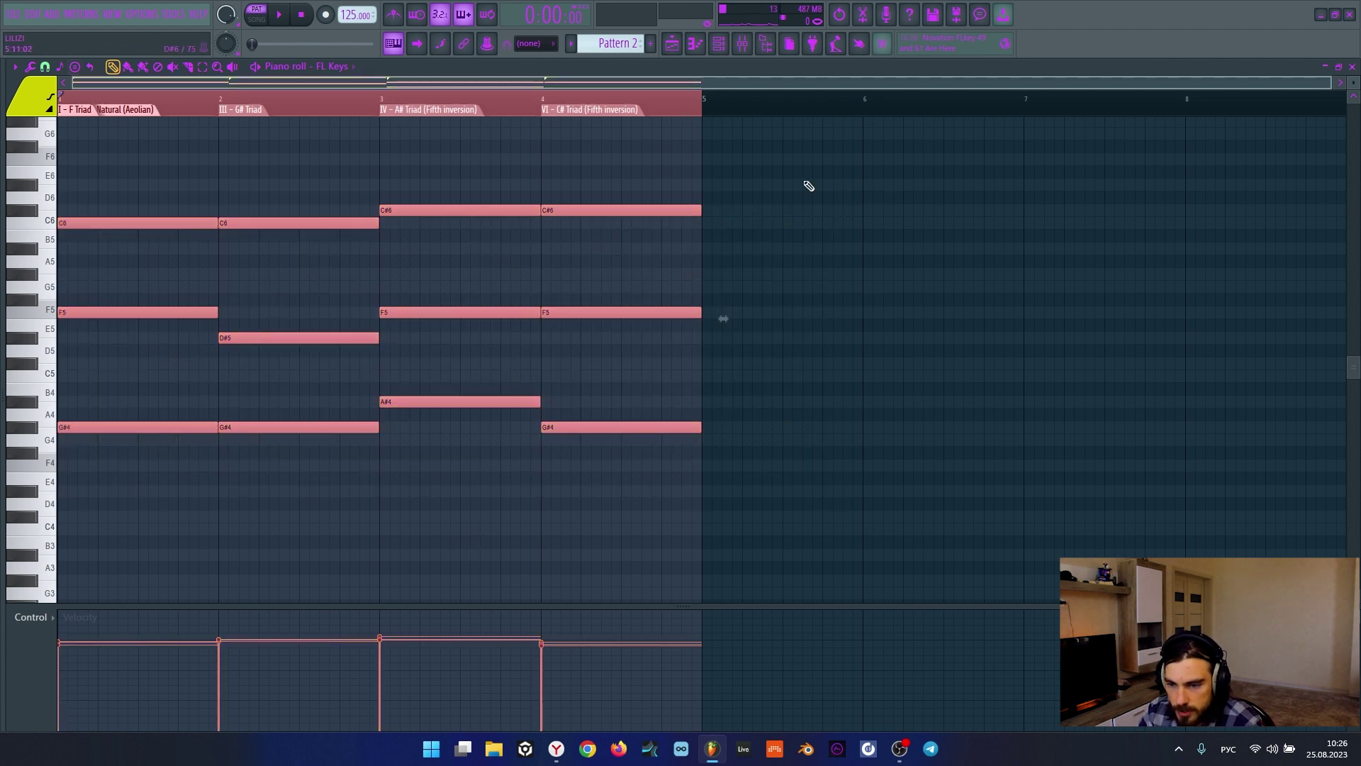
pyautogui.moveTo(801, 155); pyautogui.dragTo(122, 457)
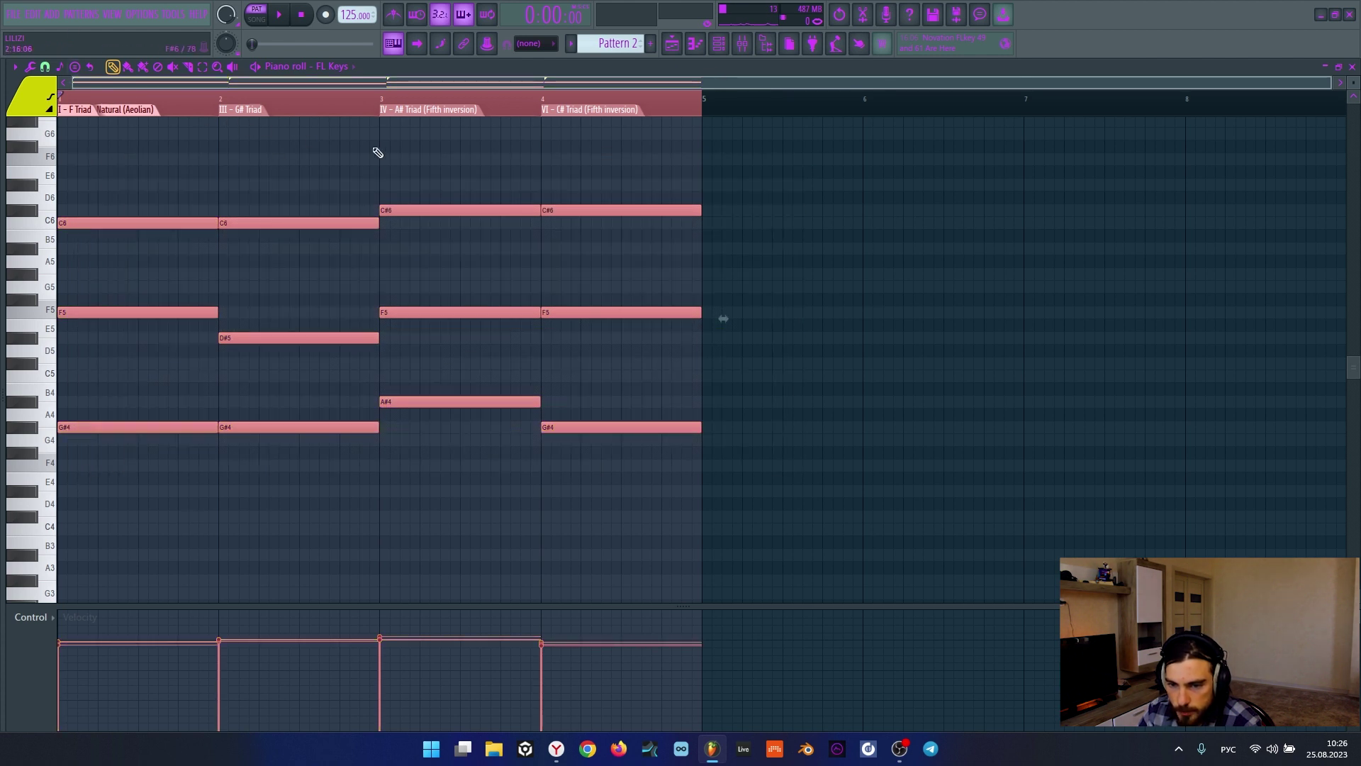
pyautogui.click(378, 152)
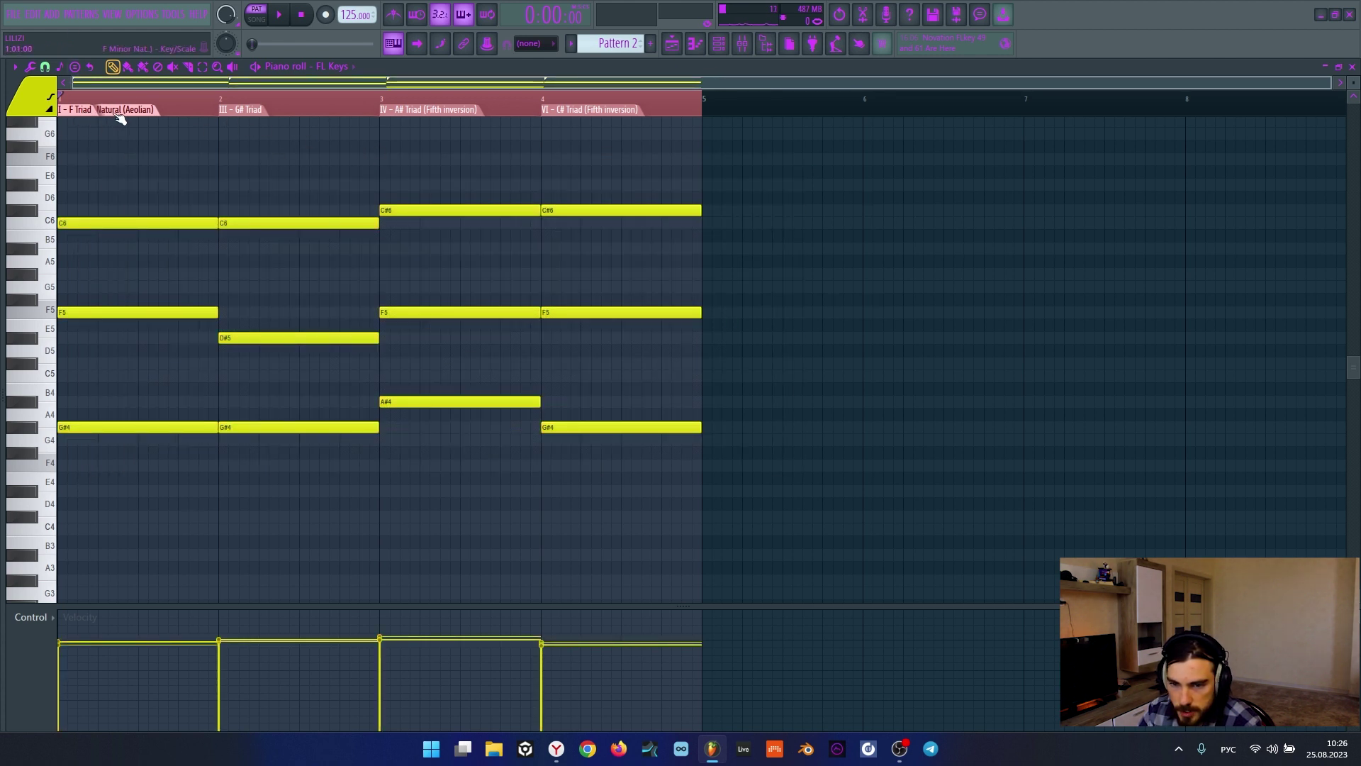
pyautogui.rightClick(125, 114)
pyautogui.press('Escape')
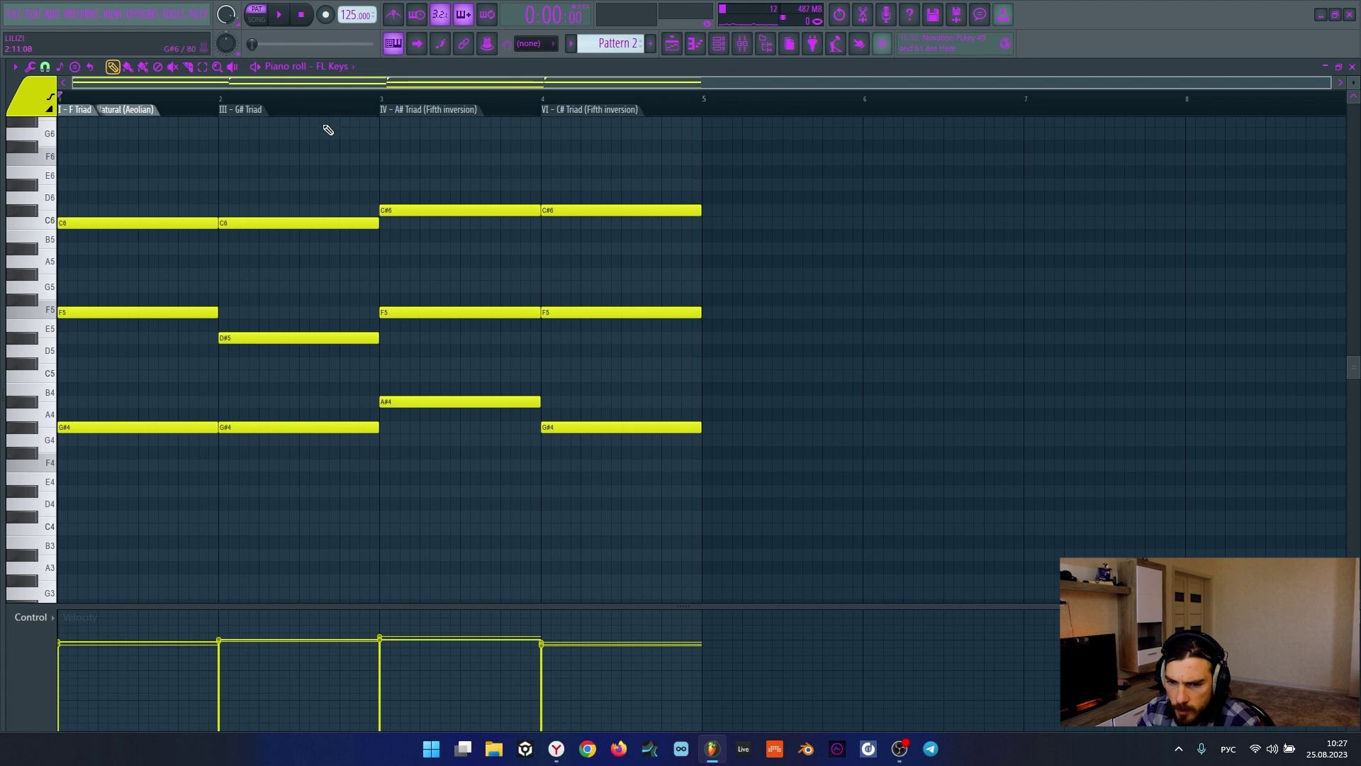
pyautogui.moveTo(847, 168); pyautogui.dragTo(65, 479)
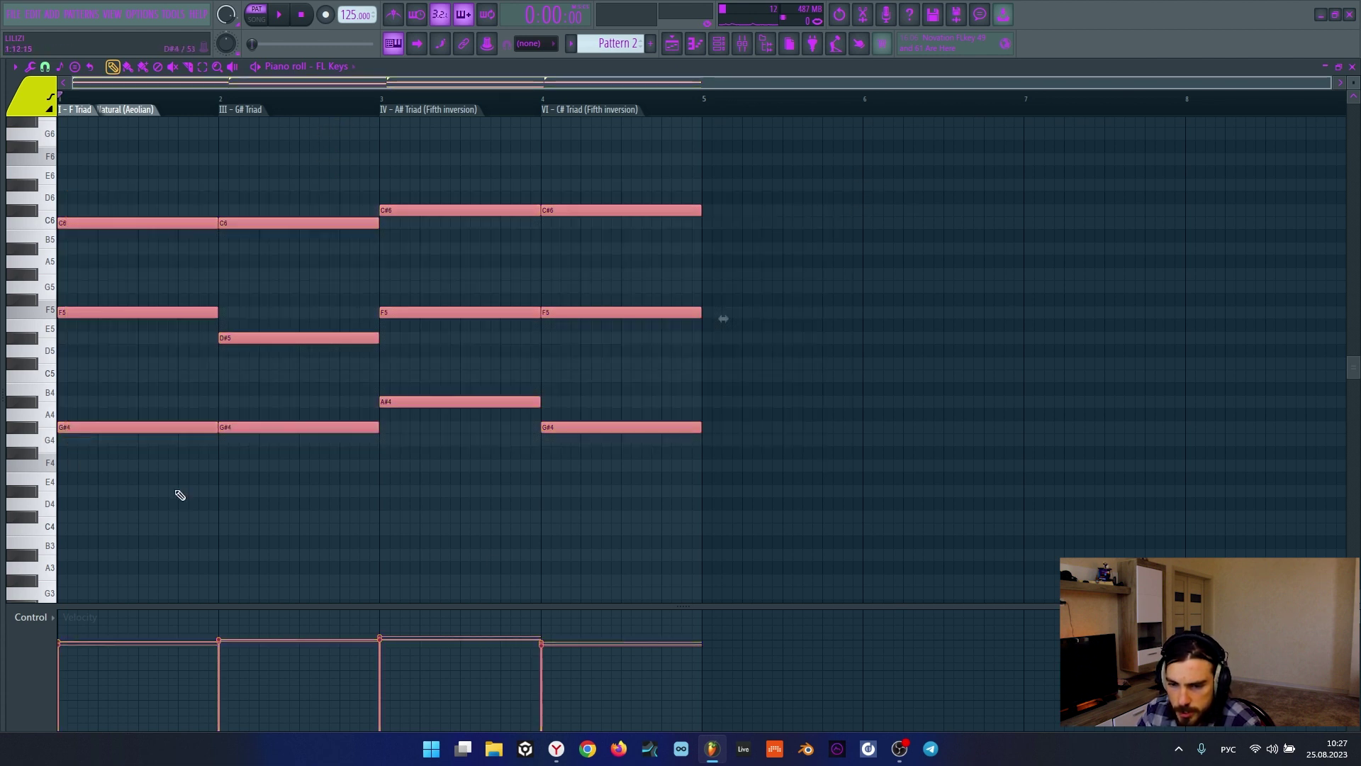
pyautogui.keyDown('ctrl'); pyautogui.click(514, 565); pyautogui.keyUp('ctrl')
pyautogui.moveTo(782, 373); pyautogui.dragTo(72, 476)
pyautogui.moveTo(105, 427); pyautogui.dragTo(44, 555)
pyautogui.press('Delete')
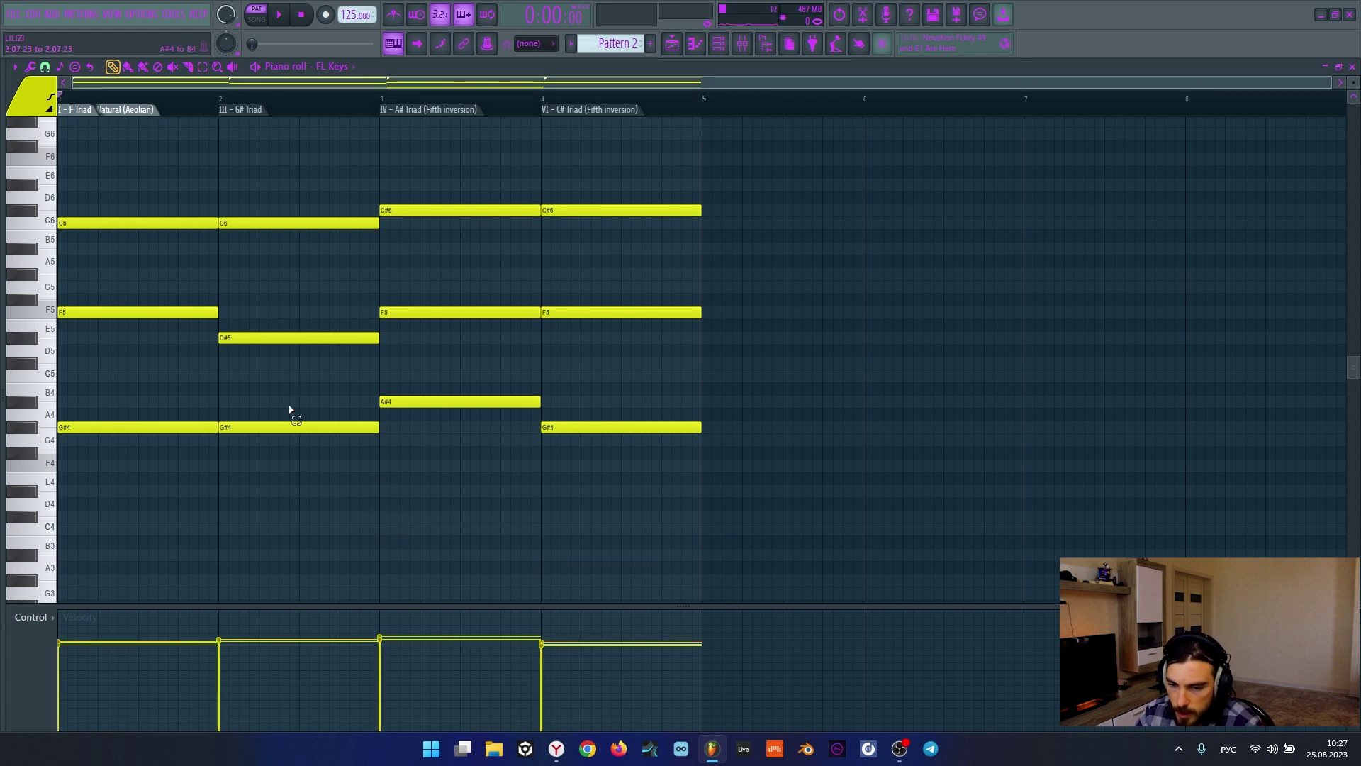
pyautogui.keyDown('ctrl'); pyautogui.click(305, 427); pyautogui.keyUp('ctrl')
pyautogui.keyDown('ctrl'); pyautogui.click(397, 401); pyautogui.keyUp('ctrl')
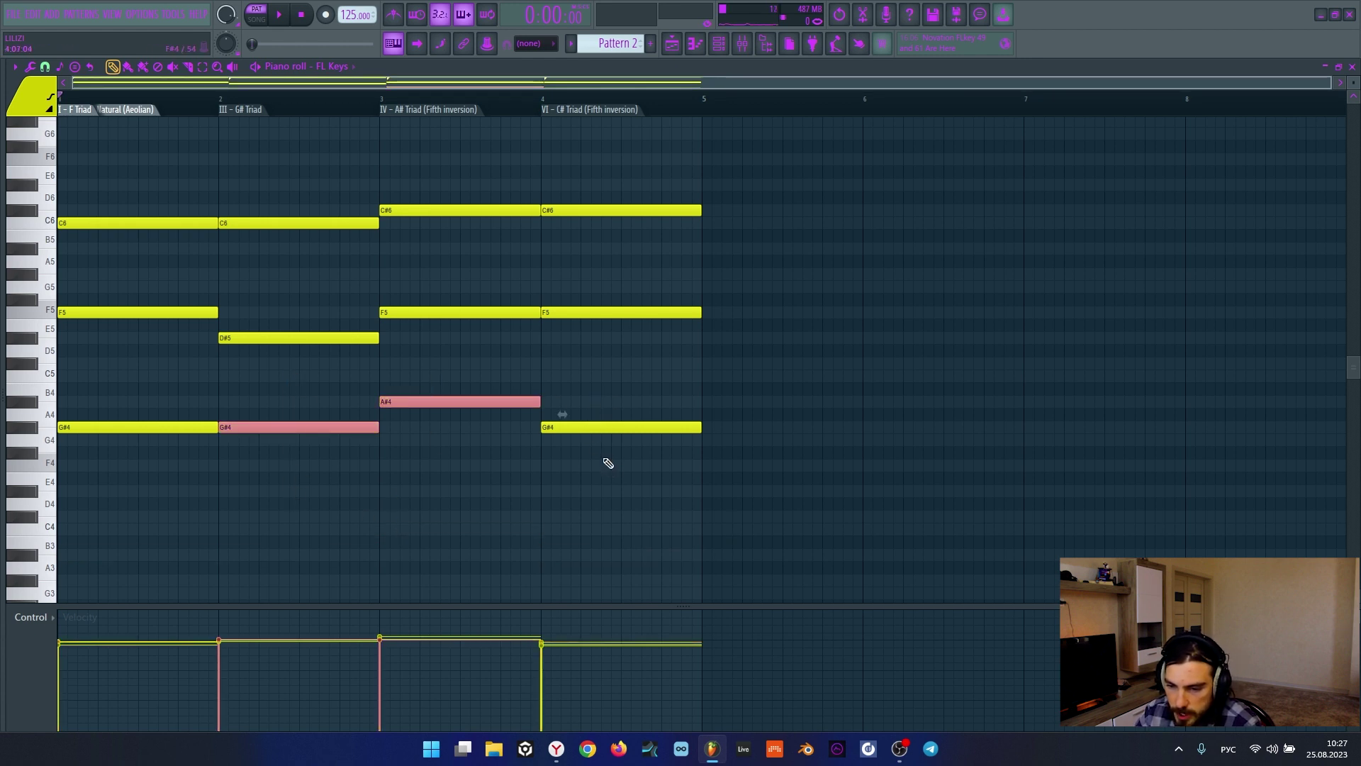
pyautogui.keyDown('ctrl'); pyautogui.click(608, 490); pyautogui.keyUp('ctrl')
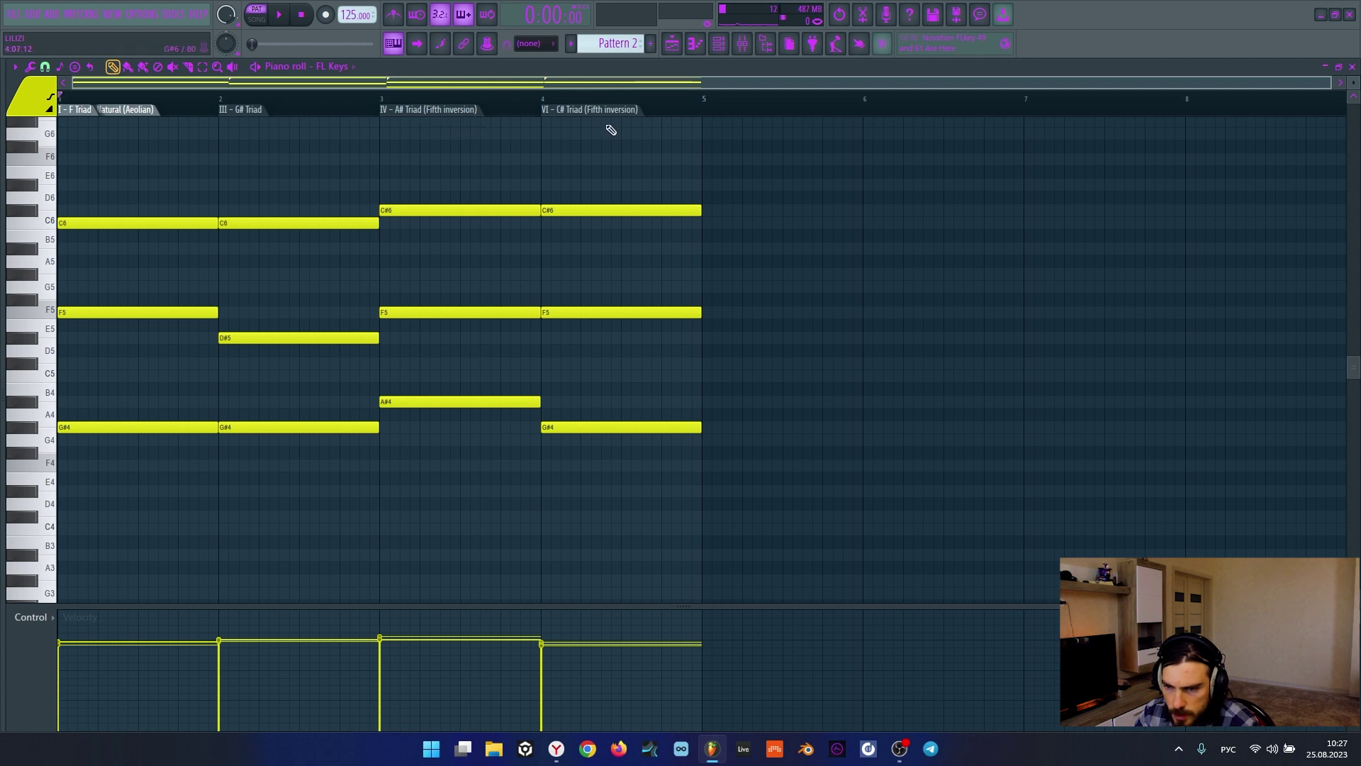
pyautogui.moveTo(766, 167); pyautogui.dragTo(153, 469)
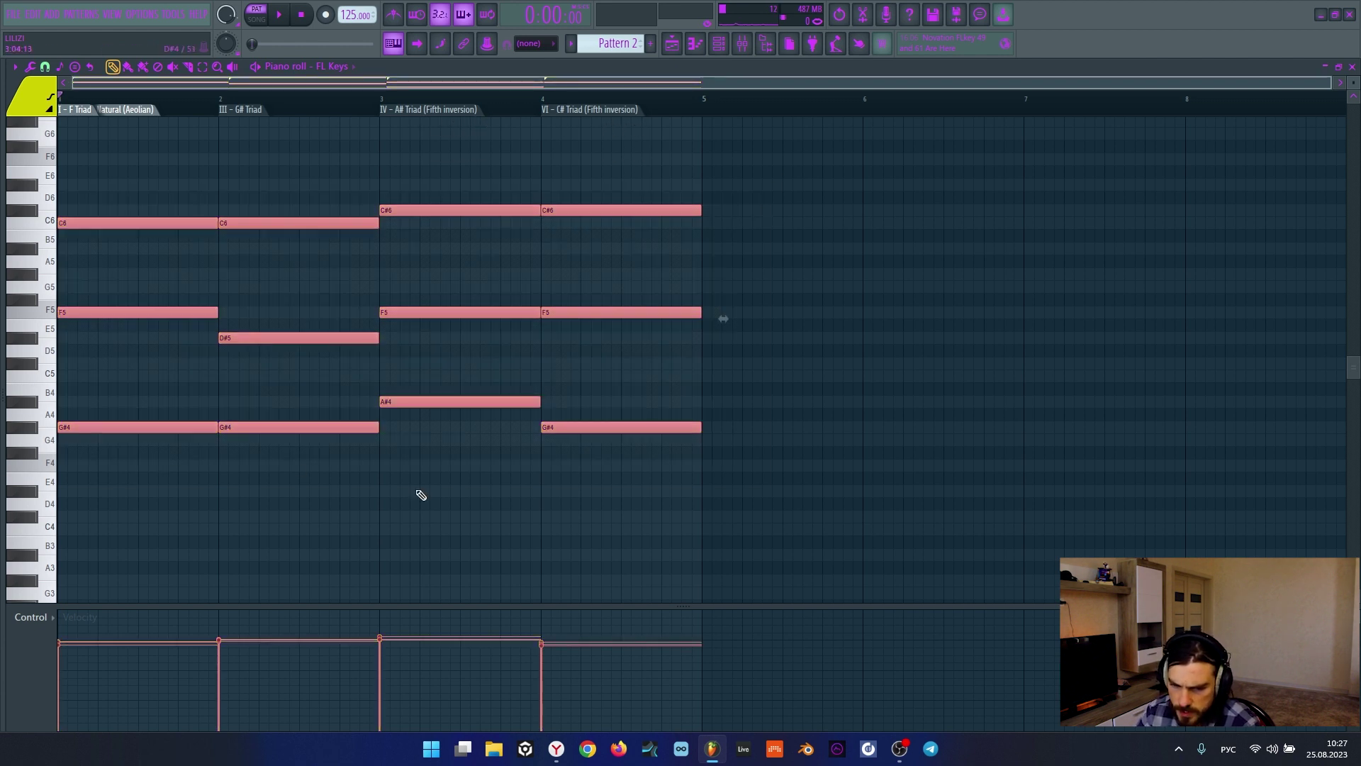
pyautogui.keyDown('ctrl'); pyautogui.click(517, 546); pyautogui.keyUp('ctrl')
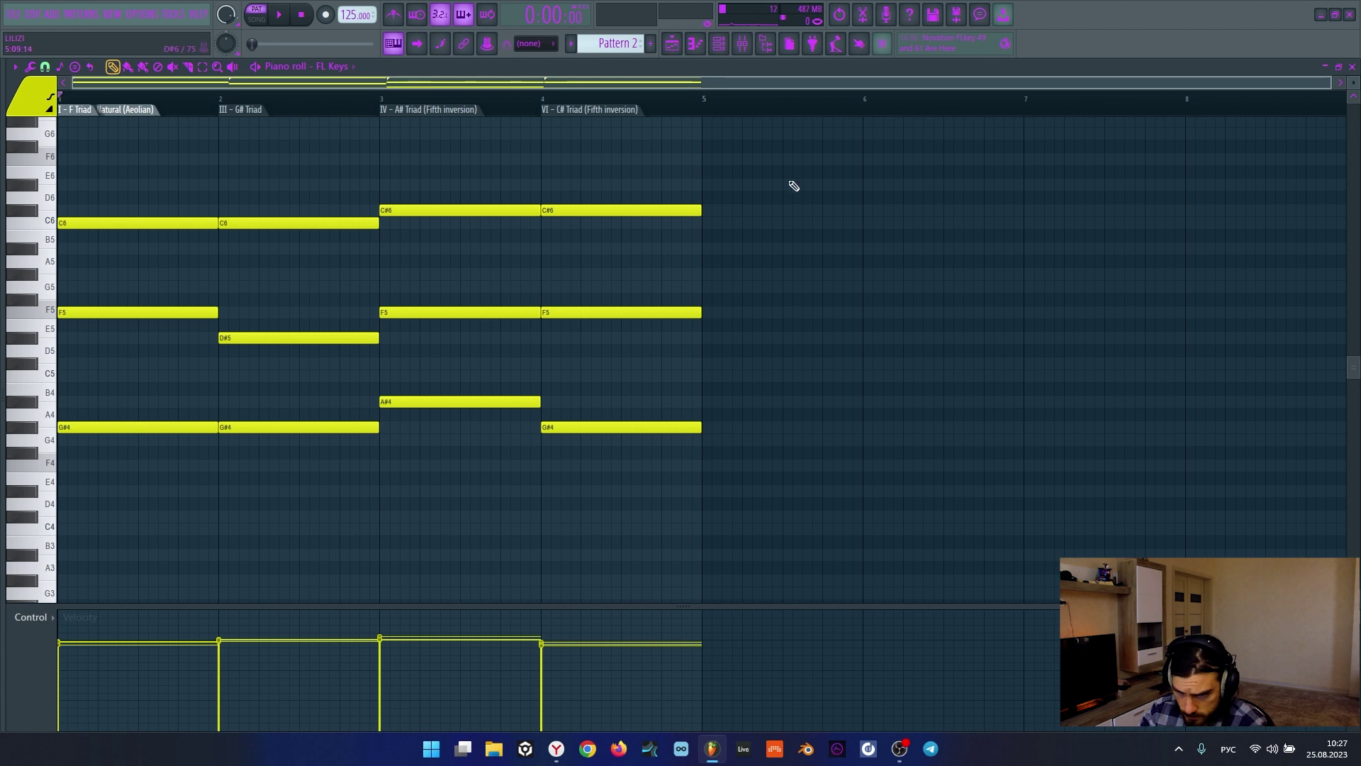
# Step: Select all chord notes and apply the Arpeggiator script with 1/16 steps, Decreasing mode, Note Length 0.974 and Note Prob 0.691
pyautogui.moveTo(815, 153); pyautogui.dragTo(92, 503)
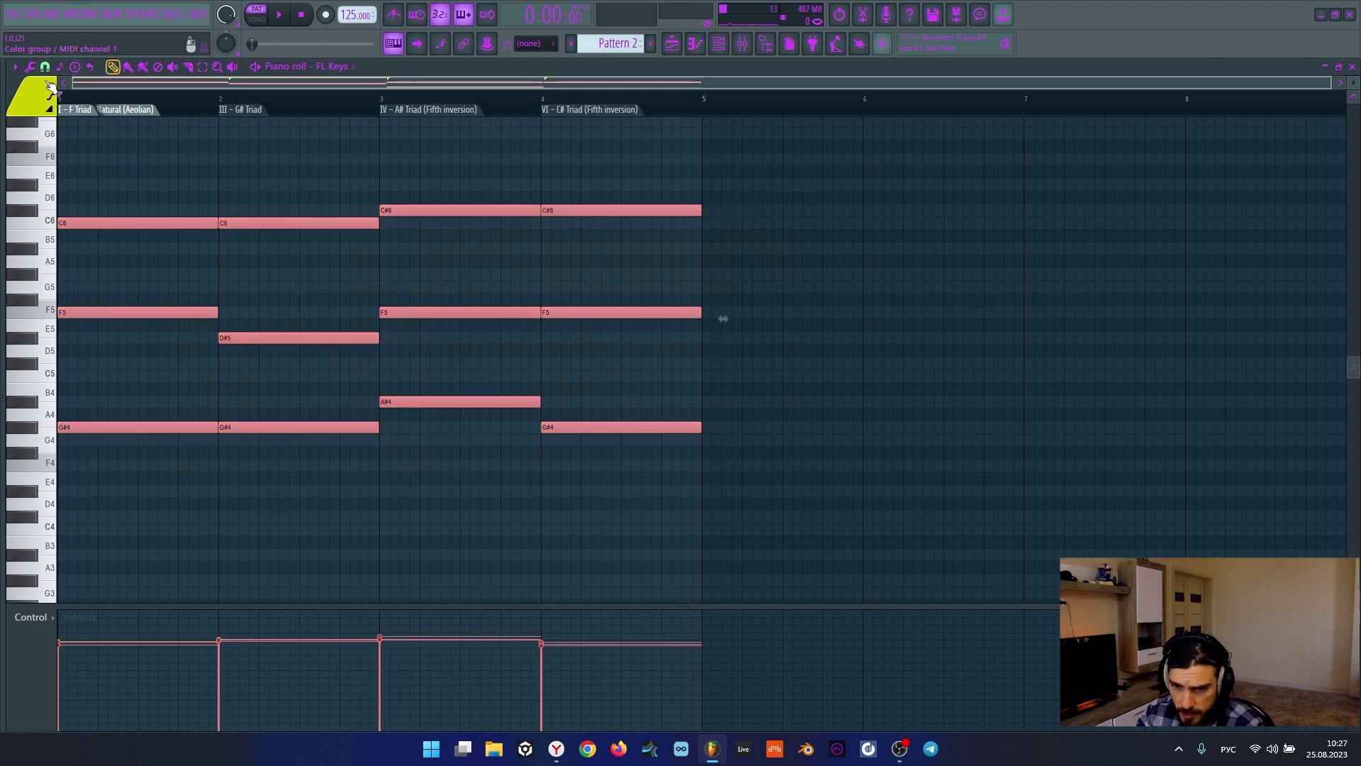
pyautogui.click(31, 67)
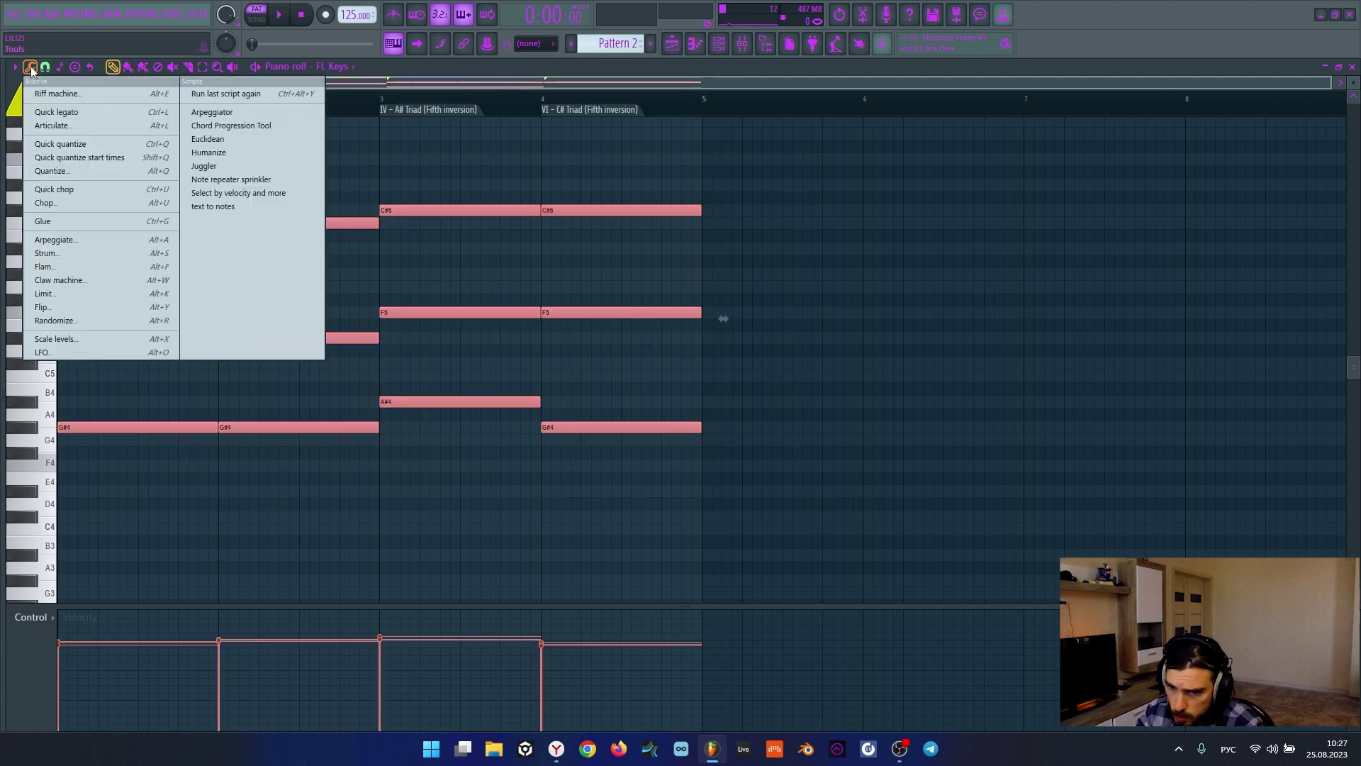
pyautogui.click(208, 114)
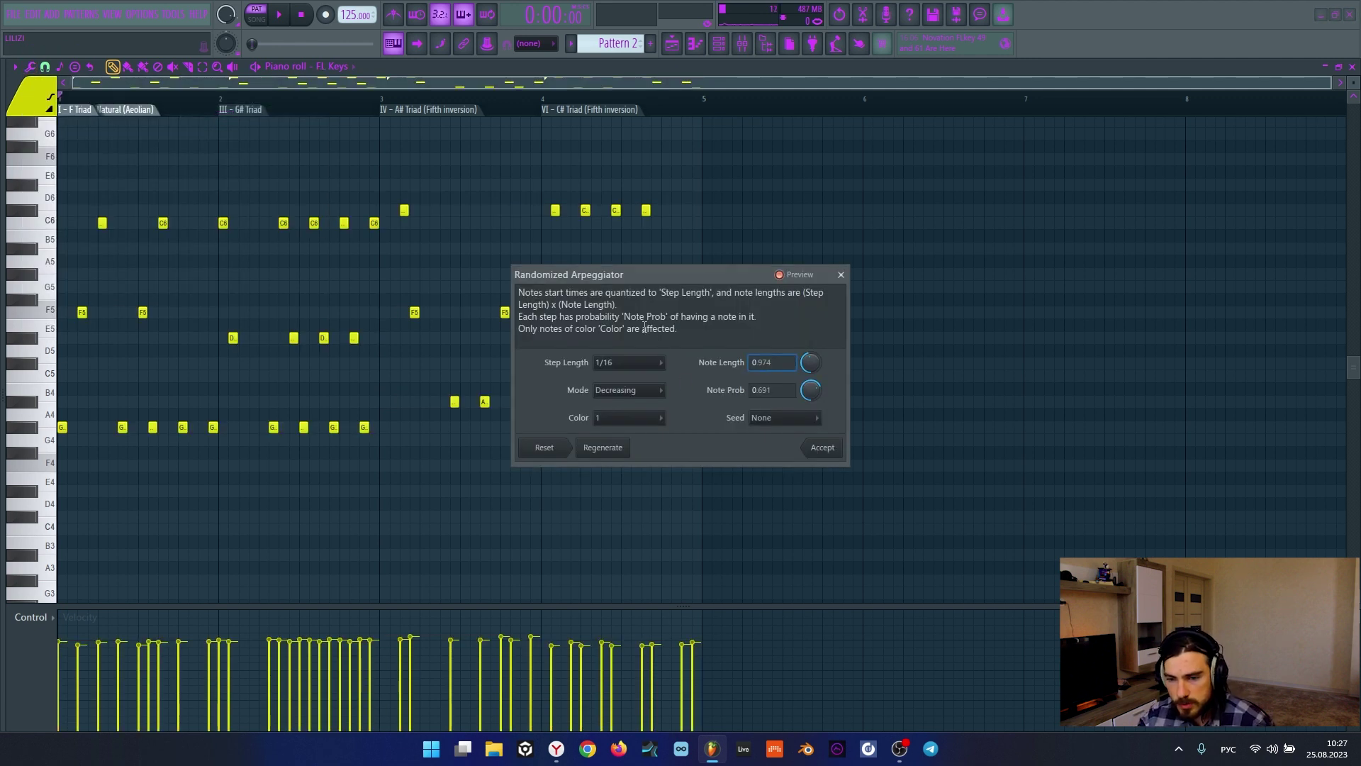
pyautogui.click(832, 451)
# Step: Play back the arpeggiated pattern, stop it and undo the arpeggio
pyautogui.press('space')
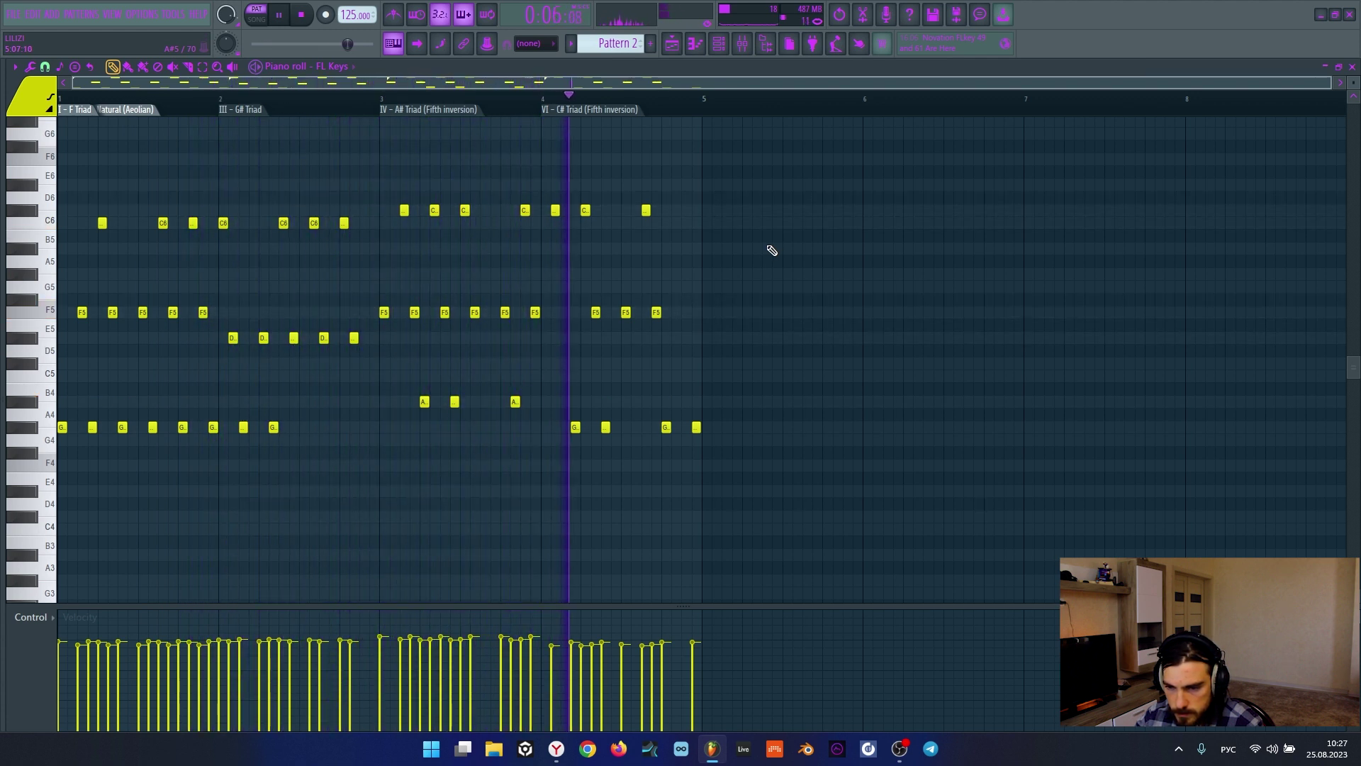
pyautogui.press('space')
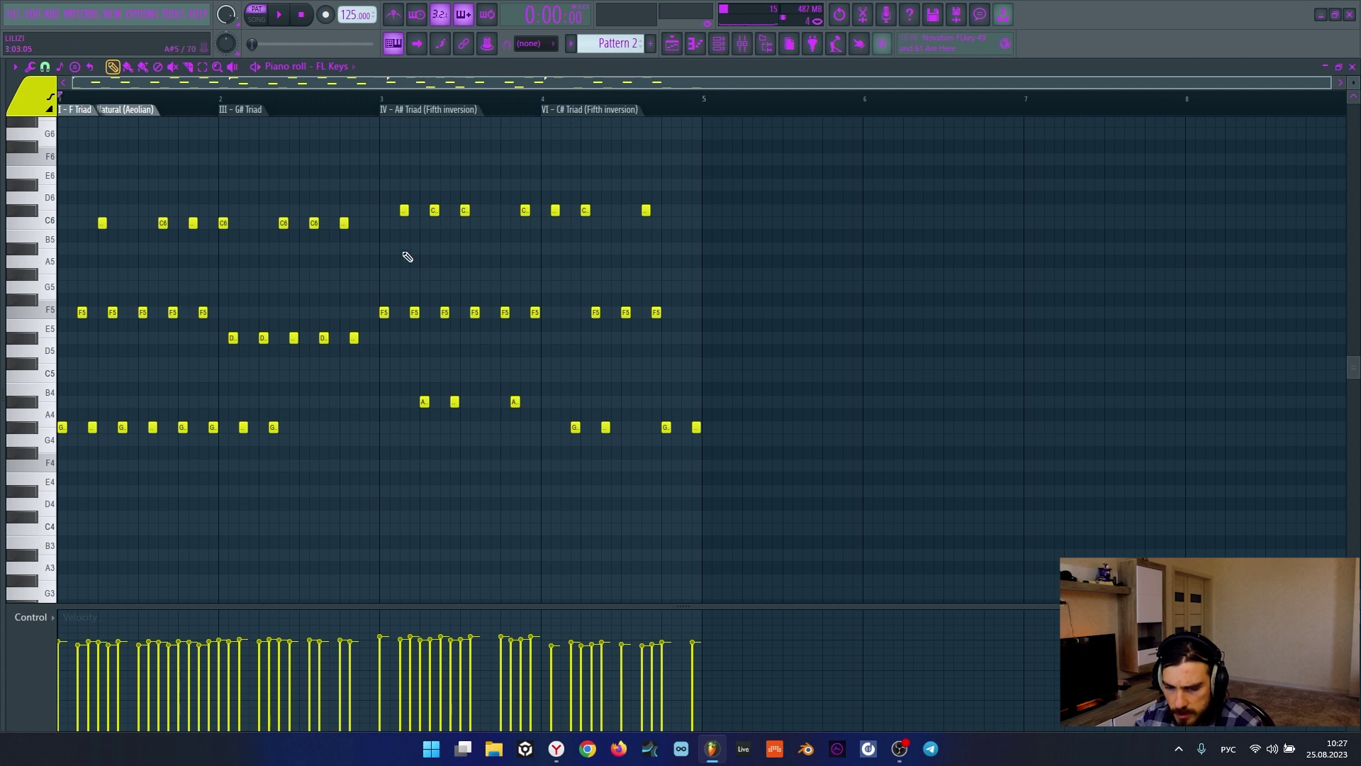
pyautogui.hotkey('ctrl', 'z')
# Step: Apply the Arpeggiator script with 1/16 steps, Decreasing mode, Note Length 1.005, Note Prob 1.000 and Seed 4, and play the result
pyautogui.click(30, 66)
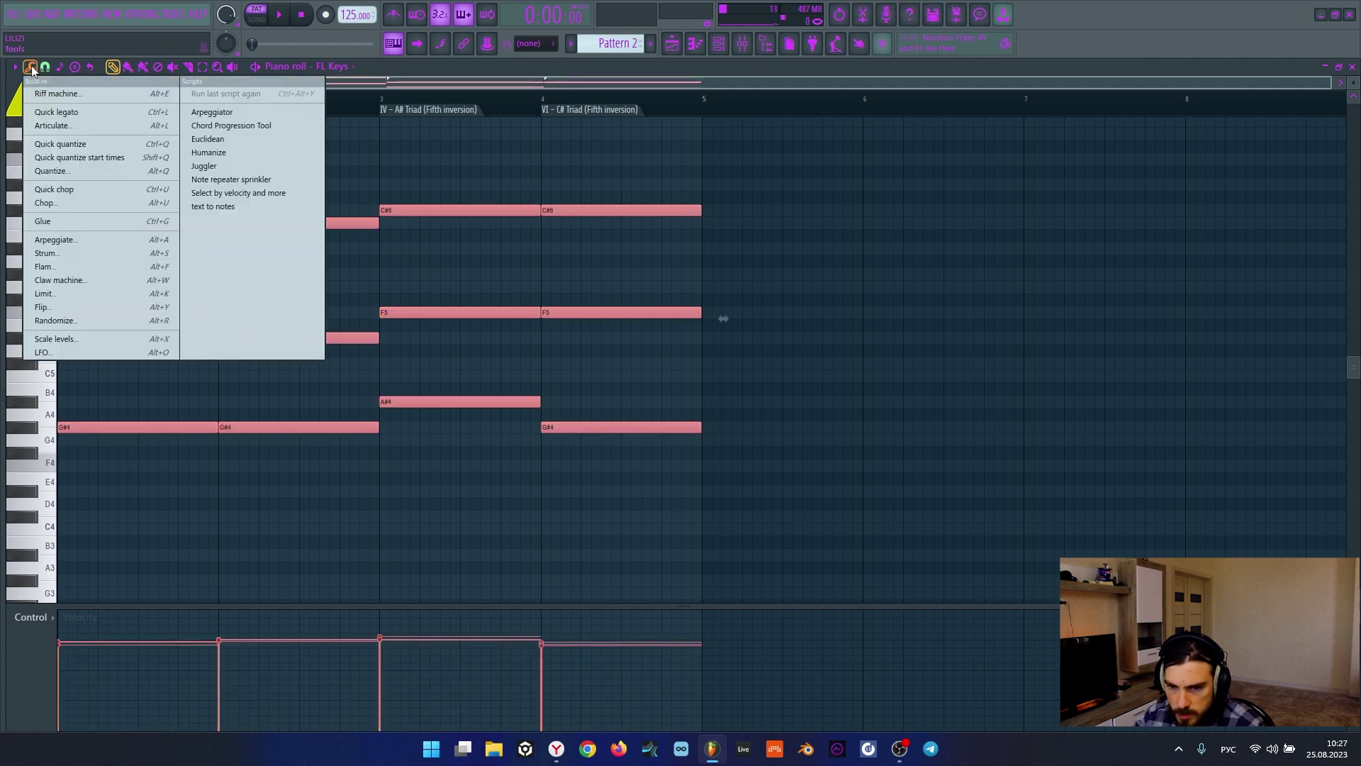
pyautogui.click(212, 112)
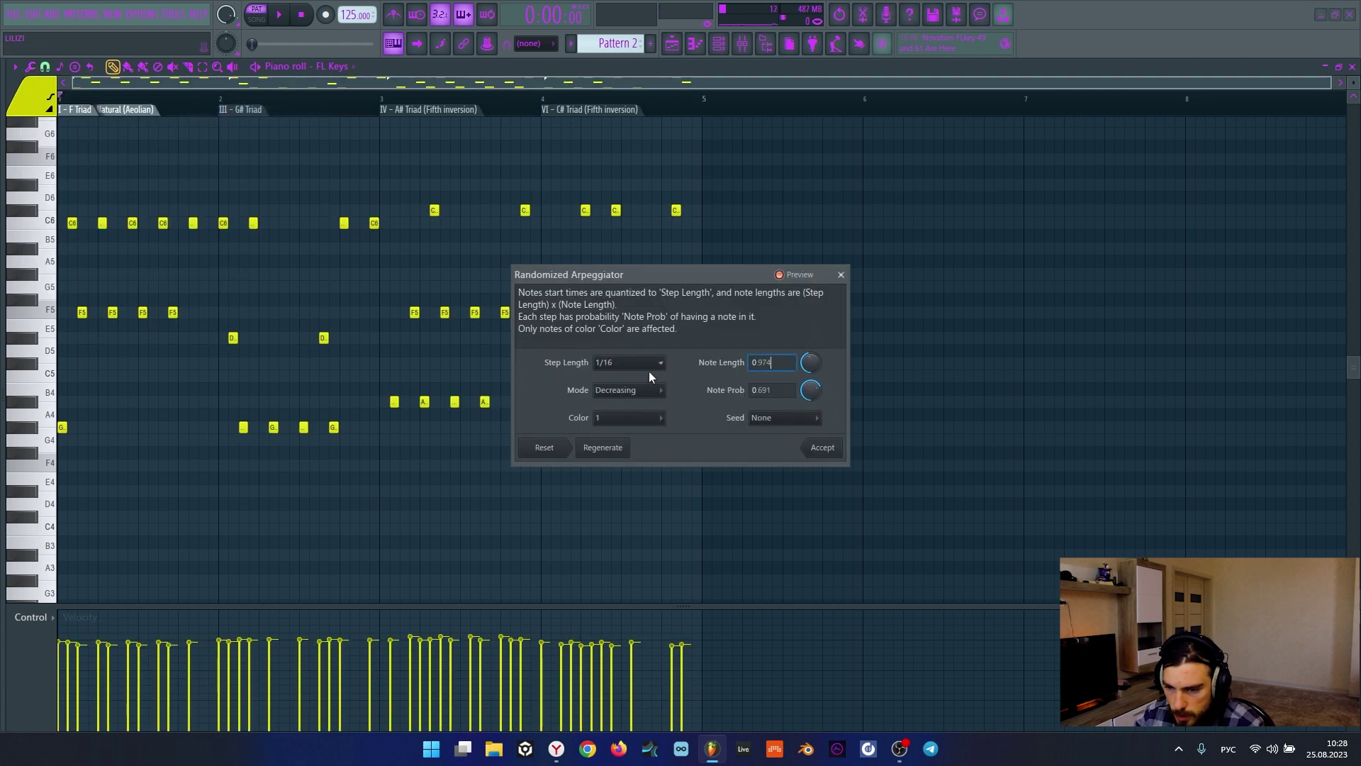
pyautogui.click(643, 391)
pyautogui.click(631, 419)
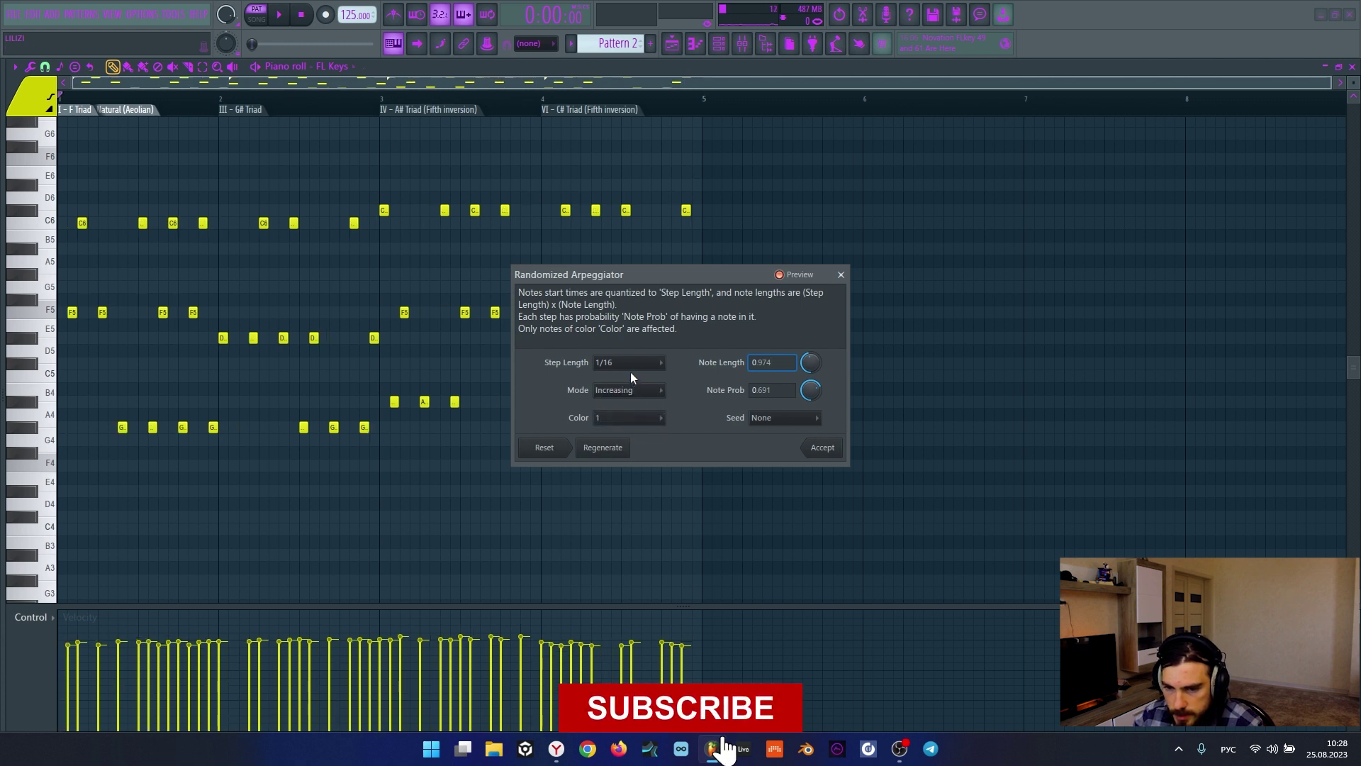
pyautogui.moveTo(810, 393); pyautogui.dragTo(812, 387)
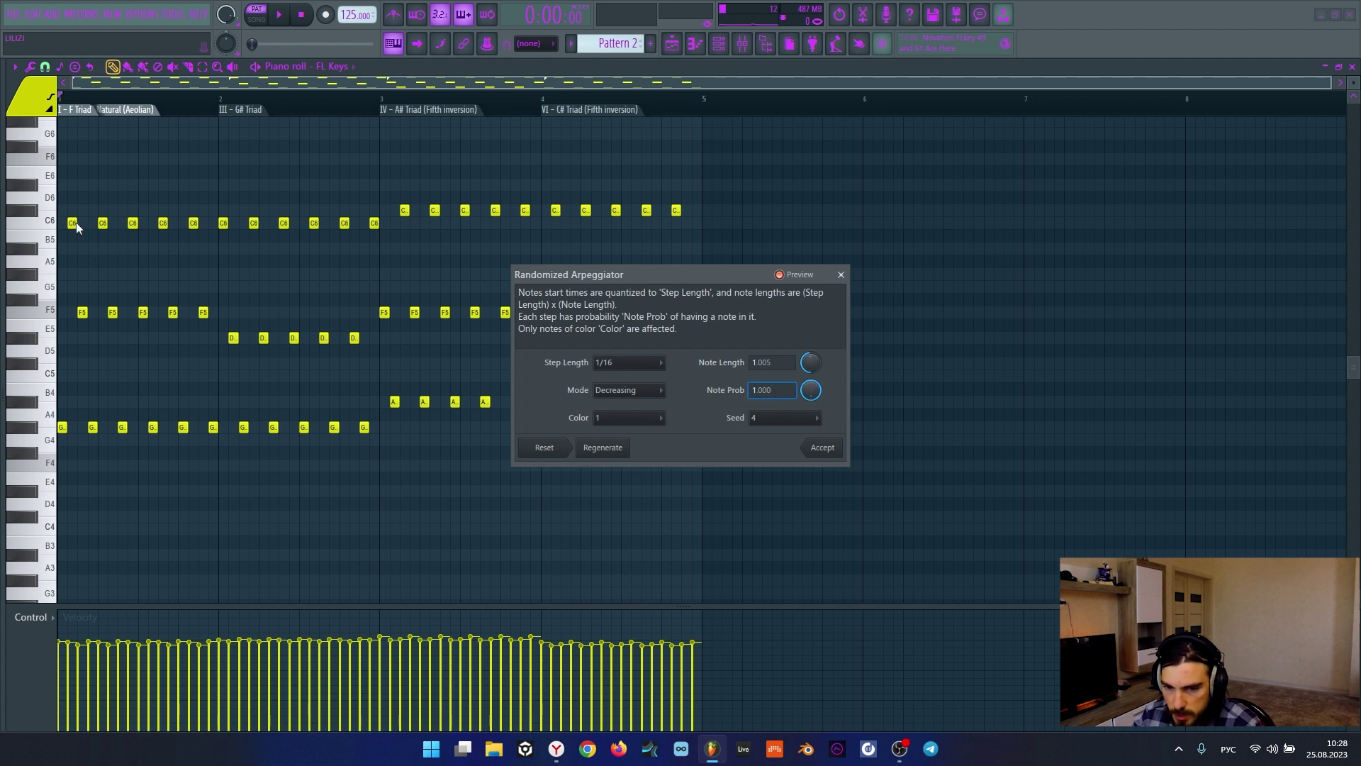
pyautogui.click(824, 449)
pyautogui.press('space')
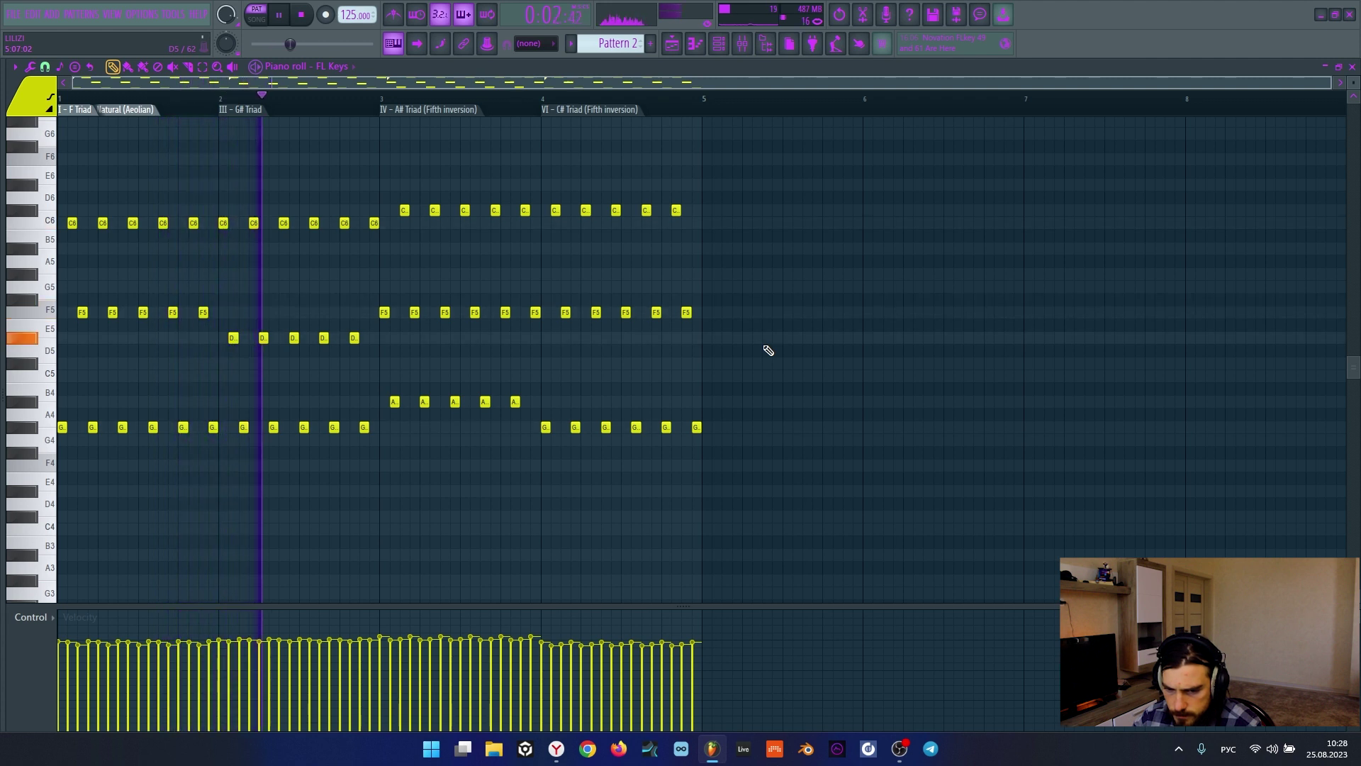
pyautogui.press('F6')
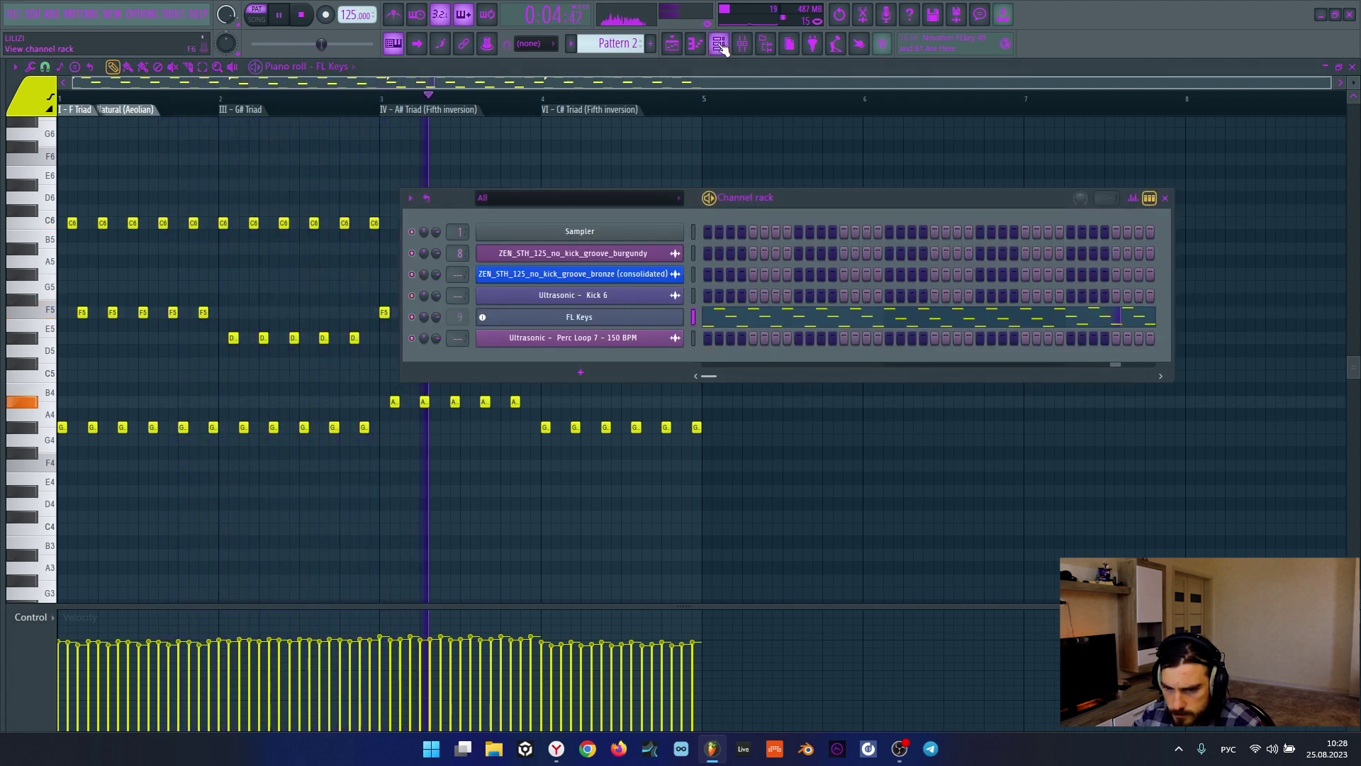
pyautogui.press('space')
pyautogui.rightClick(607, 318)
pyautogui.click(795, 453)
pyautogui.press('F6')
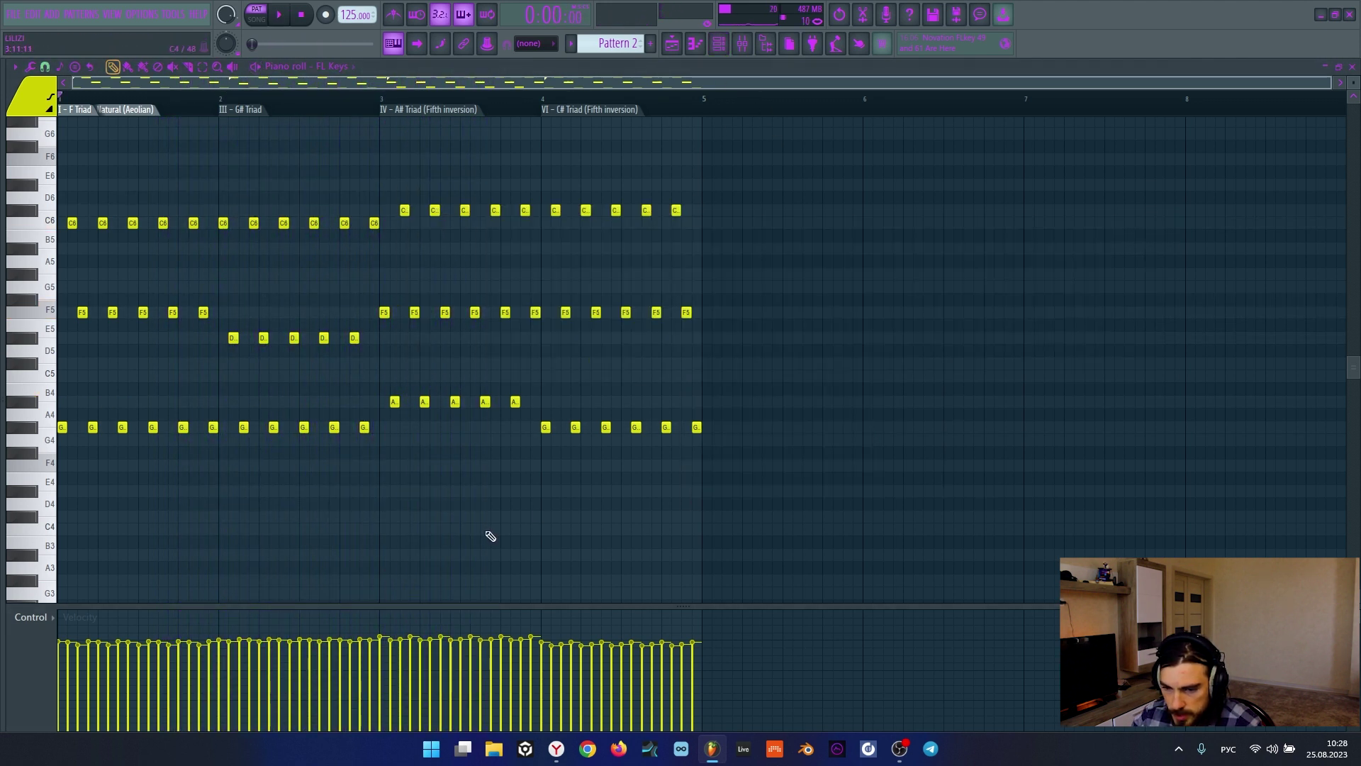
# Step: Try the arpeggiated notes one octave lower, play them briefly and move them back up an octave
pyautogui.hotkey('ctrl', 'a')
pyautogui.hotkey('ctrl', 'Down')
pyautogui.press('space')
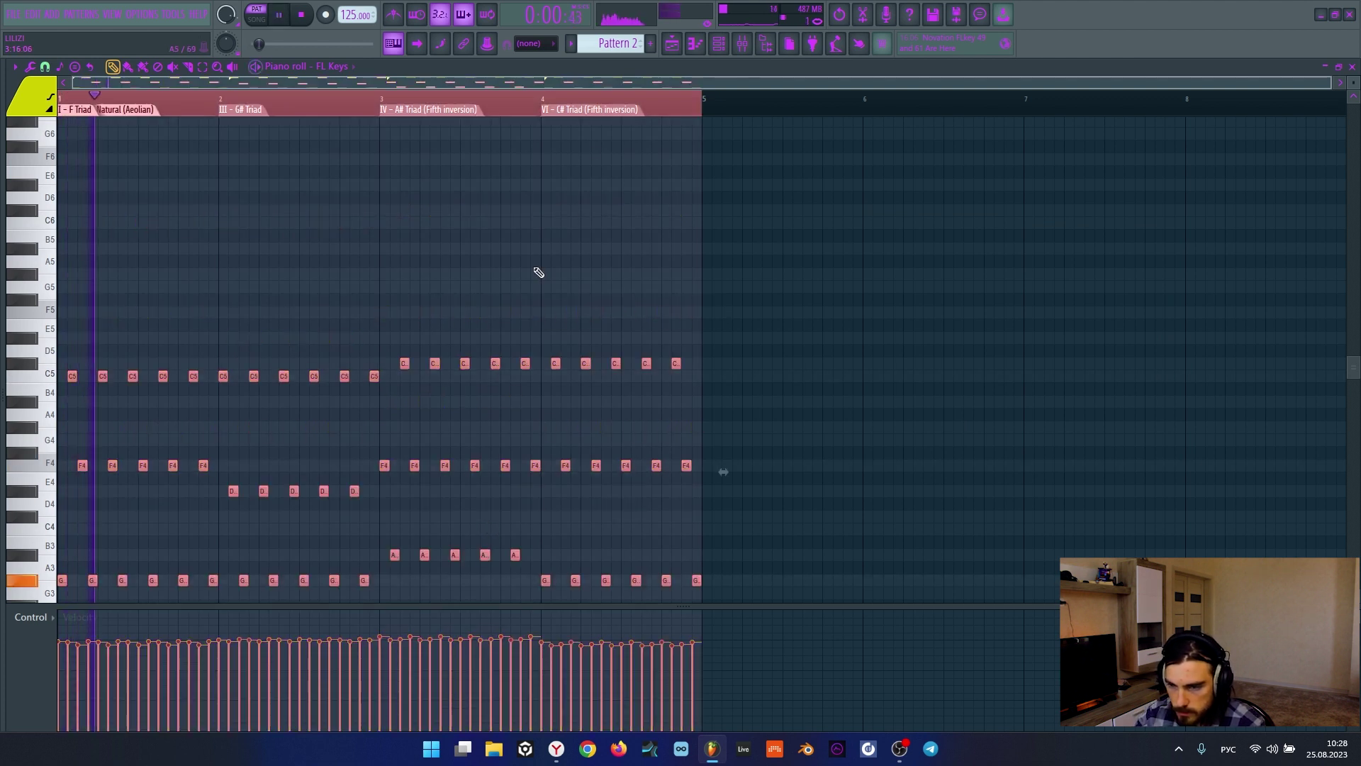
pyautogui.scroll(-3, 551, 234)
pyautogui.press('space')
pyautogui.hotkey('ctrl', 'Up')
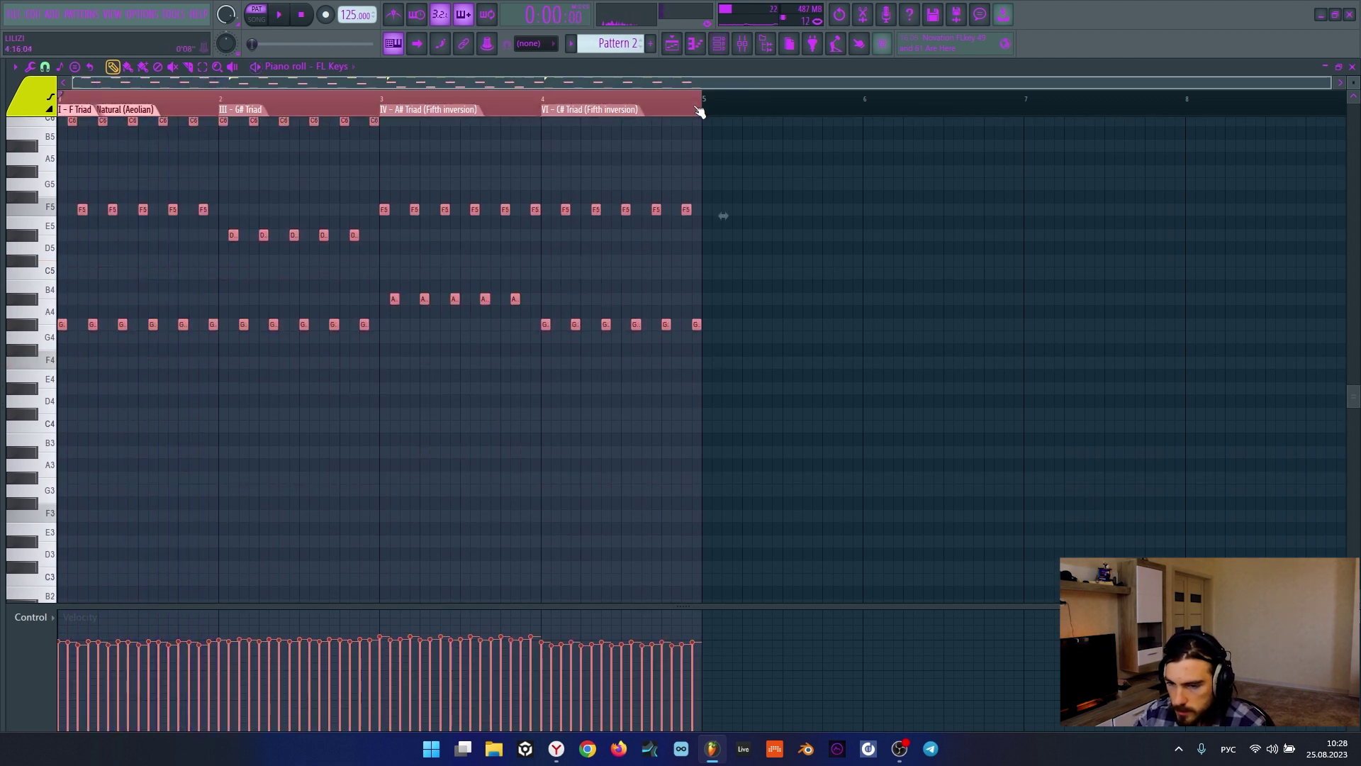
# Step: Replace the FL Keys instrument with the Serum synth on its existing channel
pyautogui.click(718, 44)
pyautogui.rightClick(633, 321)
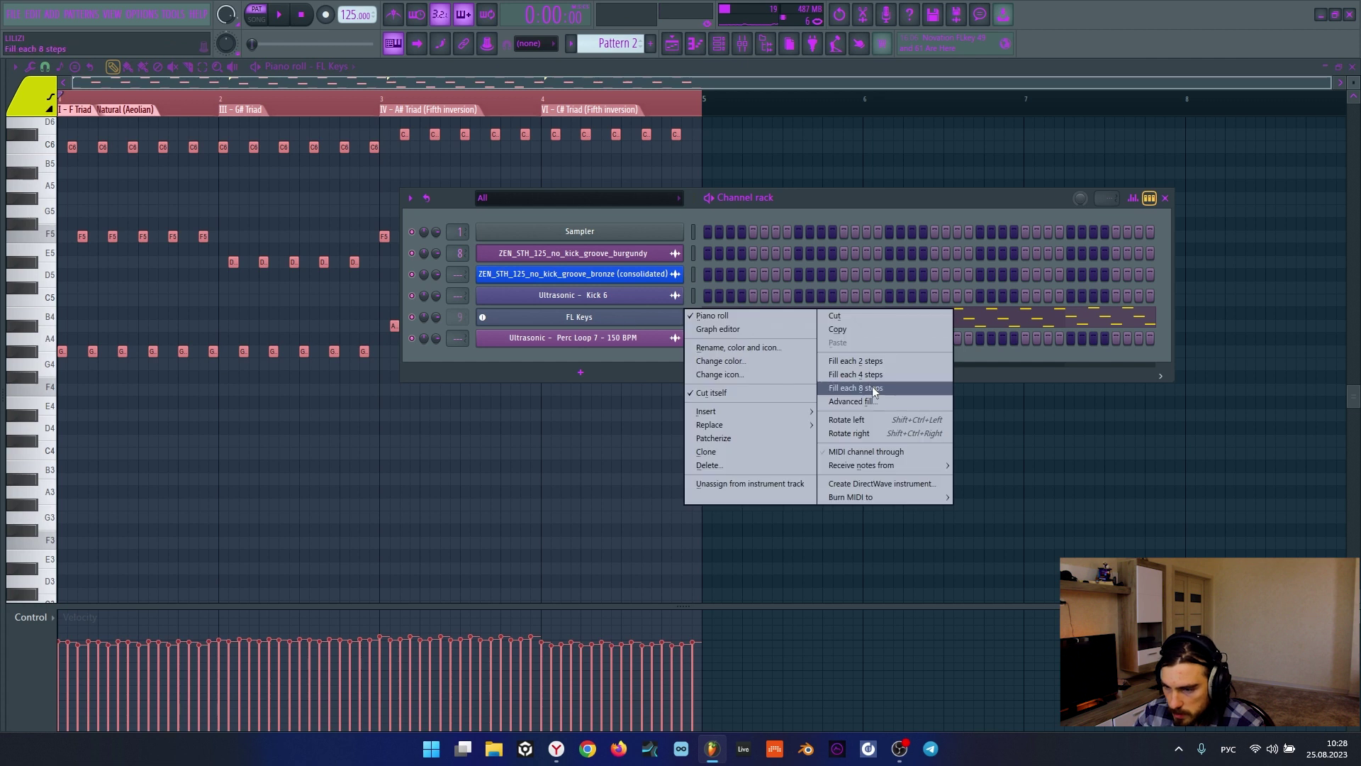
pyautogui.moveTo(777, 423)
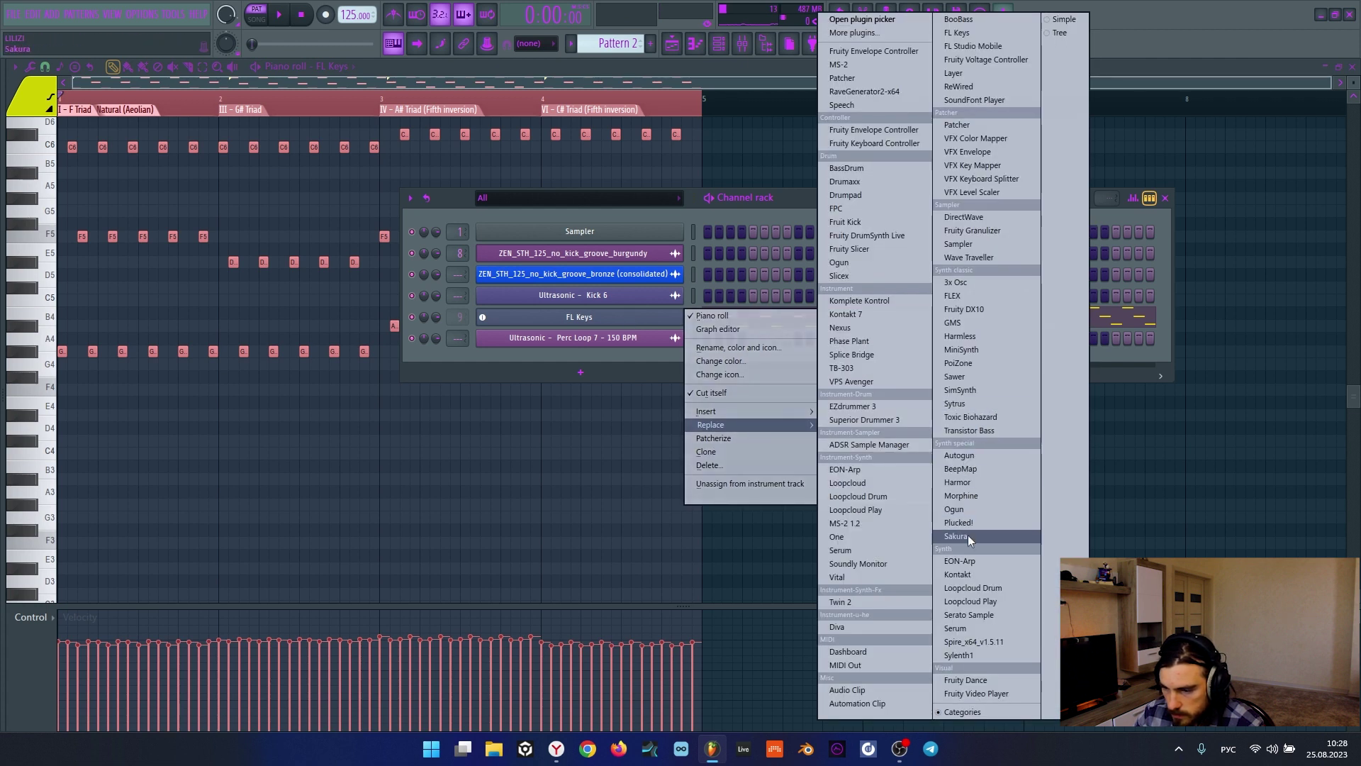
pyautogui.click(965, 629)
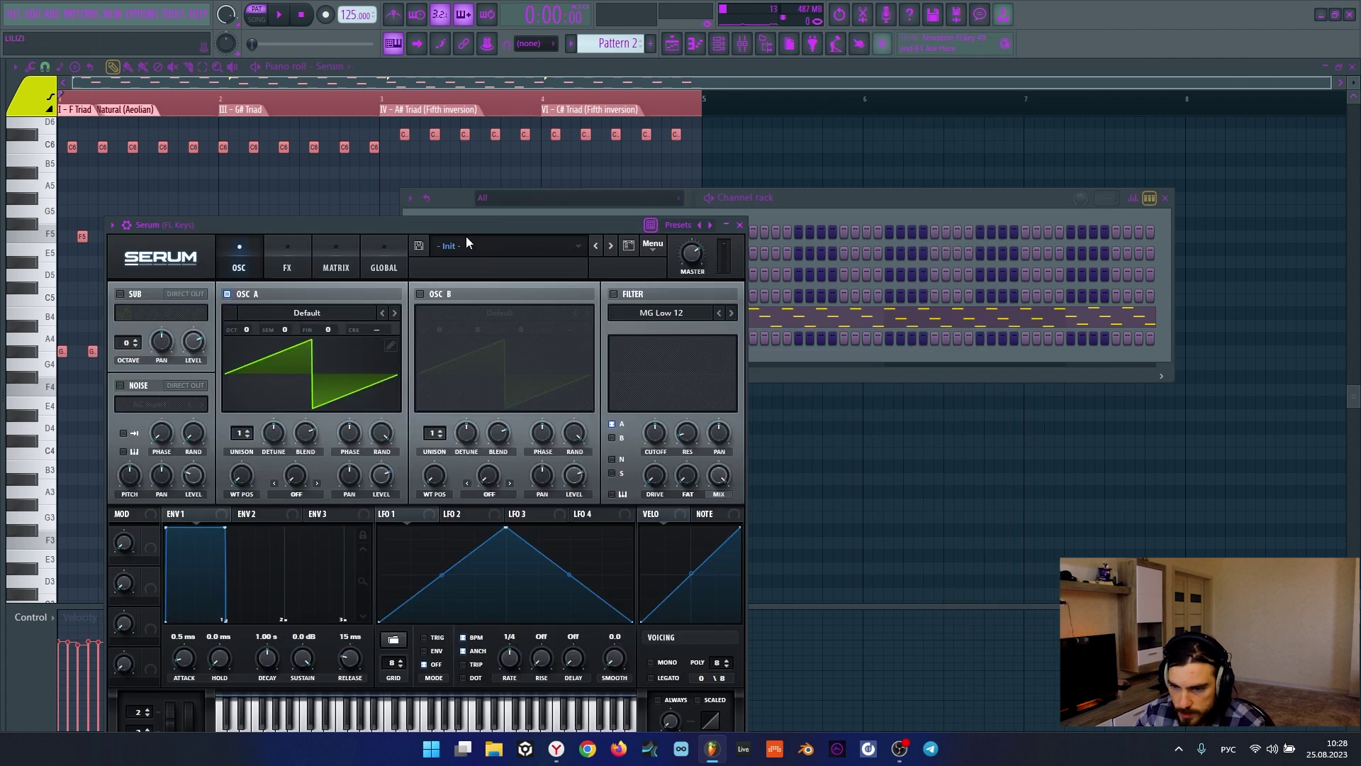
# Step: Load the plucked preset PL Monolith [7S] in Serum and start playing the arpeggio
pyautogui.click(470, 248)
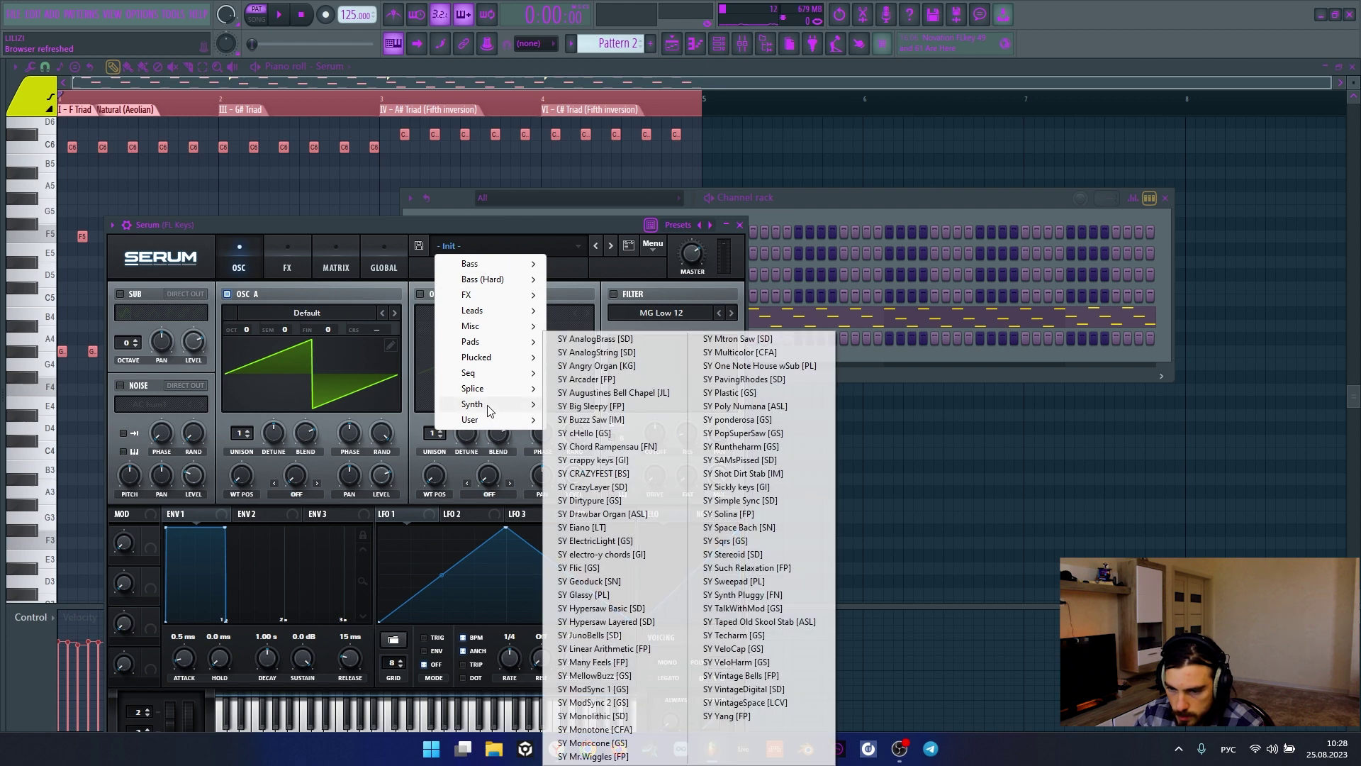
pyautogui.moveTo(494, 358)
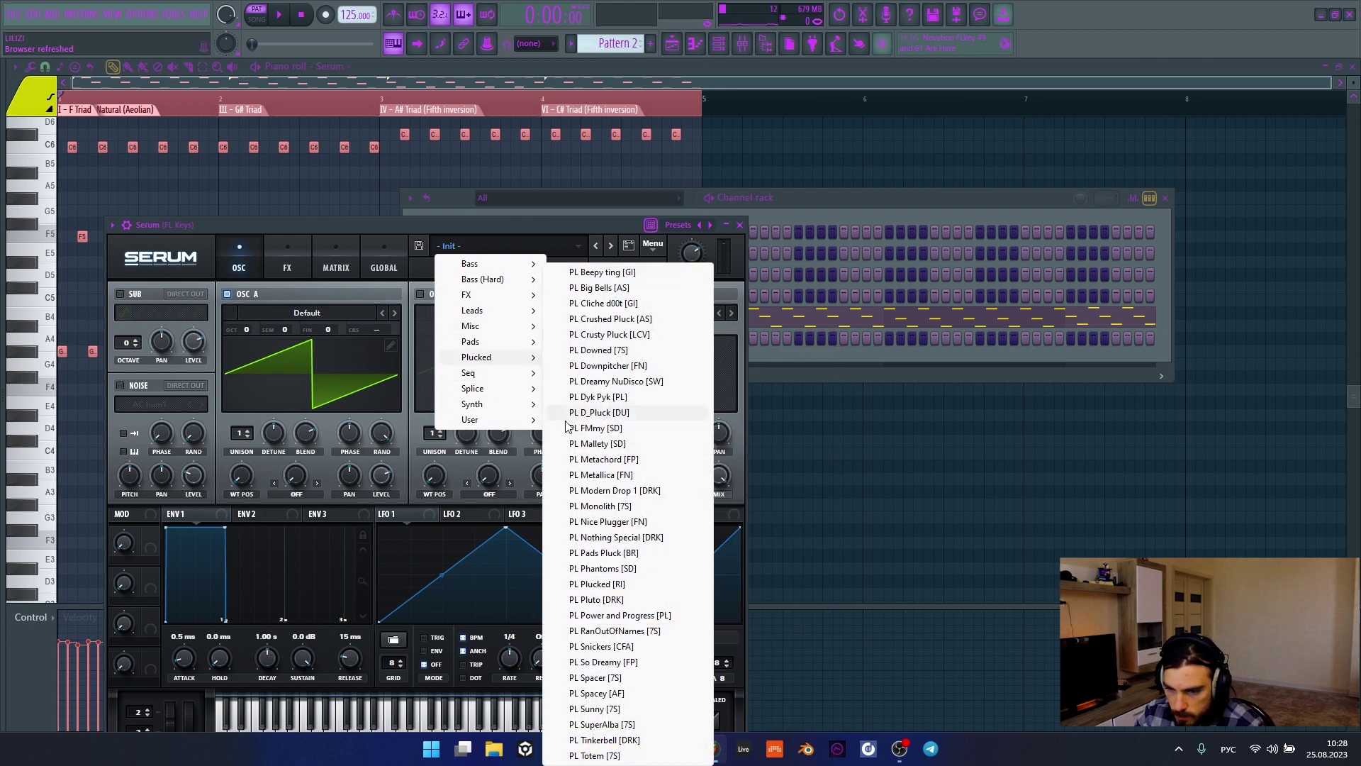
pyautogui.click(604, 506)
pyautogui.press('space')
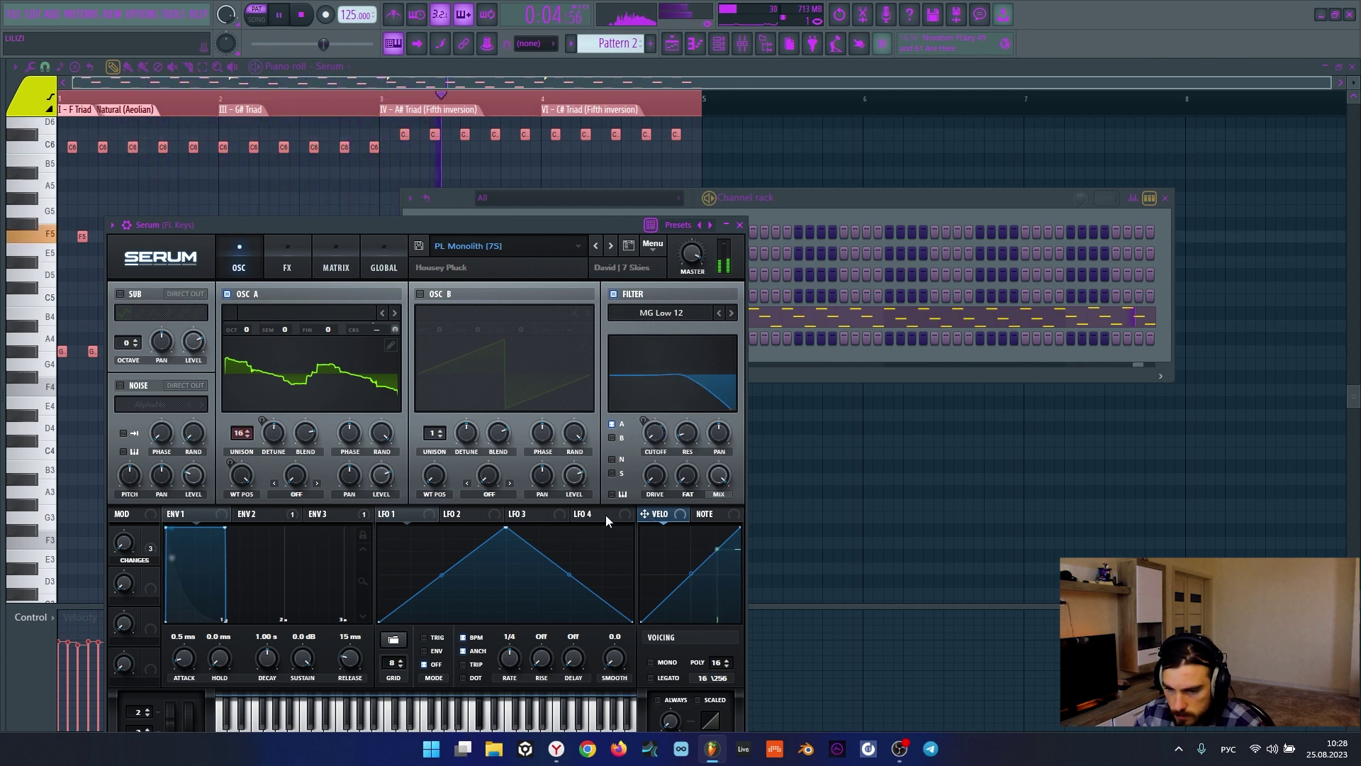
# Step: Adjust the envelope 2 modulation of Serum's filter cutoff during playback, return to the piano roll and stop playback
pyautogui.click(251, 516)
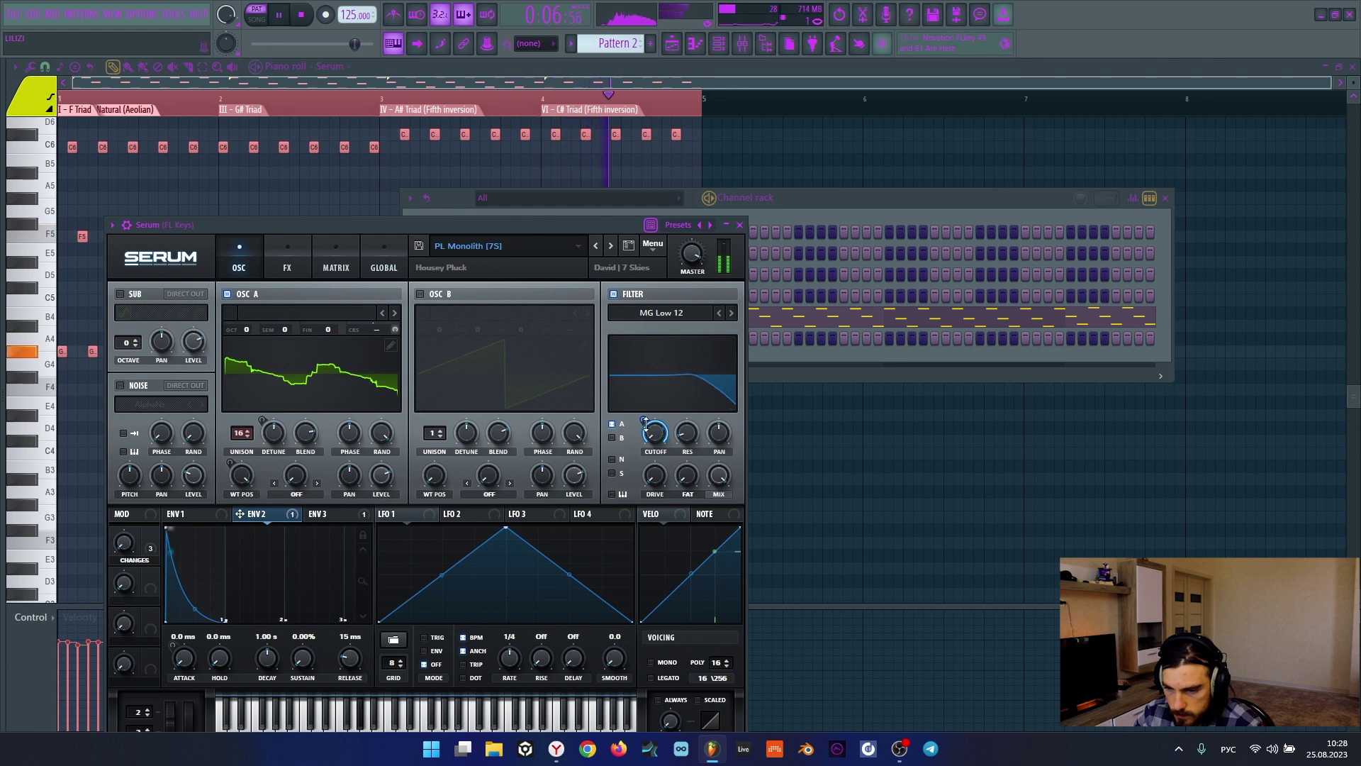
pyautogui.moveTo(643, 420)
pyautogui.mouseDown()
pyautogui.moveTo(644, 440)
pyautogui.moveTo(643, 418)
pyautogui.mouseUp()
pyautogui.click(660, 440)
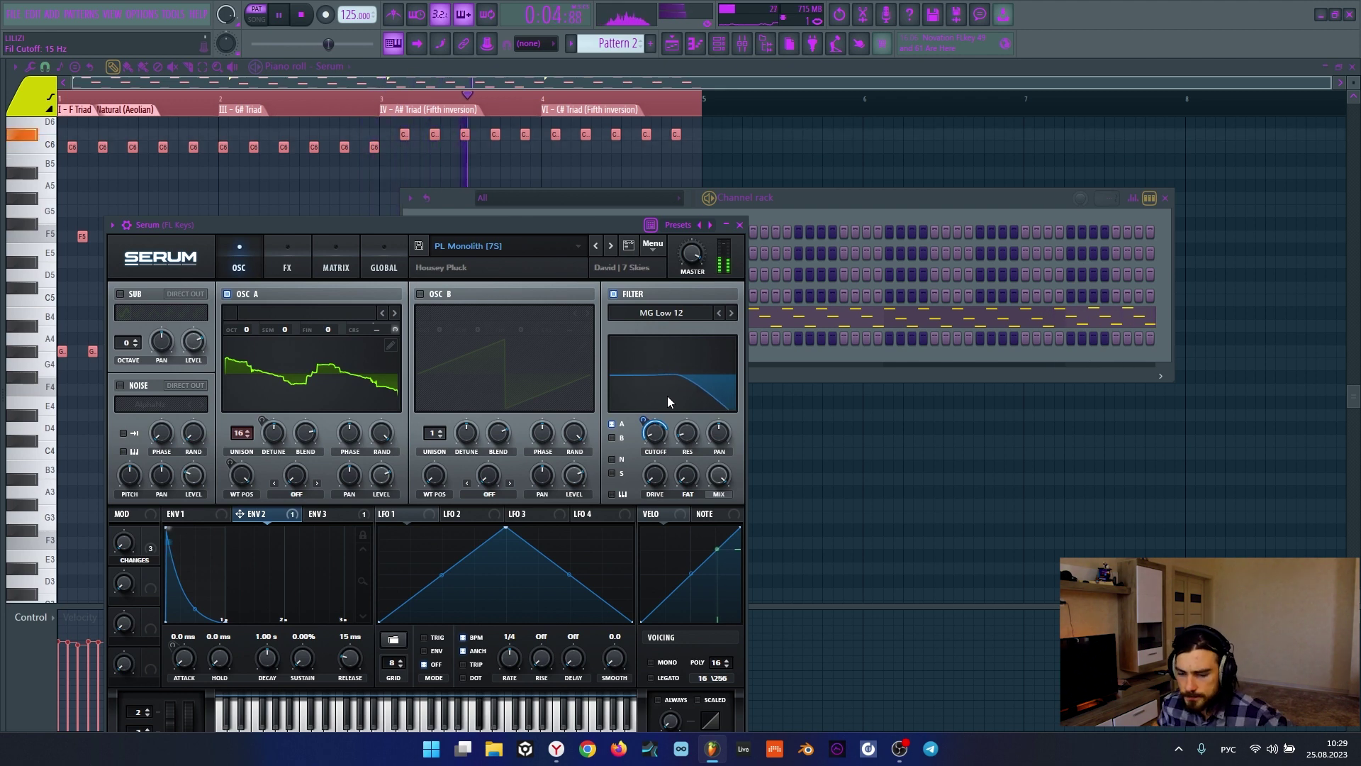
pyautogui.click(848, 470)
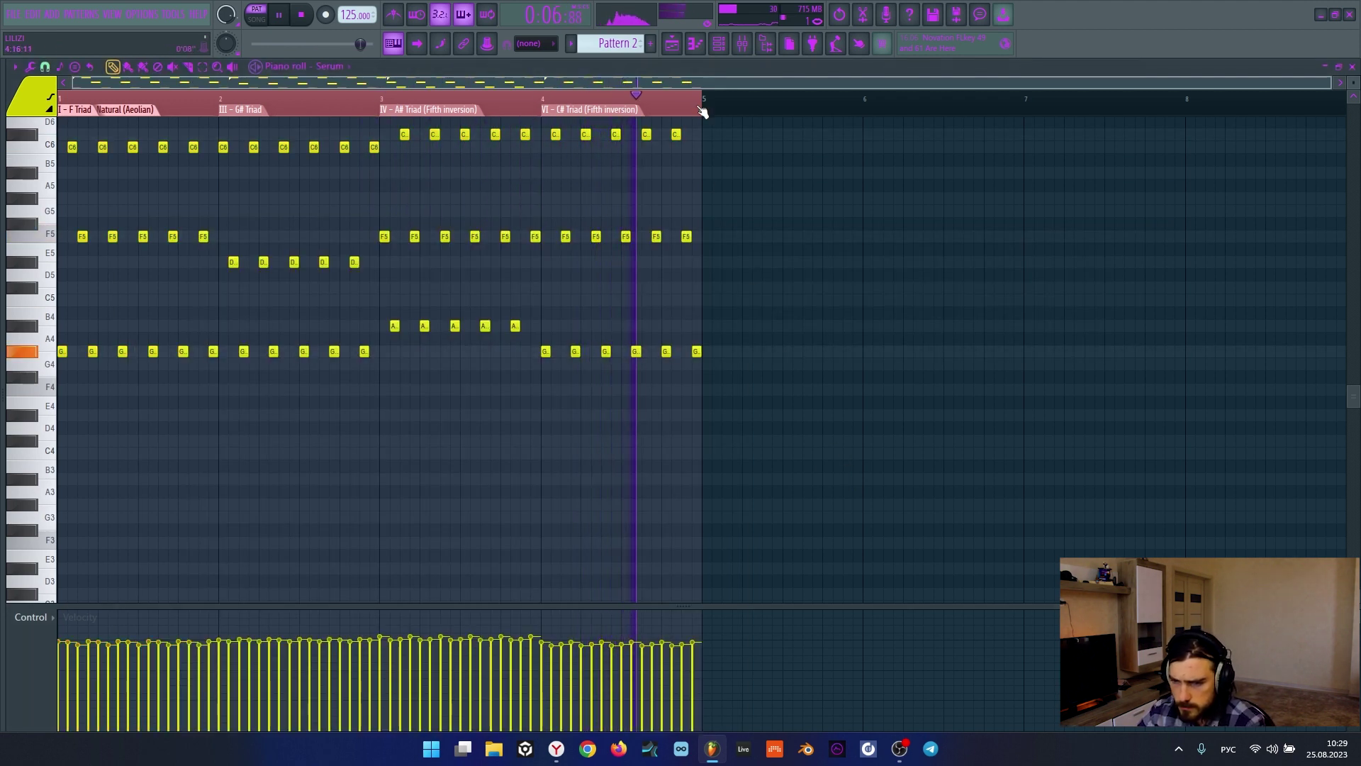
pyautogui.press('space')
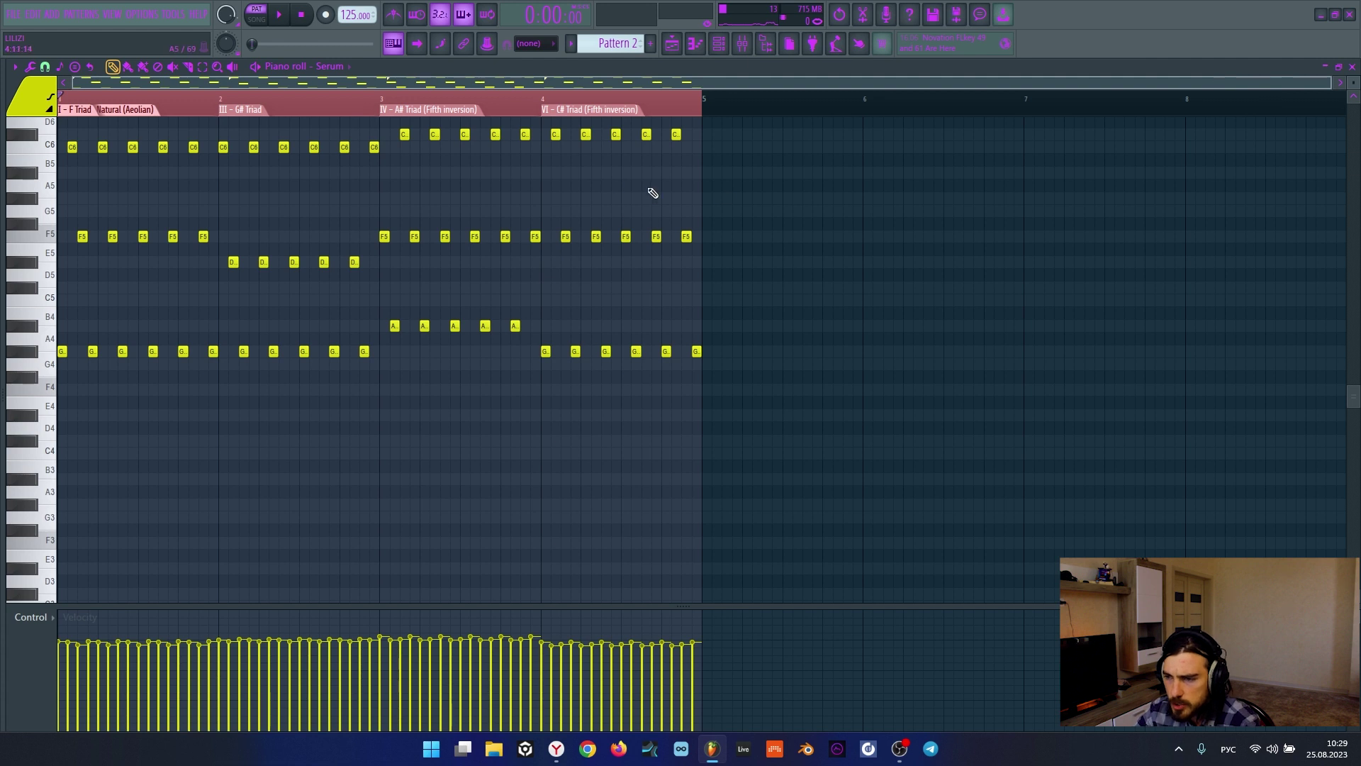
# Step: Open the Serum clip from the playlist in the piano roll to review its notes, and close the piano roll
pyautogui.scroll(3, 778, 237)
pyautogui.moveTo(798, 203); pyautogui.dragTo(58, 567)
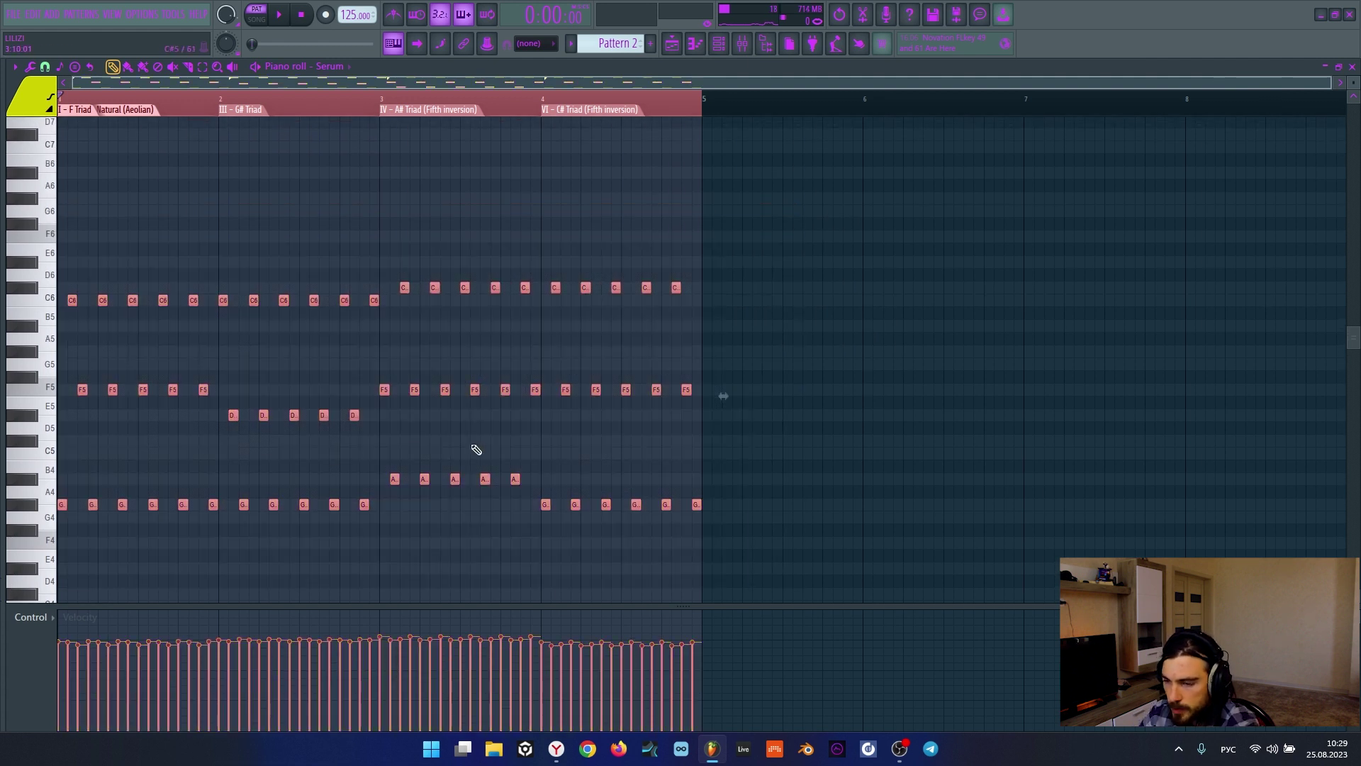
pyautogui.press('Delete')
pyautogui.press('F7')
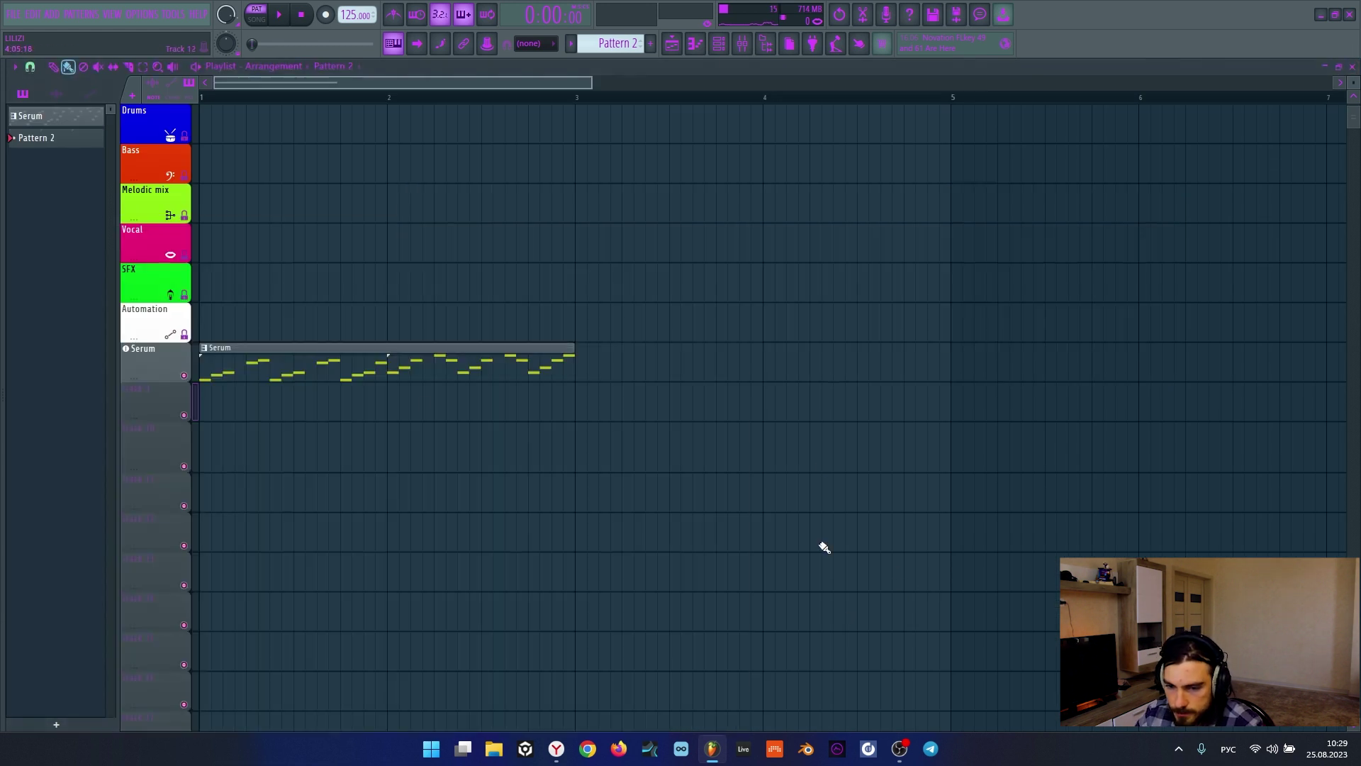
pyautogui.doubleClick(362, 376)
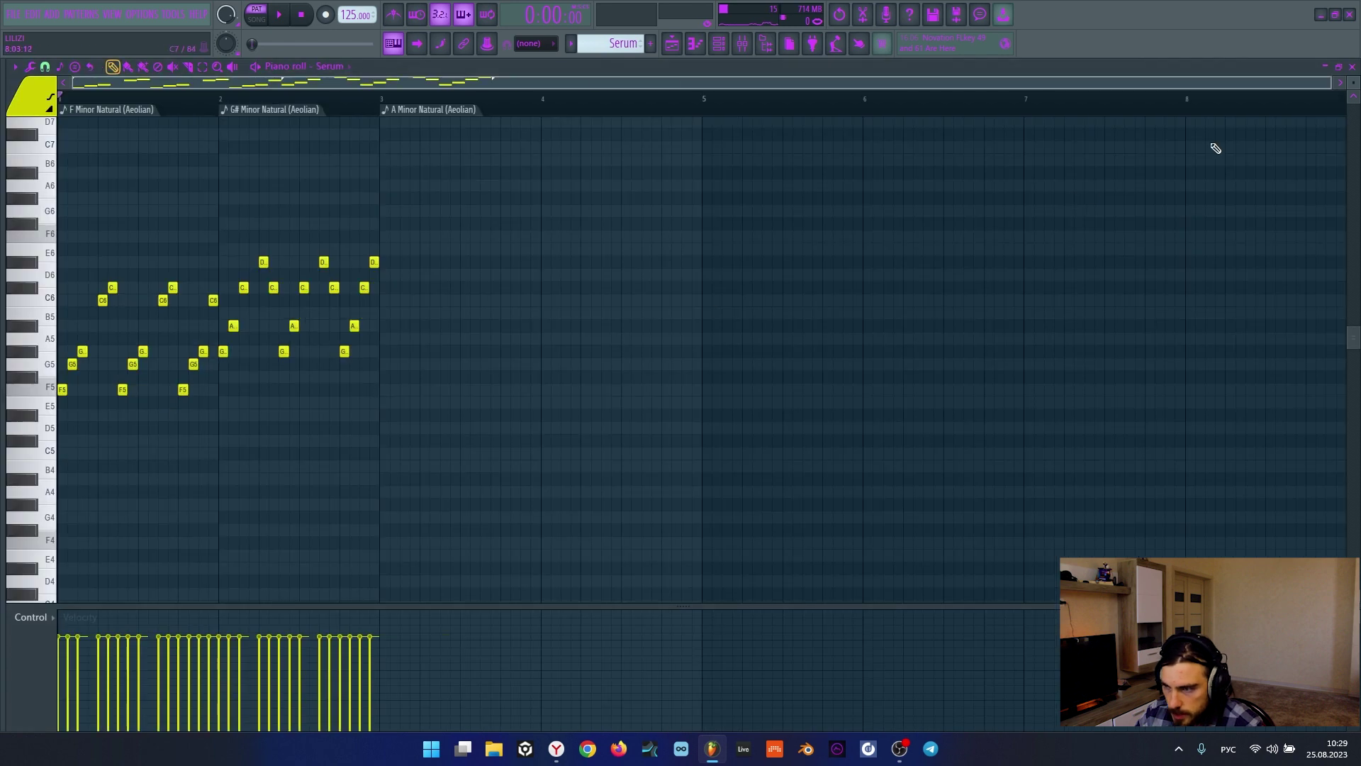
pyautogui.click(1352, 66)
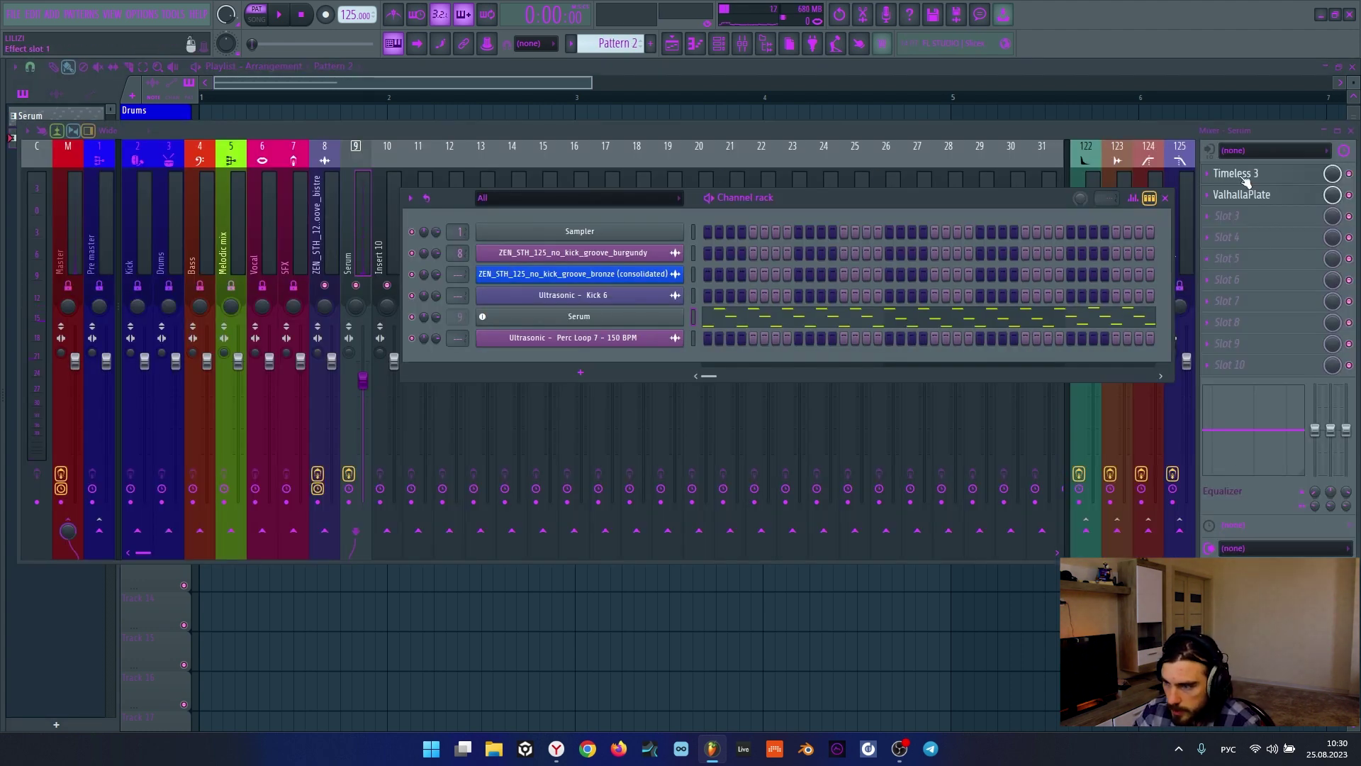
# Step: Add Hyper Chorus to slot 3 of the Serum mixer track and load its Viral 90s preset
pyautogui.click(1240, 213)
pyautogui.press('Escape')
pyautogui.click(1239, 216)
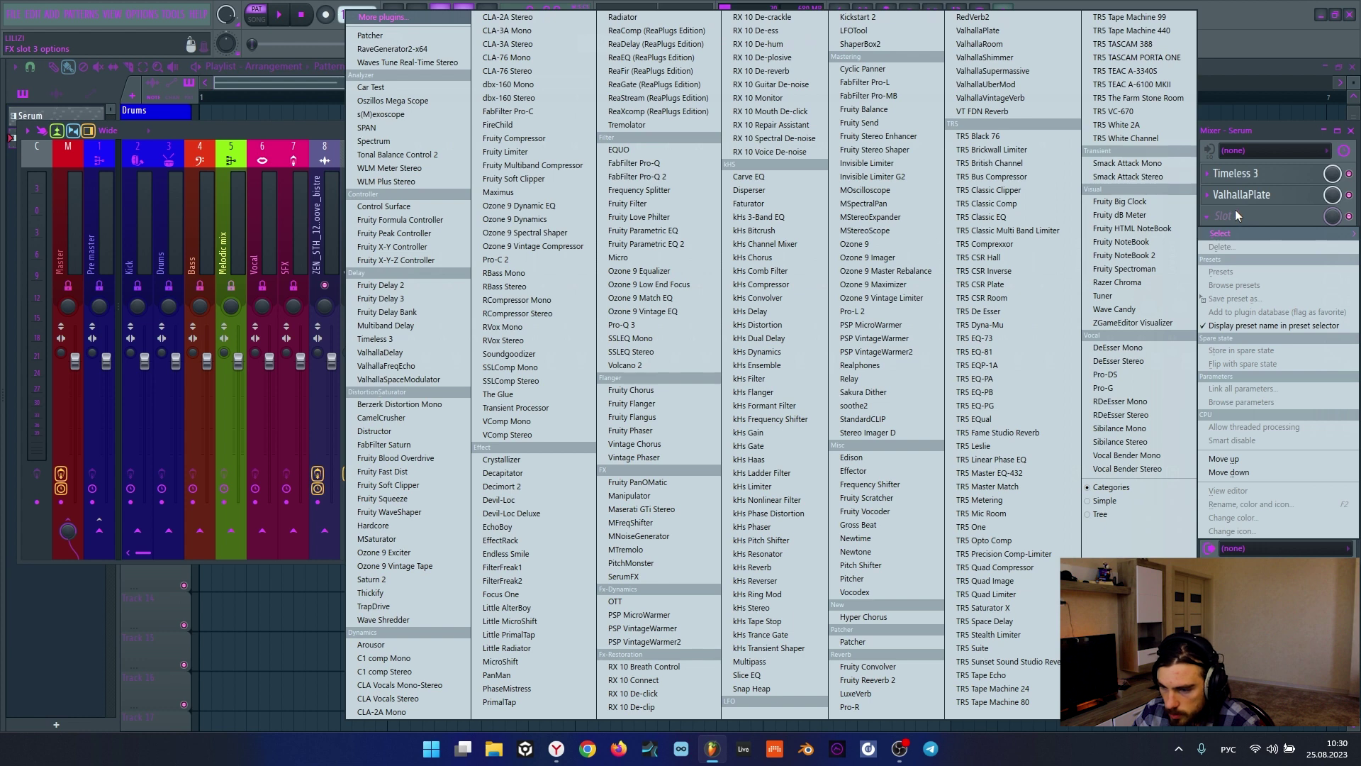
pyautogui.click(860, 617)
pyautogui.moveTo(504, 259); pyautogui.dragTo(818, 236)
pyautogui.click(946, 228)
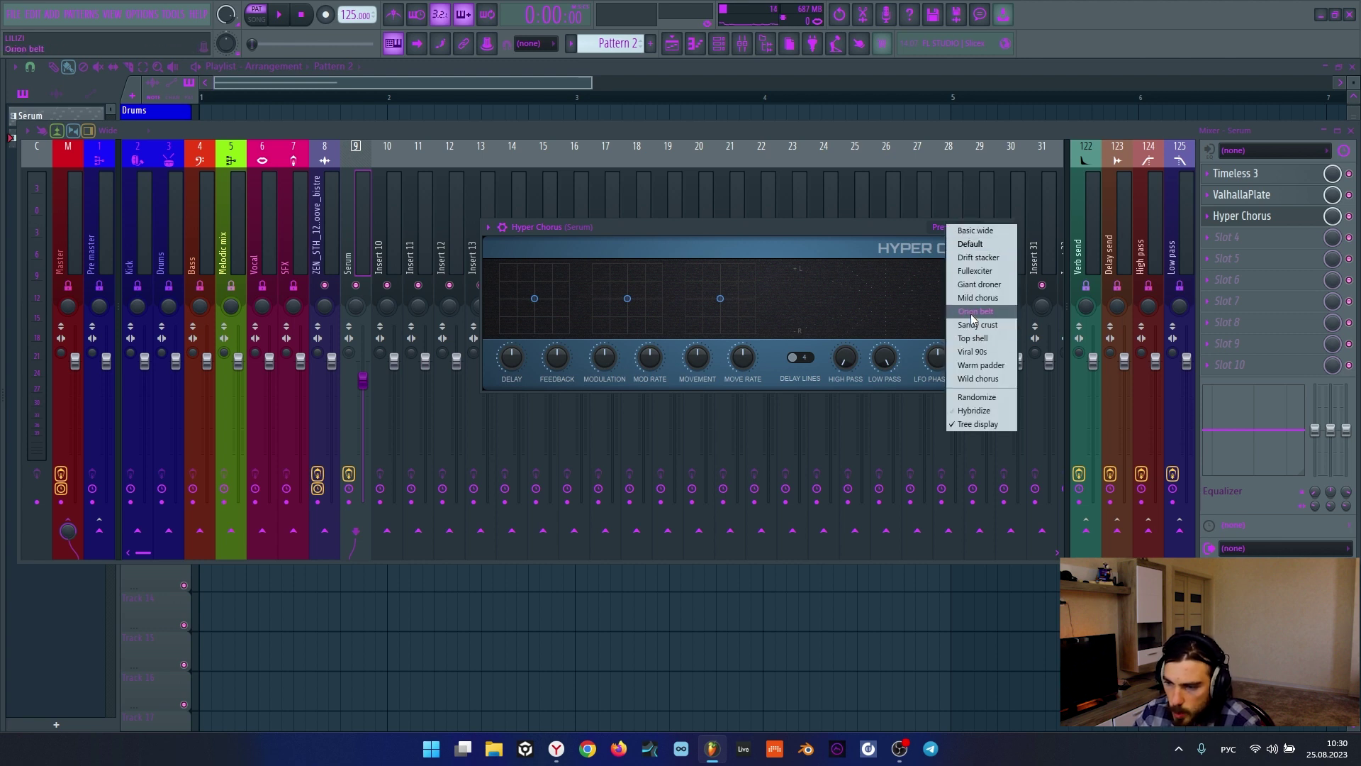
pyautogui.click(980, 352)
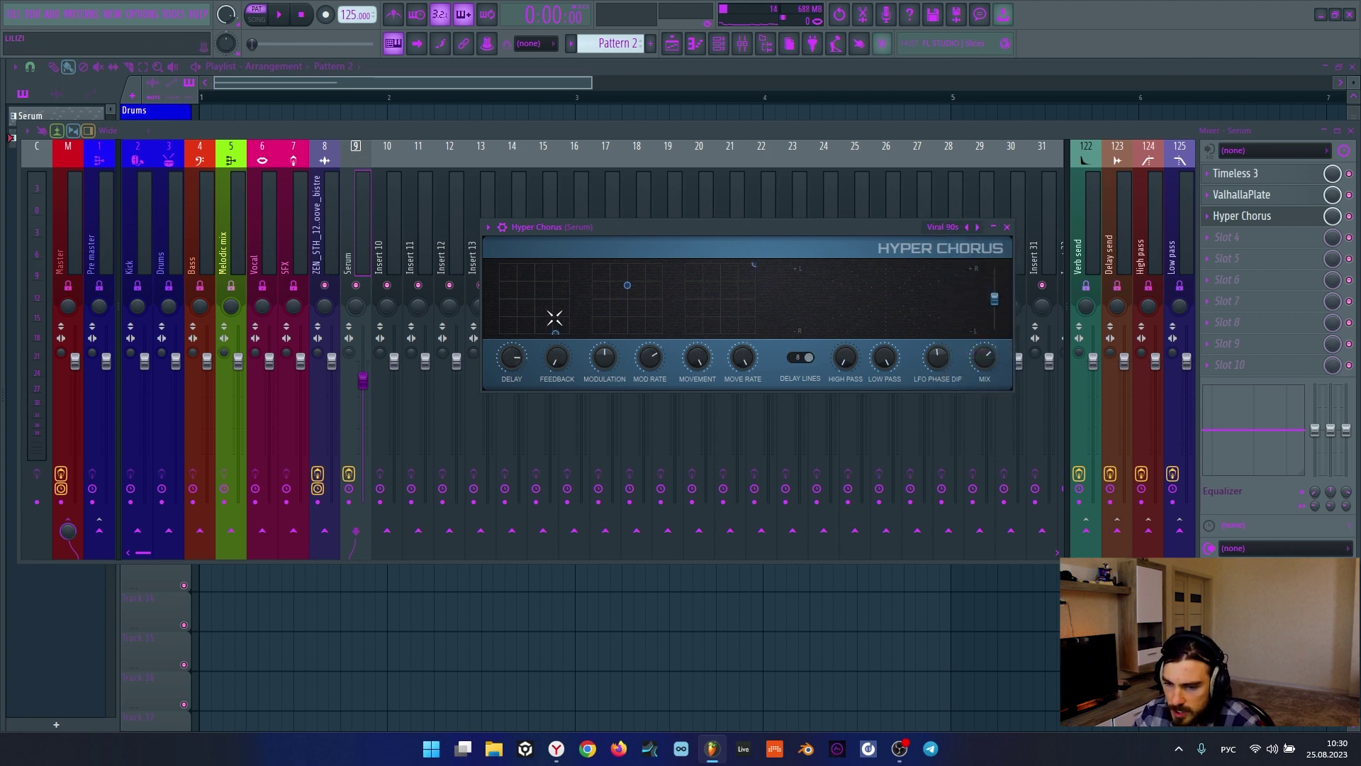
pyautogui.moveTo(649, 246); pyautogui.dragTo(615, 285)
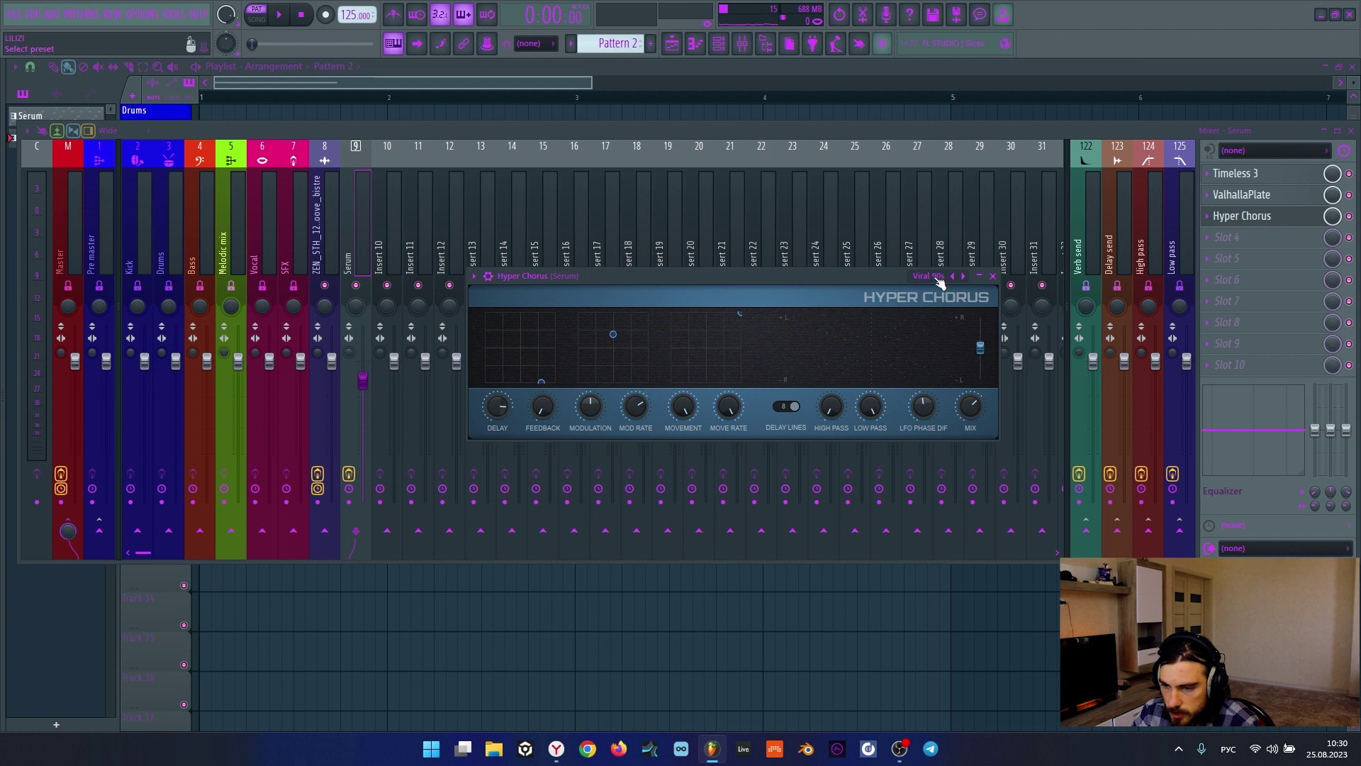
# Step: Audition the Hyper Chorus presets Top shell and Sandy crust during playback and settle on Orion belt
pyautogui.press('space')
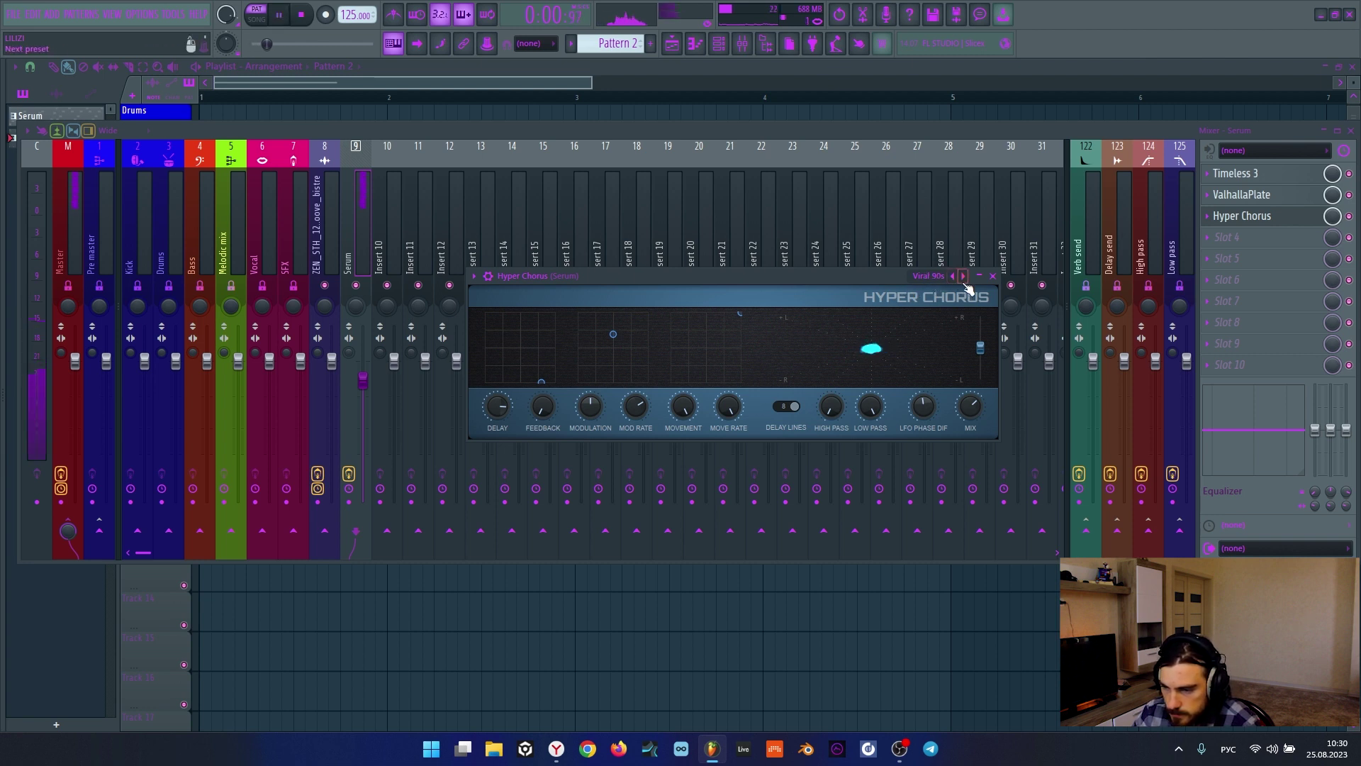
pyautogui.click(953, 276)
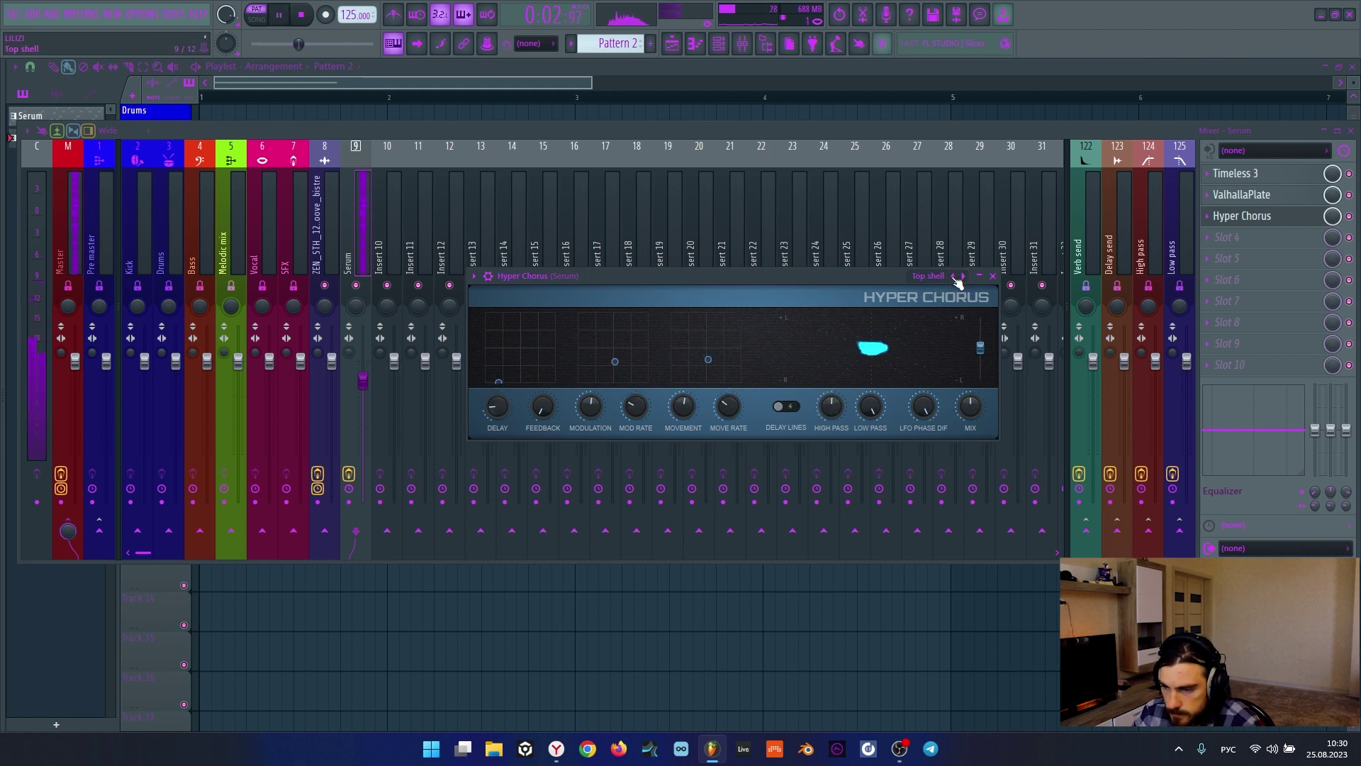
pyautogui.click(954, 276)
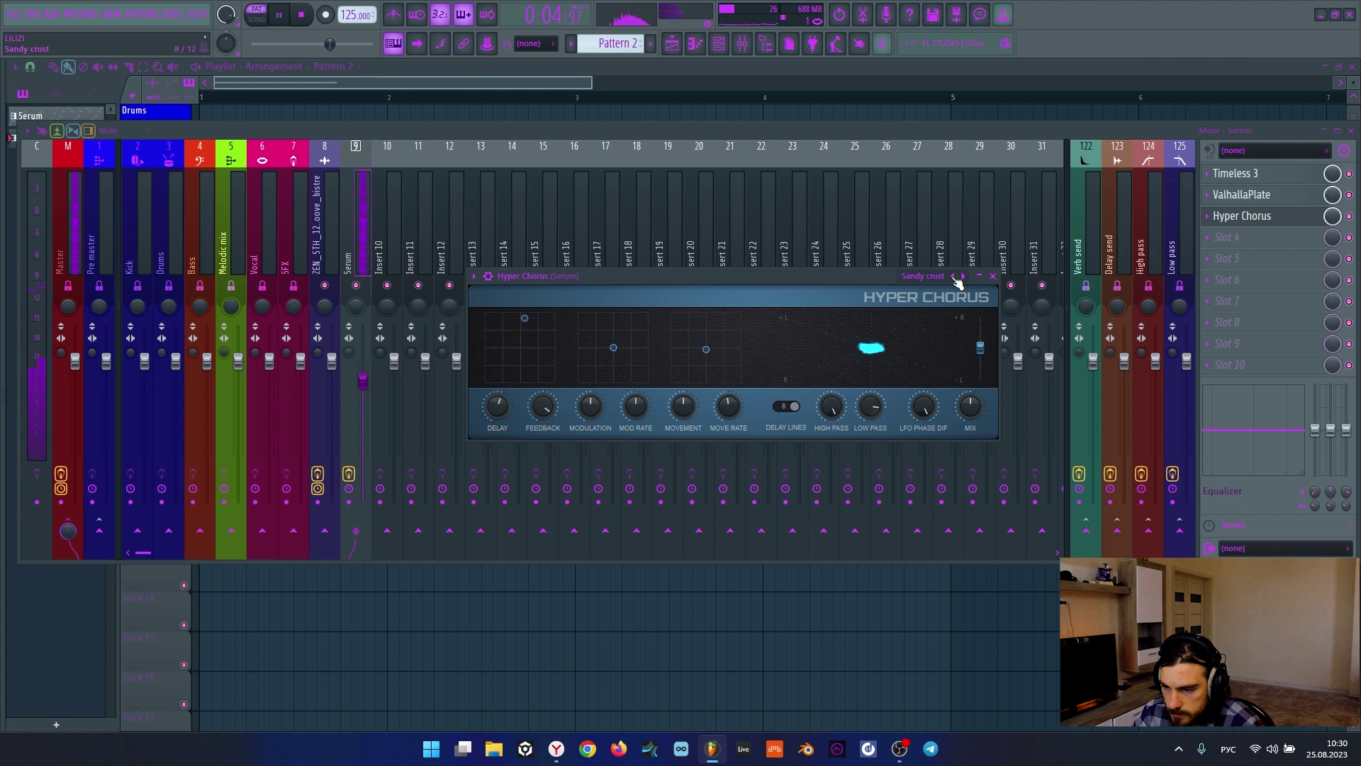
pyautogui.click(954, 277)
pyautogui.press('space')
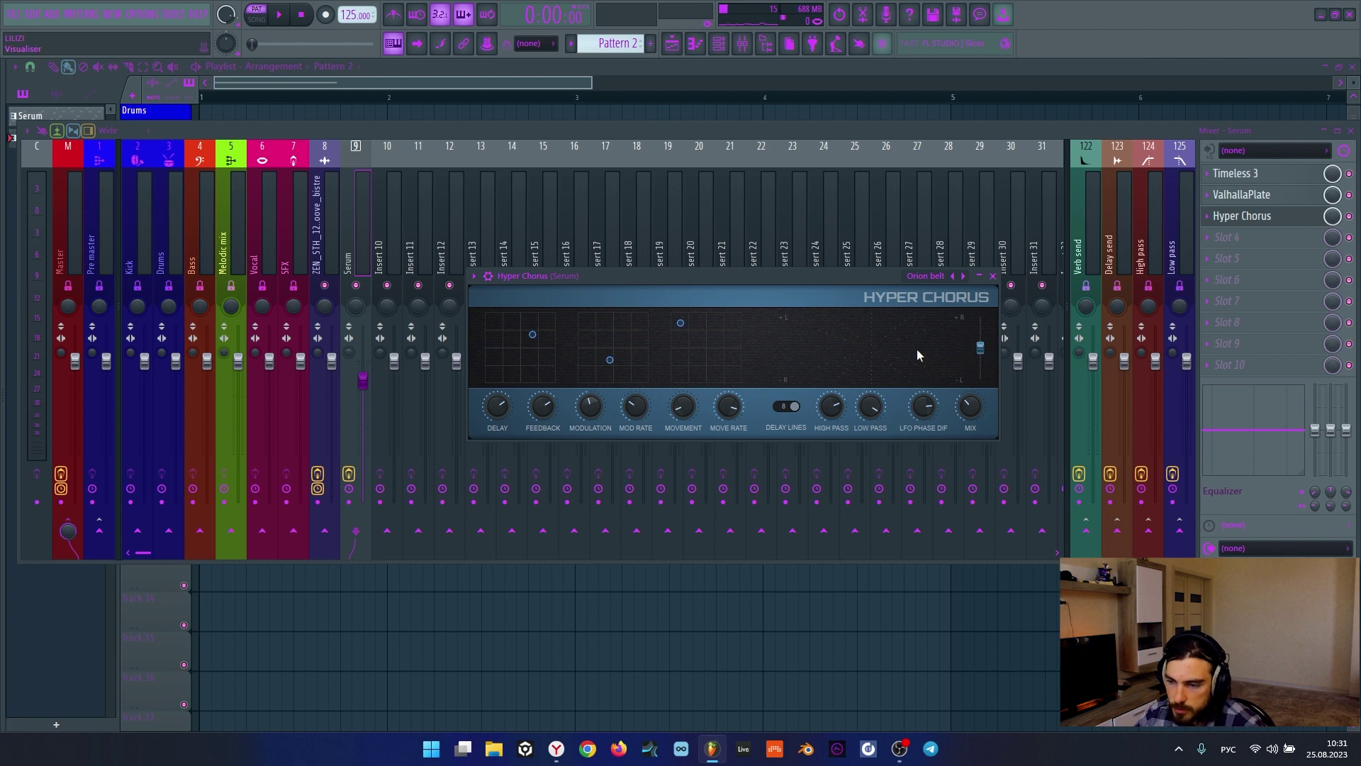
# Step: Set the Hyper Chorus mix to 100% dry / 0% wet and audition the arpeggio
pyautogui.moveTo(970, 408); pyautogui.dragTo(970, 443)
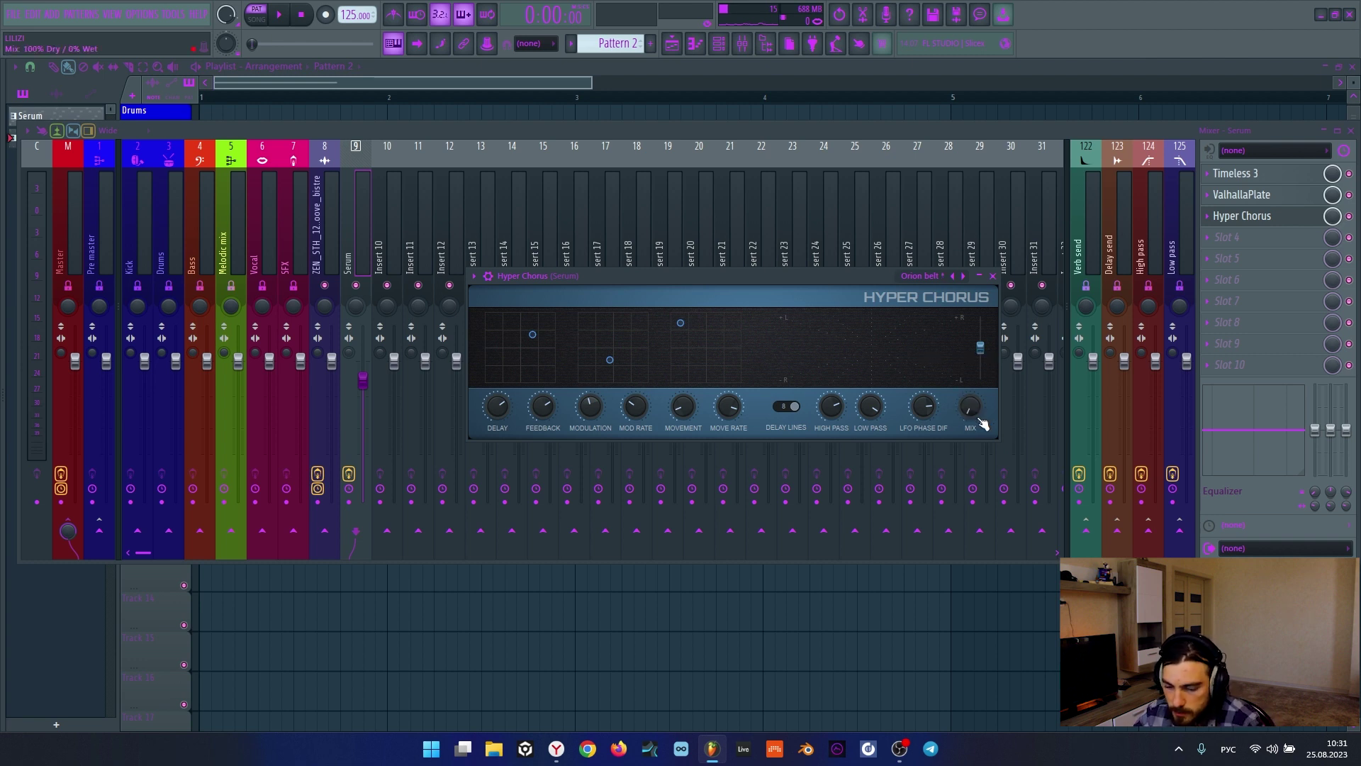
pyautogui.press('space')
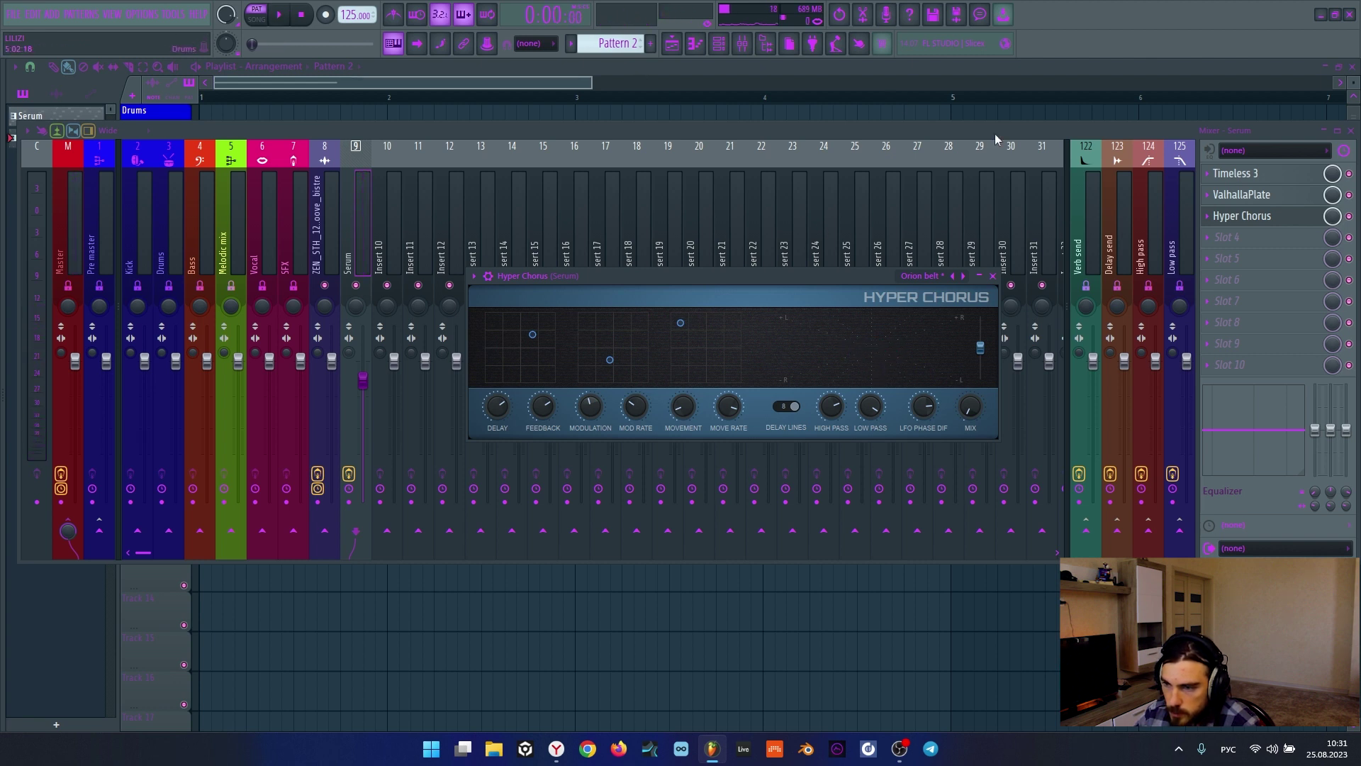
pyautogui.moveTo(814, 279); pyautogui.dragTo(937, 300)
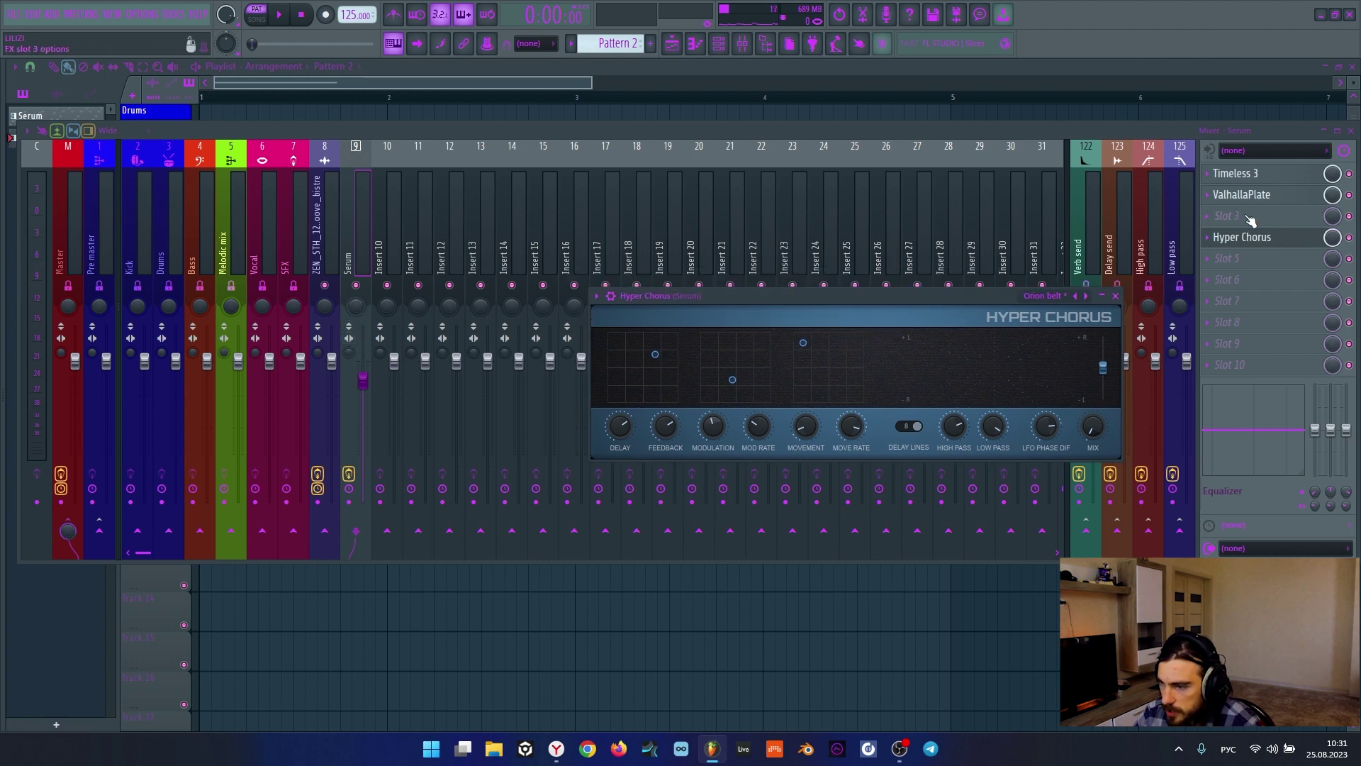
# Step: Insert Fruity Stereo Enhancer in slot 3 ahead of Hyper Chorus and play the pattern with the Hyper Chorus visualiser open
pyautogui.rightClick(1246, 216)
pyautogui.click(879, 136)
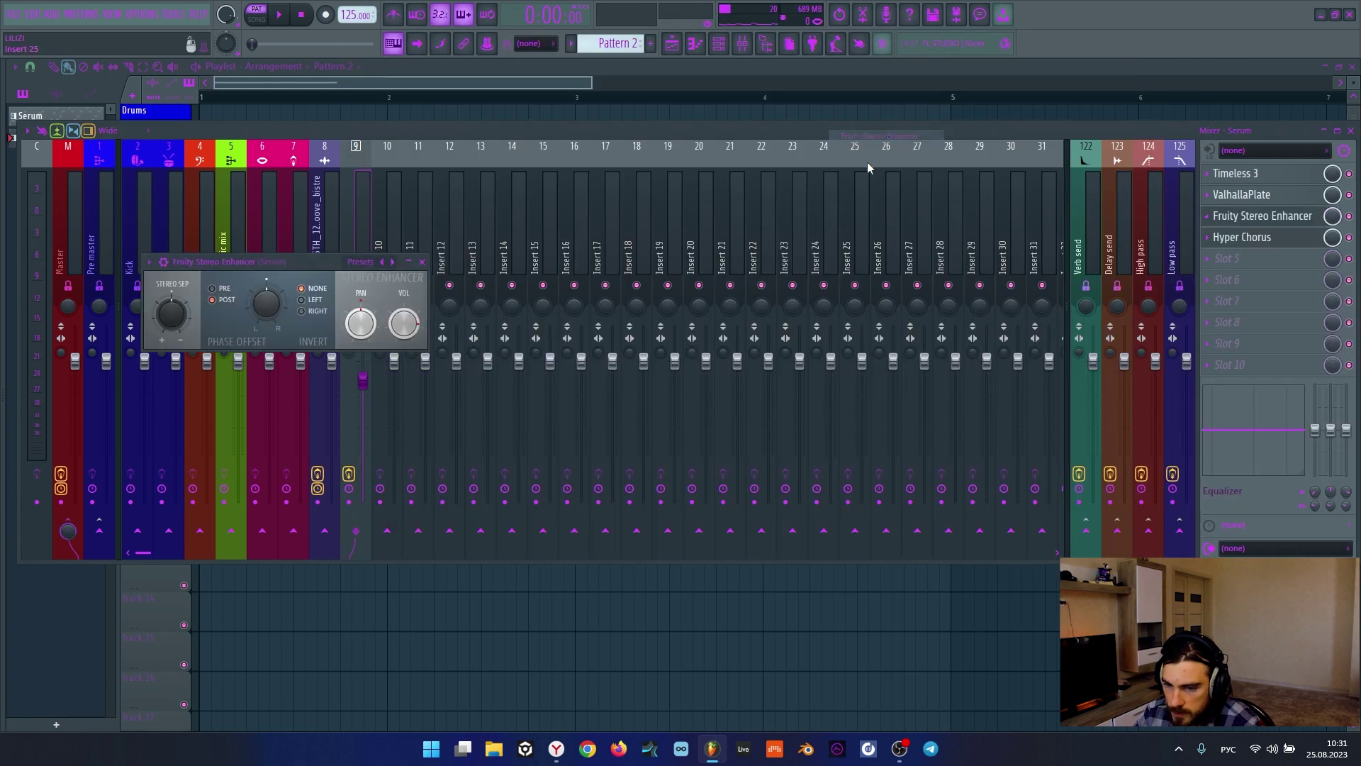
pyautogui.click(1255, 237)
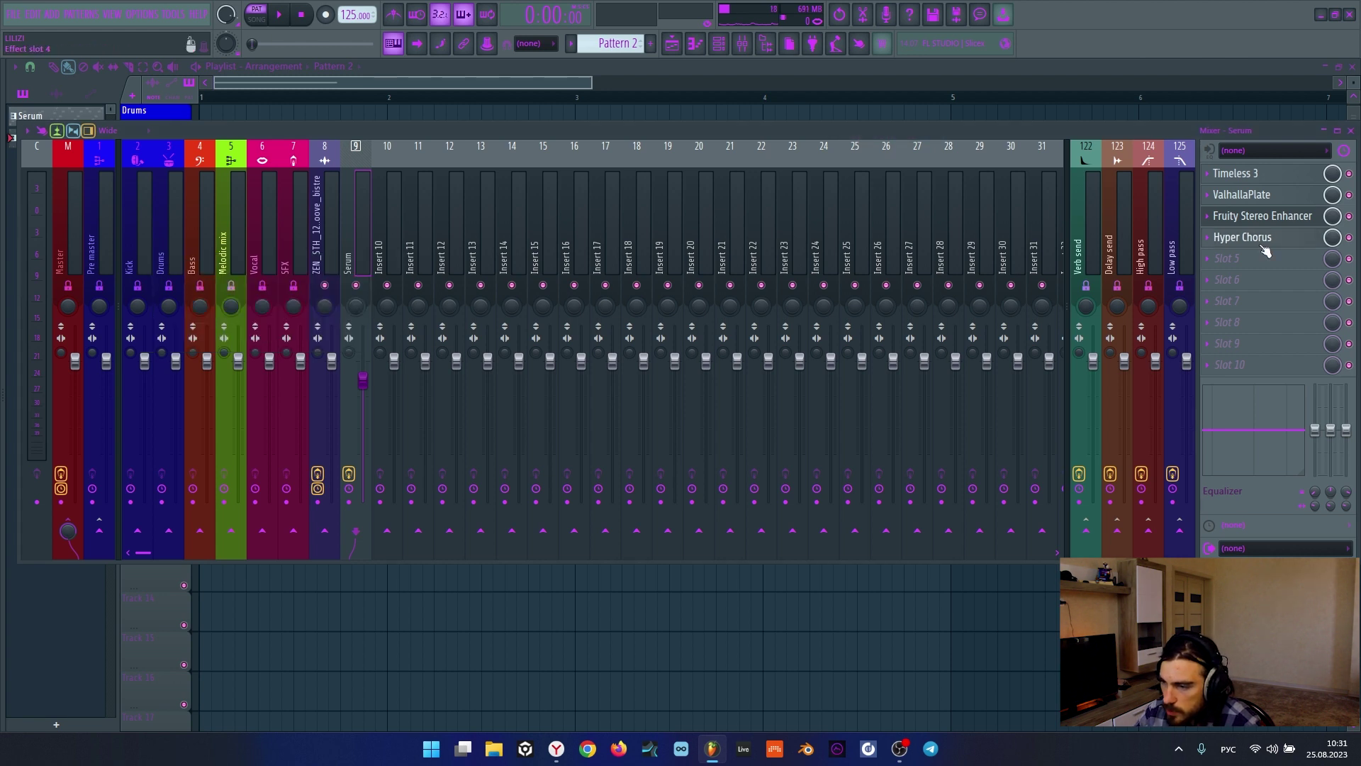
pyautogui.press('space')
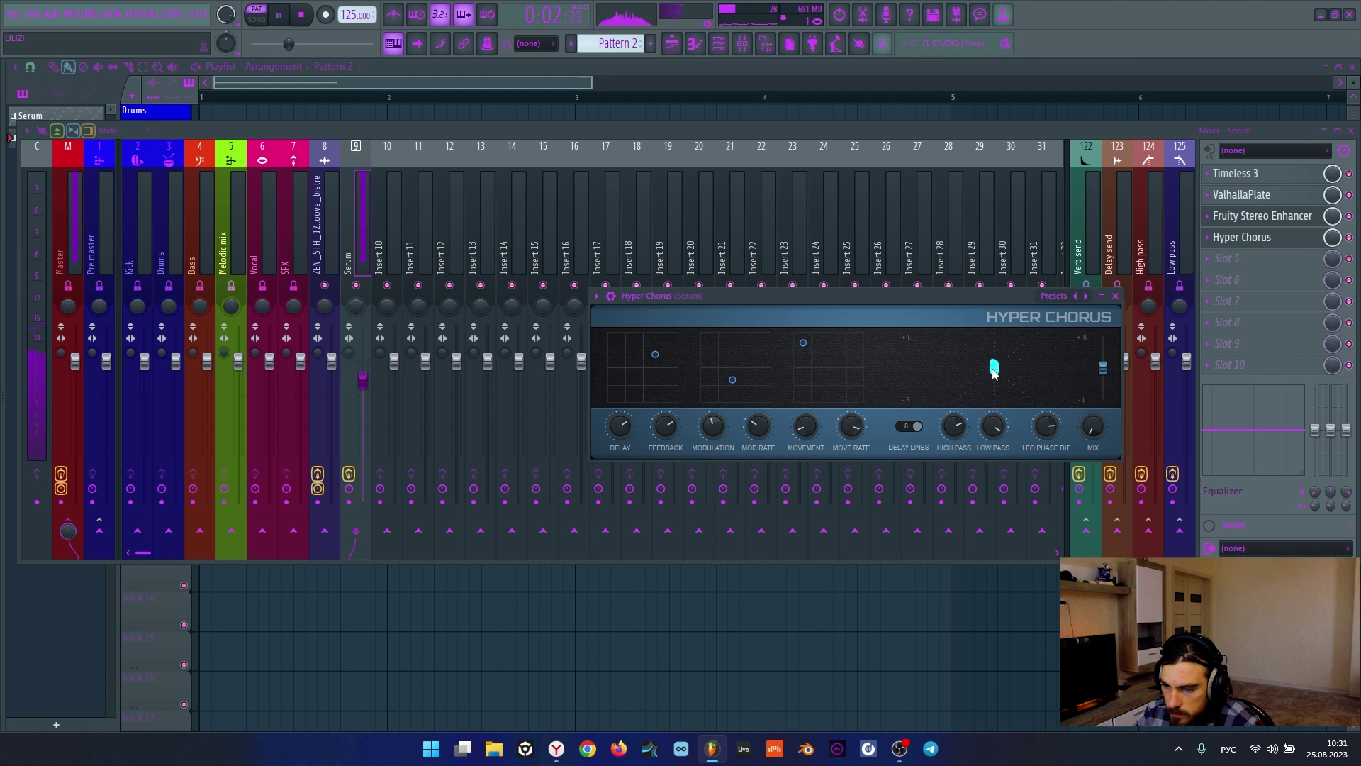
pyautogui.press('space')
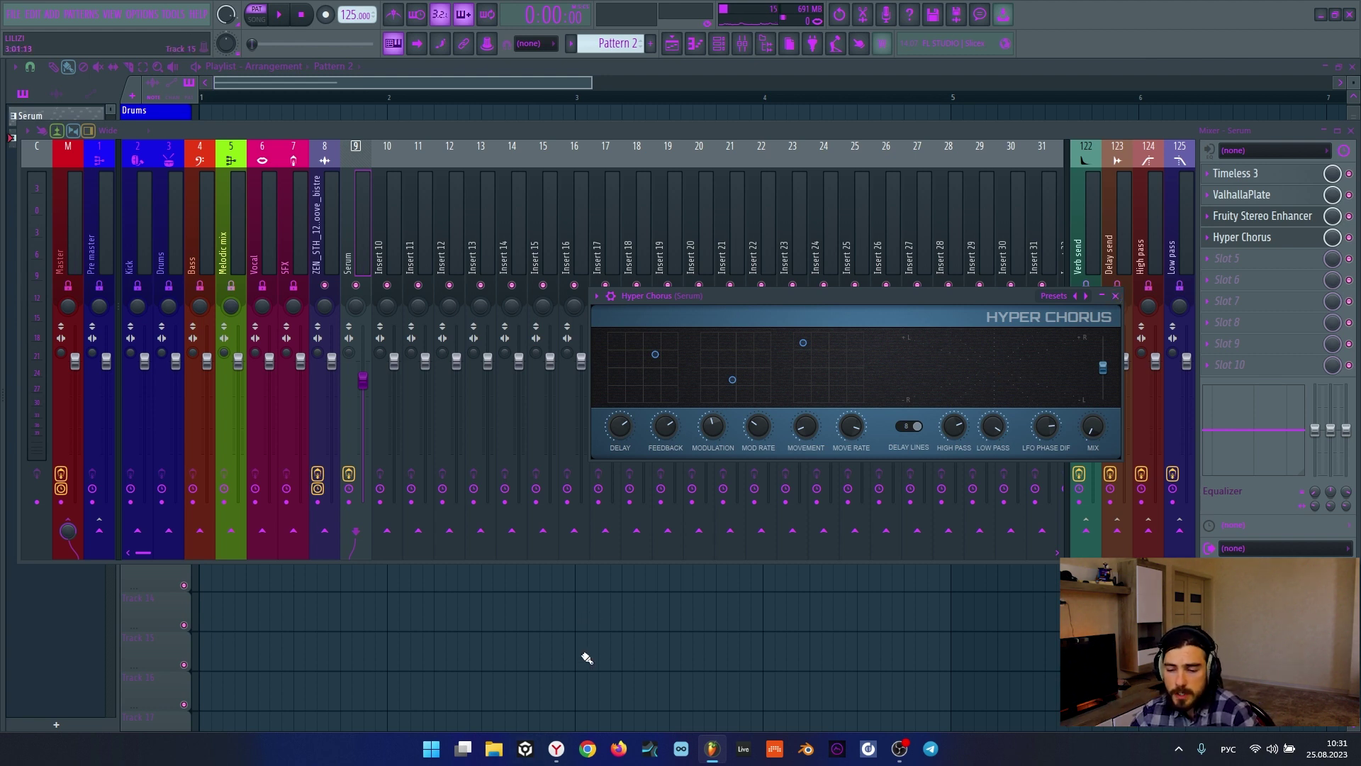
# Step: Switch to the browser with the FL Studio 21.1 release notes and highlight the SliceX note about resizing by the lower-right corner
pyautogui.click(556, 750)
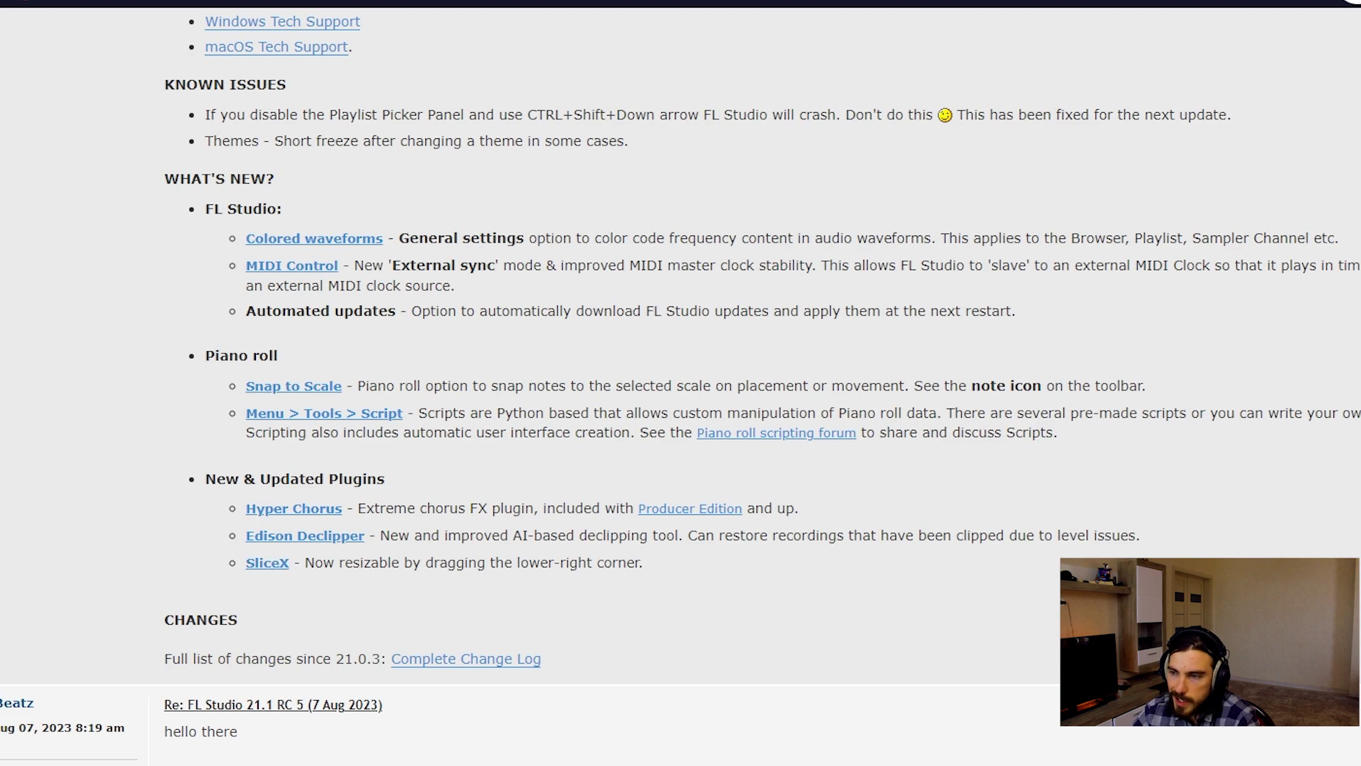
pyautogui.click(1262, 1)
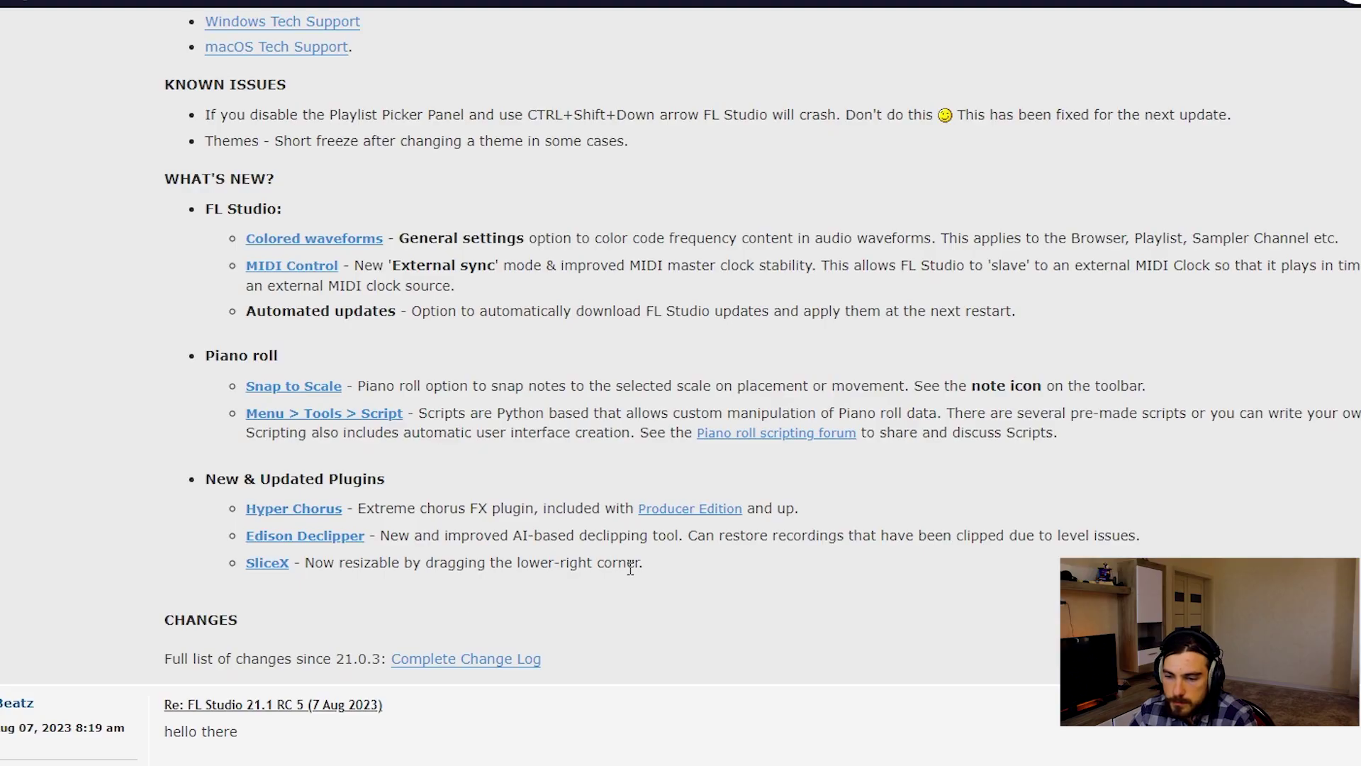
pyautogui.moveTo(644, 566); pyautogui.dragTo(306, 571)
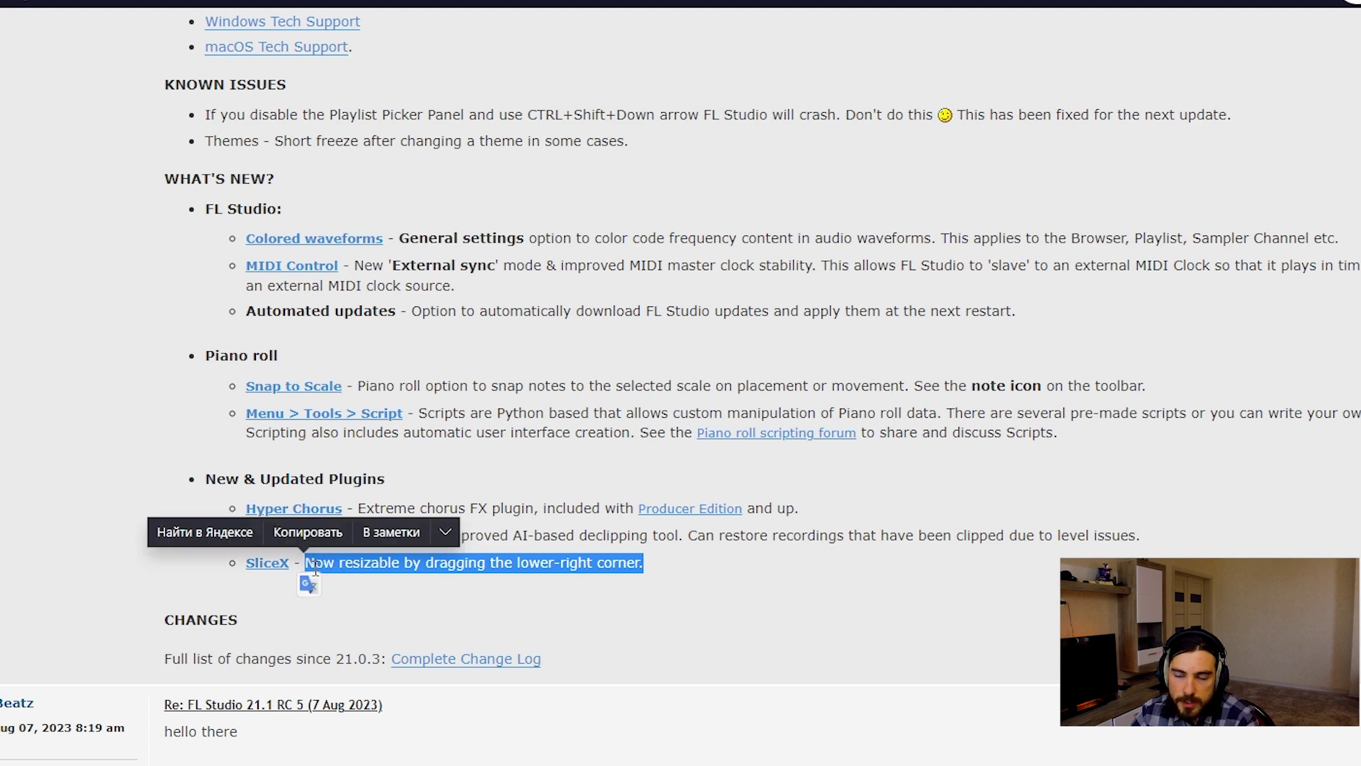